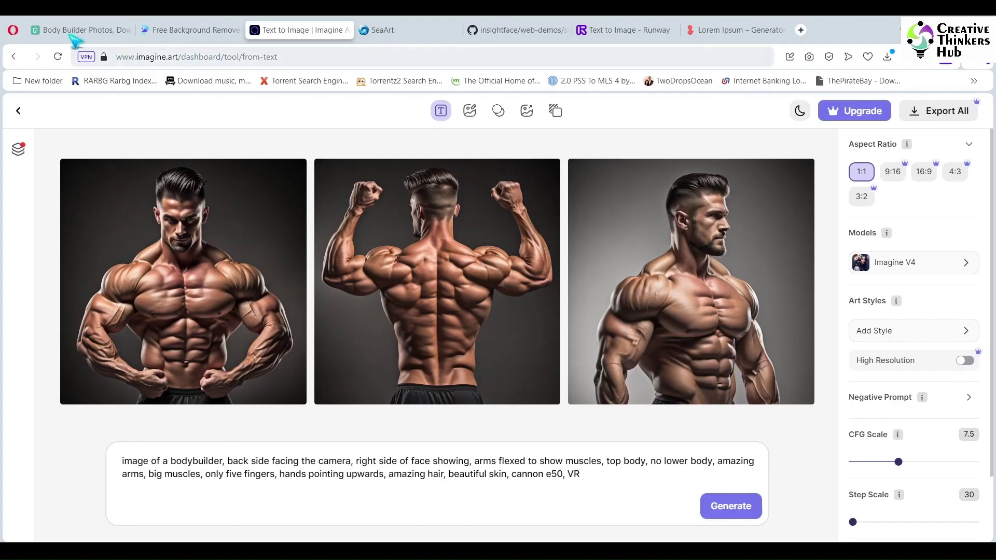
# Step: Bring up the Pexels 'body builder' search results and scroll through the gym bodybuilder photos
pyautogui.click(89, 31)
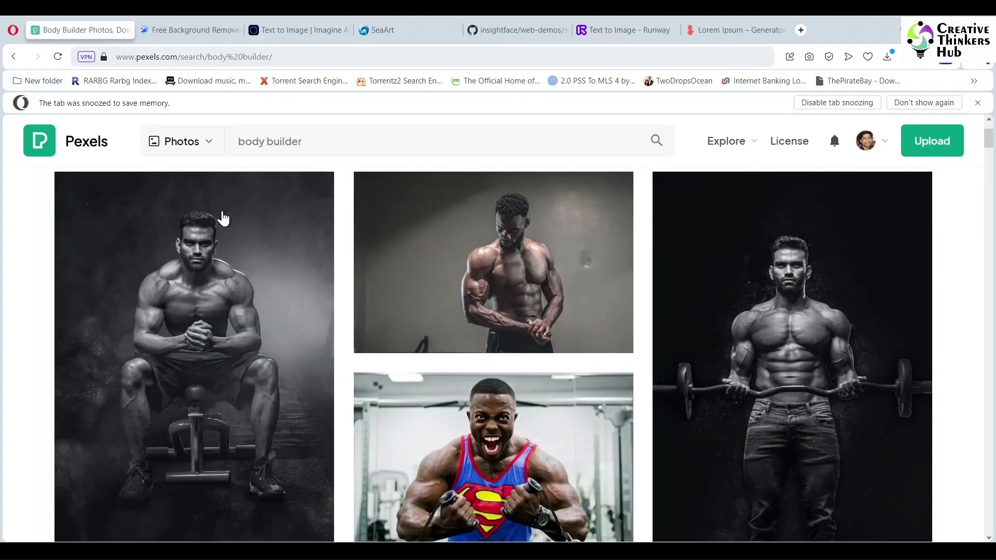
pyautogui.scroll(-5, 328, 400)
pyautogui.scroll(6, 329, 400)
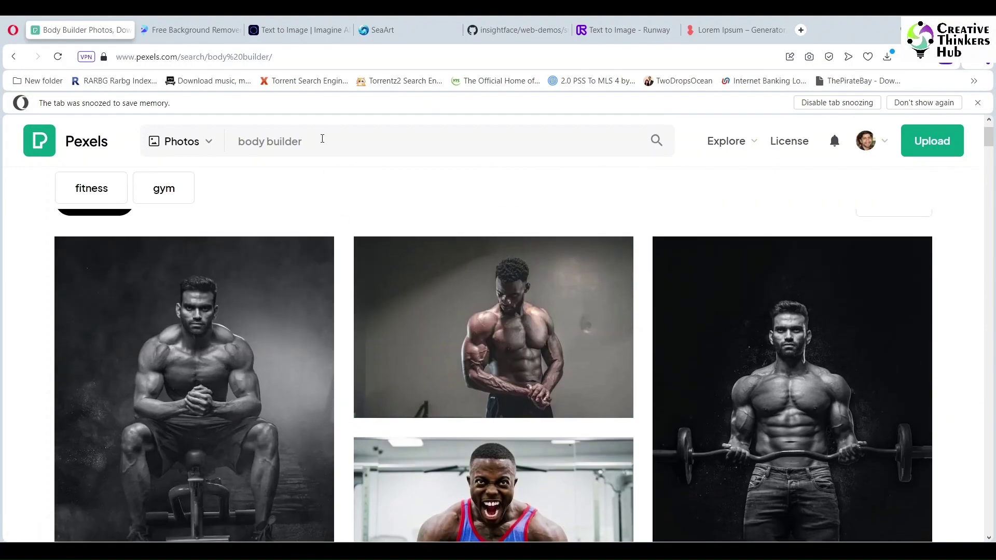
pyautogui.scroll(-1, 322, 138)
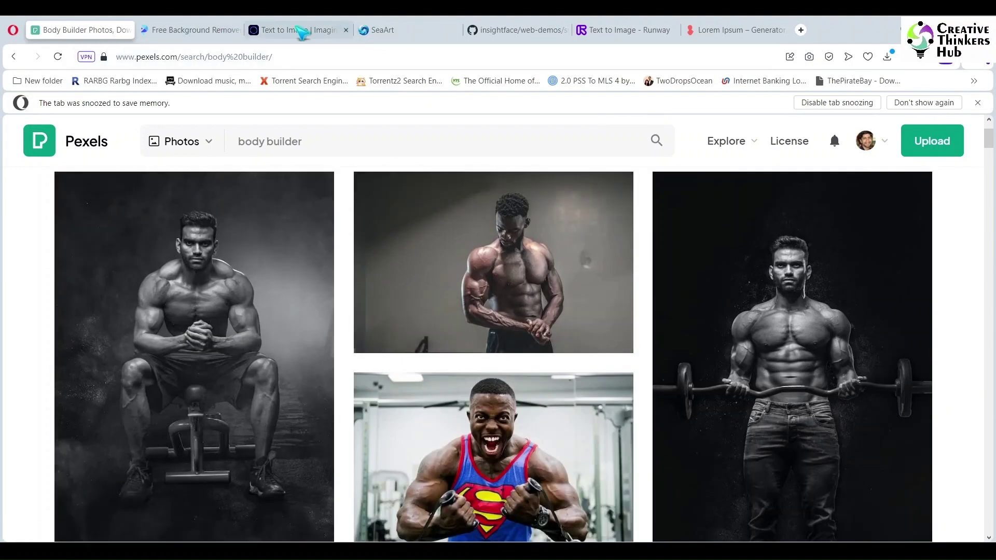
# Step: Replace the Imagine.art prompt with the athletically built man, natural physique, full arms description
pyautogui.click(295, 30)
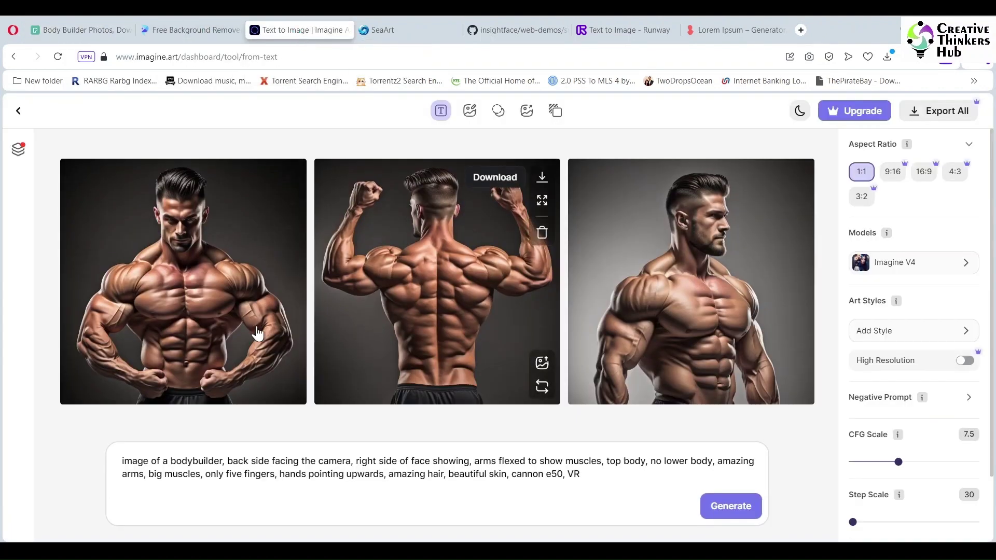
pyautogui.click(149, 493)
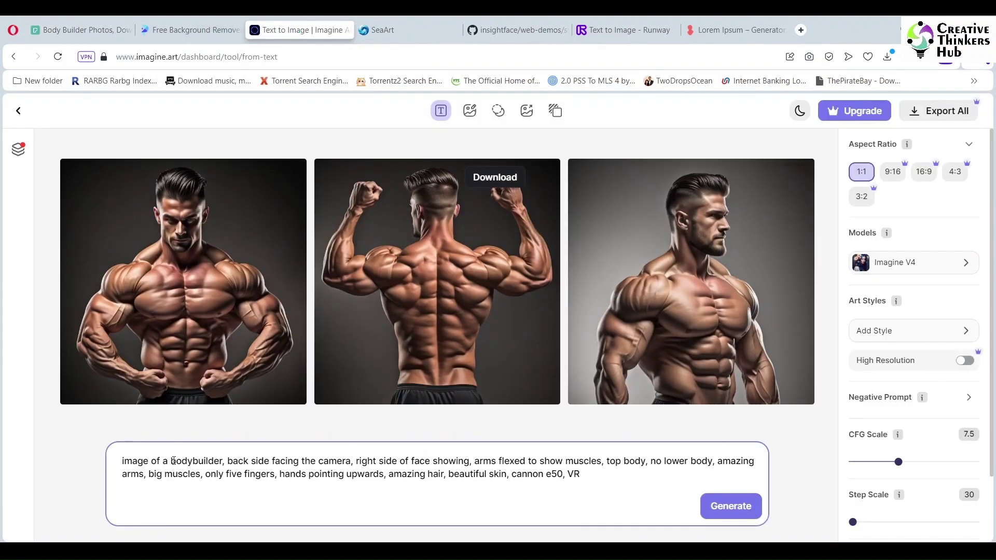
pyautogui.moveTo(172, 461); pyautogui.dragTo(212, 460)
pyautogui.click(590, 473)
pyautogui.hotkey('ctrl', 'a')
pyautogui.write('image of an athletically built man, natural physique, back side facing the camera, right side of face showing, arms flexed to show muscles, top body, no lower body, amazing arms, big muscles, five fingers in each hand, full arms in picture, hands pointing upwards, amazing hair, beautiful skin, cannon e50, VR')
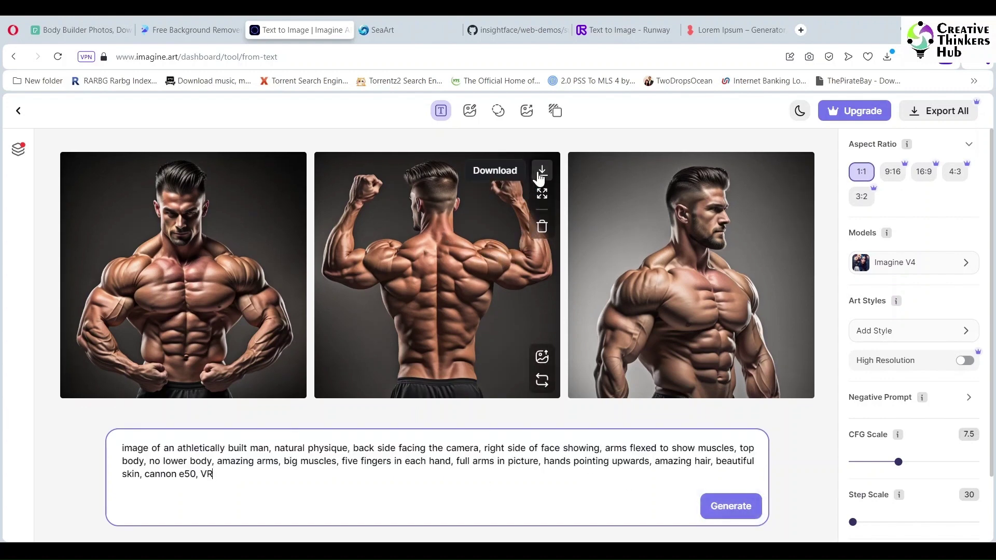
# Step: Download the back-view bodybuilder image, checking the Pexels reference photos briefly
pyautogui.click(541, 173)
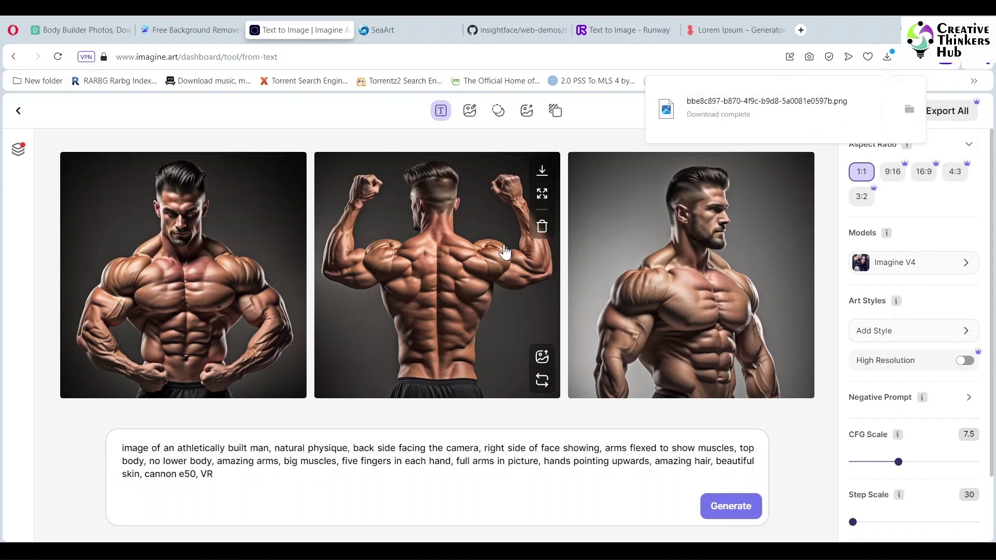
pyautogui.click(79, 31)
pyautogui.click(255, 30)
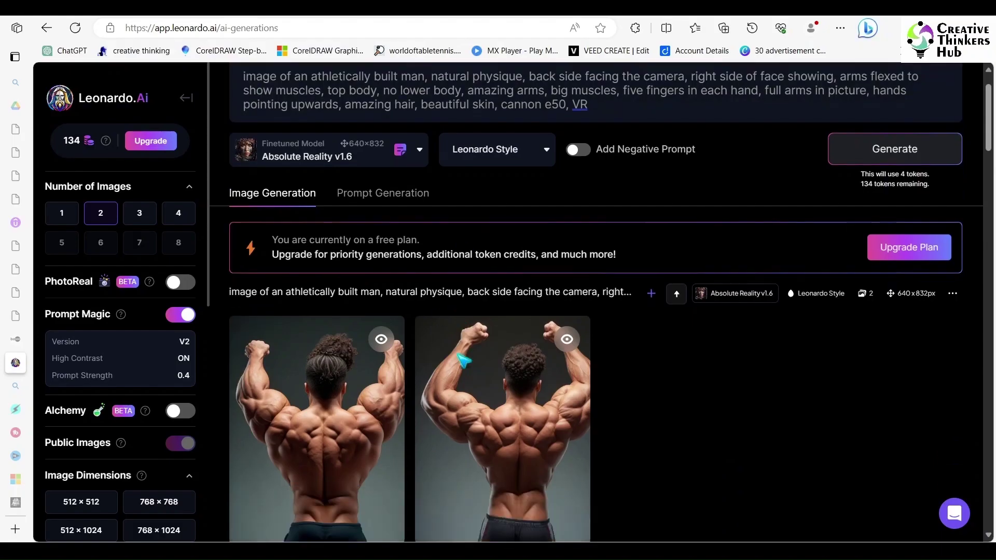
# Step: Review Leonardo.Ai's earlier back-view results, then generate a new Imagine.art image from the revised prompt
pyautogui.scroll(-8, 371, 348)
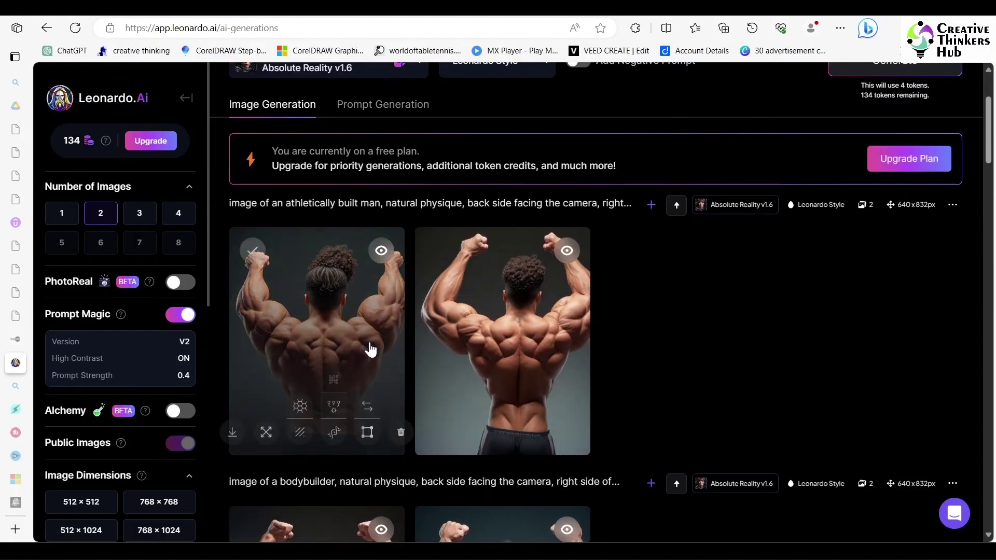
pyautogui.scroll(-5, 371, 348)
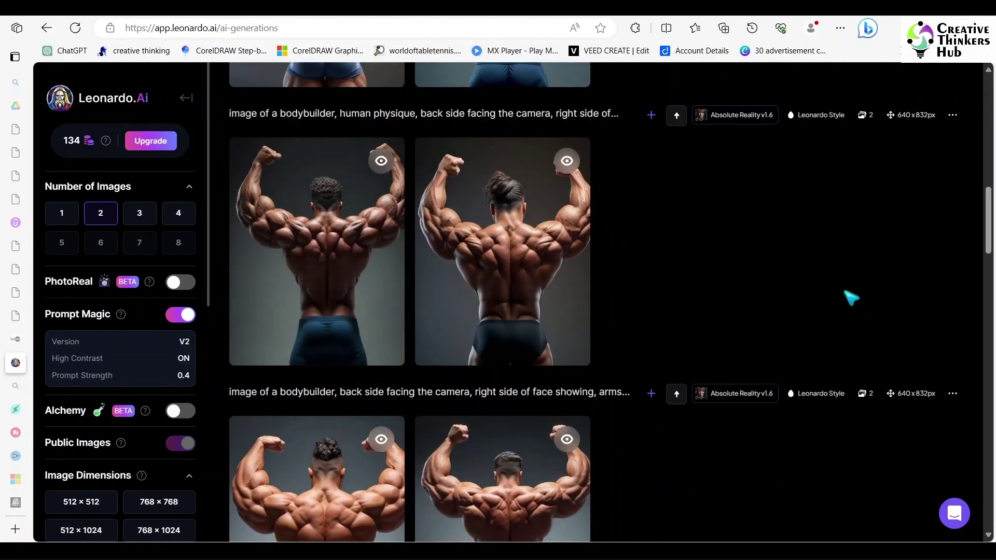
pyautogui.scroll(-3, 850, 297)
pyautogui.scroll(10, 850, 297)
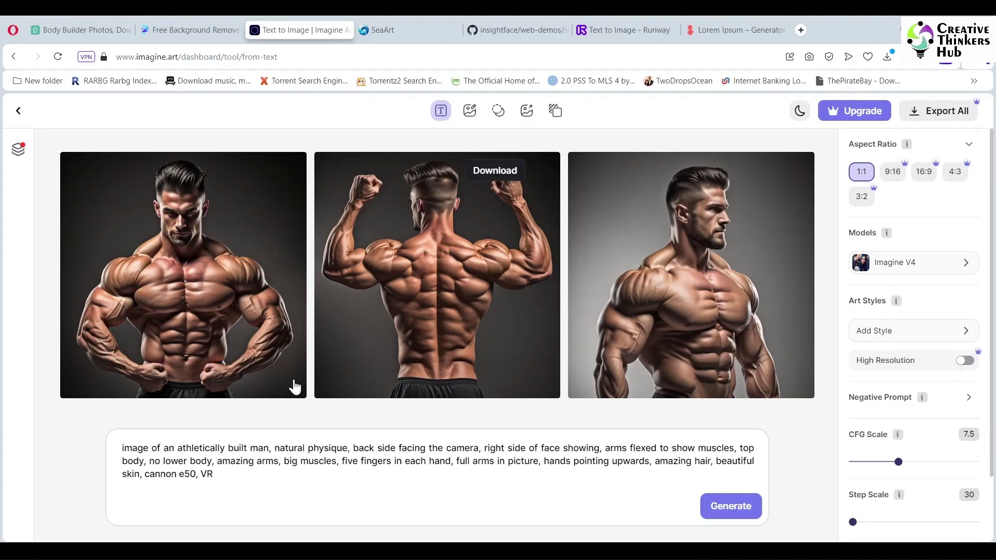
pyautogui.click(728, 505)
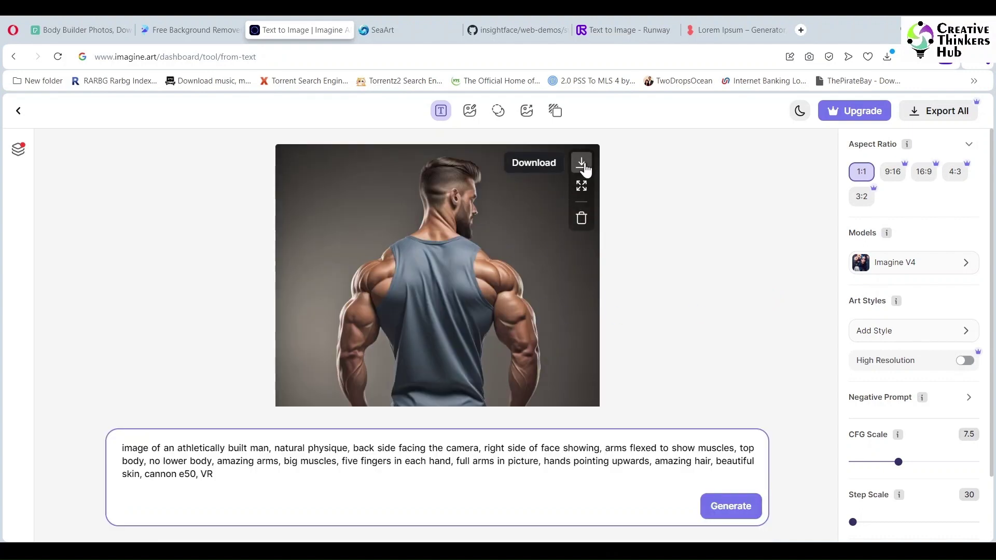
# Step: Download the tank-top image, generate two more variants, and download the shirtless back-view one
pyautogui.click(582, 164)
pyautogui.click(733, 506)
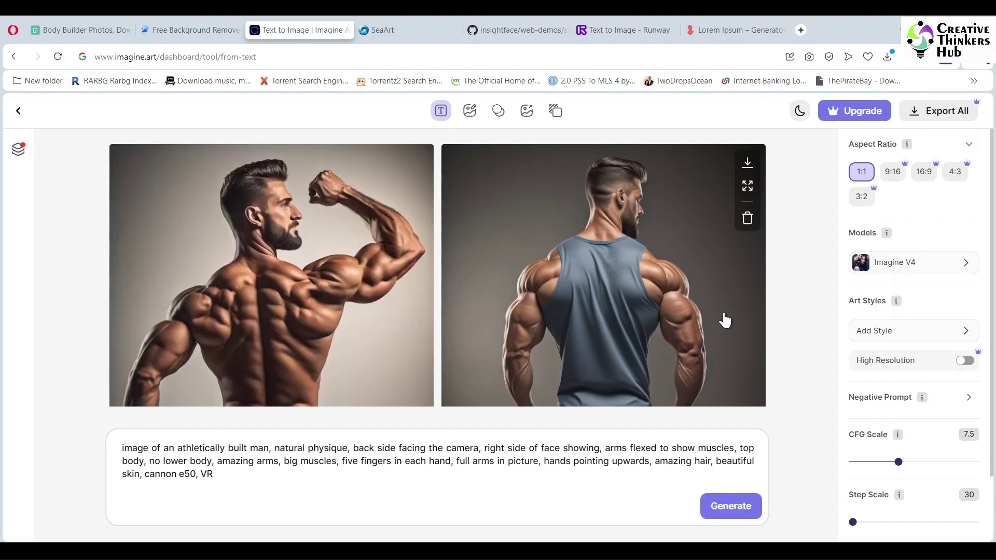
pyautogui.click(745, 507)
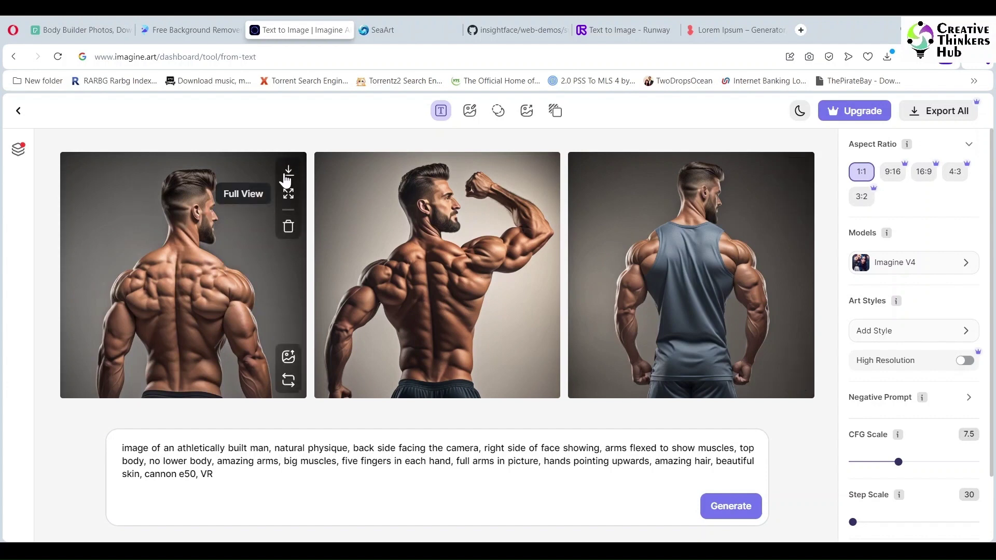
pyautogui.click(288, 171)
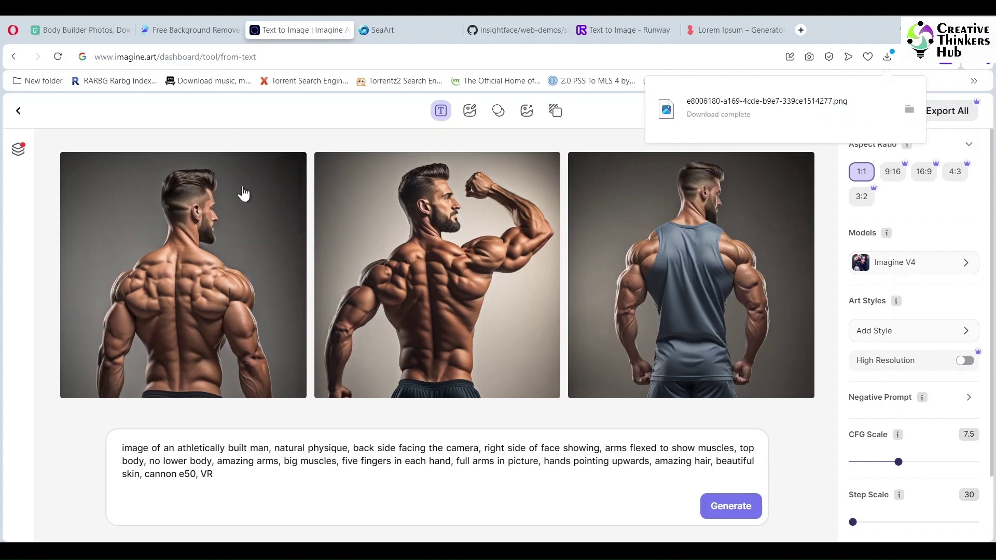
pyautogui.click(415, 31)
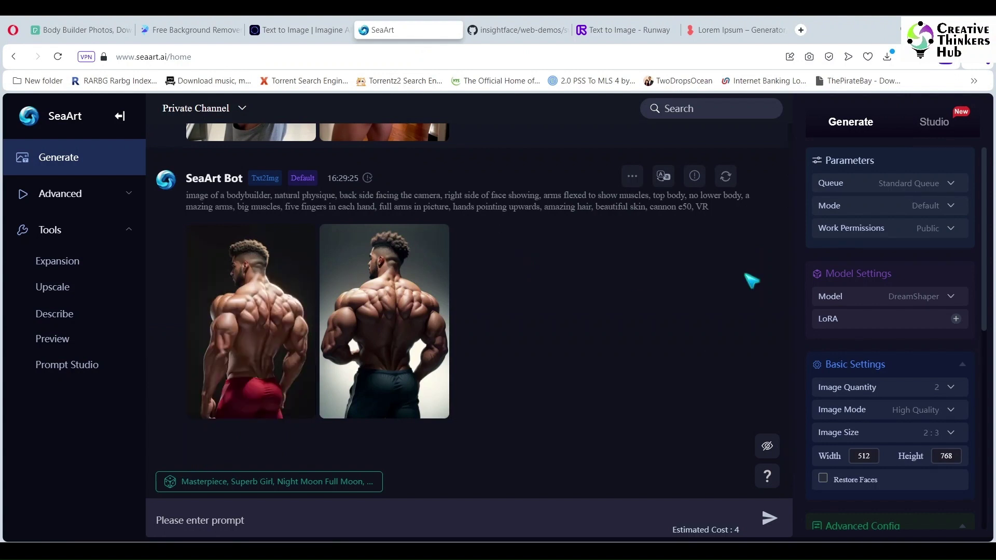
# Step: Save the SeaArt back-view bodybuilder in red shorts as a PNG via 'Save image as'
pyautogui.click(267, 336)
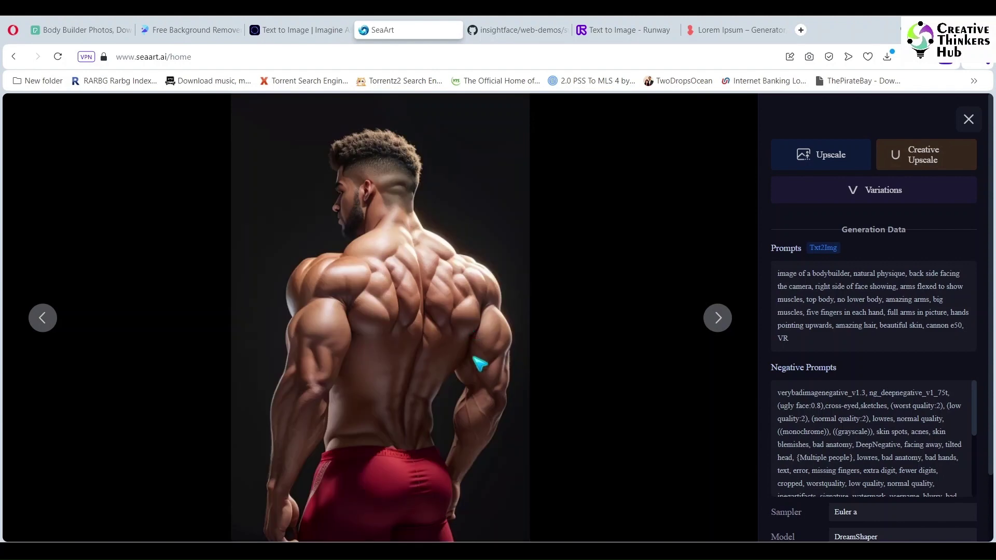
pyautogui.rightClick(460, 364)
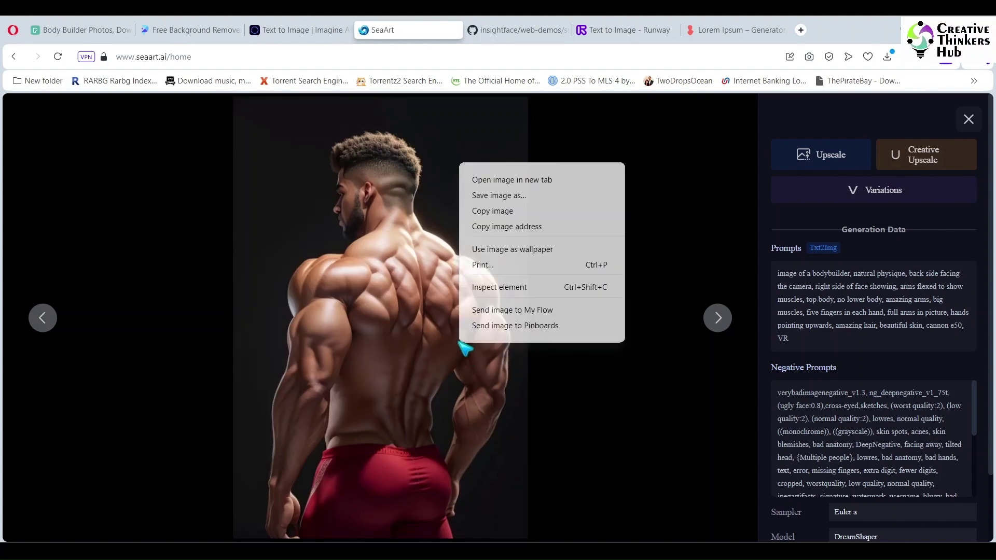
pyautogui.click(537, 195)
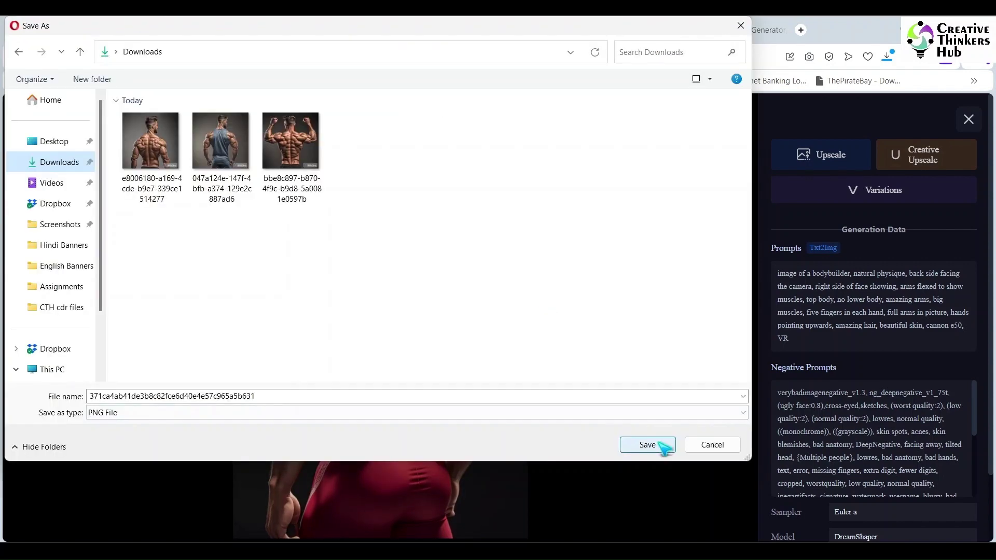
pyautogui.click(654, 507)
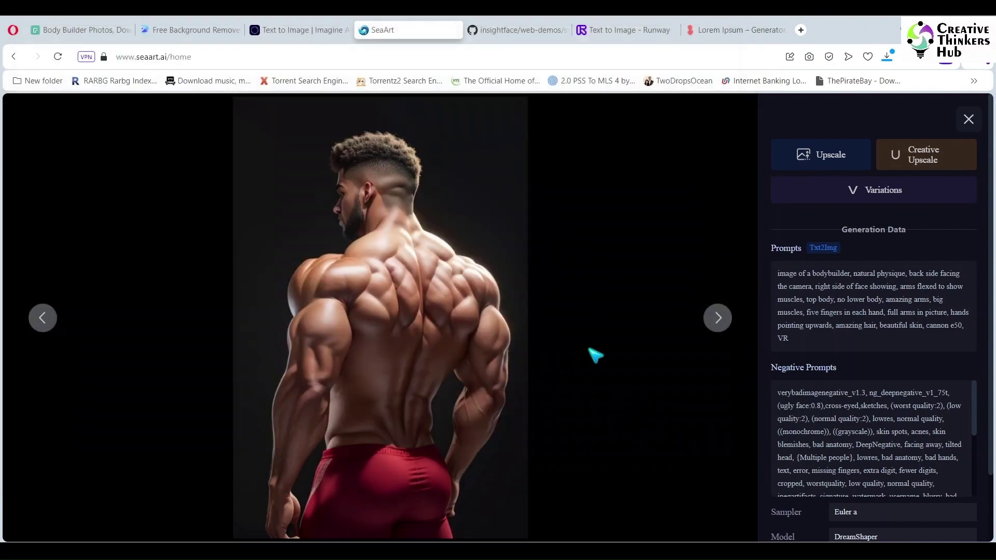
pyautogui.click(968, 120)
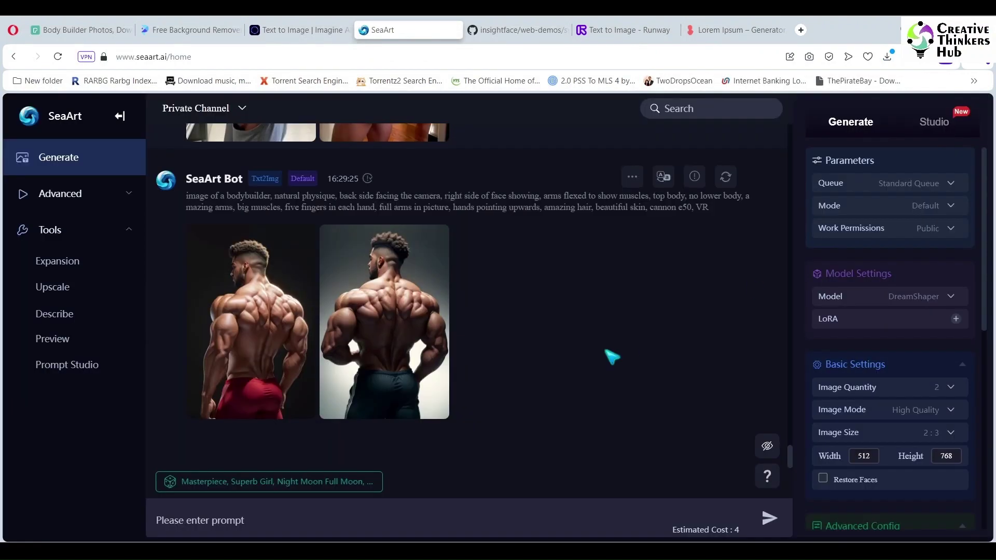
# Step: Scroll back through the earlier SeaArt bodybuilder generations
pyautogui.scroll(5, 612, 358)
pyautogui.scroll(10, 612, 357)
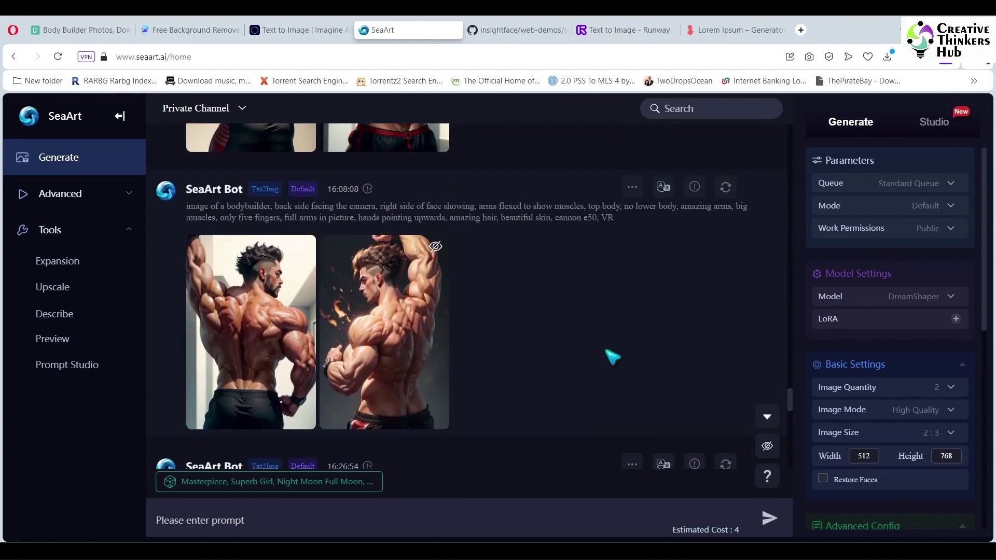
pyautogui.scroll(-10, 612, 358)
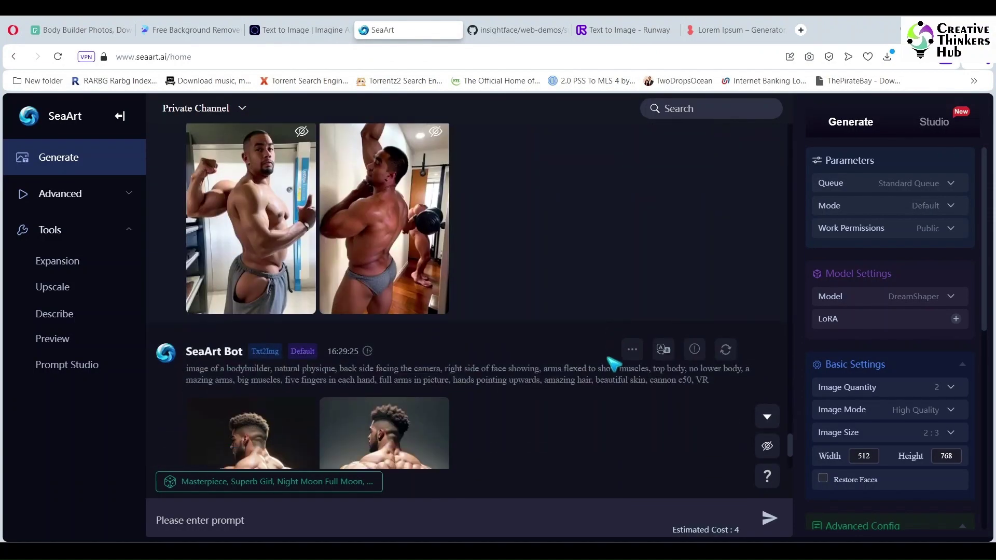
pyautogui.click(596, 31)
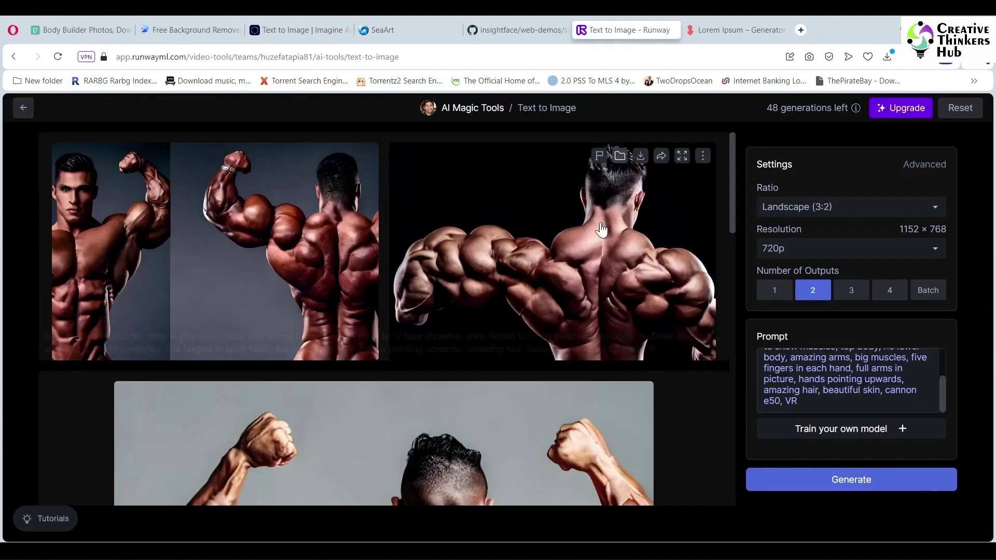
# Step: Run Runway's athletically built man prompt twice and browse the resulting flexing bodybuilder images
pyautogui.tripleClick(828, 406)
pyautogui.click(828, 406)
pyautogui.click(881, 480)
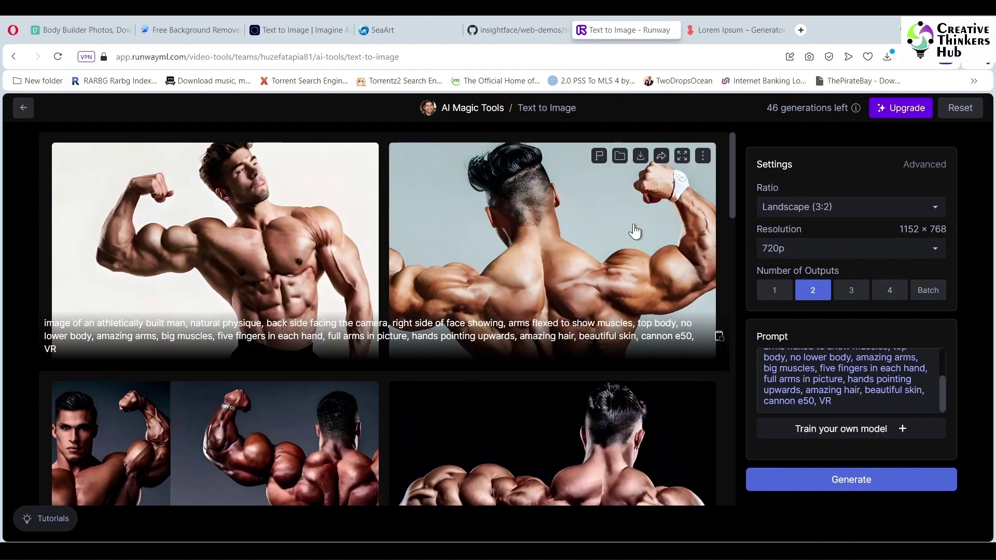
pyautogui.click(841, 483)
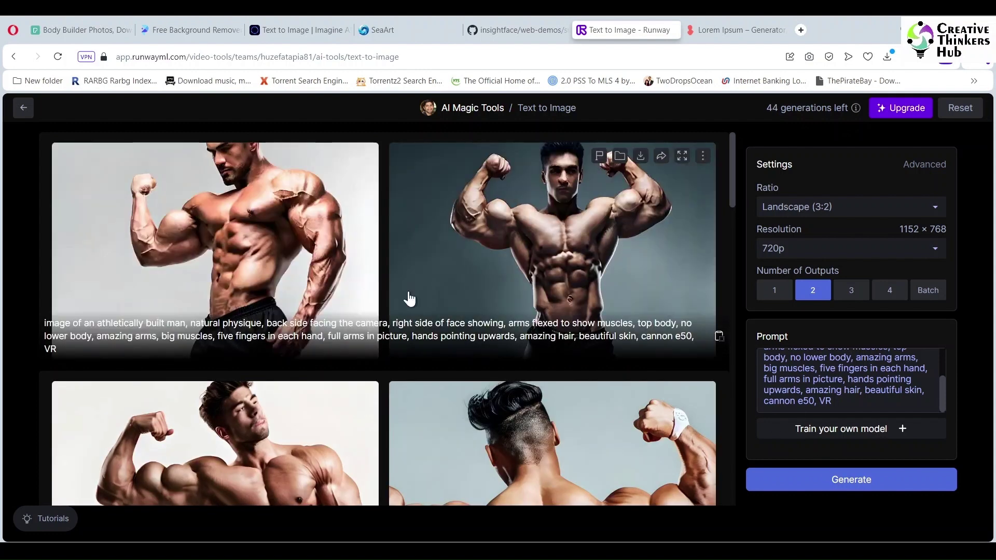
pyautogui.scroll(-10, 654, 314)
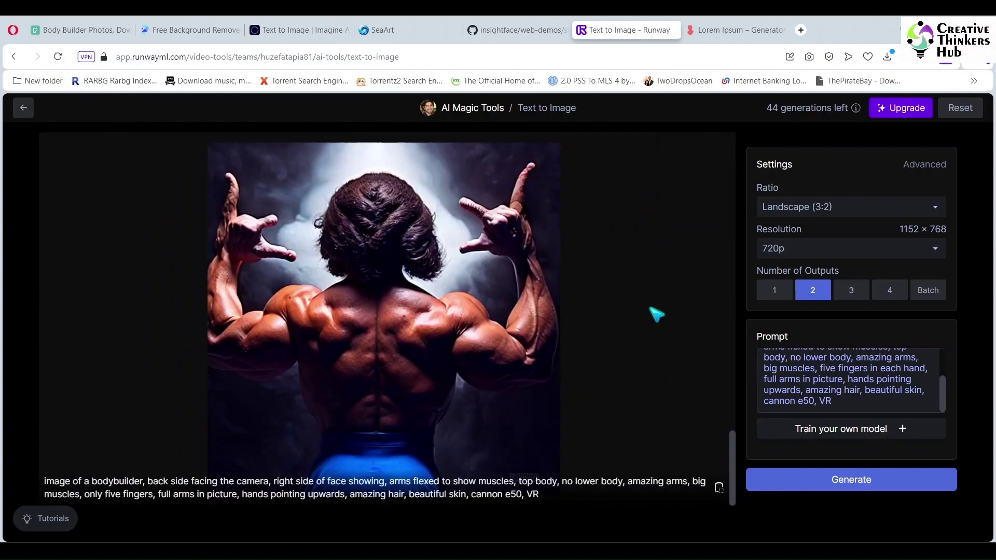
pyautogui.scroll(10, 607, 236)
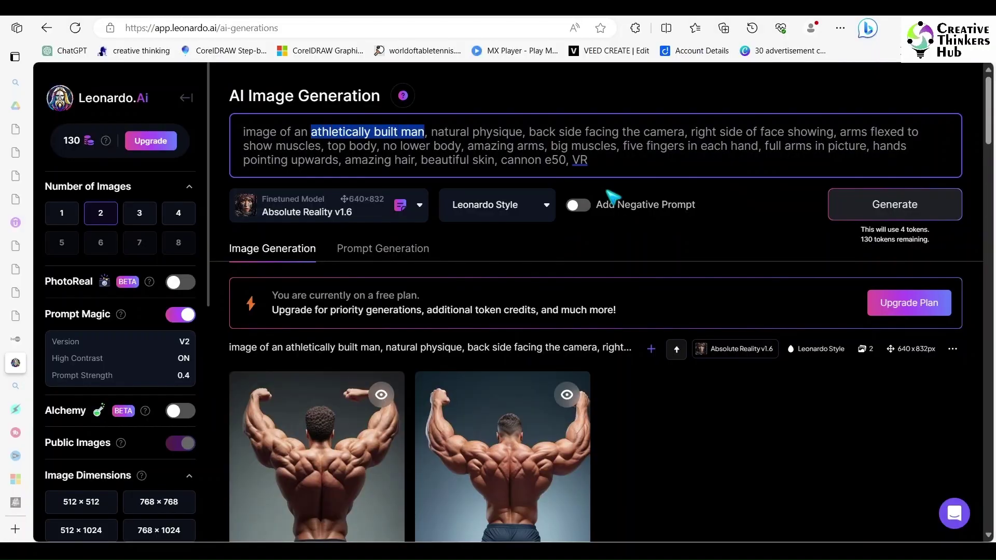
# Step: Rewrite the Leonardo.Ai prompt to 'burning car huge fire, 3:2, big blast' and generate two images
pyautogui.hotkey('shift', 'Down')
pyautogui.hotkey('shift', 'Down')
pyautogui.hotkey('ctrl', 'shift', 'Right')
pyautogui.hotkey('ctrl', 'shift', 'Right')
pyautogui.hotkey('ctrl', 'shift', 'Right')
pyautogui.hotkey('ctrl', 'shift', 'Right')
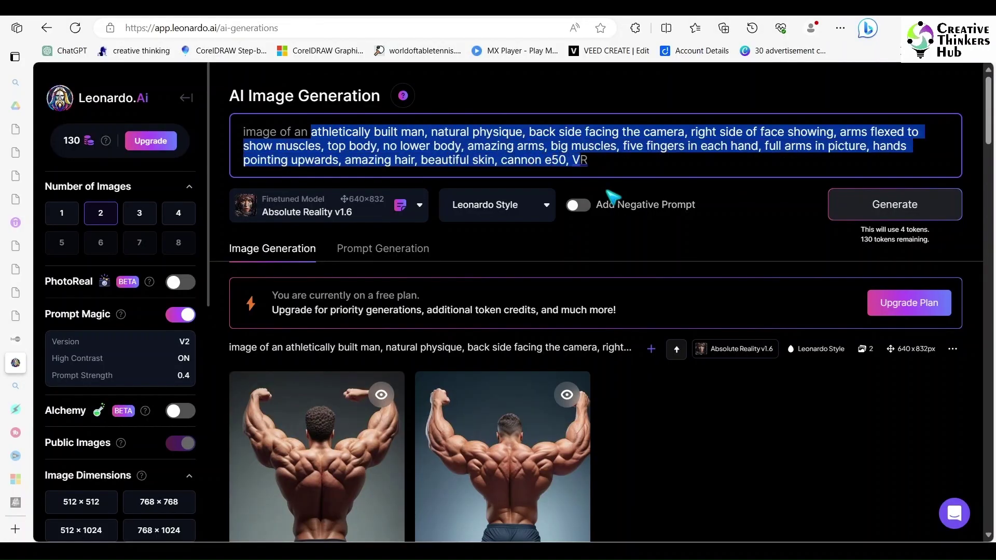
pyautogui.hotkey('ctrl', 'shift', 'Left')
pyautogui.hotkey('ctrl', 'shift', 'Left')
pyautogui.hotkey('ctrl', 'shift', 'Left')
pyautogui.press('BackSpace')
pyautogui.press('BackSpace')
pyautogui.press('BackSpace')
pyautogui.write('burning car')
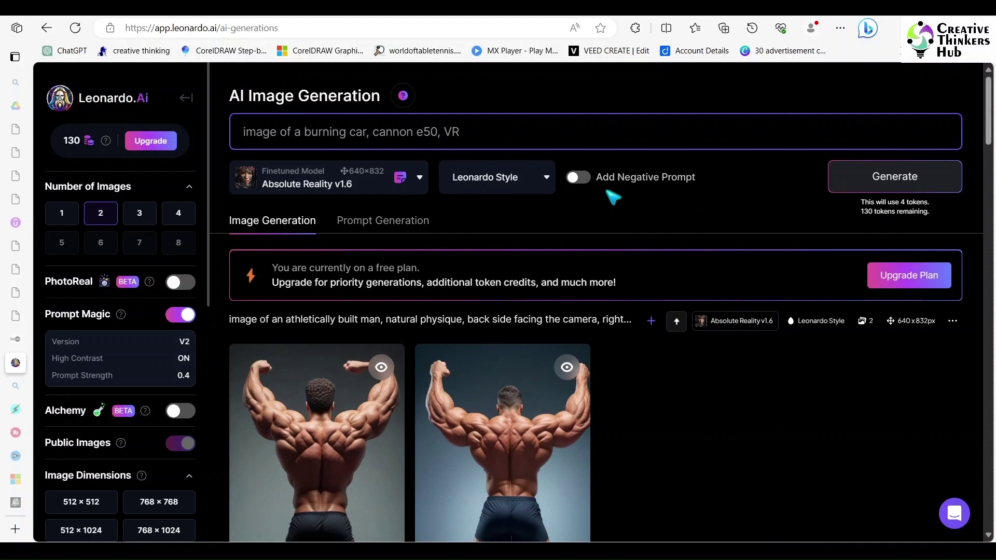
pyautogui.write(' huge fire,')
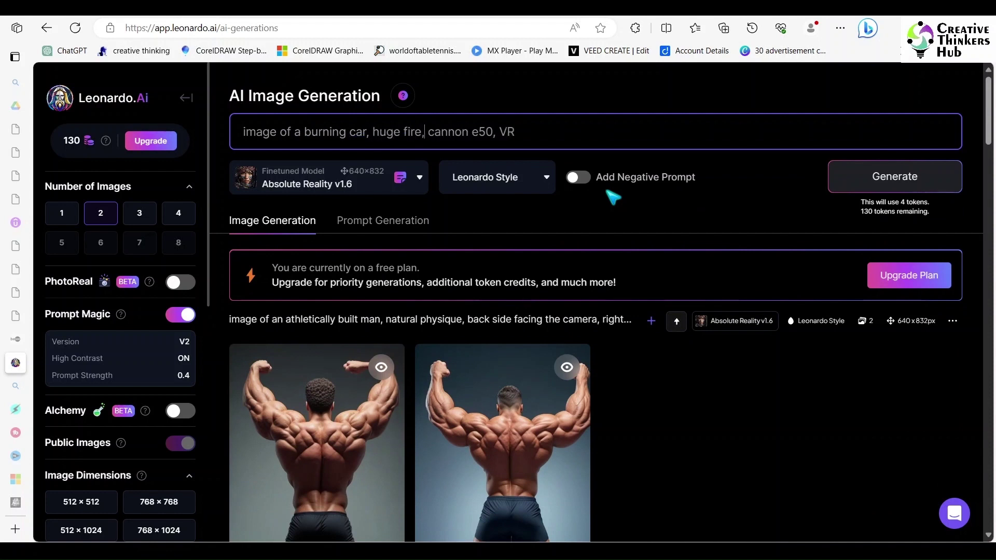
pyautogui.write(' 3: ')
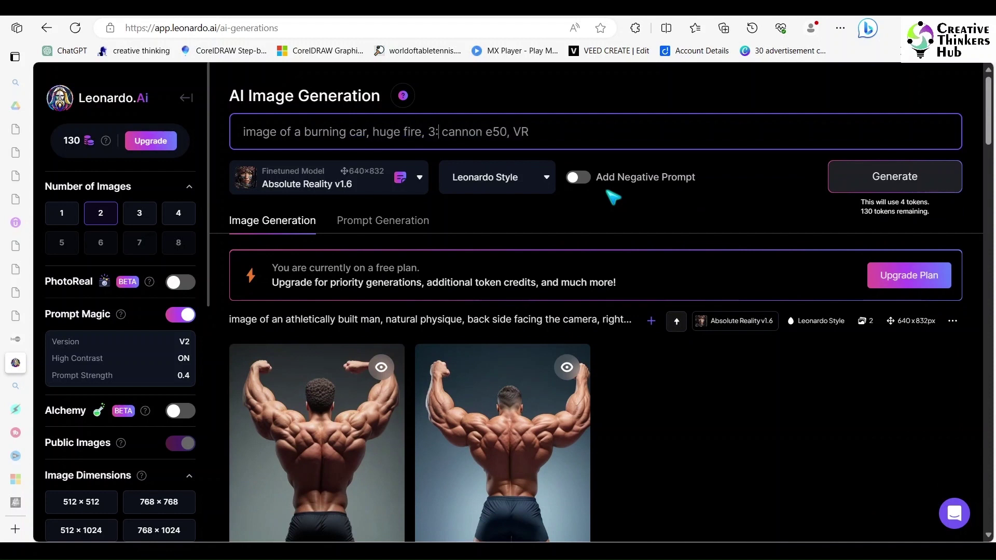
pyautogui.write('2,')
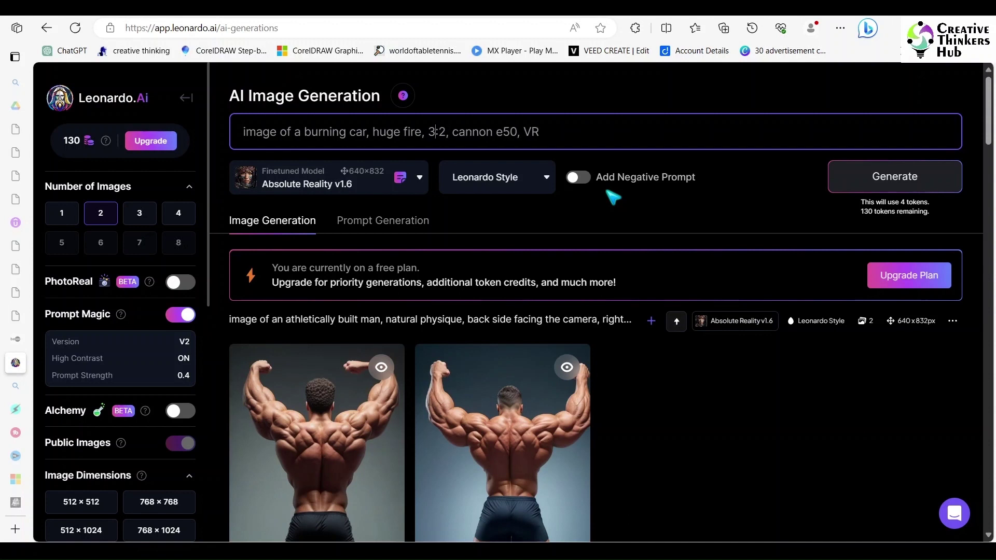
pyautogui.write('big blast,')
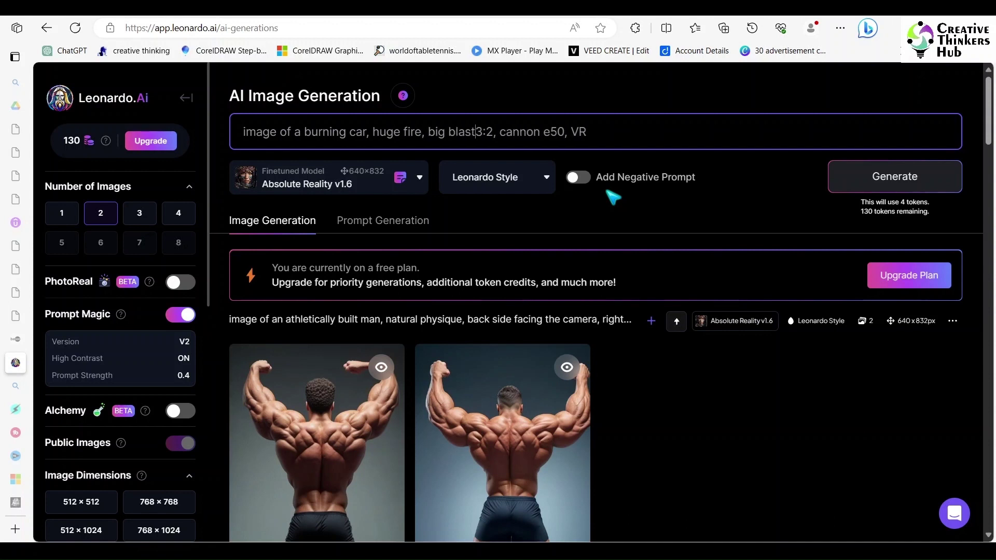
pyautogui.press('Return')
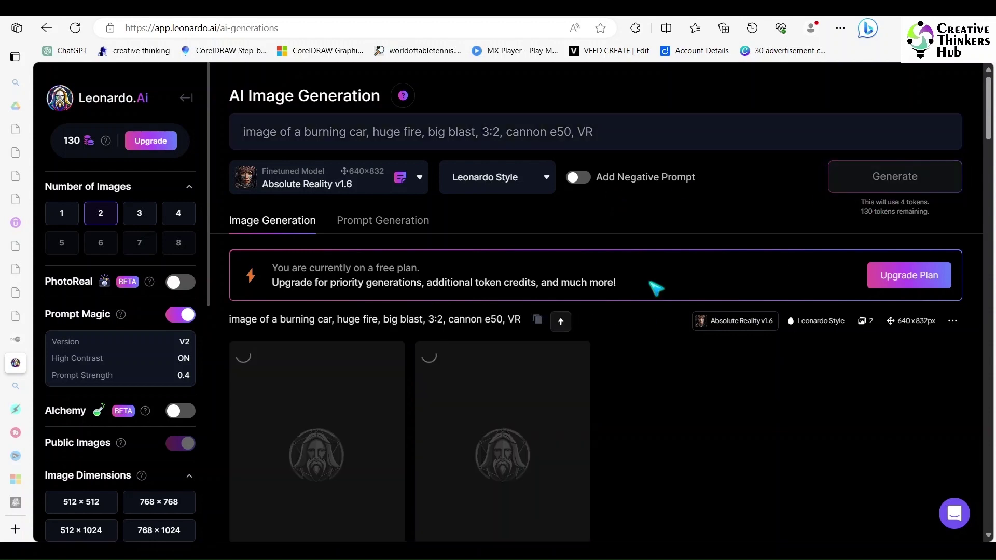
# Step: Upscale the second burning-car image with HD Smooth Upscaler, compare versions, and download it
pyautogui.scroll(-2, 653, 288)
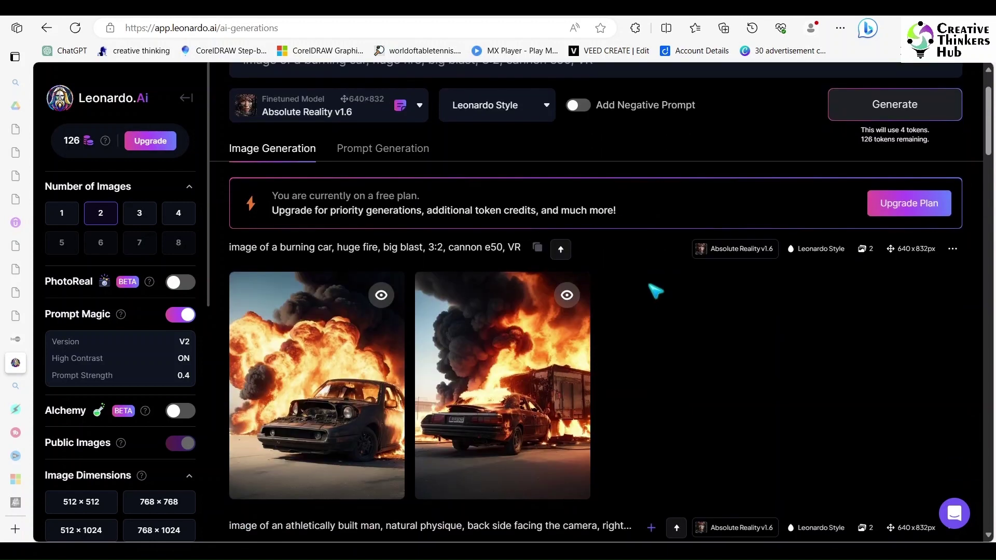
pyautogui.click(555, 371)
pyautogui.click(627, 491)
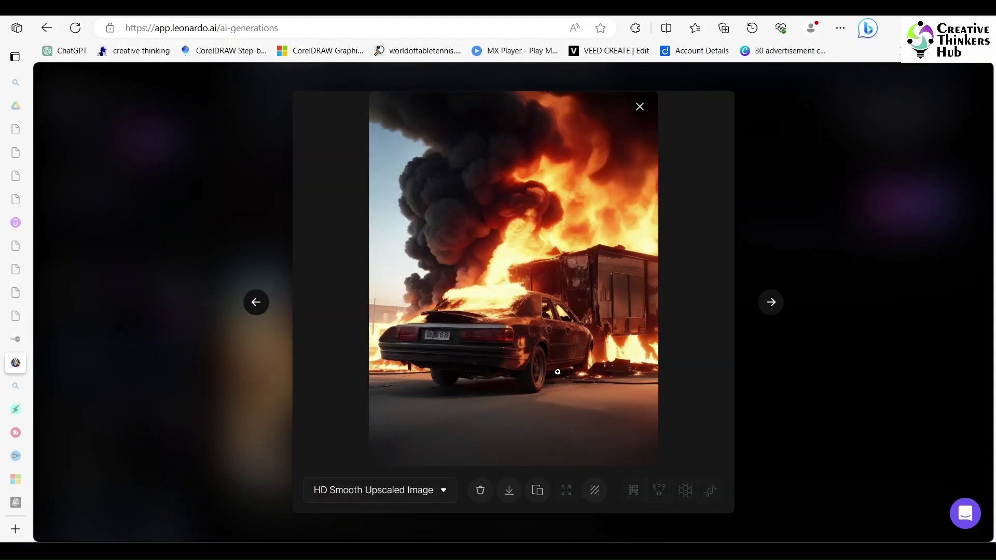
pyautogui.click(438, 491)
pyautogui.click(342, 447)
pyautogui.click(383, 490)
pyautogui.click(373, 467)
pyautogui.click(430, 490)
pyautogui.click(344, 445)
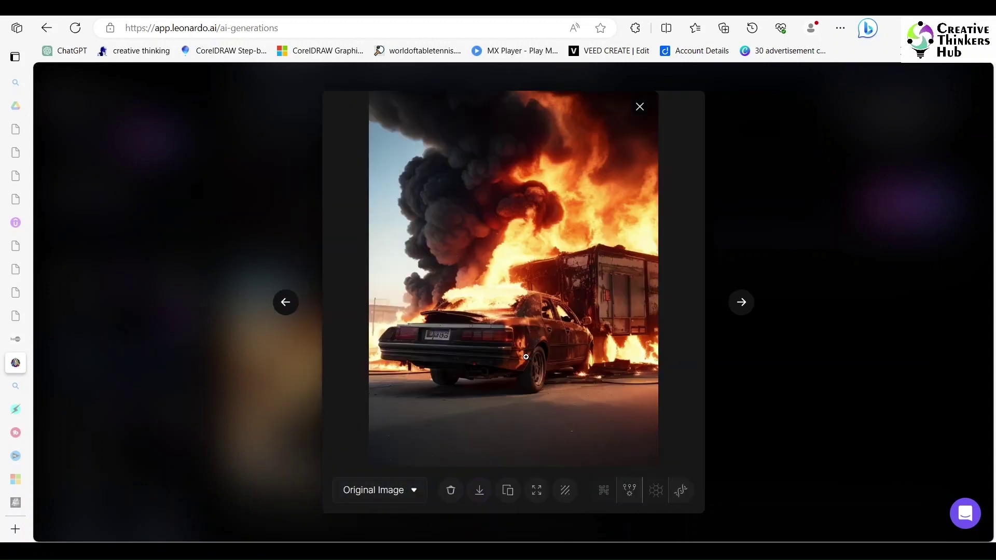
pyautogui.click(479, 490)
pyautogui.click(762, 194)
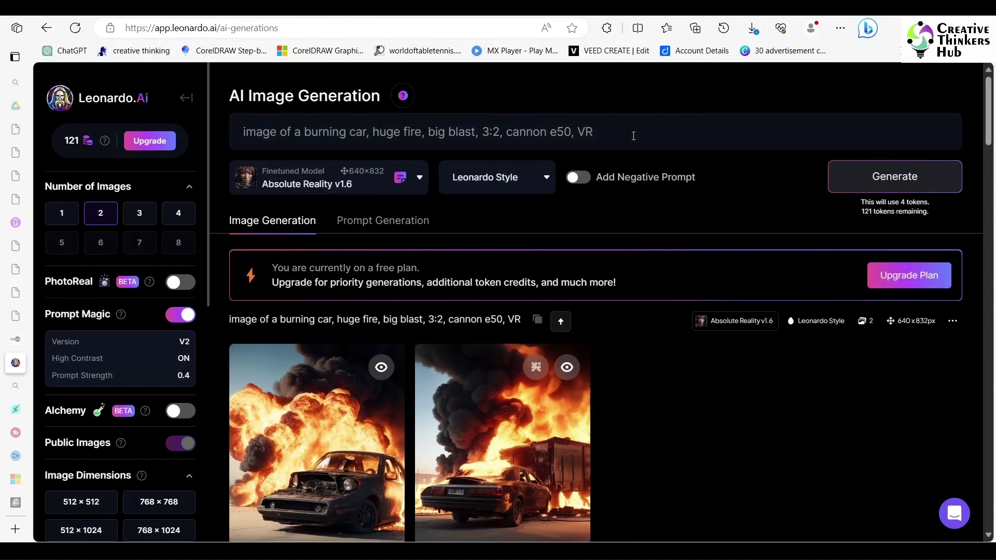
# Step: Generate another pair of burning-car images and open the exploding-car result
pyautogui.tripleClick(633, 136)
pyautogui.hotkey('ctrl', 'c')
pyautogui.click(855, 186)
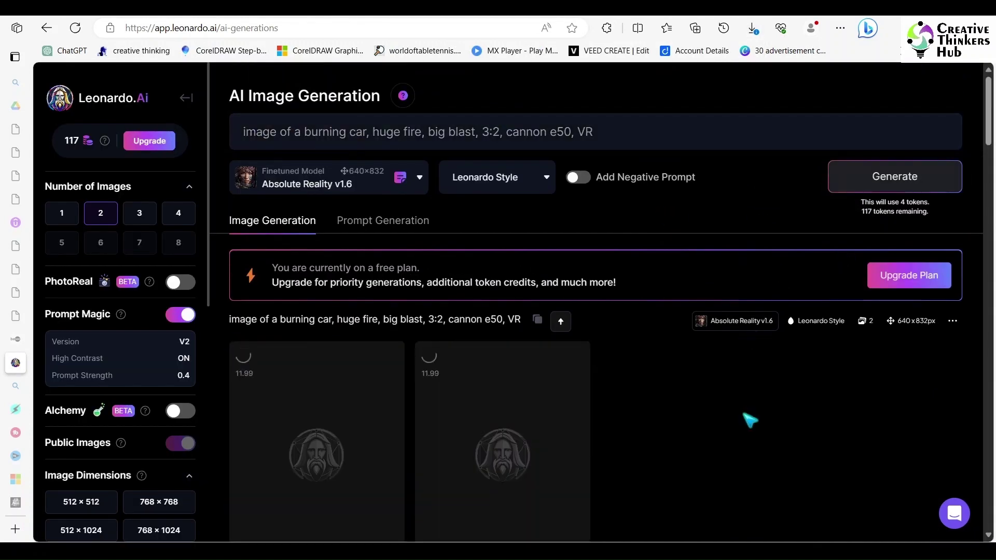
pyautogui.scroll(-3, 737, 407)
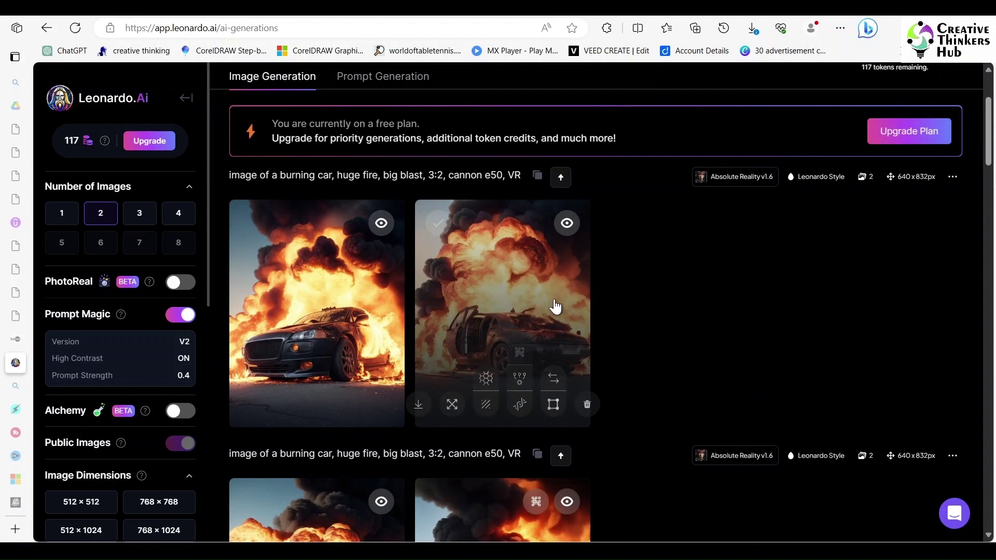
pyautogui.click(555, 307)
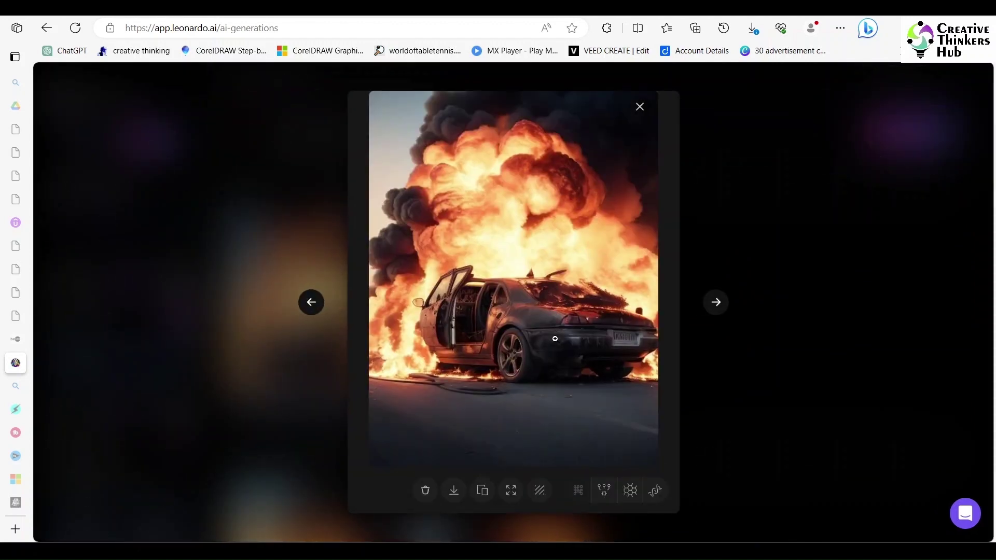
pyautogui.rightClick(555, 339)
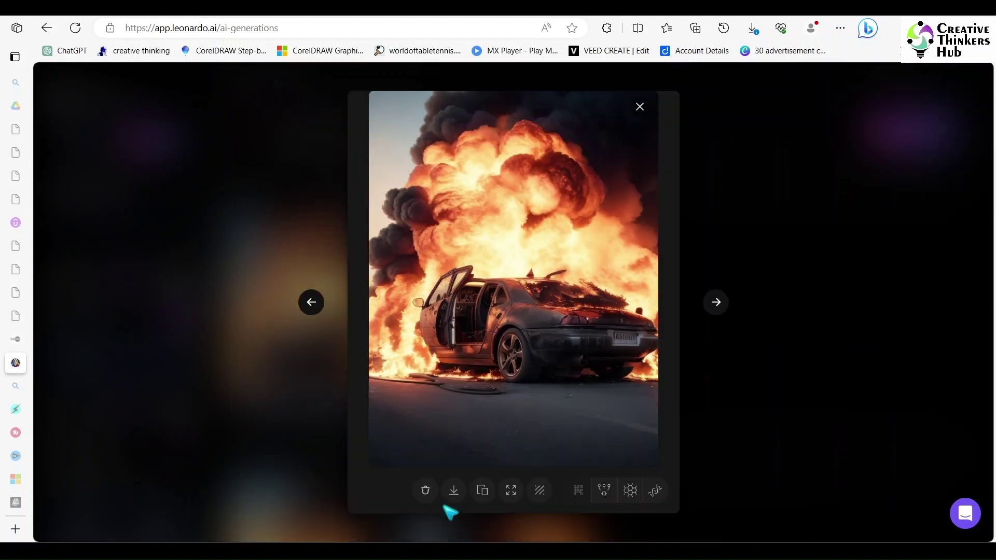
# Step: Save both downloaded burning-car images to the Downloads folder from Edge's downloads list
pyautogui.click(454, 489)
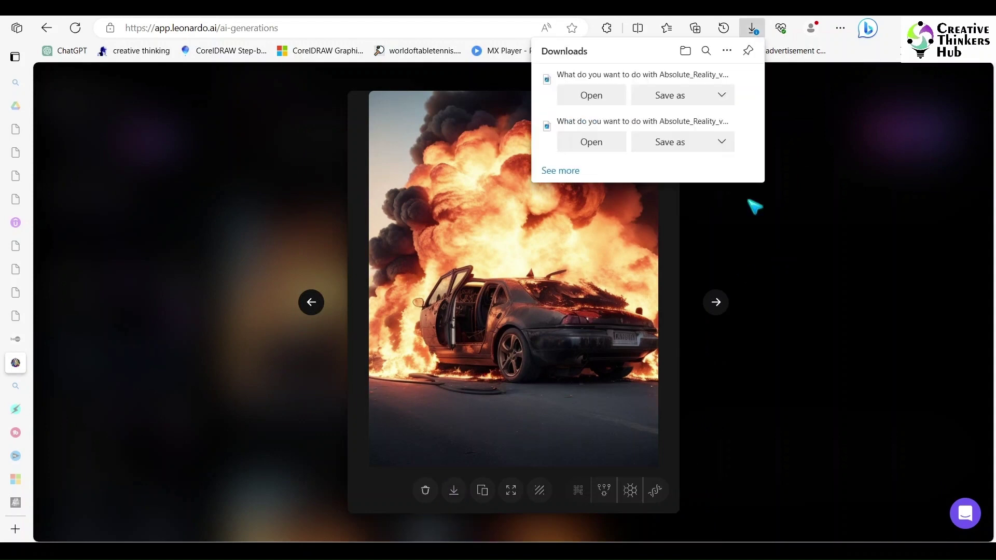
pyautogui.click(672, 95)
pyautogui.click(768, 522)
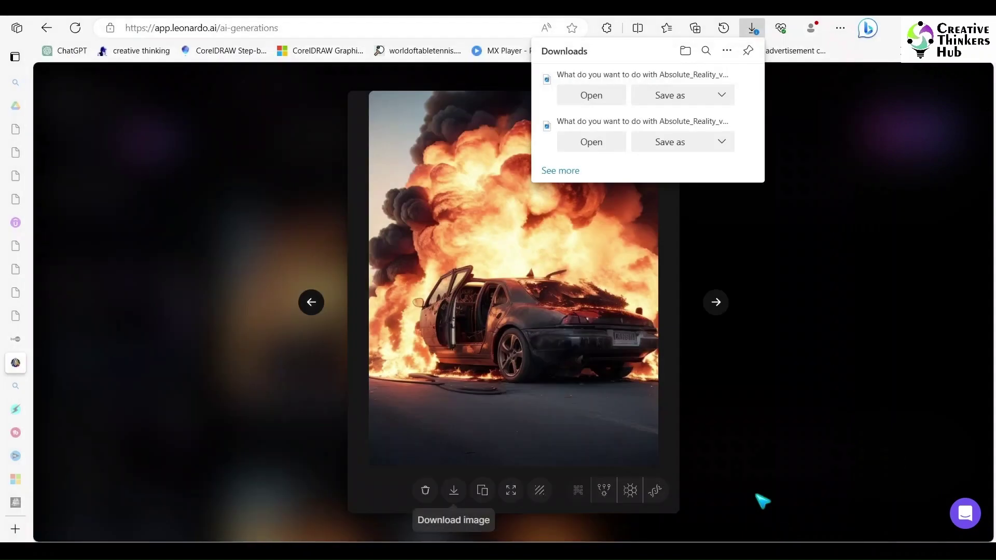
pyautogui.click(669, 128)
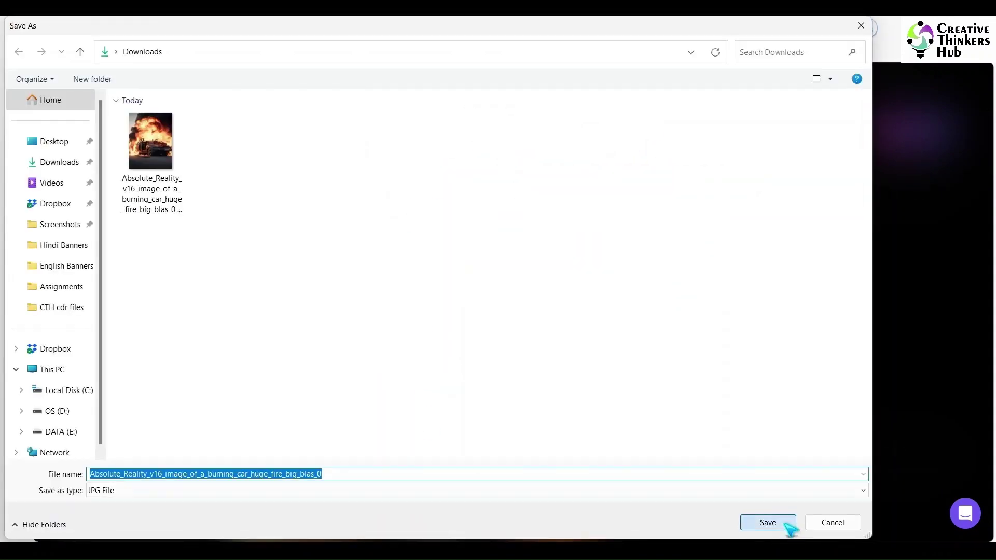
pyautogui.click(767, 523)
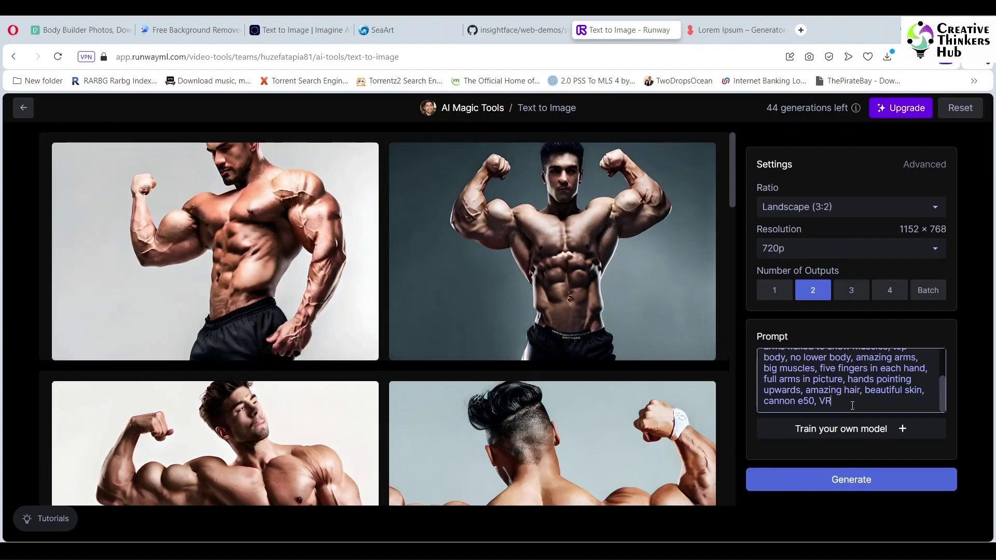
# Step: Generate burning-car images in Runway from the pasted prompt and download the car silhouetted against flames
pyautogui.hotkey('ctrl', 'a')
pyautogui.hotkey('ctrl', 'v')
pyautogui.click(851, 479)
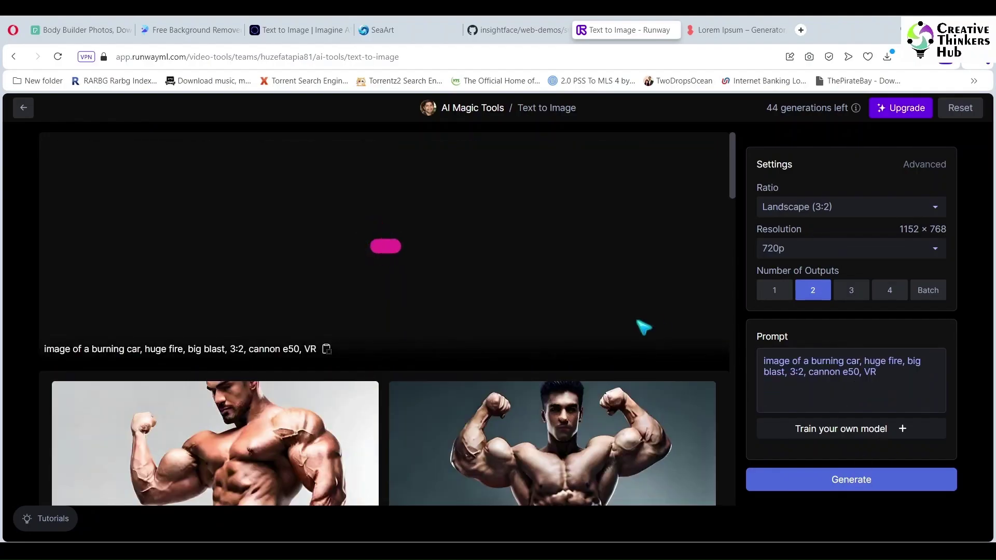
pyautogui.click(855, 488)
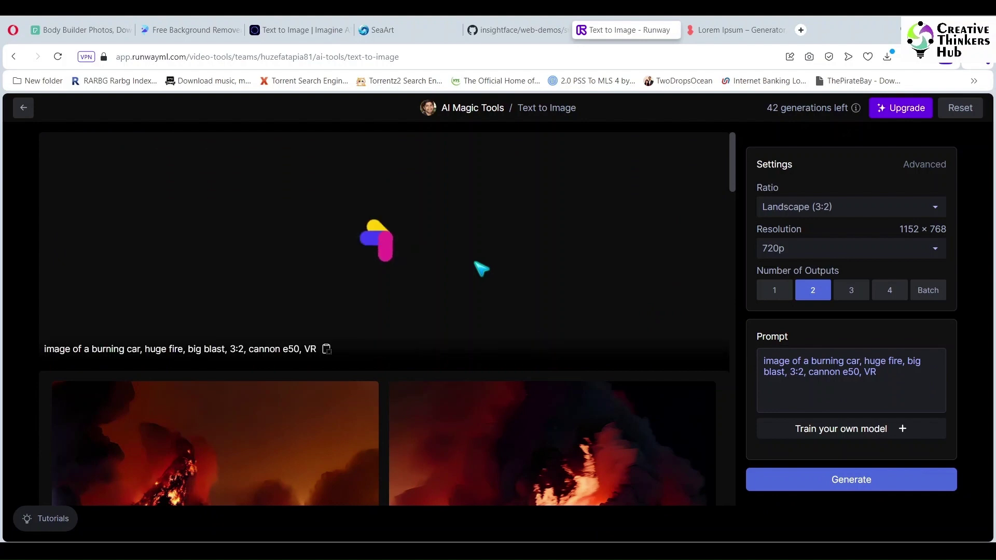
pyautogui.scroll(-6, 537, 251)
pyautogui.scroll(3, 628, 255)
pyautogui.click(640, 200)
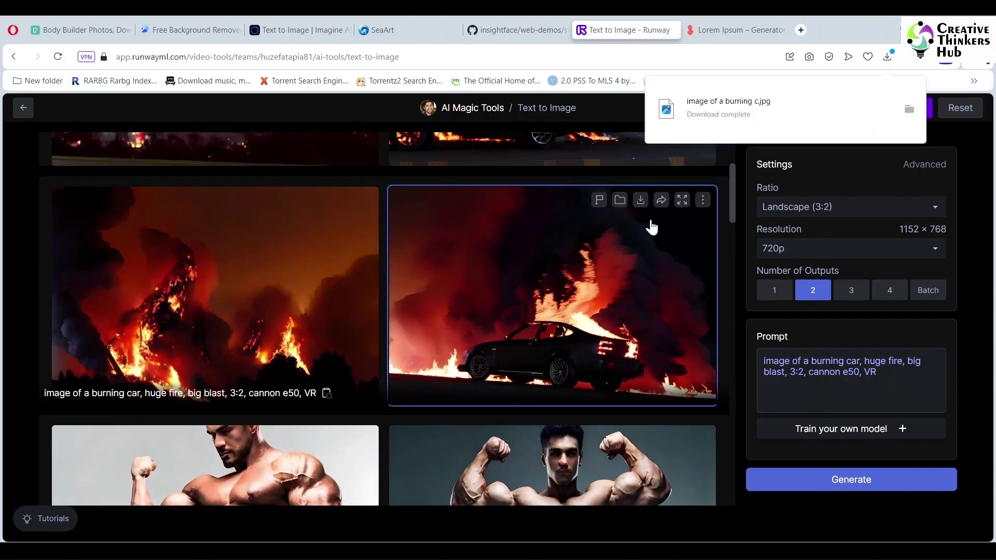
pyautogui.click(401, 32)
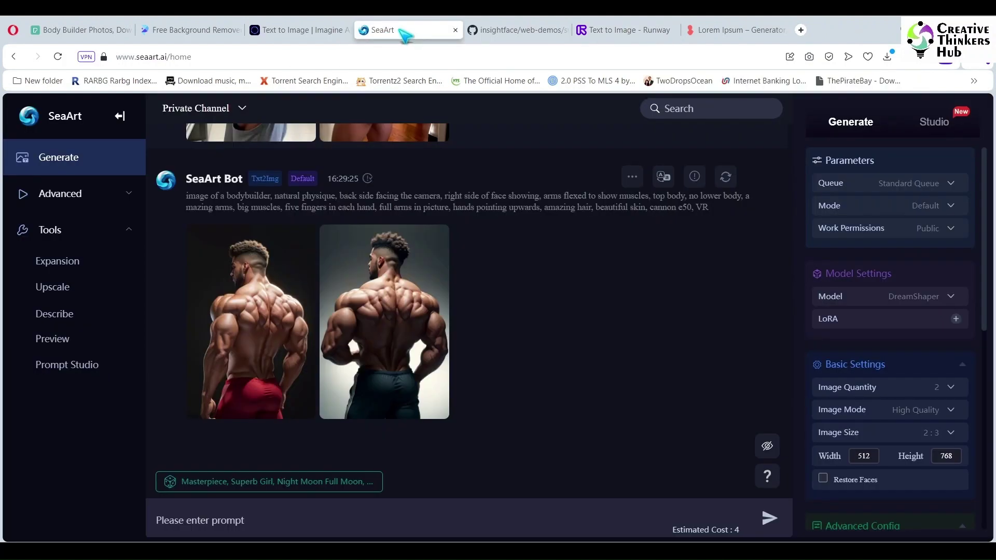
# Step: Generate burning-car images in SeaArt and save the red-car image to Downloads
pyautogui.click(456, 513)
pyautogui.hotkey('ctrl', 'v')
pyautogui.click(773, 521)
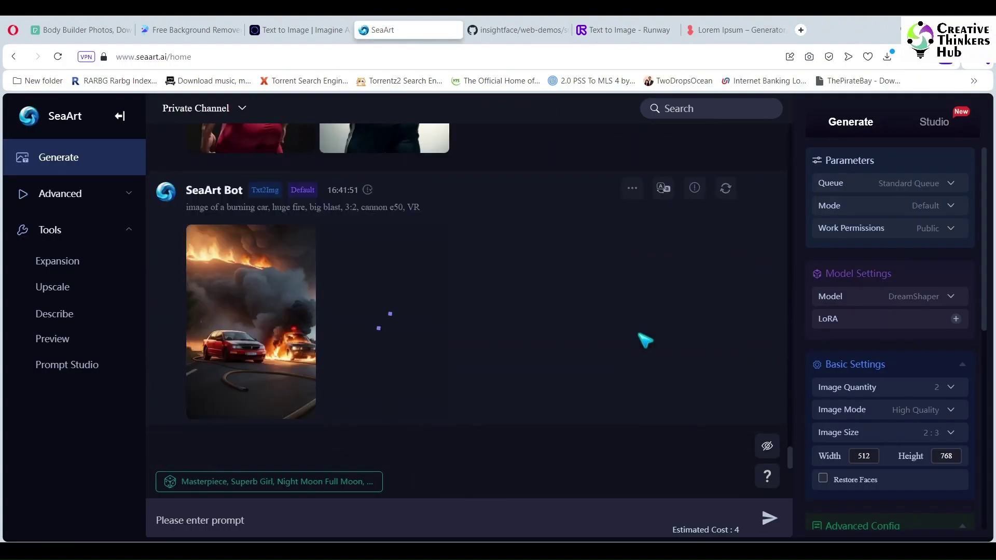
pyautogui.click(260, 347)
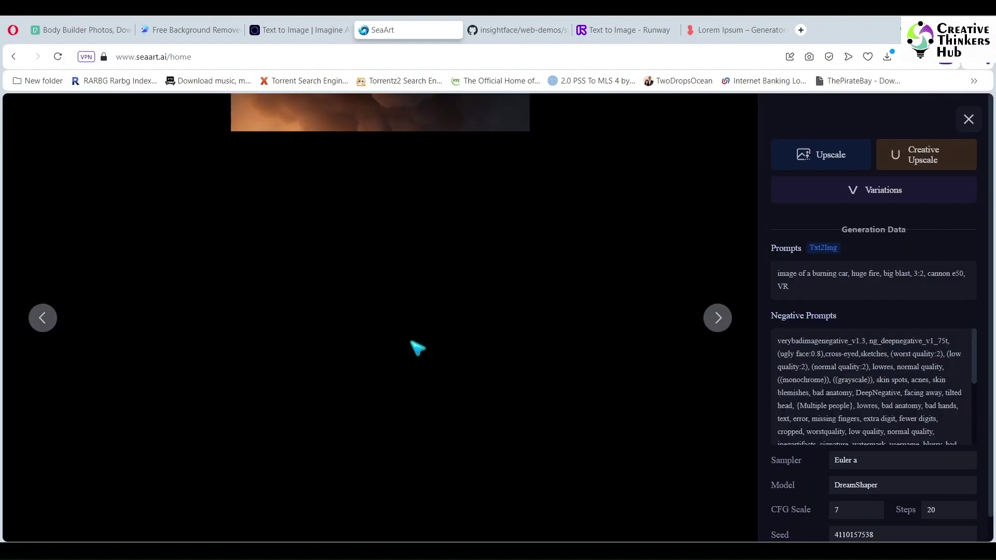
pyautogui.rightClick(440, 346)
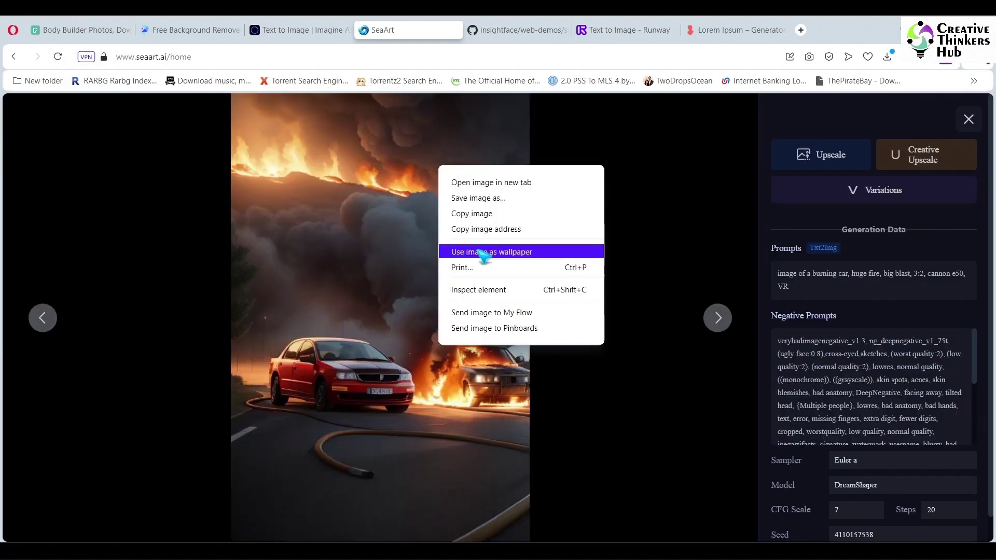
pyautogui.click(485, 200)
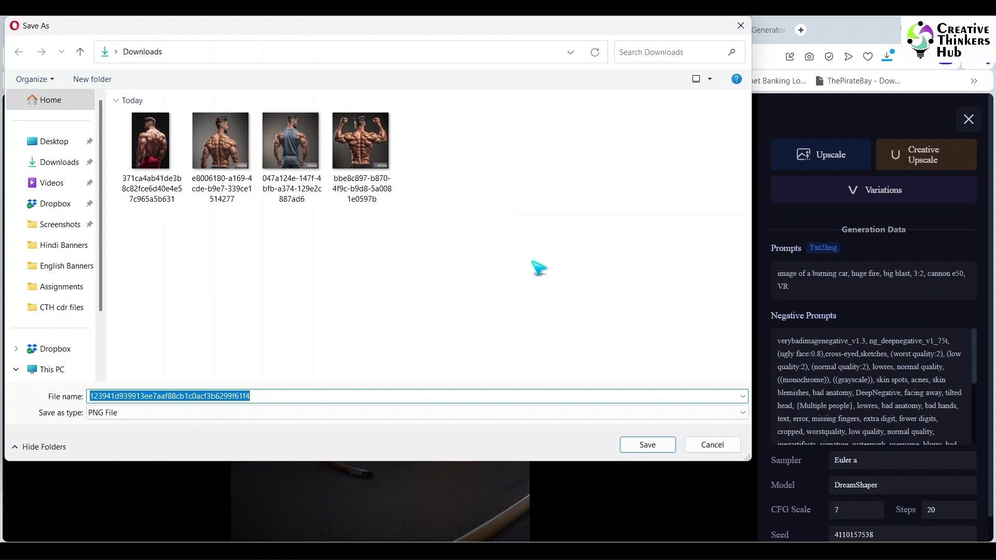
pyautogui.click(647, 445)
pyautogui.click(968, 119)
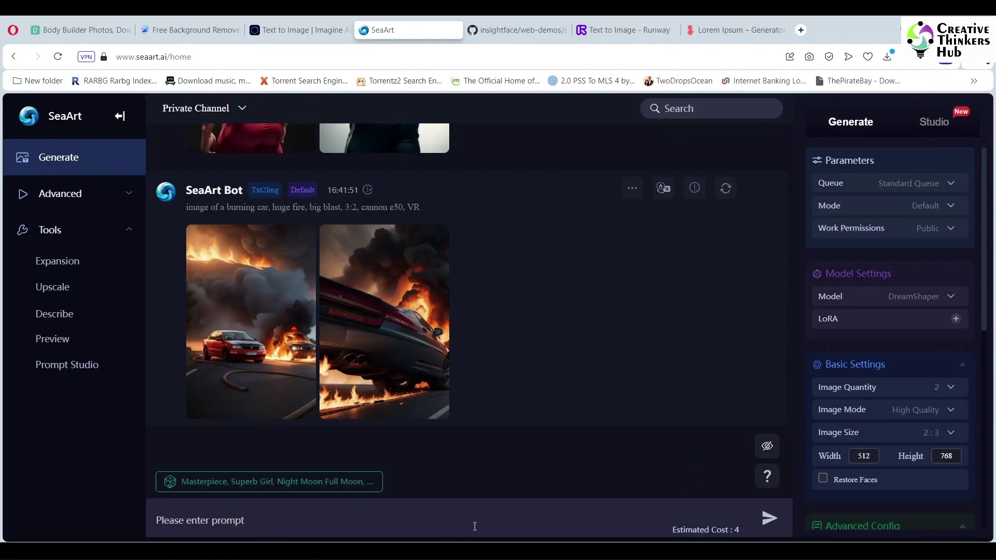
# Step: Add a man to the burning-car prompt and generate images of him walking past the burning cars
pyautogui.click(451, 510)
pyautogui.write('image of a burning car, huge fire, big blast, 3:2, cannon e50, VR')
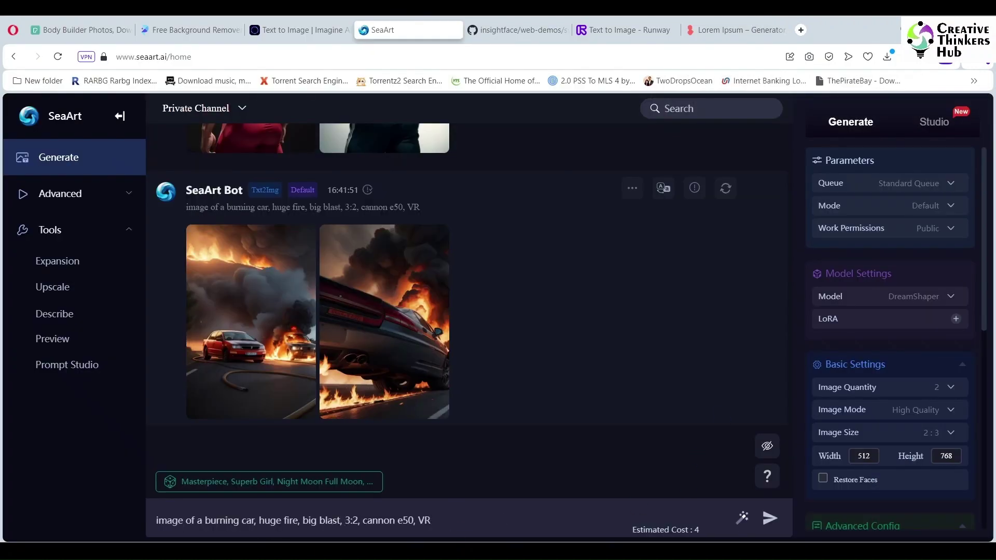
pyautogui.click(343, 520)
pyautogui.write('man')
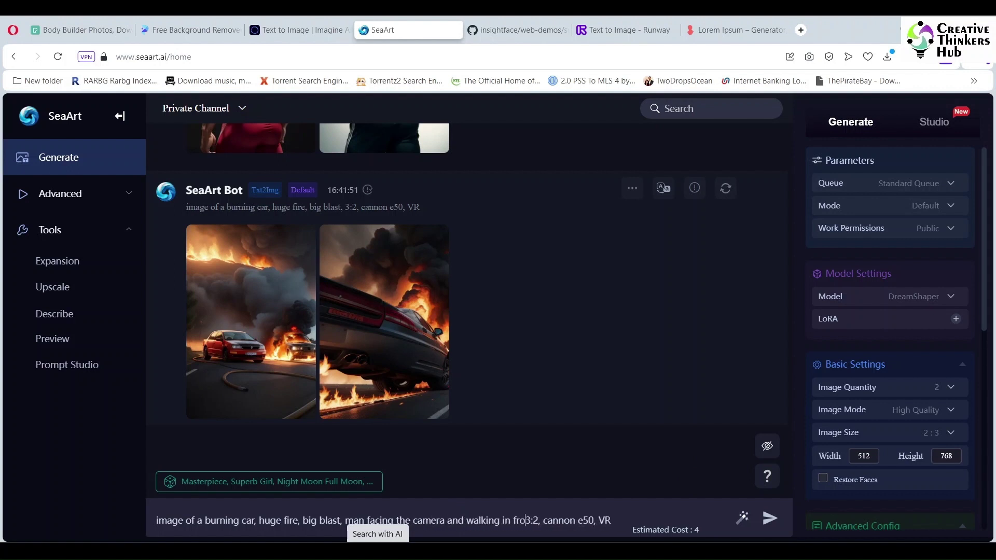
pyautogui.click(770, 517)
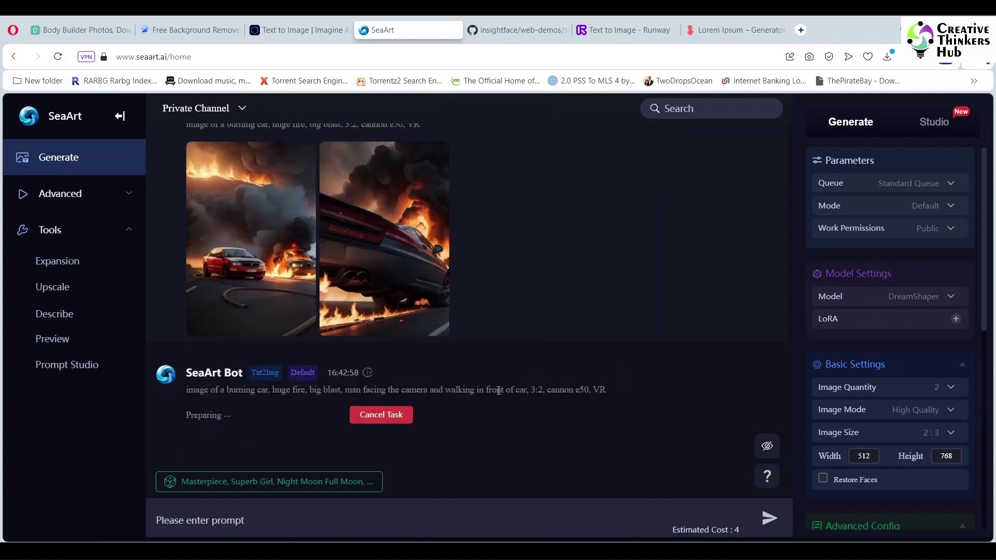
pyautogui.moveTo(226, 391); pyautogui.dragTo(654, 406)
pyautogui.hotkey('ctrl', 'c')
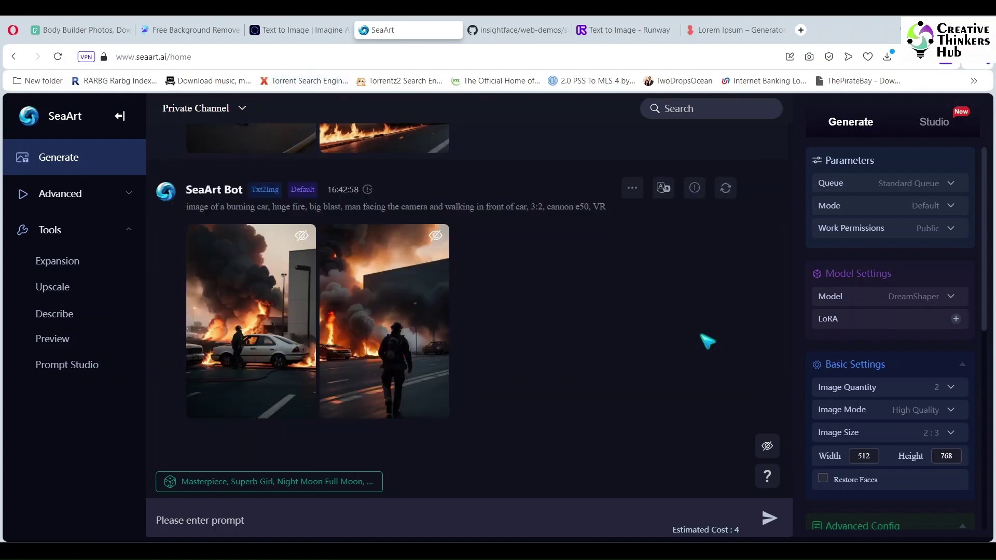
pyautogui.scroll(5, 655, 327)
pyautogui.click(192, 29)
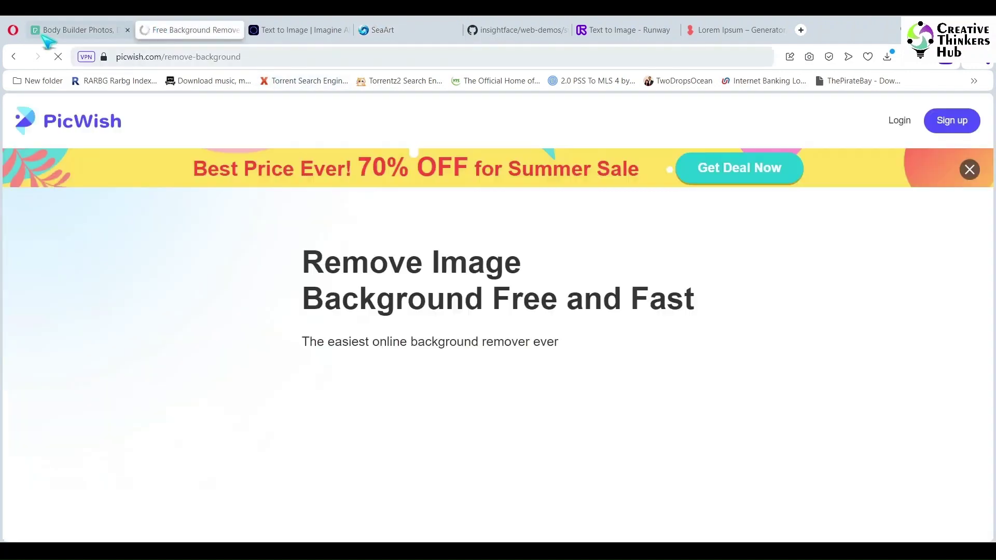
# Step: Generate burning-car images in Imagine.art from the longer prompt with a man walking in front
pyautogui.click(300, 29)
pyautogui.hotkey('ctrl', 'a')
pyautogui.hotkey('ctrl', 'v')
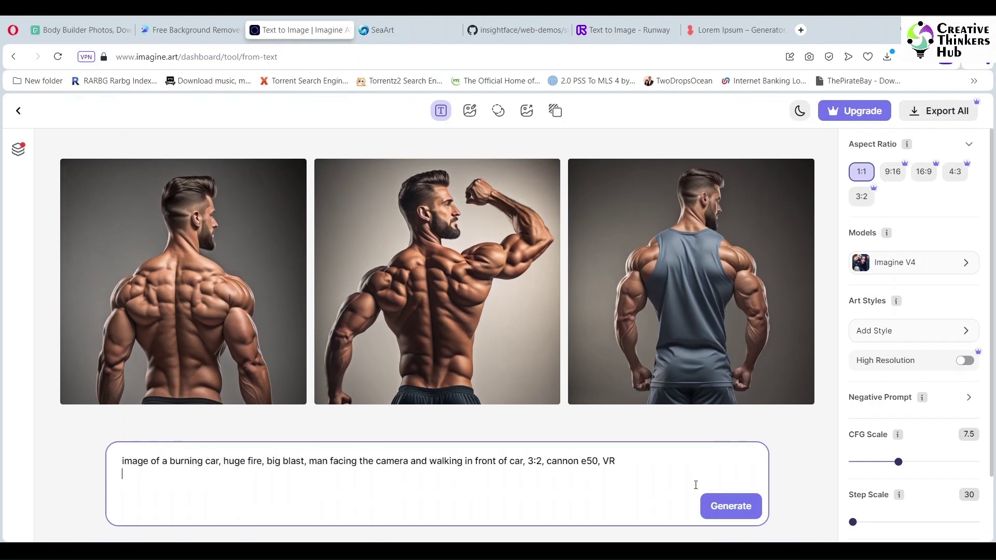
pyautogui.click(731, 505)
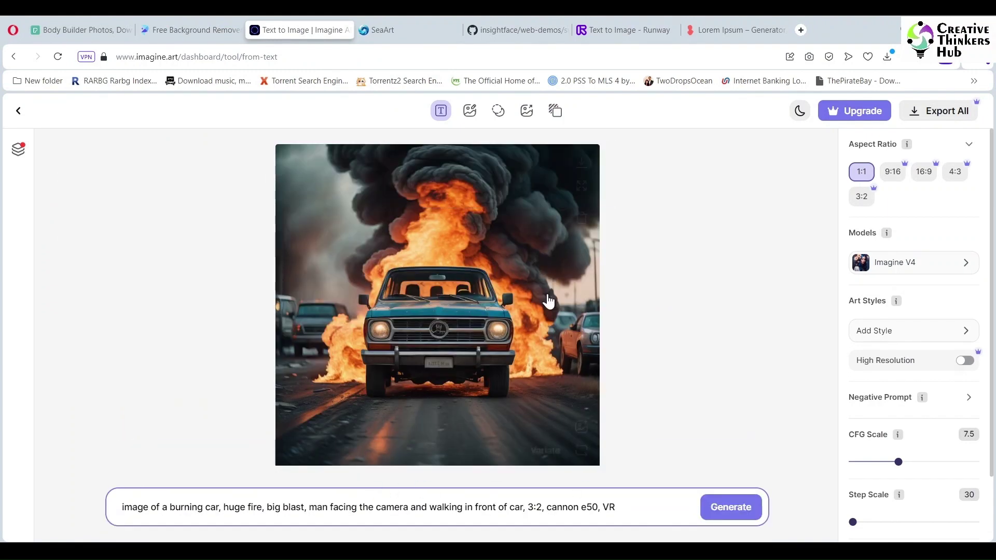
pyautogui.click(580, 450)
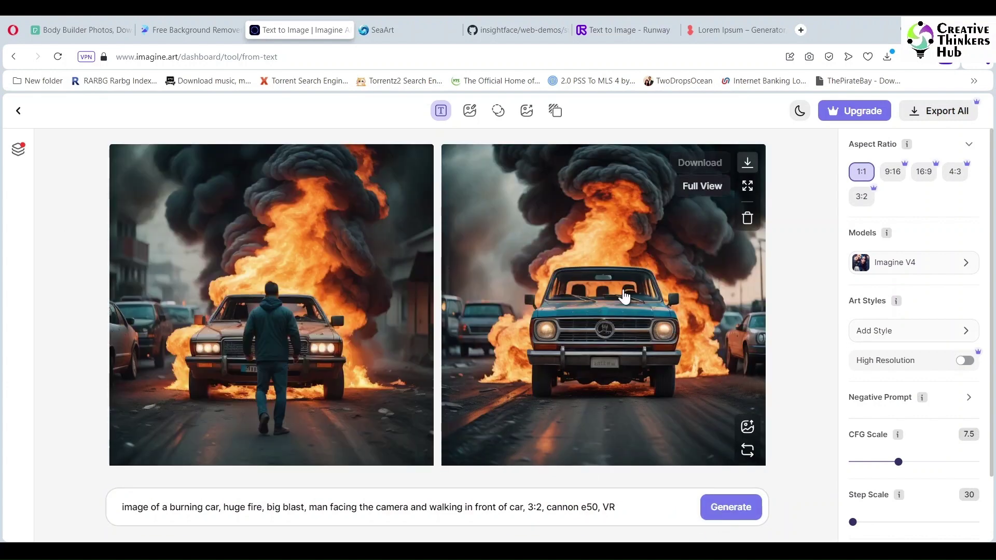
pyautogui.click(415, 162)
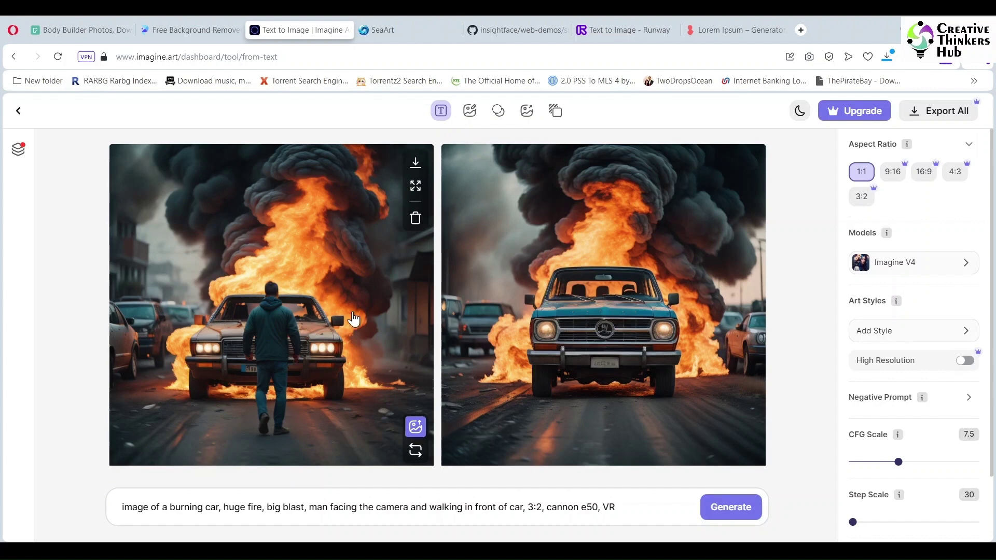
# Step: Select the existing prompt on Runway's Text to Image page
pyautogui.click(624, 30)
pyautogui.click(890, 377)
pyautogui.hotkey('ctrl', 'a')
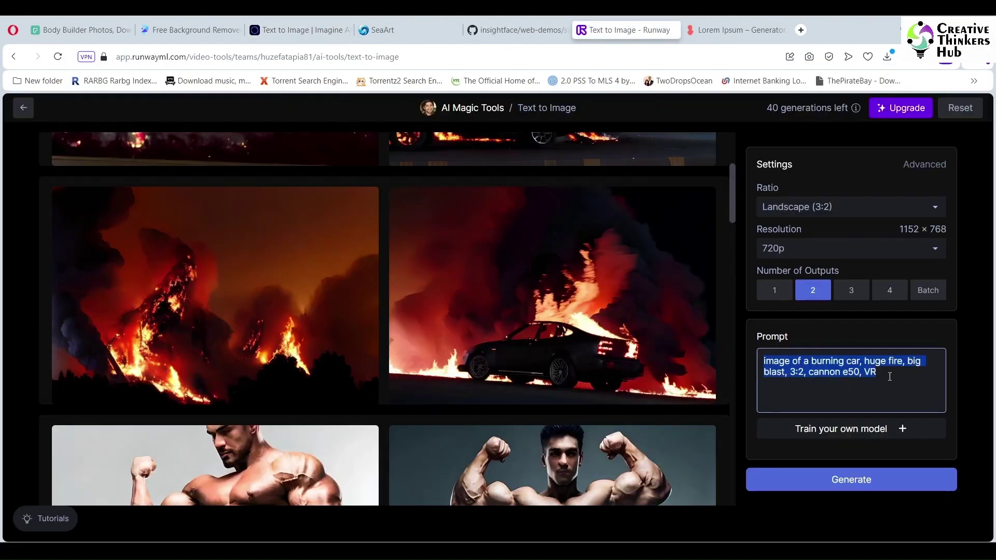
# Step: Generate two burning-car images in Runway from the pasted walking-man prompt
pyautogui.hotkey('ctrl', 'v')
pyautogui.click(860, 482)
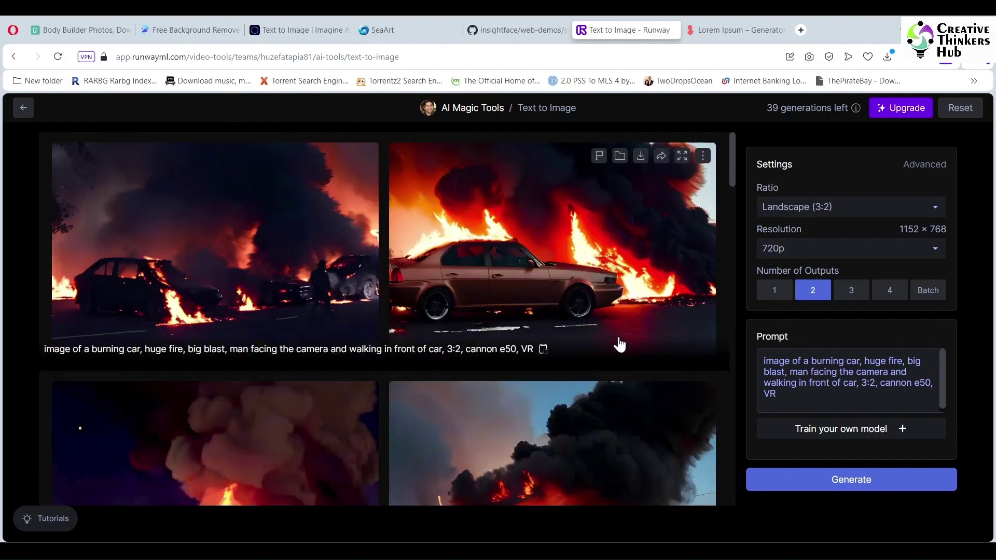
pyautogui.click(301, 32)
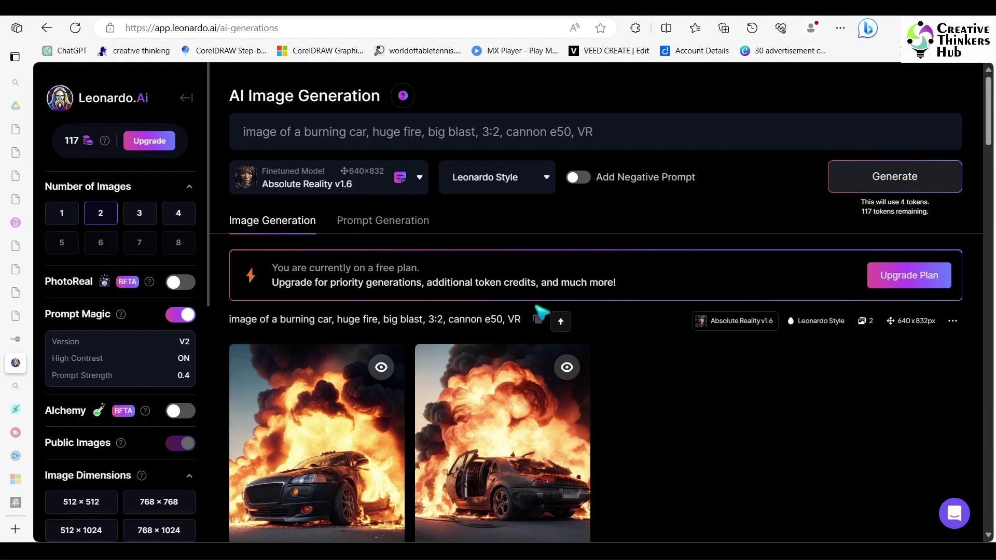
# Step: Generate two Leonardo.Ai images from the longer walking-man prompt
pyautogui.click(626, 127)
pyautogui.hotkey('ctrl', 'a')
pyautogui.hotkey('ctrl', 'v')
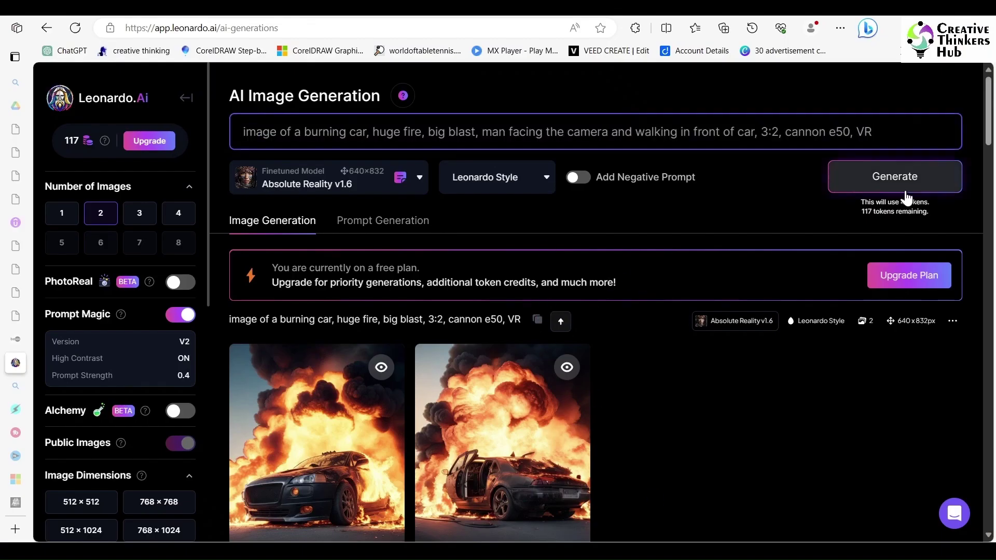
pyautogui.click(904, 187)
pyautogui.scroll(-3, 720, 361)
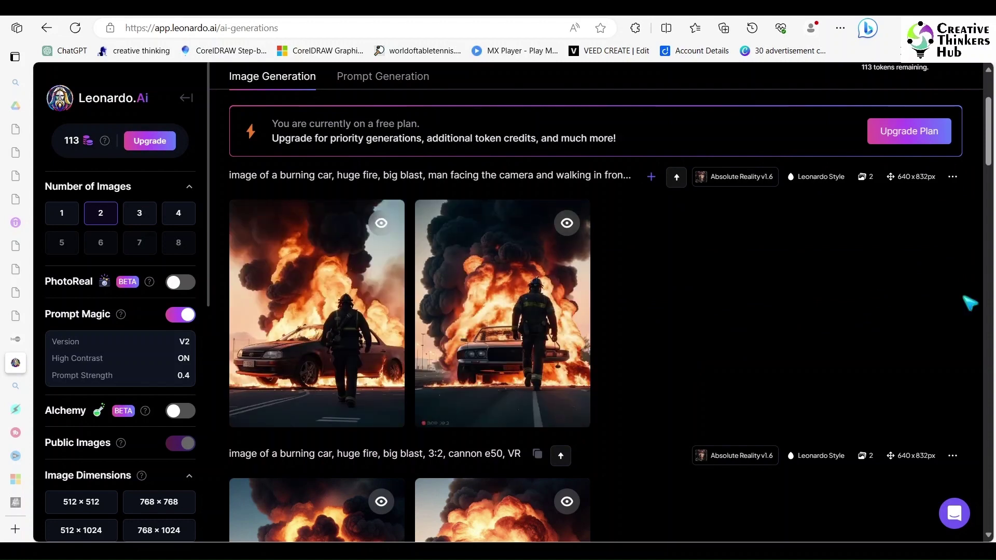
# Step: Save the original of the first image, a figure walking toward a burning car, to Downloads
pyautogui.click(363, 337)
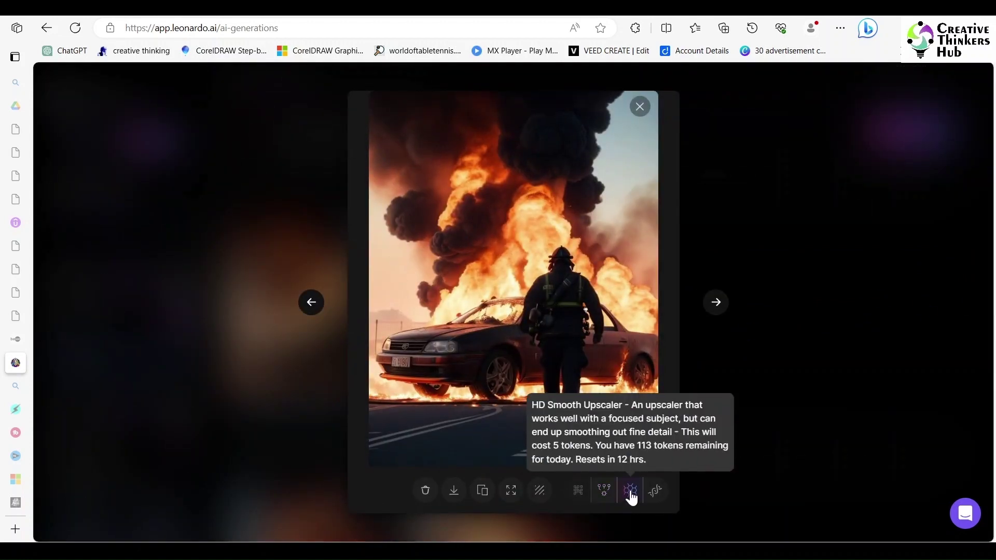
pyautogui.click(631, 493)
pyautogui.click(421, 492)
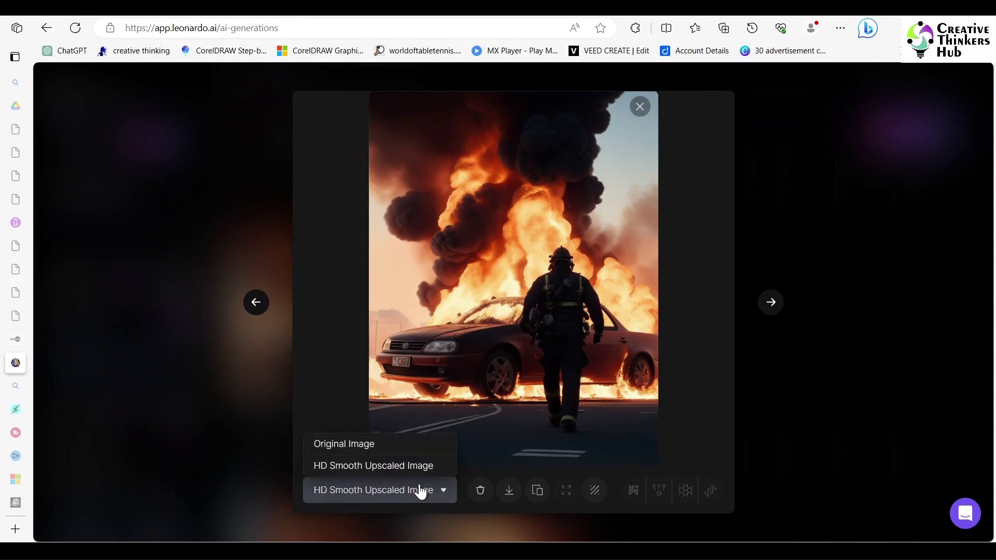
pyautogui.click(408, 444)
pyautogui.click(479, 490)
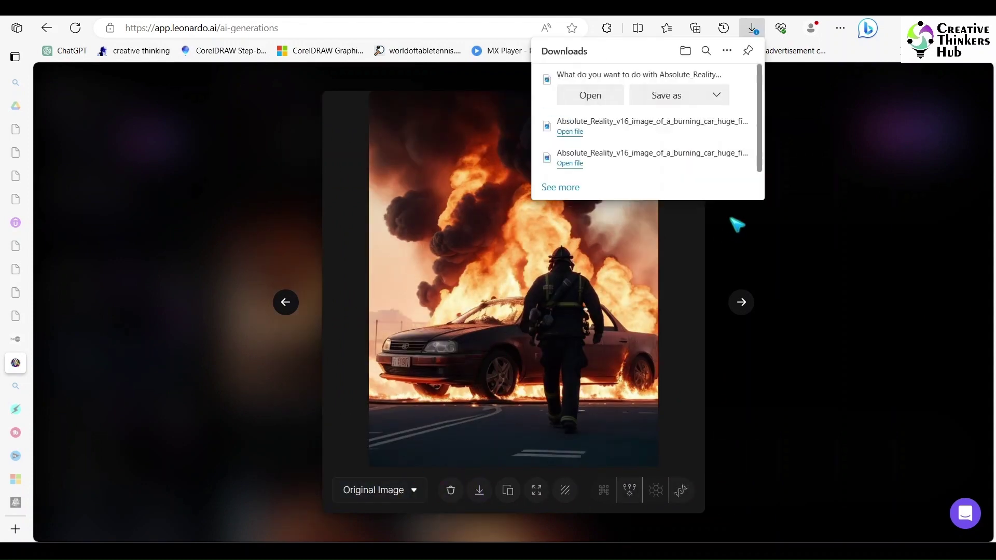
pyautogui.click(680, 97)
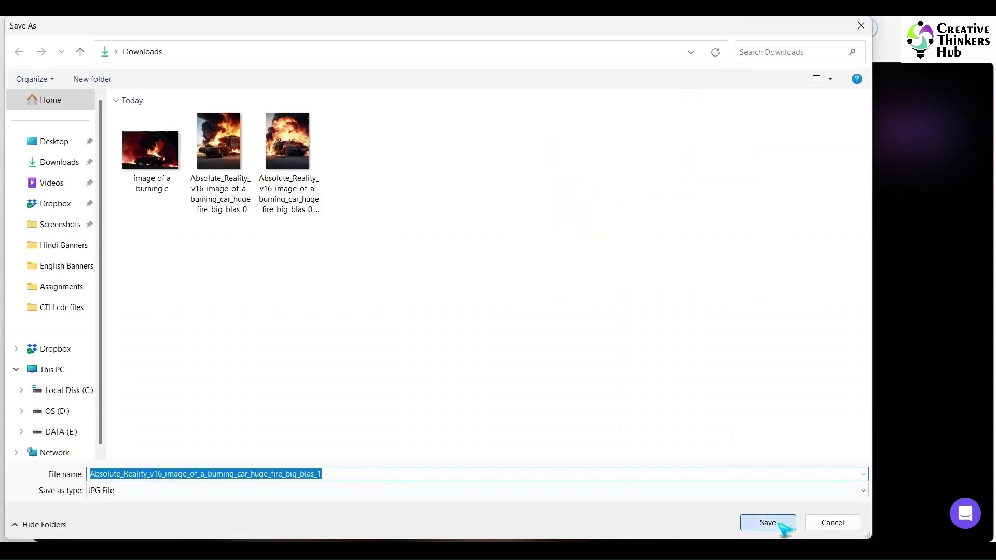
pyautogui.click(768, 523)
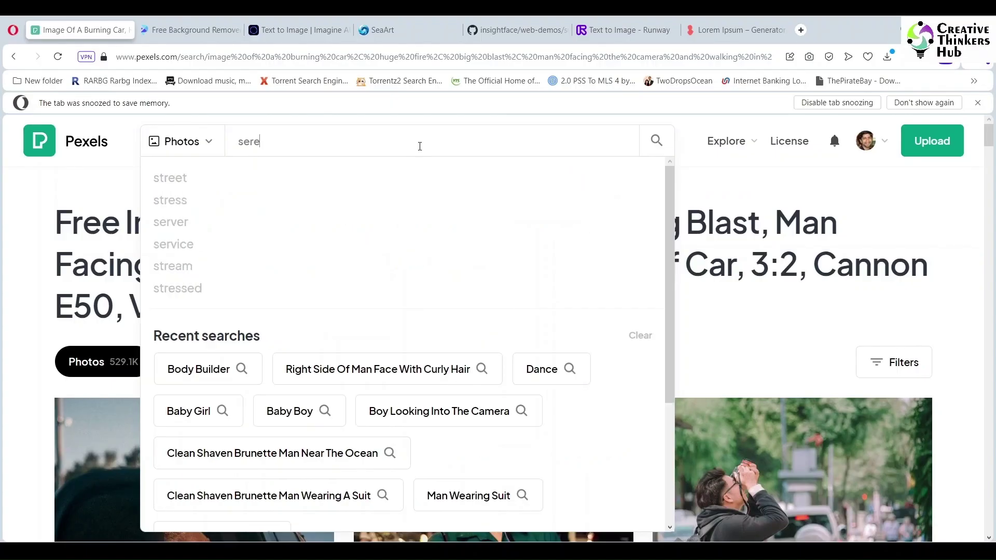
pyautogui.press('BackSpace')
pyautogui.press('BackSpace')
pyautogui.press('BackSpace')
pyautogui.press('BackSpace')
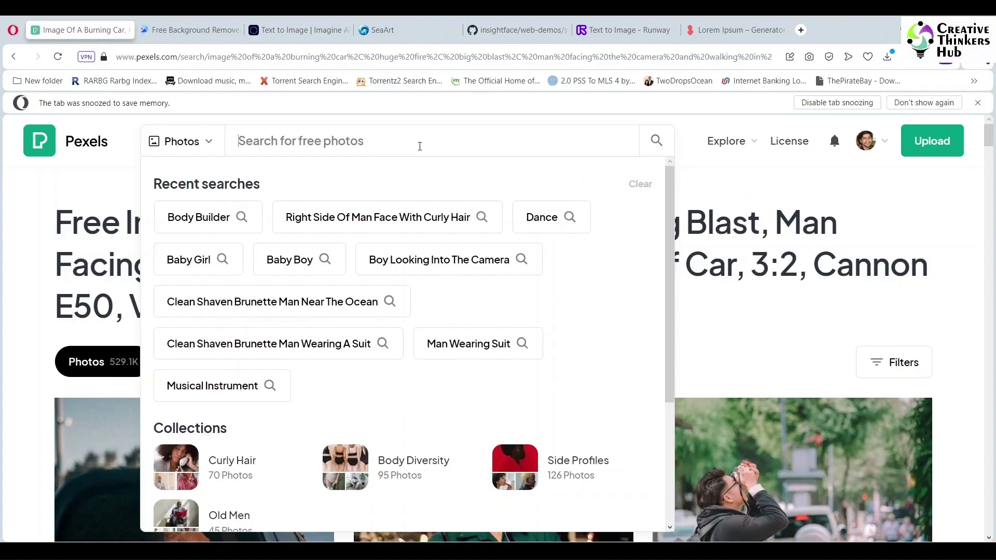
# Step: Search Pexels for 'black and white foggy mountains'
pyautogui.write('foggy mountains')
pyautogui.press('Return')
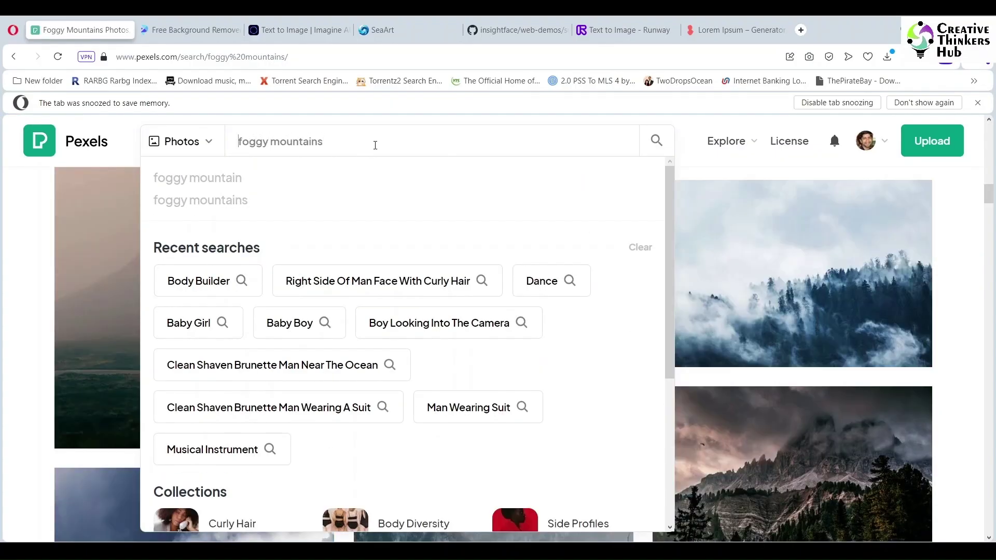
pyautogui.write('grey')
pyautogui.press('BackSpace')
pyautogui.press('BackSpace')
pyautogui.press('BackSpace')
pyautogui.press('BackSpace')
pyautogui.press('BackSpace')
pyautogui.write('black')
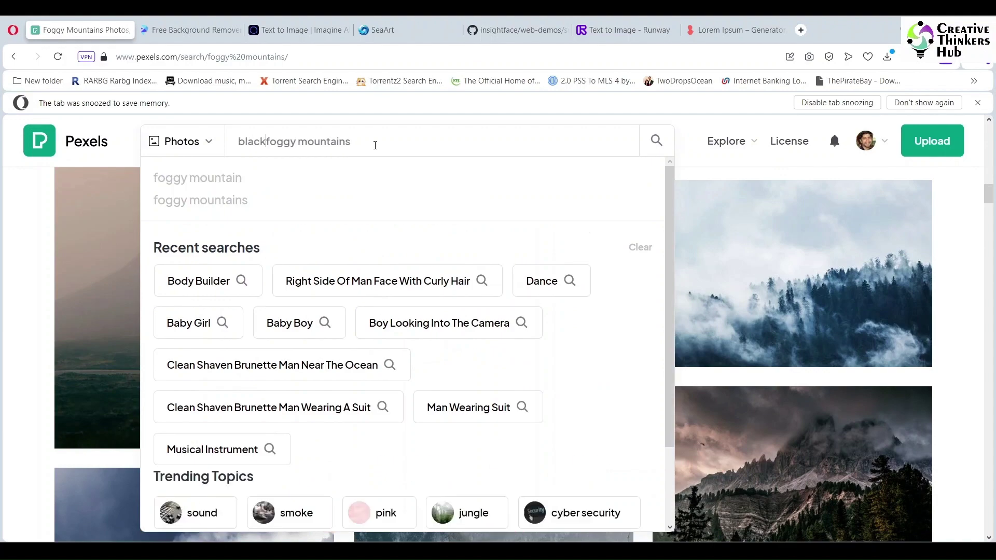
pyautogui.write(' and white')
pyautogui.press('Return')
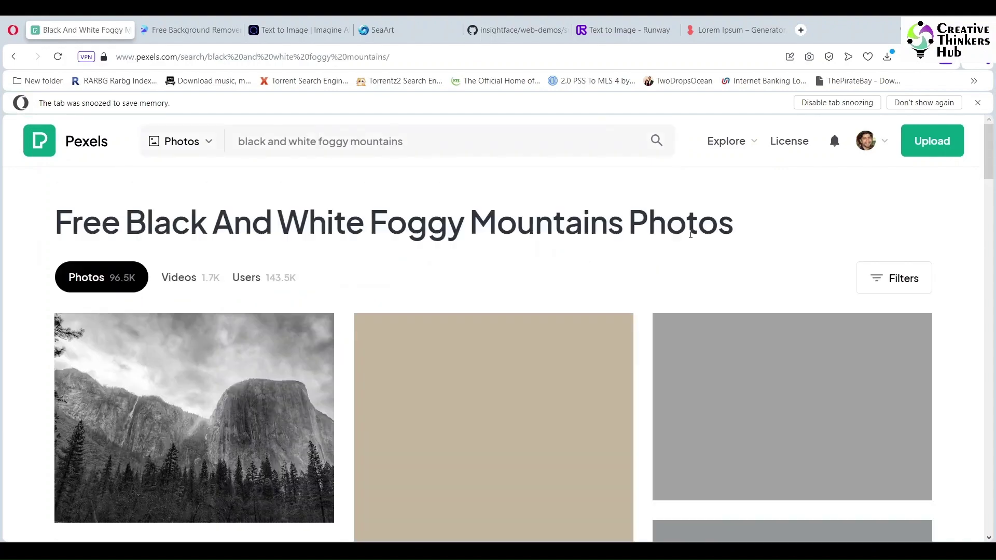
# Step: Download the grayscale foggy trees photo and dismiss the Say Thanks popup
pyautogui.scroll(-3, 807, 269)
pyautogui.scroll(-5, 853, 278)
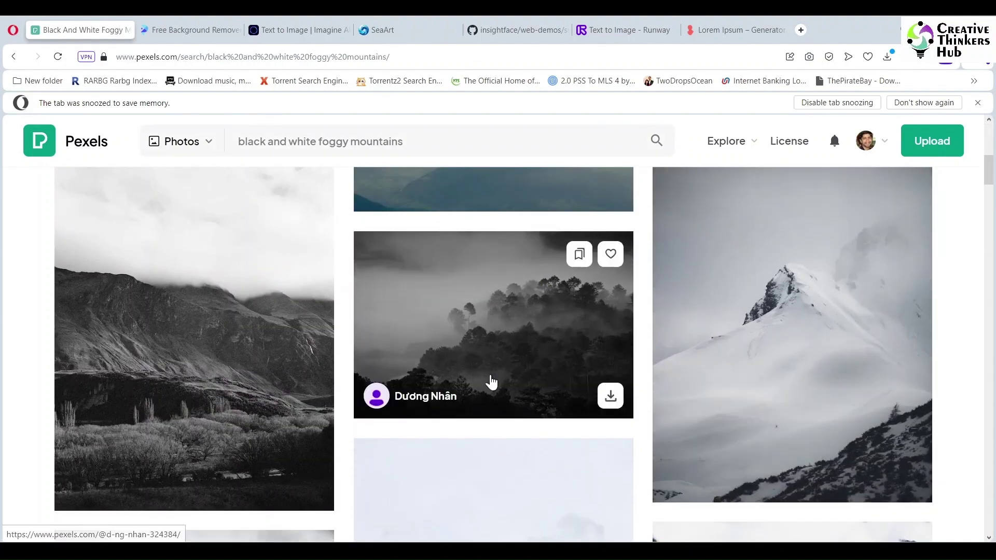
pyautogui.click(492, 382)
pyautogui.click(789, 170)
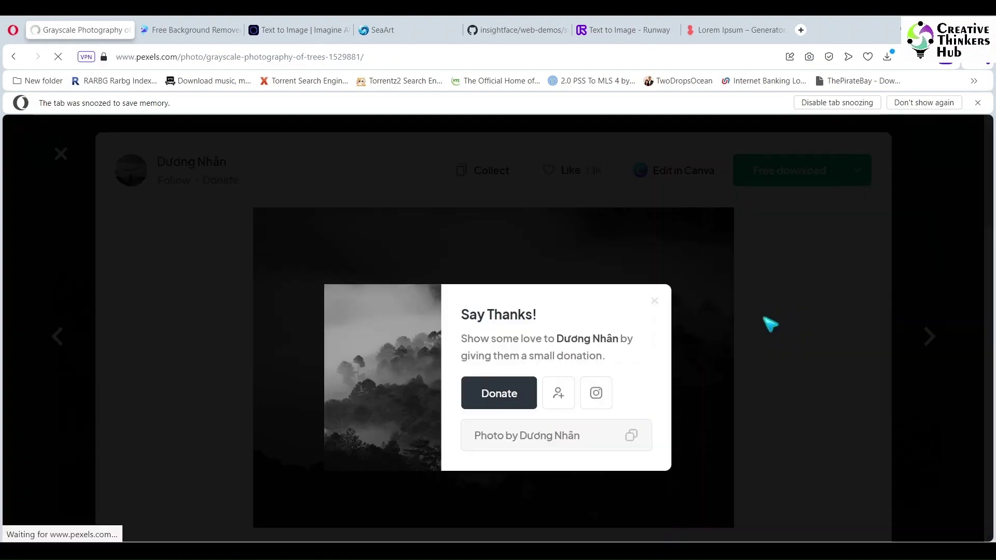
pyautogui.click(939, 226)
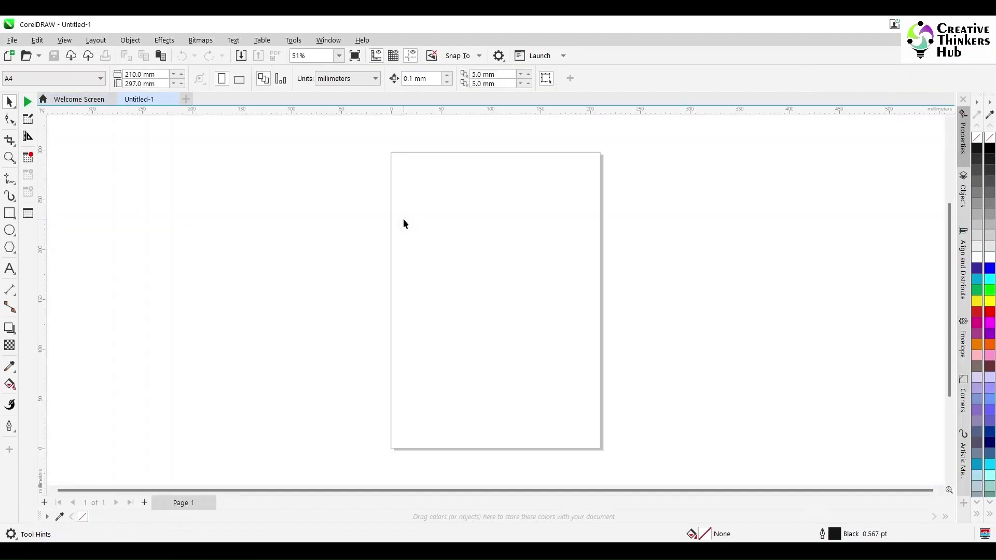
# Step: Place the bodybuilder image centred on the A4 page at 108.5% and edit it in PHOTO-PAINT
pyautogui.moveTo(399, 552)
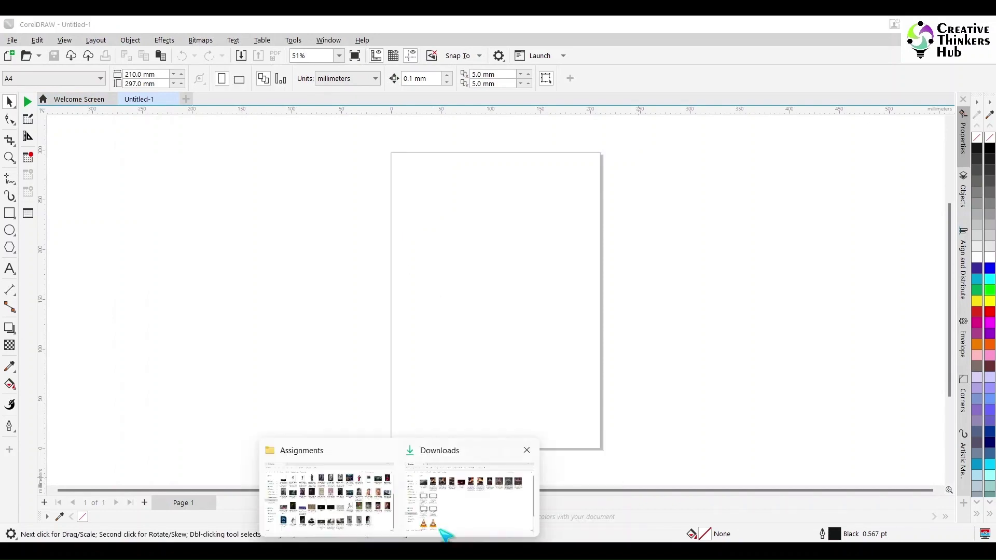
pyautogui.click(444, 532)
pyautogui.moveTo(799, 174); pyautogui.dragTo(519, 338)
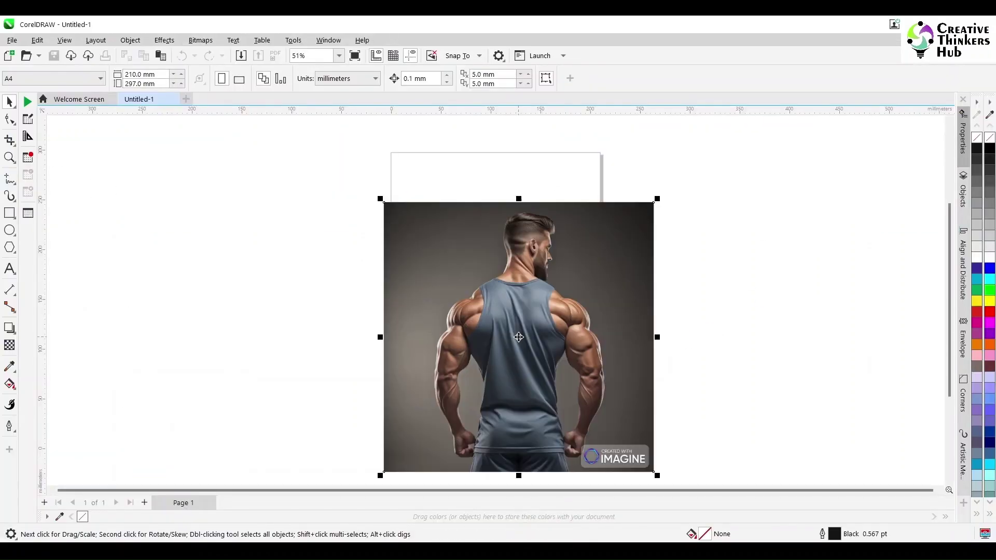
pyautogui.press('p')
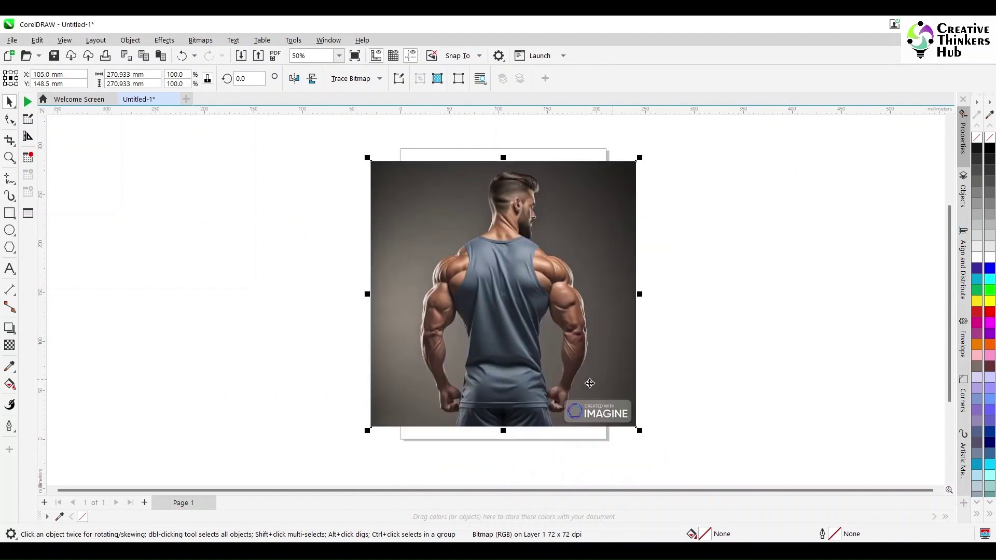
pyautogui.moveTo(640, 430); pyautogui.dragTo(650, 442)
pyautogui.scroll(2, 636, 361)
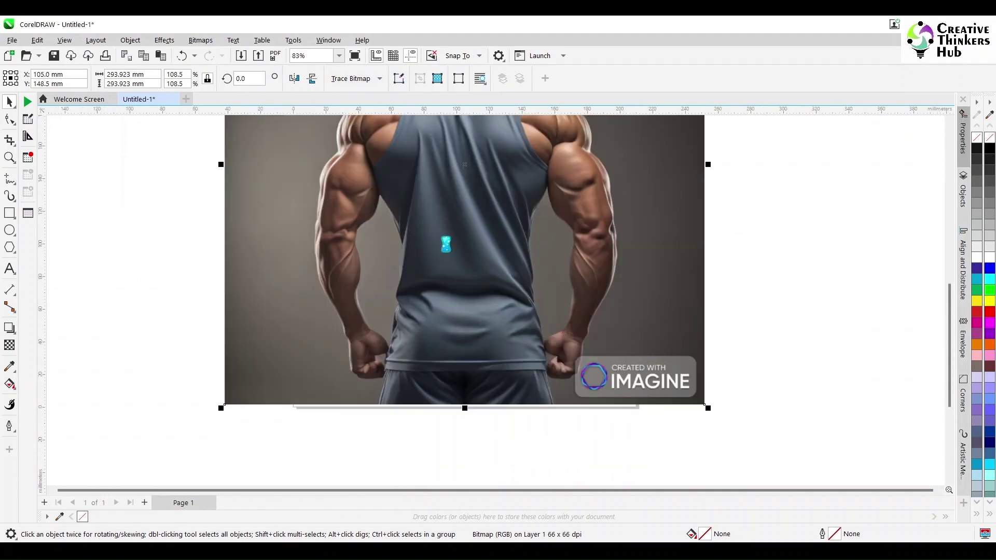
pyautogui.doubleClick(615, 394)
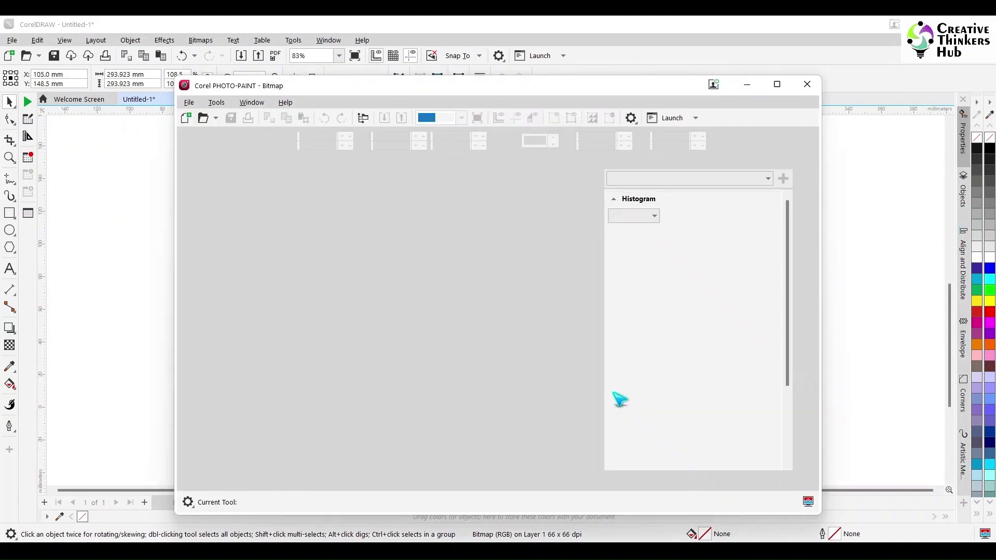
# Step: Choose the Clone tool and set the clone source beside the man's right fist
pyautogui.scroll(5, 463, 425)
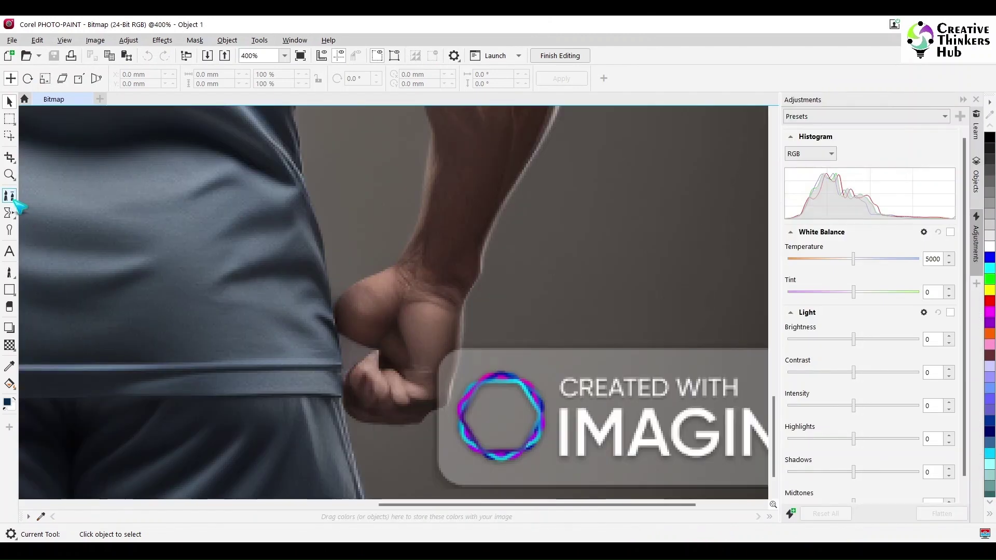
pyautogui.click(10, 196)
pyautogui.click(10, 196)
pyautogui.click(40, 197)
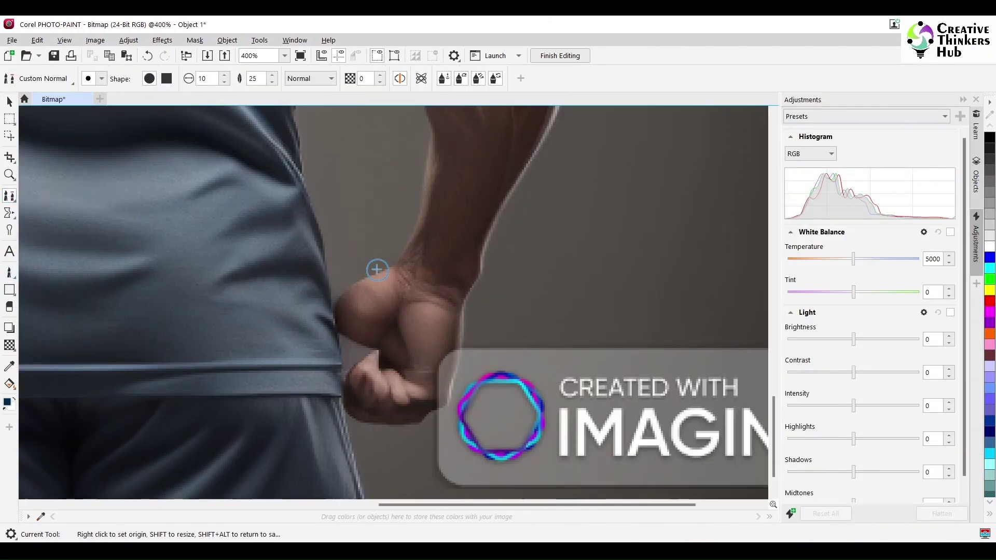
pyautogui.scroll(3, 451, 407)
pyautogui.scroll(-5, 415, 381)
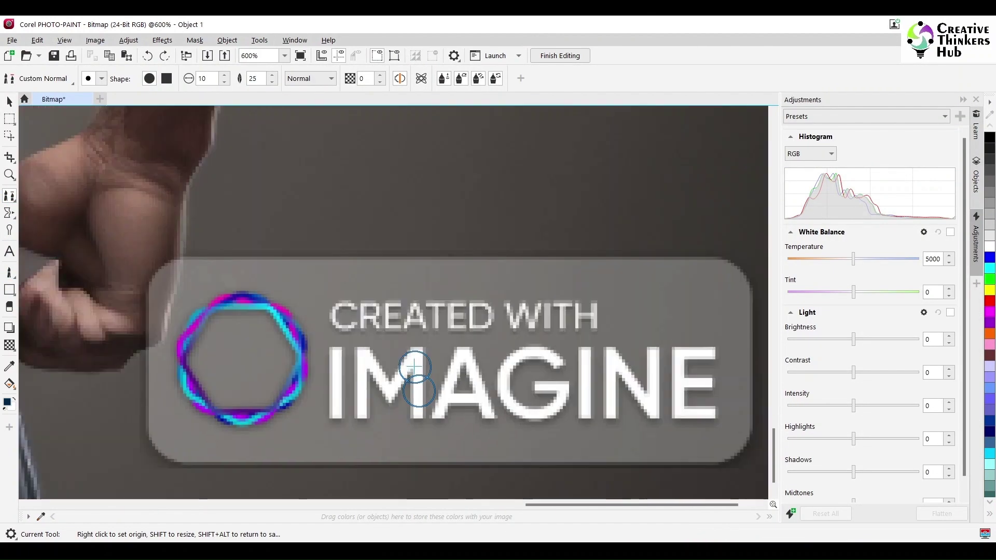
pyautogui.scroll(1, 415, 384)
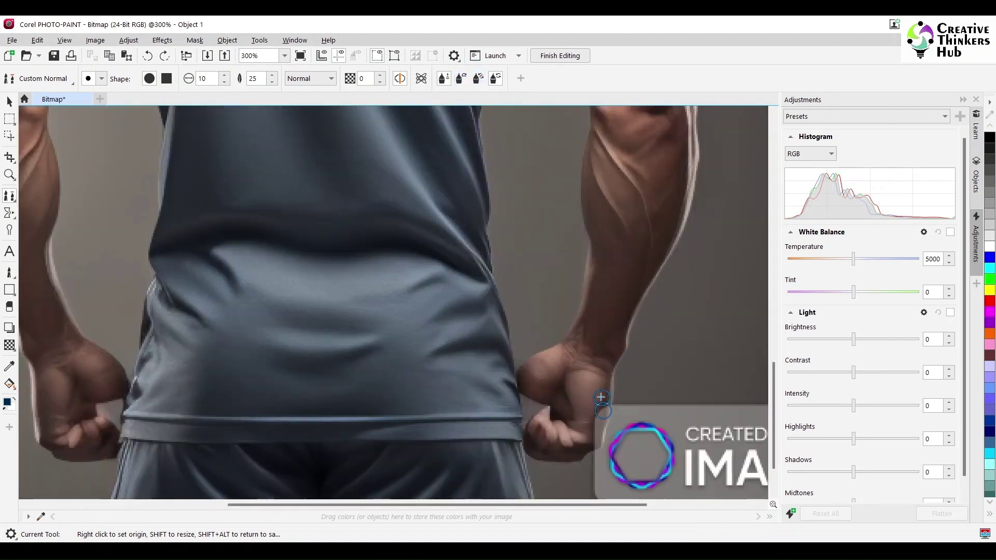
pyautogui.rightClick(596, 419)
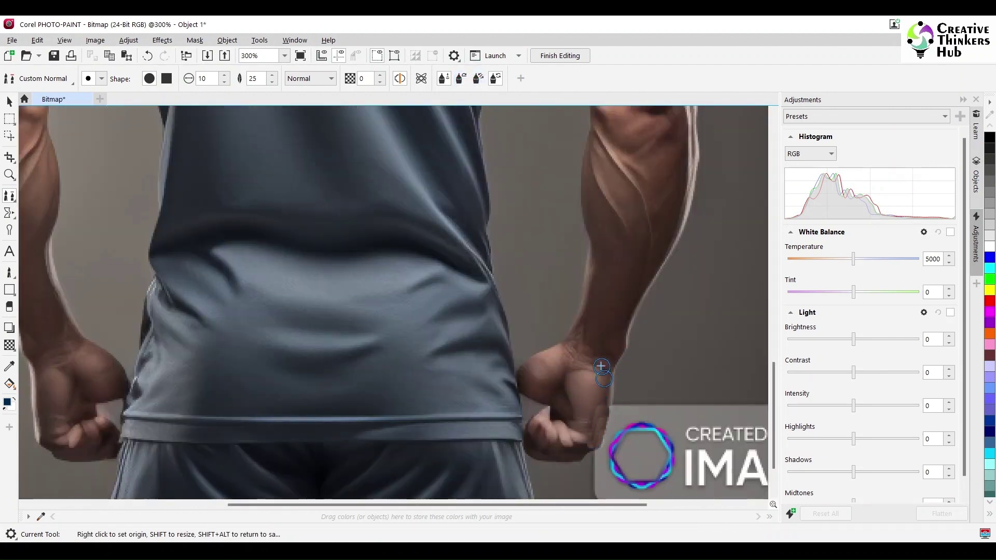
# Step: Switch to the Touch-up Brush at size 10 and zoom to fit the image
pyautogui.click(9, 196)
pyautogui.click(52, 222)
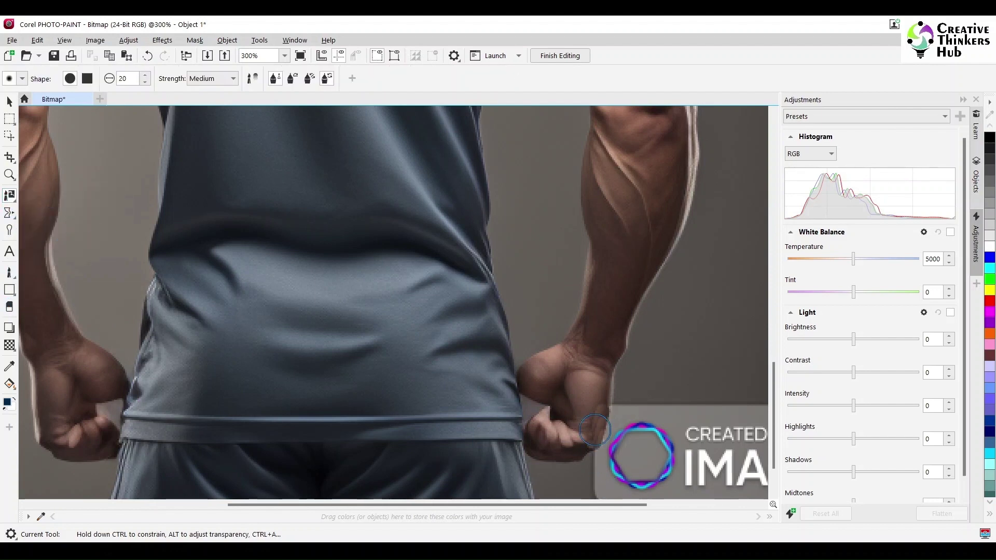
pyautogui.write('10')
pyautogui.press('Return')
pyautogui.hotkey('ctrl', '1')
pyautogui.click(128, 41)
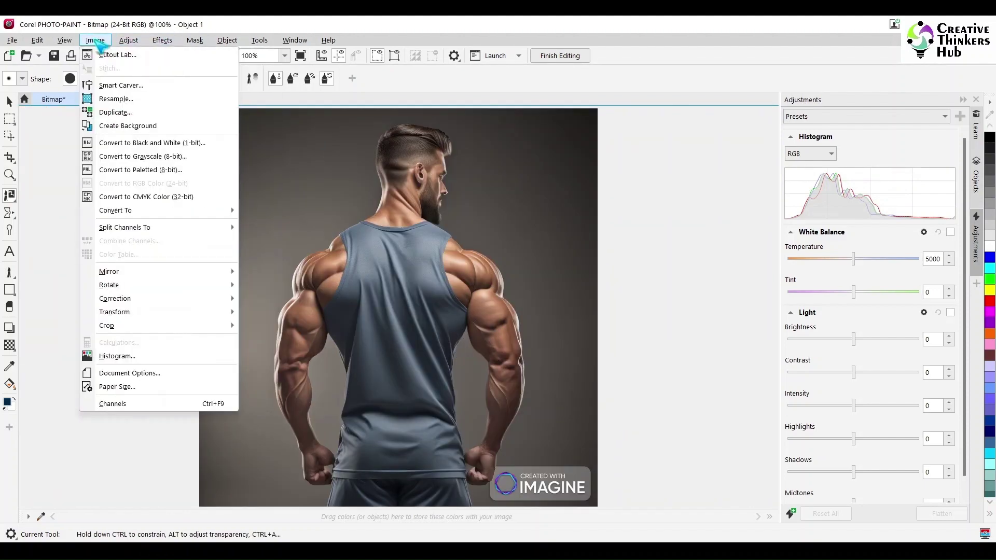
# Step: Open Cutout Lab and set the Highlighter nib width to 25
pyautogui.click(103, 52)
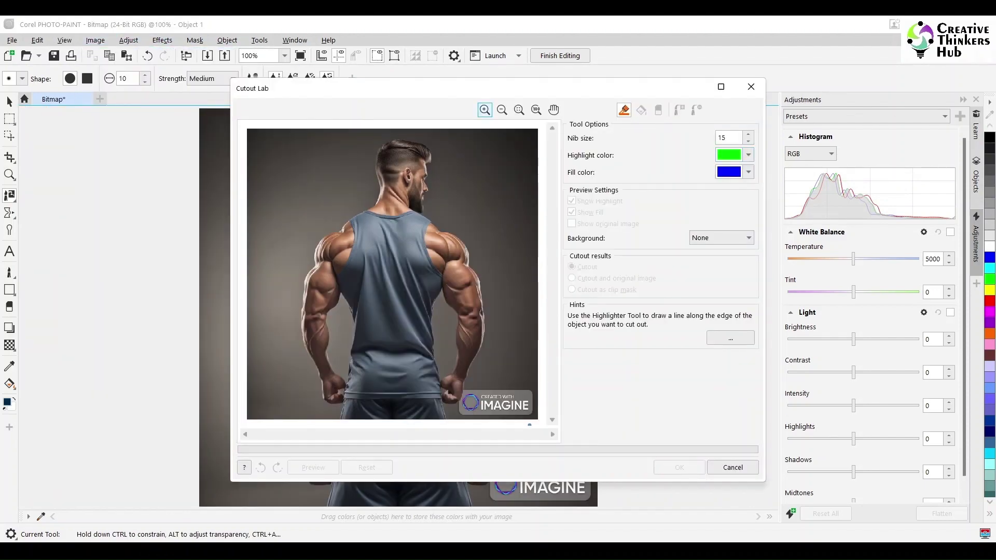
pyautogui.scroll(5, 529, 424)
pyautogui.click(721, 87)
pyautogui.moveTo(960, 74); pyautogui.dragTo(929, 77)
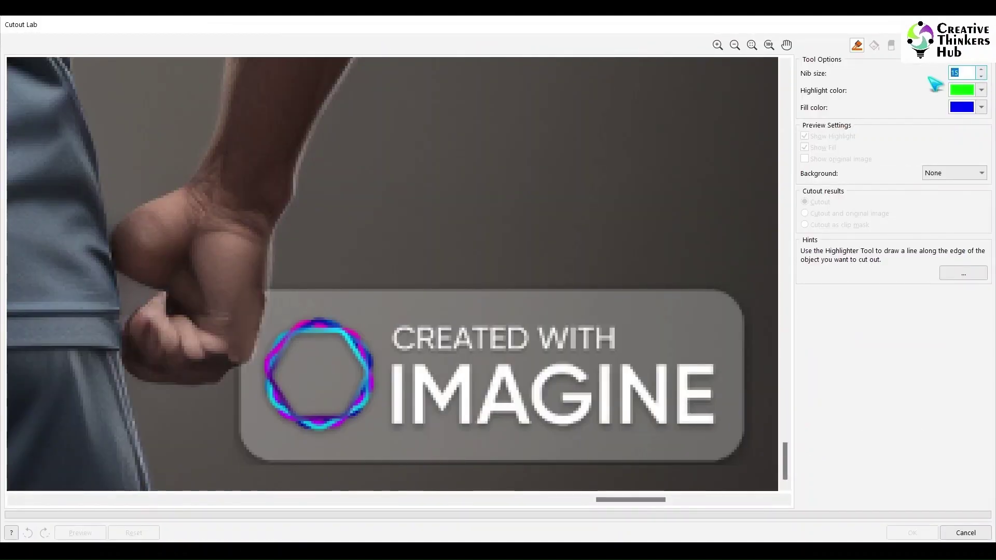
# Step: Highlight the outline along the right forearm, shoulder, neck, beard and face
pyautogui.moveTo(176, 474)
pyautogui.mouseDown()
pyautogui.moveTo(300, 254)
pyautogui.moveTo(322, 147)
pyautogui.moveTo(438, 132)
pyautogui.mouseUp()
pyautogui.scroll(-4, 556, 169)
pyautogui.moveTo(602, 340)
pyautogui.mouseDown()
pyautogui.moveTo(627, 286)
pyautogui.moveTo(634, 180)
pyautogui.moveTo(627, 121)
pyautogui.moveTo(614, 72)
pyautogui.mouseUp()
pyautogui.scroll(2, 614, 72)
pyautogui.moveTo(415, 252)
pyautogui.mouseDown()
pyautogui.moveTo(395, 165)
pyautogui.moveTo(337, 105)
pyautogui.moveTo(269, 68)
pyautogui.mouseUp()
pyautogui.scroll(5, 443, 145)
pyautogui.moveTo(378, 425)
pyautogui.mouseDown()
pyautogui.moveTo(320, 367)
pyautogui.moveTo(341, 209)
pyautogui.moveTo(332, 191)
pyautogui.moveTo(355, 86)
pyautogui.moveTo(327, 165)
pyautogui.moveTo(274, 138)
pyautogui.moveTo(135, 115)
pyautogui.moveTo(33, 167)
pyautogui.mouseUp()
# Step: Continue highlighting the outline around the other side down the left forearm to the wrist
pyautogui.scroll(3, 355, 82)
pyautogui.hscroll(-5, 91, 222)
pyautogui.moveTo(511, 146)
pyautogui.mouseDown()
pyautogui.moveTo(524, 263)
pyautogui.moveTo(540, 328)
pyautogui.moveTo(508, 378)
pyautogui.moveTo(402, 433)
pyautogui.mouseUp()
pyautogui.scroll(-5, 312, 185)
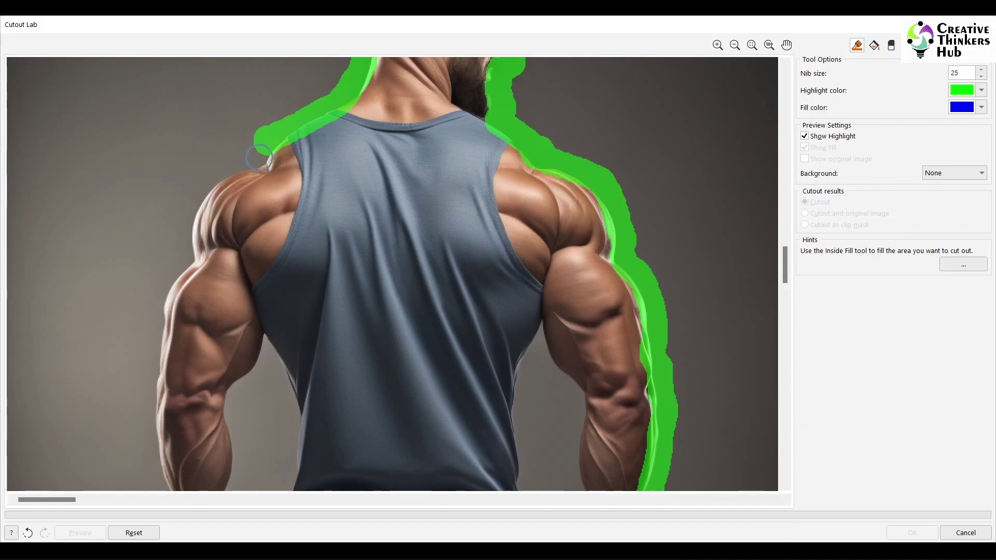
pyautogui.moveTo(261, 155)
pyautogui.mouseDown()
pyautogui.moveTo(206, 185)
pyautogui.moveTo(152, 336)
pyautogui.moveTo(146, 404)
pyautogui.moveTo(159, 450)
pyautogui.moveTo(134, 459)
pyautogui.mouseUp()
pyautogui.scroll(-5, 133, 459)
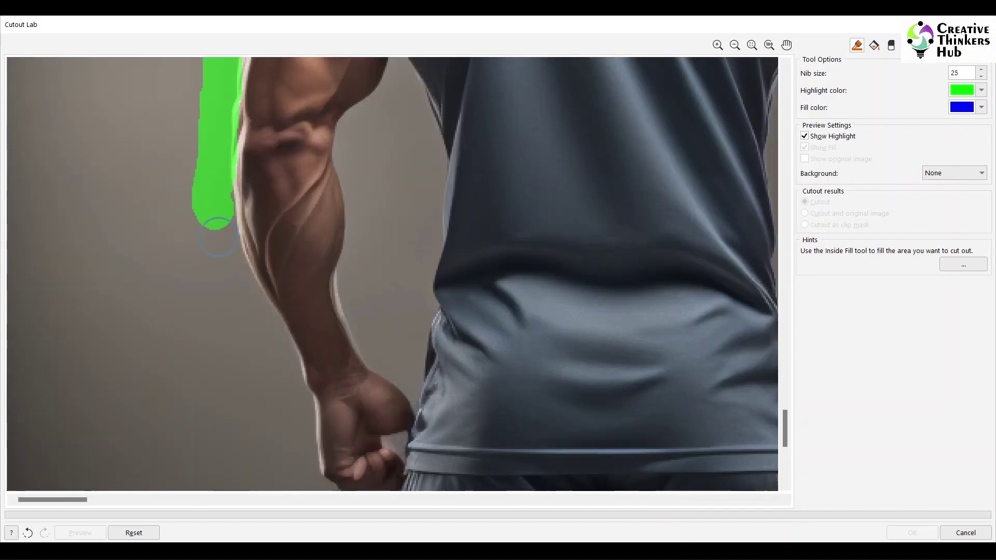
pyautogui.moveTo(217, 237)
pyautogui.mouseDown()
pyautogui.moveTo(286, 361)
pyautogui.moveTo(311, 466)
pyautogui.mouseUp()
# Step: Outline the gaps inside both arms, apply Inside Fill, and confirm the cutout
pyautogui.scroll(-3, 198, 461)
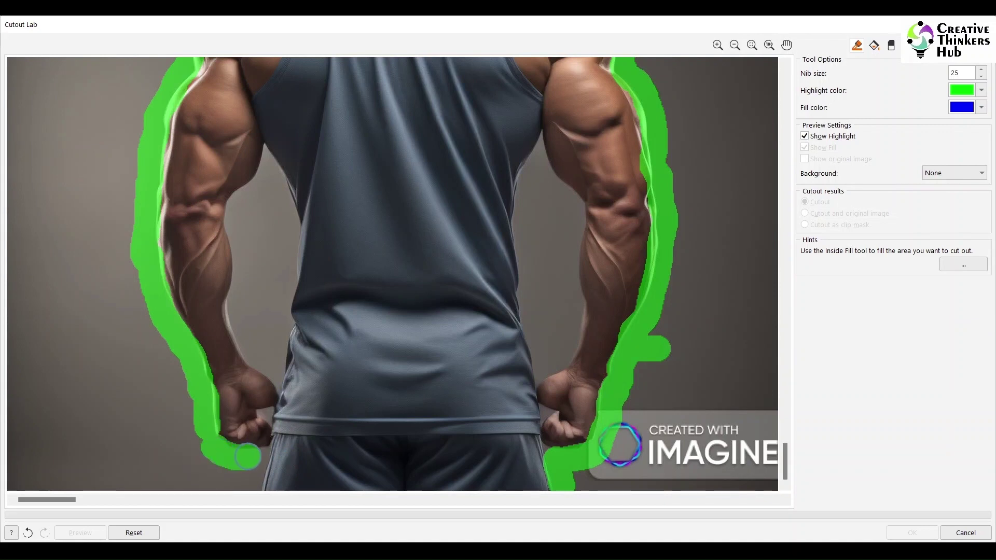
pyautogui.moveTo(269, 172)
pyautogui.mouseDown()
pyautogui.moveTo(286, 249)
pyautogui.moveTo(283, 353)
pyautogui.moveTo(241, 336)
pyautogui.moveTo(230, 220)
pyautogui.moveTo(283, 232)
pyautogui.mouseUp()
pyautogui.moveTo(542, 135)
pyautogui.mouseDown()
pyautogui.moveTo(519, 280)
pyautogui.moveTo(533, 372)
pyautogui.mouseUp()
pyautogui.moveTo(568, 330)
pyautogui.mouseDown()
pyautogui.moveTo(575, 207)
pyautogui.moveTo(544, 138)
pyautogui.mouseUp()
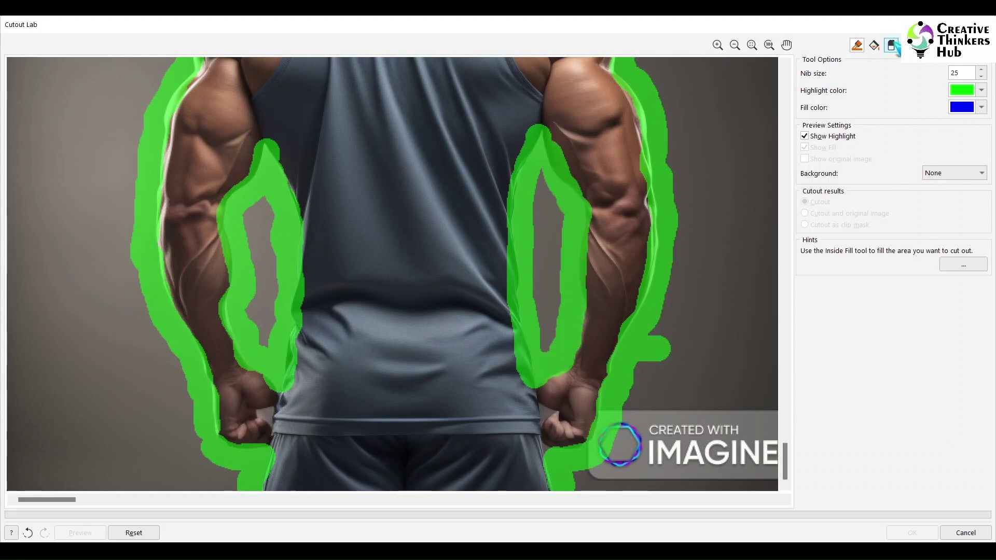
pyautogui.click(875, 45)
pyautogui.click(570, 320)
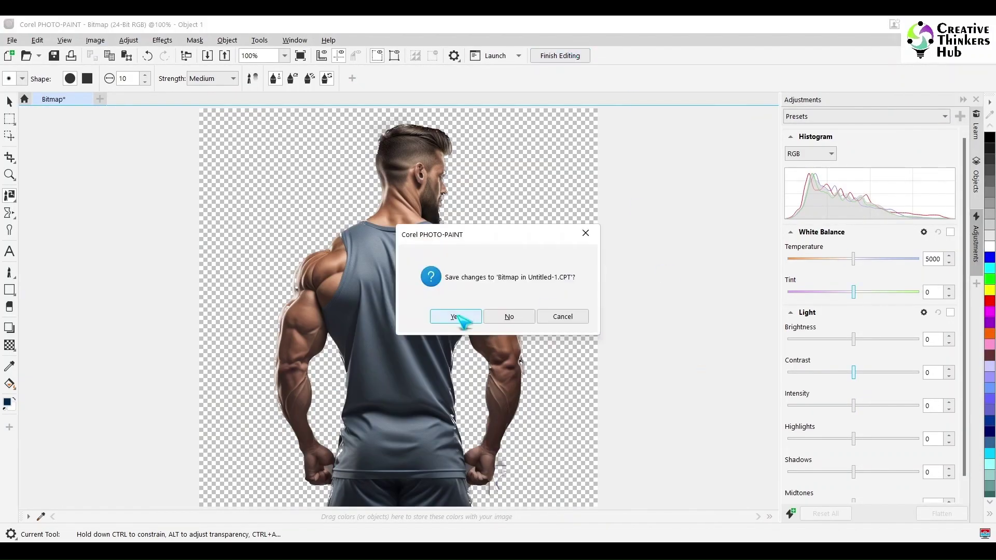
# Step: Save the cutout back to CorelDRAW and enlarge the man to fill the A4 page
pyautogui.click(454, 316)
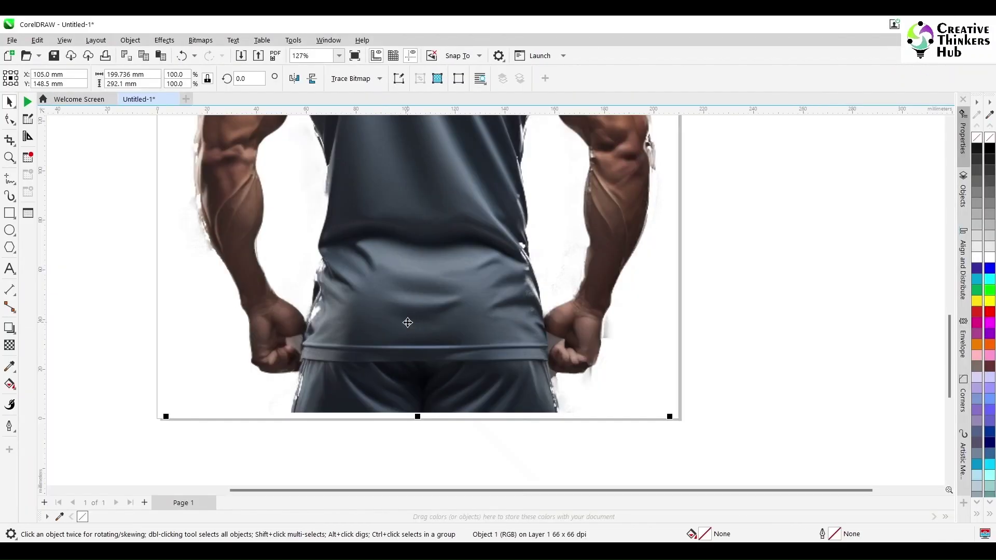
pyautogui.scroll(-5, 473, 273)
pyautogui.click(550, 207)
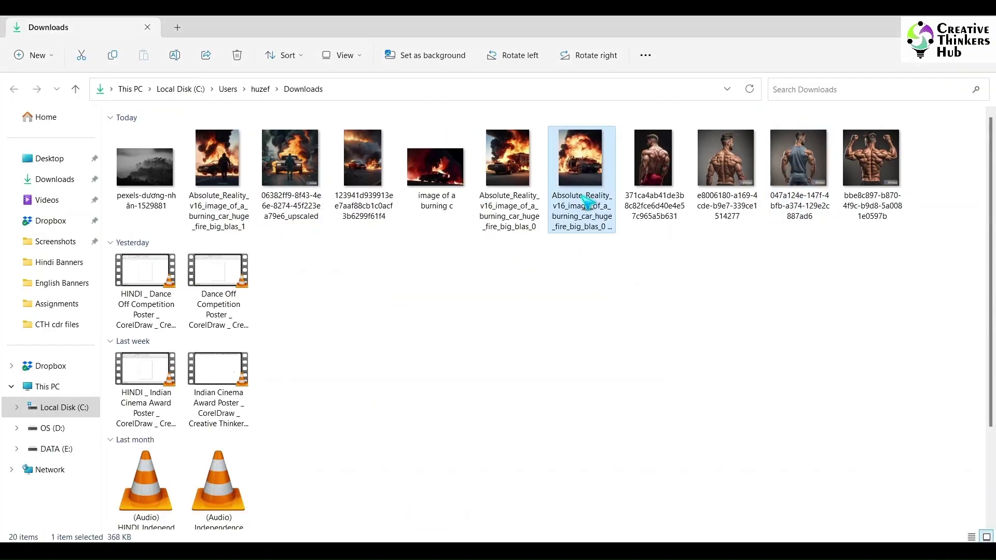
pyautogui.doubleClick(583, 177)
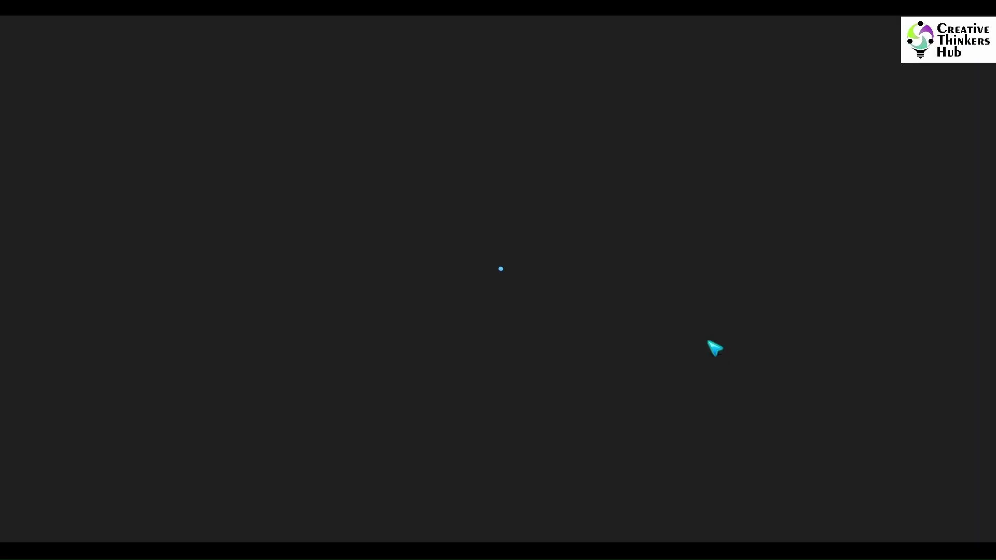
# Step: Browse the downloaded fire and forest images, then drag the burning-car picture into CorelDRAW
pyautogui.press('Left')
pyautogui.press('Left')
pyautogui.press('Left')
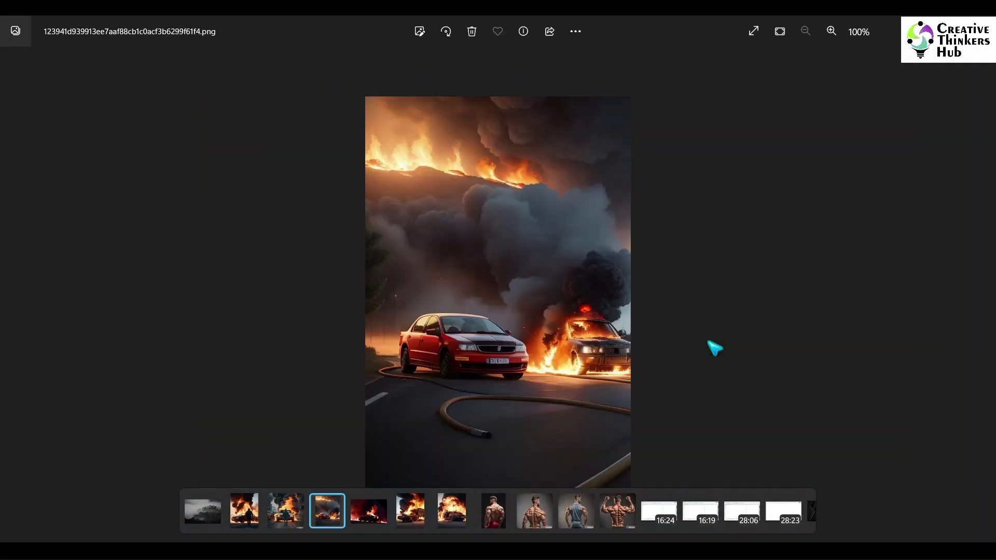
pyautogui.press('Left')
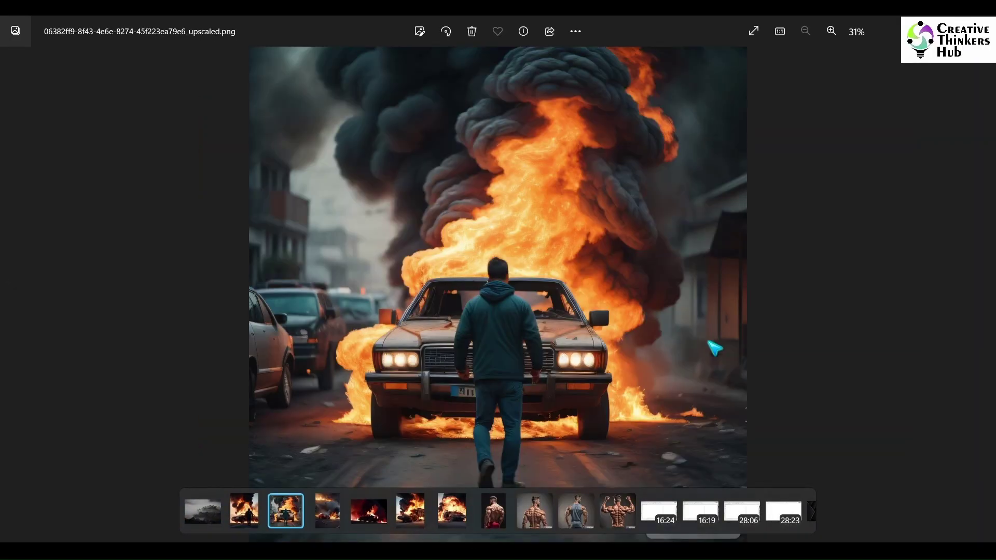
pyautogui.press('Left')
pyautogui.press('Left')
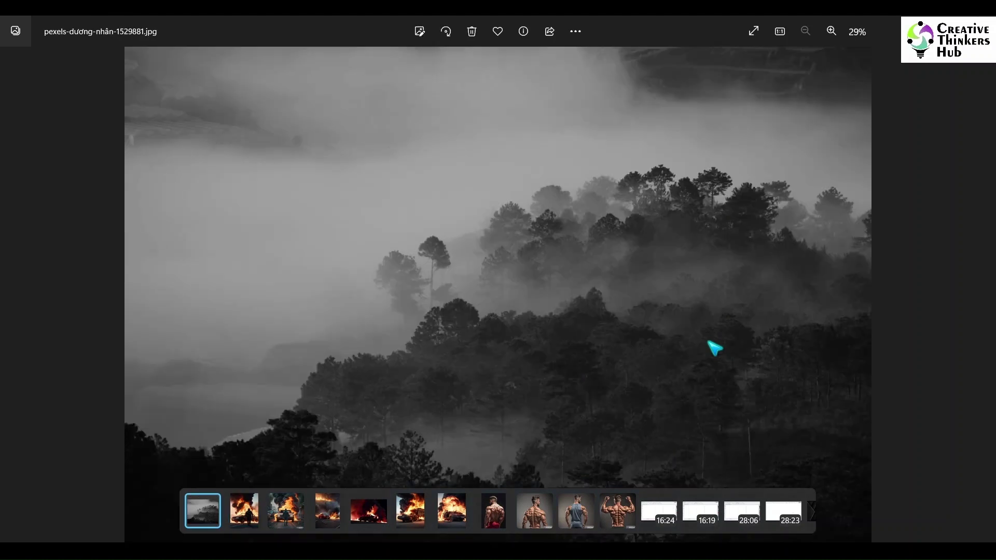
pyautogui.press('Right')
pyautogui.press('Right')
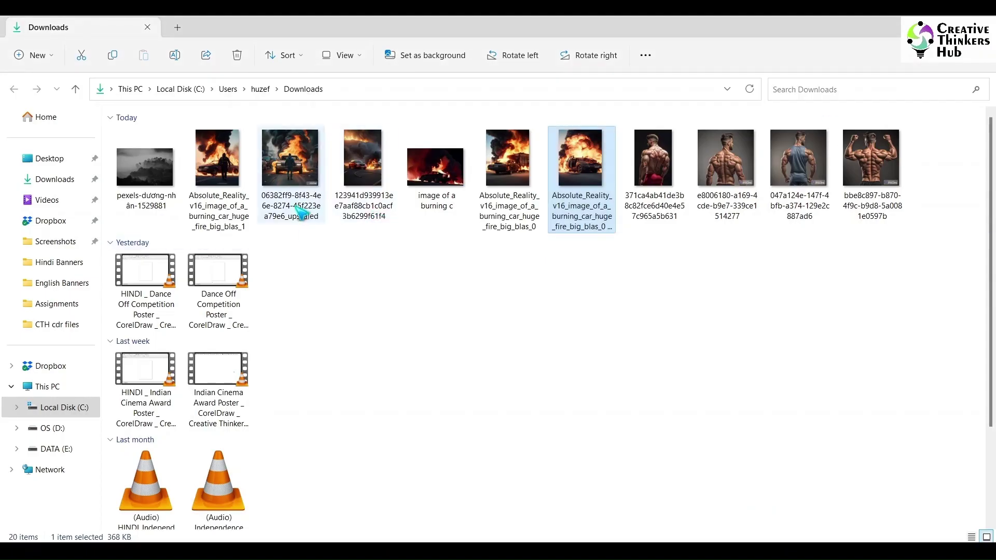
pyautogui.moveTo(289, 167); pyautogui.dragTo(506, 391)
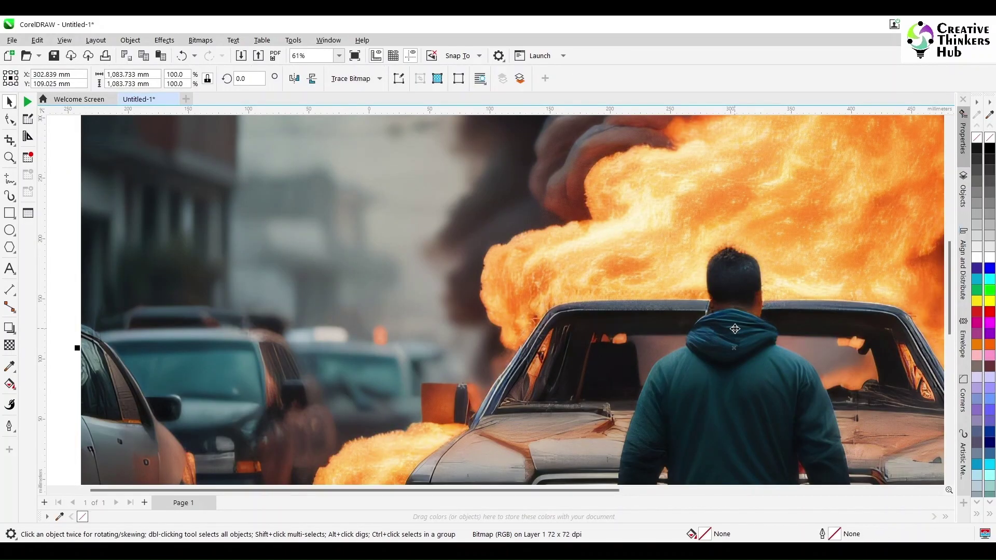
# Step: Scale the burning-car picture to about 79 mm square and position it over the man's lower vest
pyautogui.scroll(-5, 735, 349)
pyautogui.moveTo(734, 349); pyautogui.dragTo(495, 331)
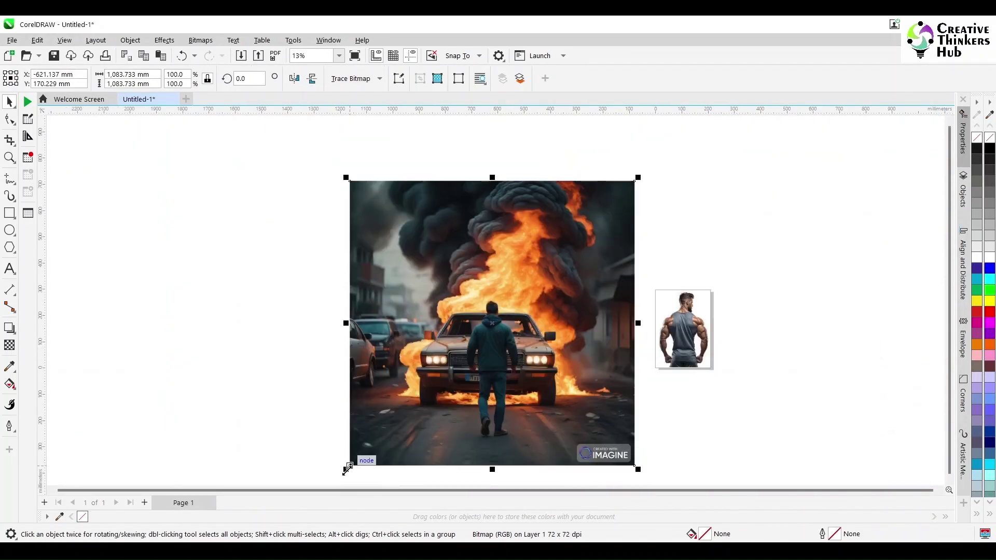
pyautogui.moveTo(347, 469)
pyautogui.mouseDown()
pyautogui.moveTo(466, 349)
pyautogui.moveTo(633, 337)
pyautogui.mouseUp()
pyautogui.scroll(4, 632, 337)
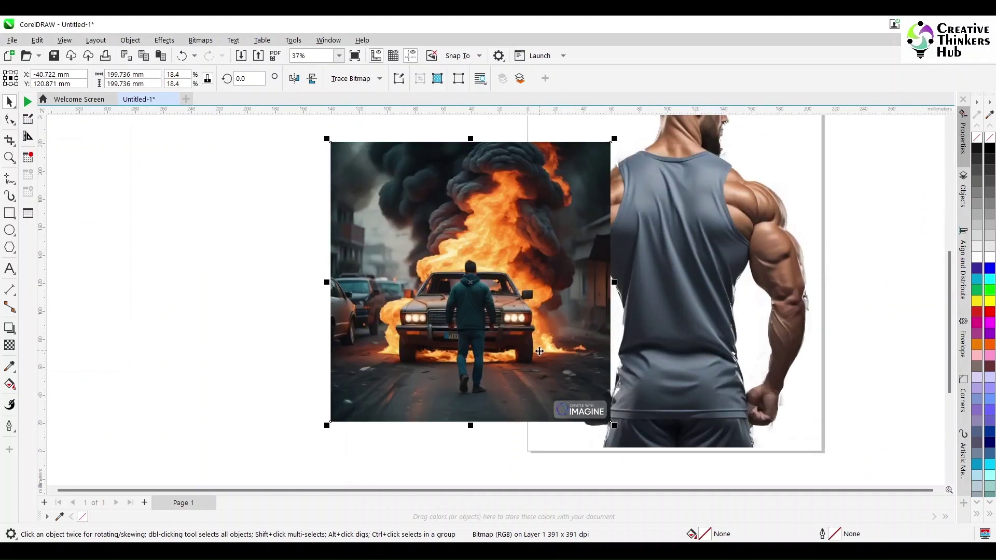
pyautogui.moveTo(539, 351); pyautogui.dragTo(734, 371)
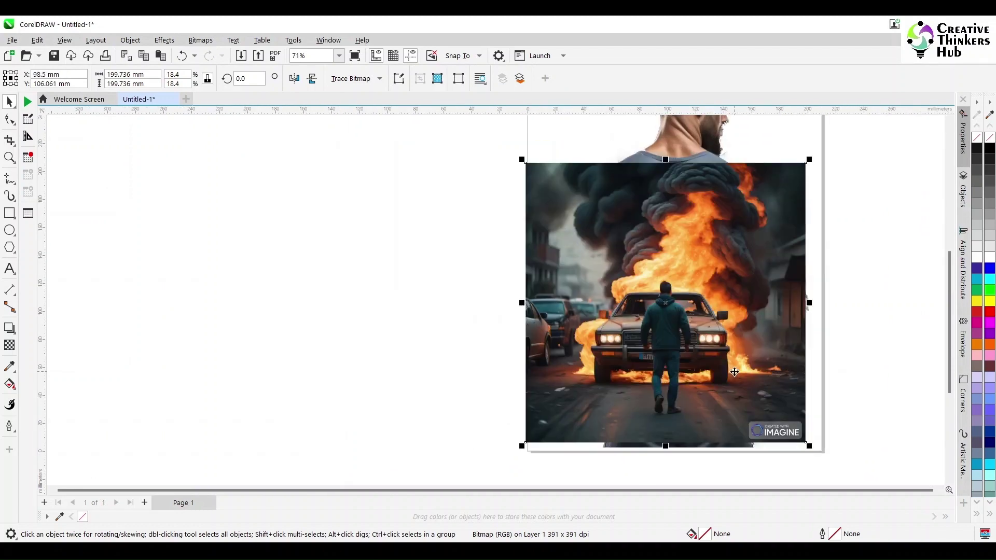
pyautogui.moveTo(808, 159); pyautogui.dragTo(709, 259)
pyautogui.moveTo(689, 319)
pyautogui.mouseDown()
pyautogui.moveTo(692, 421)
pyautogui.moveTo(693, 320)
pyautogui.moveTo(686, 362)
pyautogui.mouseUp()
pyautogui.moveTo(709, 300); pyautogui.dragTo(740, 269)
pyautogui.scroll(-1, 711, 351)
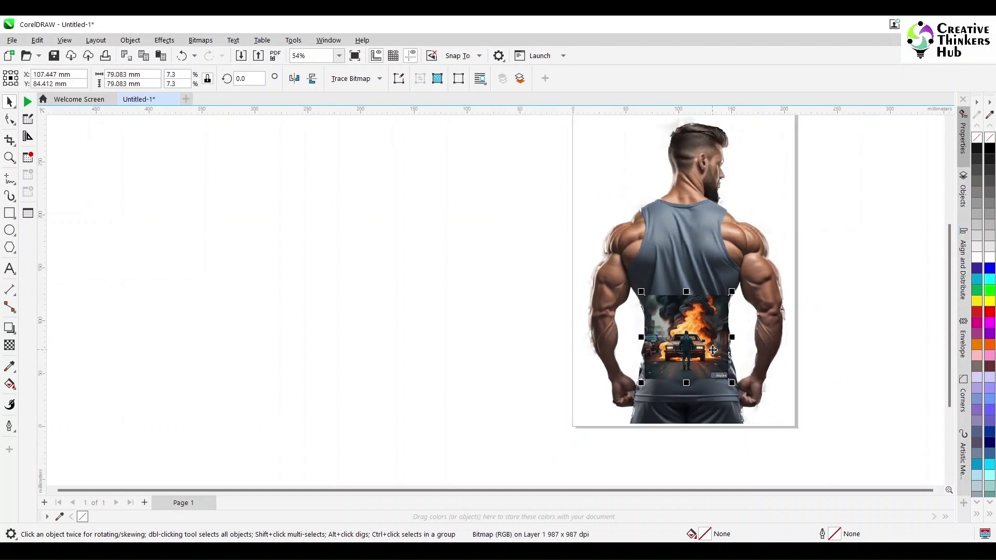
pyautogui.scroll(4, 703, 358)
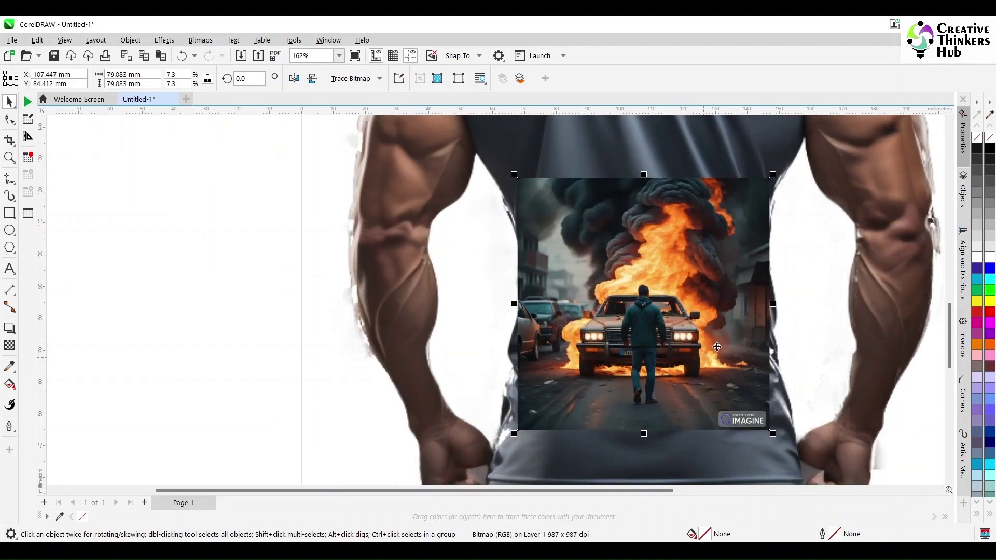
pyautogui.click(9, 345)
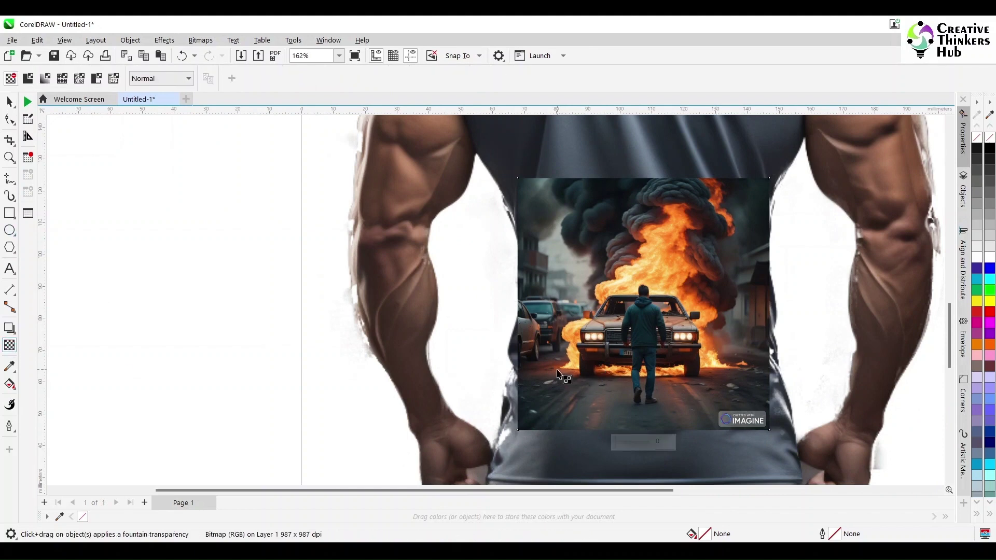
# Step: Fade the burning-car picture's left edge into the vest with a fountain transparency ending at 100
pyautogui.moveTo(557, 369)
pyautogui.mouseDown()
pyautogui.moveTo(528, 370)
pyautogui.moveTo(564, 369)
pyautogui.mouseUp()
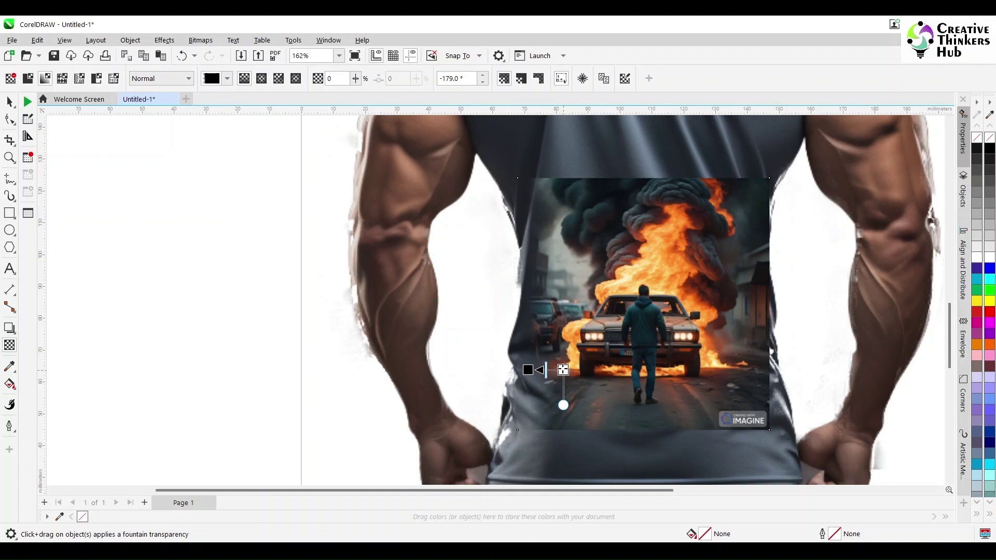
pyautogui.click(560, 368)
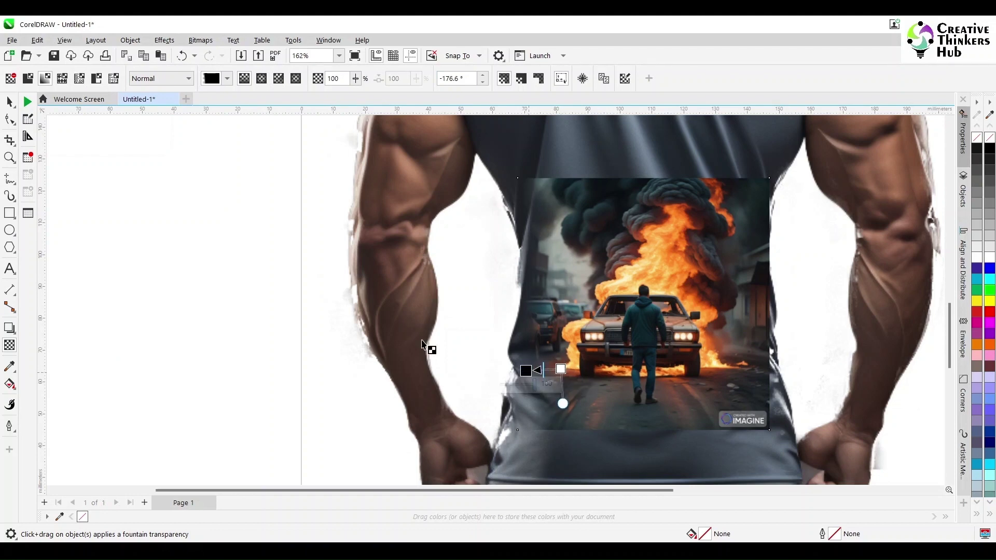
pyautogui.click(9, 101)
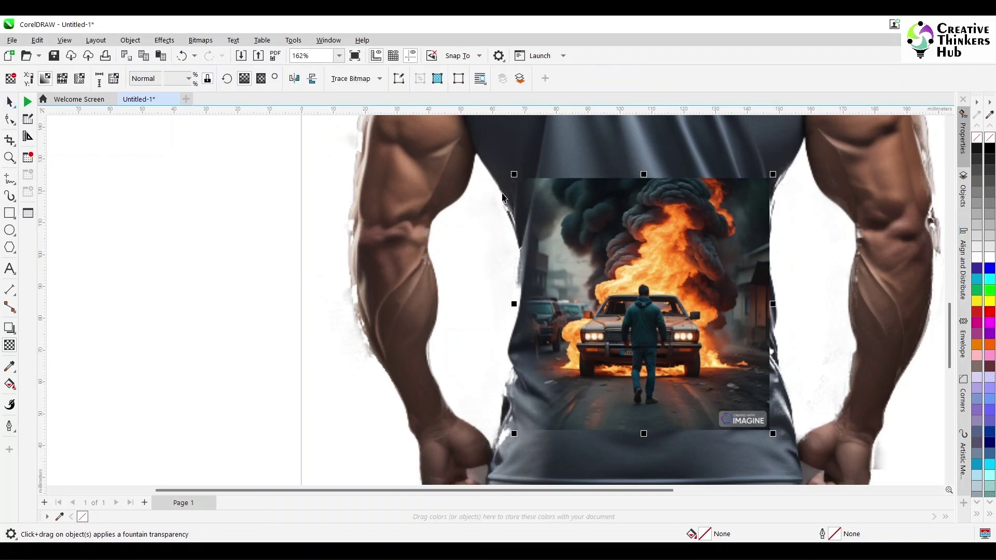
pyautogui.click(200, 40)
pyautogui.click(223, 53)
# Step: Convert the car picture to an RGB 24-bit bitmap, then fade its bottom into the vest
pyautogui.click(522, 253)
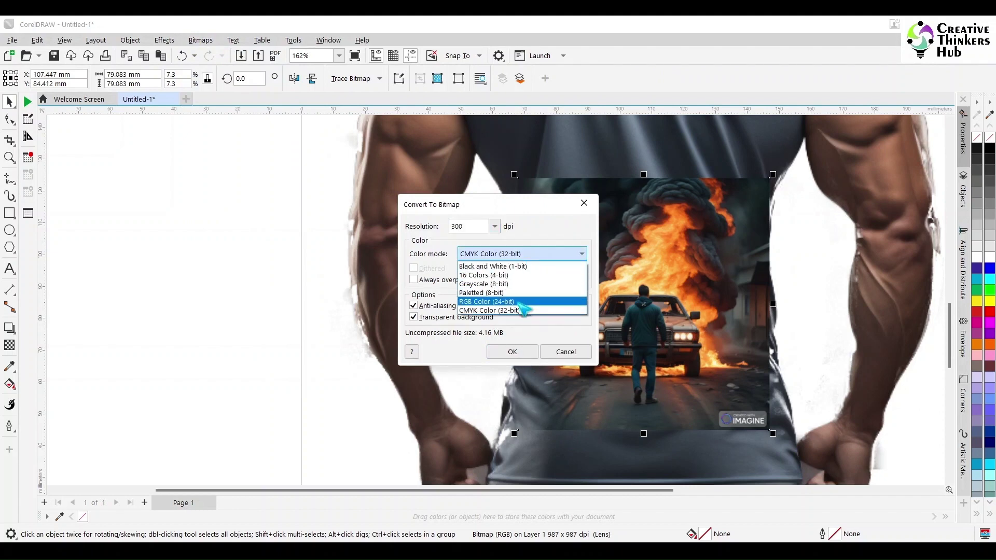
pyautogui.click(518, 303)
pyautogui.click(511, 351)
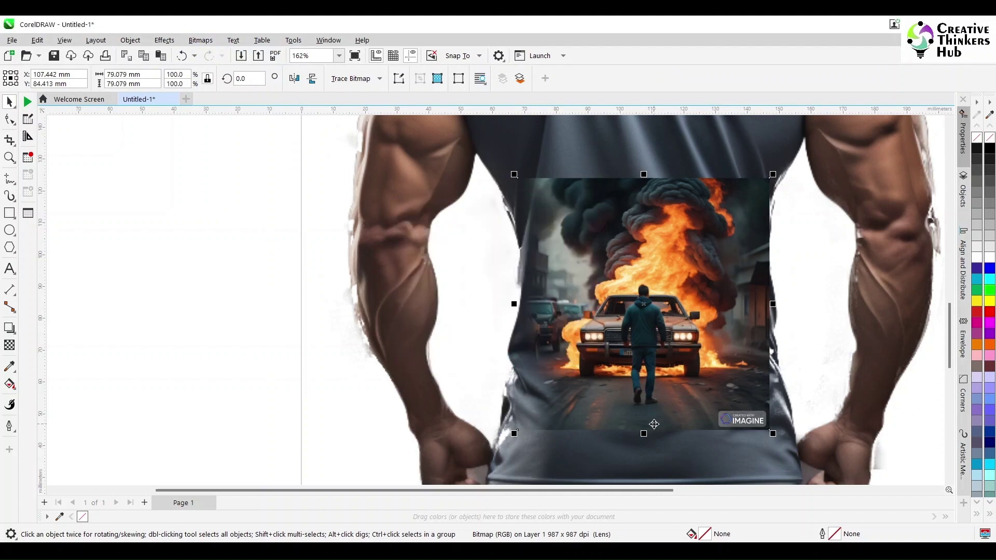
pyautogui.click(9, 345)
pyautogui.moveTo(646, 385); pyautogui.dragTo(648, 419)
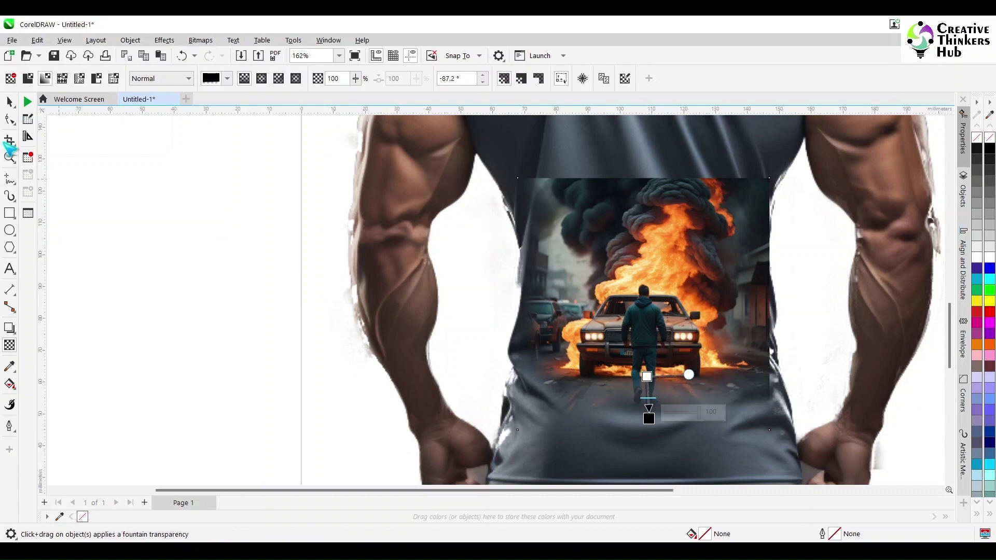
pyautogui.click(9, 102)
# Step: Flatten the picture to a bitmap again and fade its right side horizontally
pyautogui.click(200, 40)
pyautogui.click(204, 57)
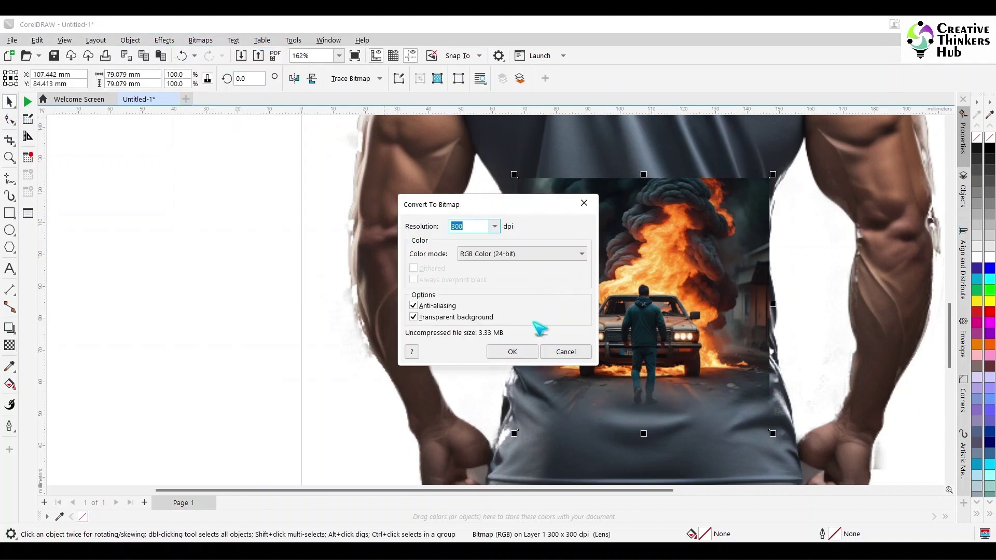
pyautogui.click(509, 349)
pyautogui.click(9, 345)
pyautogui.moveTo(736, 327); pyautogui.dragTo(766, 327)
pyautogui.click(9, 102)
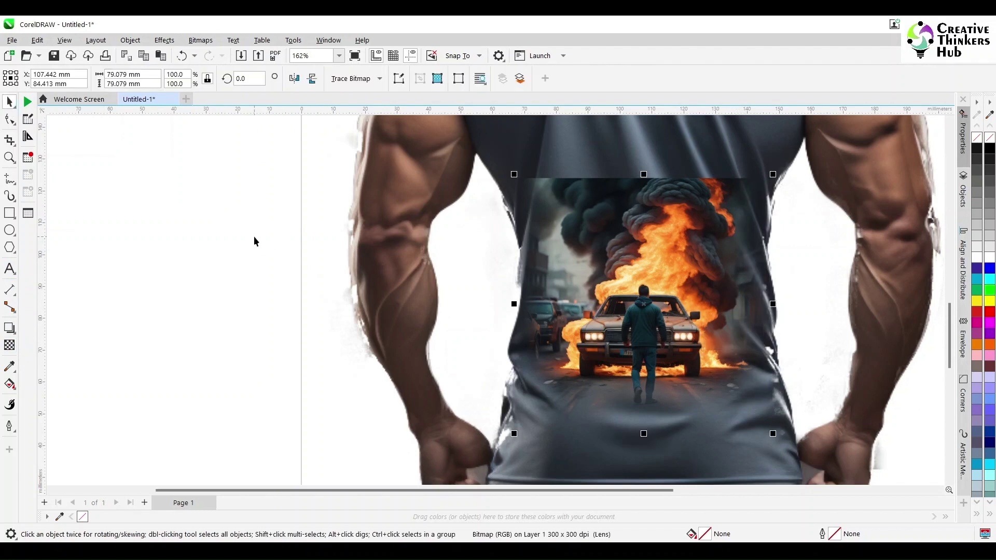
# Step: Convert to bitmap once more and fade the top edge into the smoke, starting lower
pyautogui.click(201, 40)
pyautogui.click(205, 57)
pyautogui.click(510, 349)
pyautogui.click(9, 345)
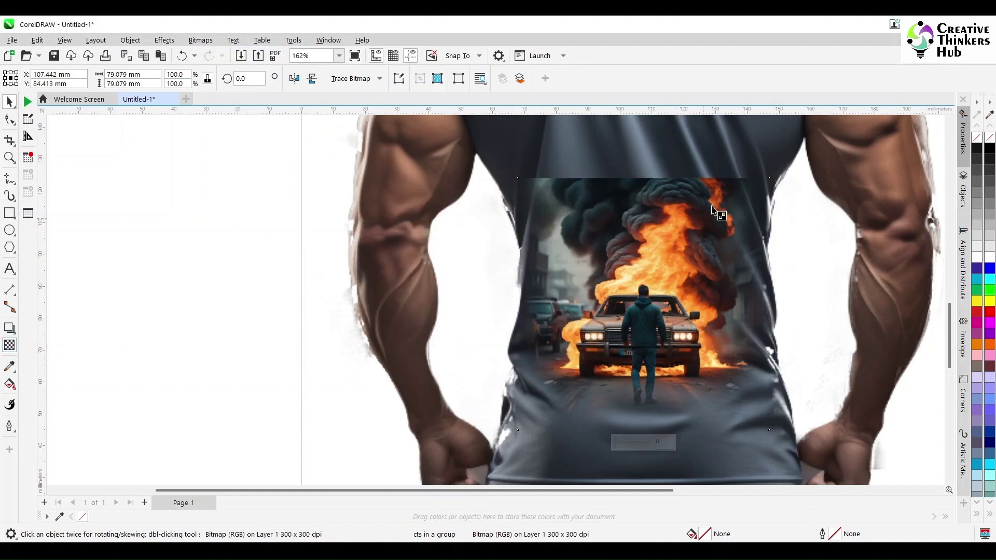
pyautogui.moveTo(647, 222); pyautogui.dragTo(647, 264)
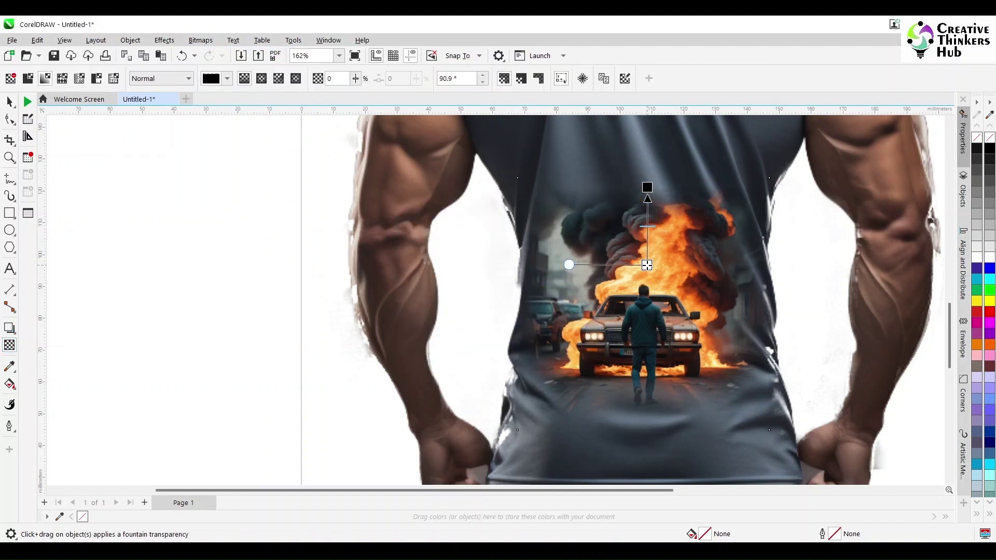
pyautogui.click(644, 188)
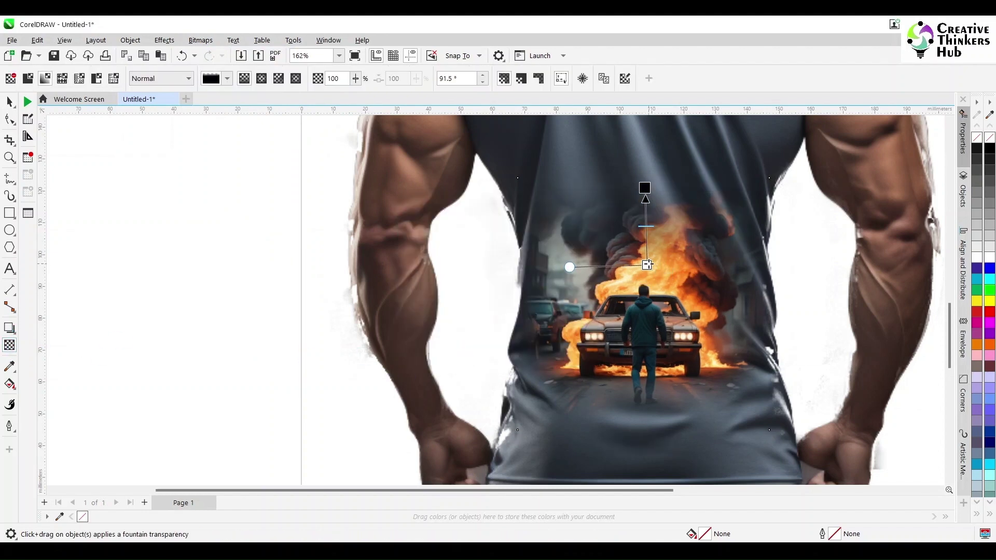
pyautogui.press('space')
# Step: Convert the blended image to a bitmap, then try a drop shadow and undo it
pyautogui.click(200, 40)
pyautogui.click(223, 231)
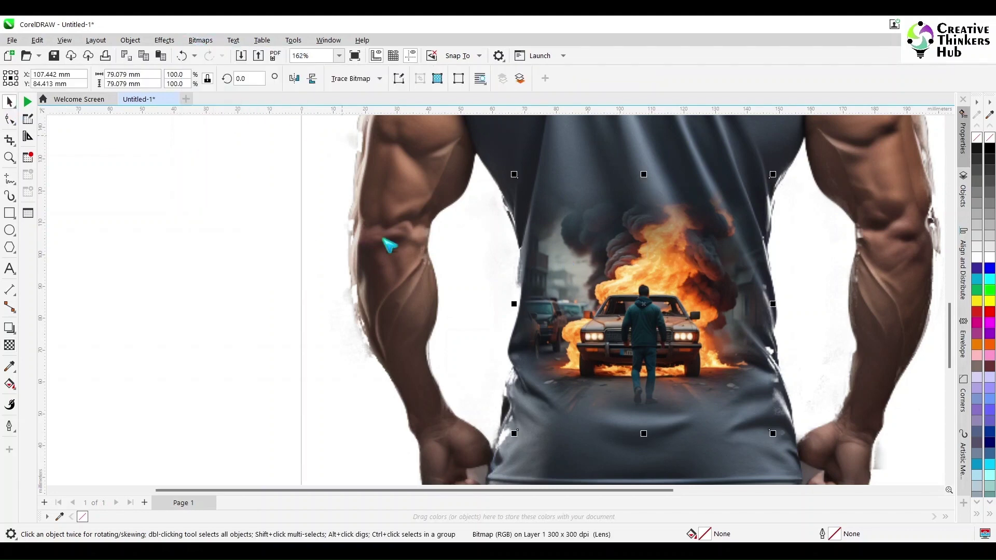
pyautogui.click(507, 350)
pyautogui.click(9, 327)
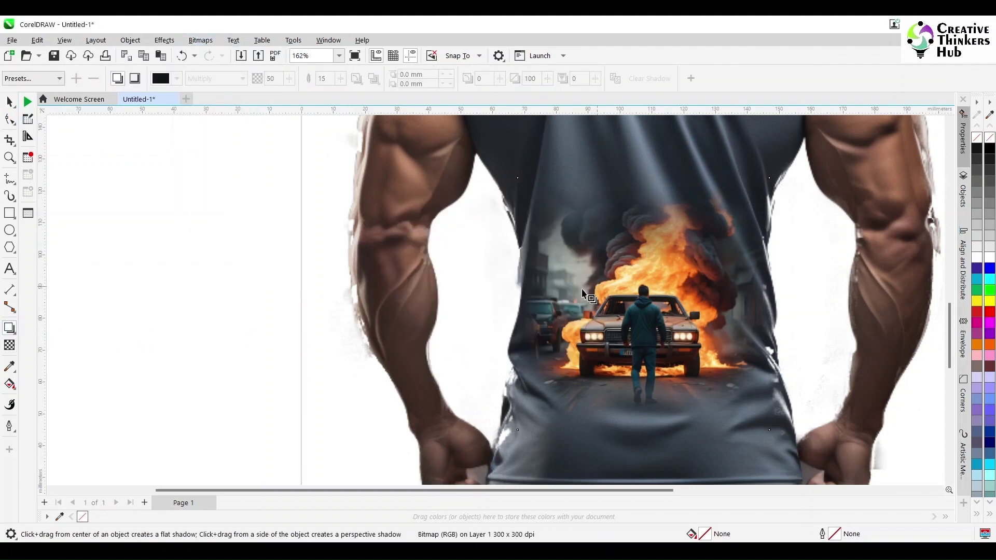
pyautogui.moveTo(643, 305); pyautogui.dragTo(769, 305)
pyautogui.hotkey('ctrl', 'z')
# Step: Fade the car image from its centre leftward and convert it, undoing the final conversion
pyautogui.click(9, 344)
pyautogui.moveTo(594, 299)
pyautogui.mouseDown()
pyautogui.moveTo(539, 301)
pyautogui.moveTo(597, 298)
pyautogui.mouseUp()
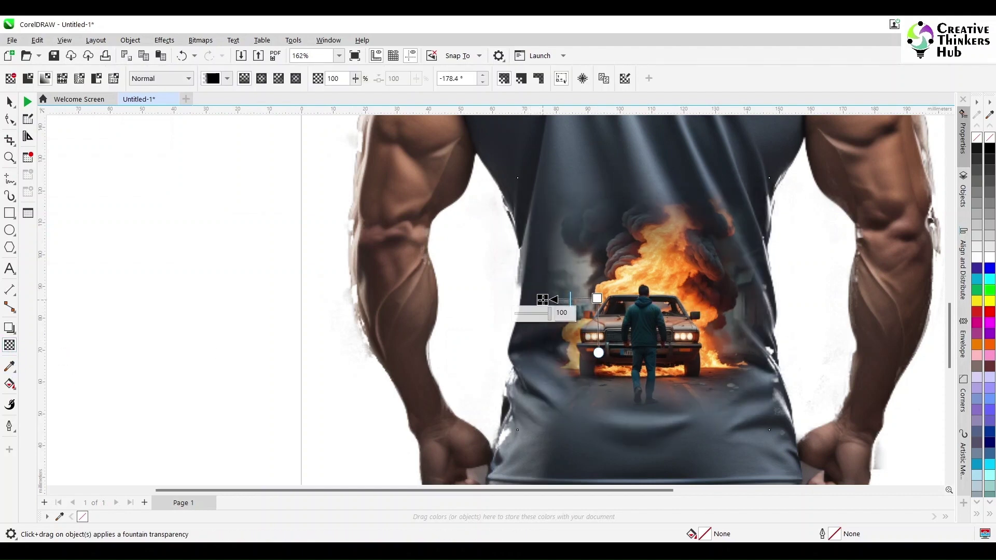
pyautogui.click(10, 101)
pyautogui.click(201, 40)
pyautogui.click(223, 52)
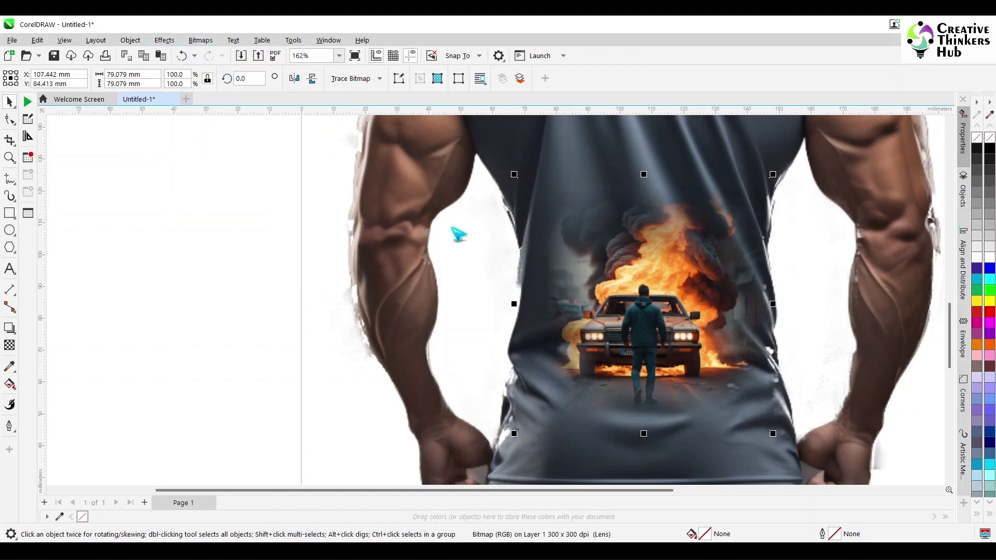
pyautogui.click(512, 353)
pyautogui.hotkey('ctrl', 'z')
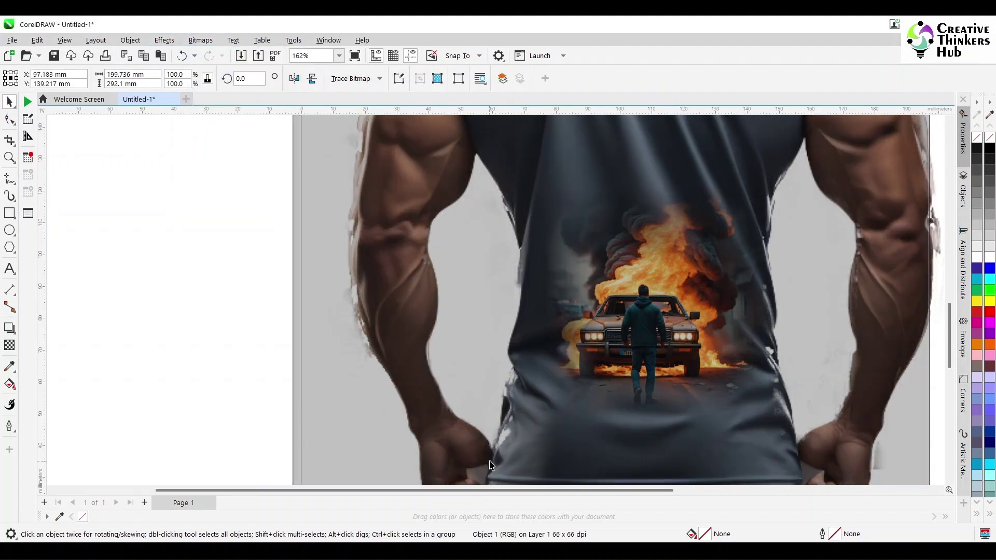
# Step: Scale the car bitmap up by its corner handles to about 129 mm, then fit the page
pyautogui.moveTo(514, 434); pyautogui.dragTo(487, 468)
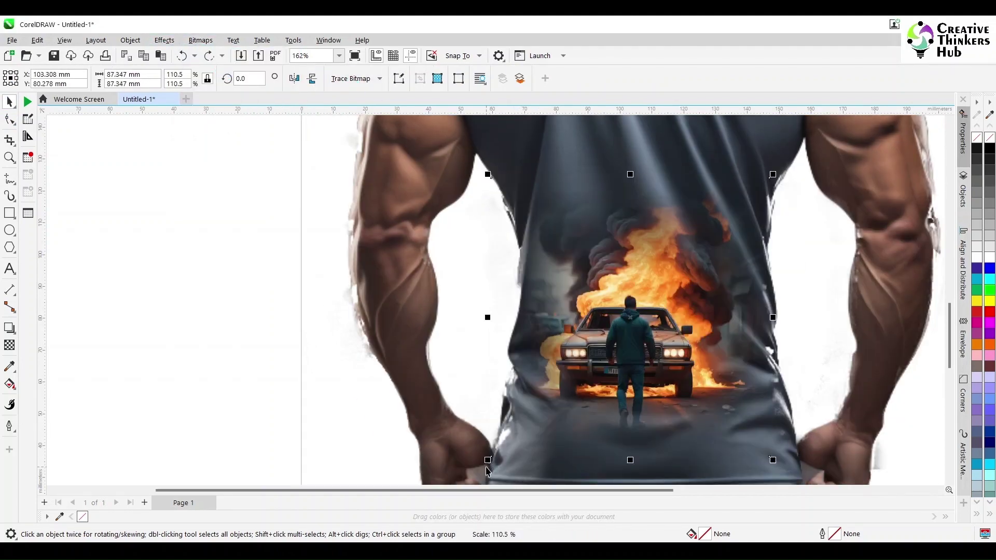
pyautogui.moveTo(776, 185); pyautogui.dragTo(789, 172)
pyautogui.scroll(-5, 741, 281)
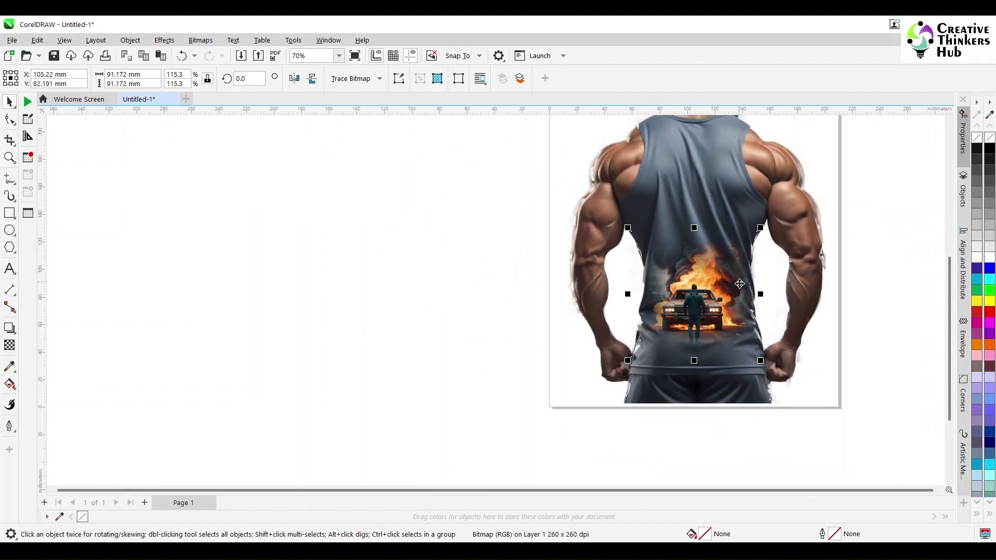
pyautogui.scroll(3, 955, 117)
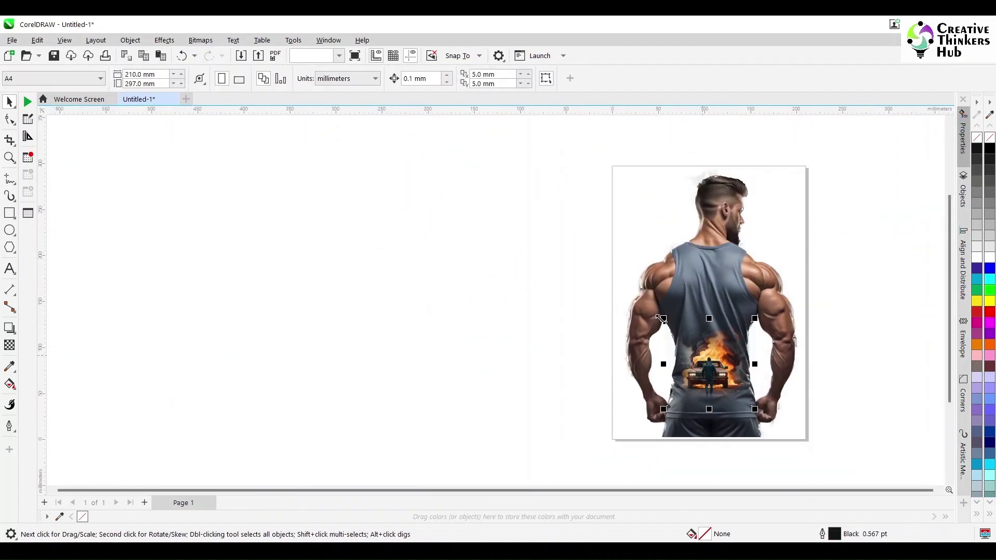
pyautogui.moveTo(663, 318); pyautogui.dragTo(654, 307)
pyautogui.moveTo(752, 310); pyautogui.dragTo(771, 290)
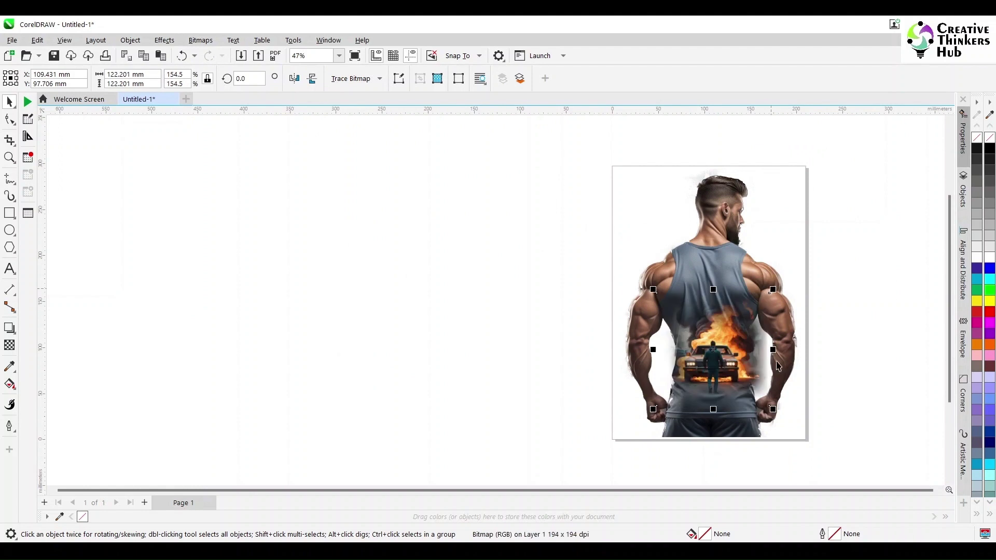
pyautogui.moveTo(654, 291); pyautogui.dragTo(646, 285)
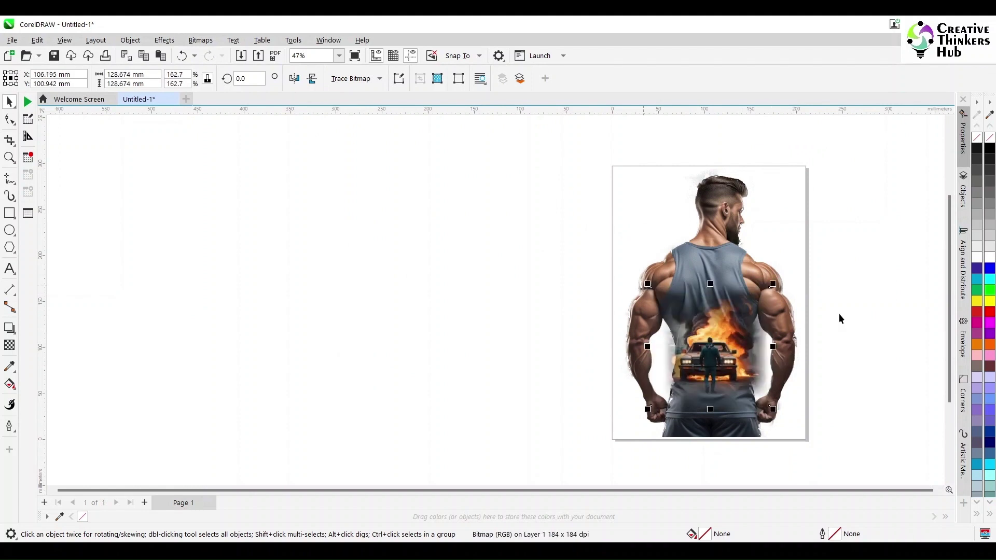
pyautogui.hotkey('shift', 'F4')
pyautogui.click(695, 266)
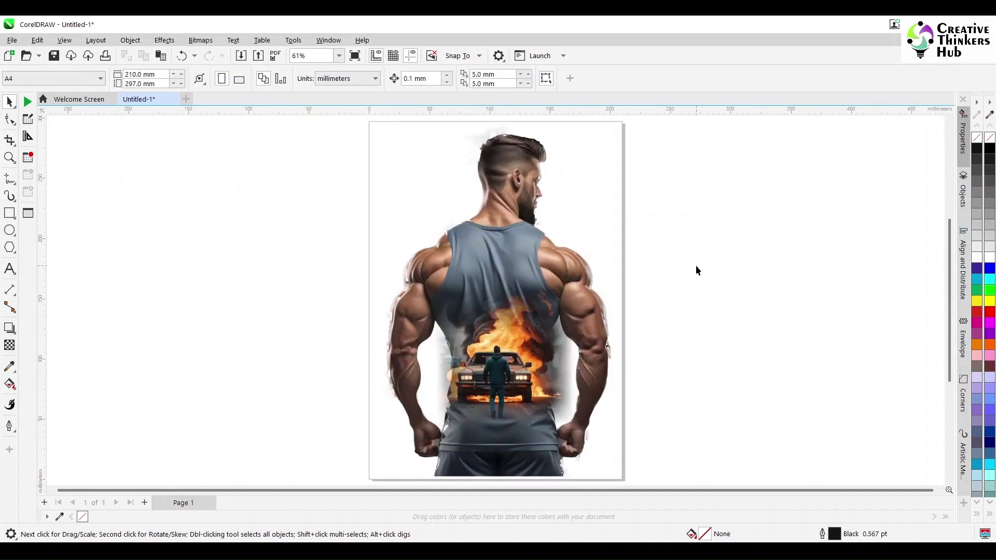
pyautogui.click(536, 207)
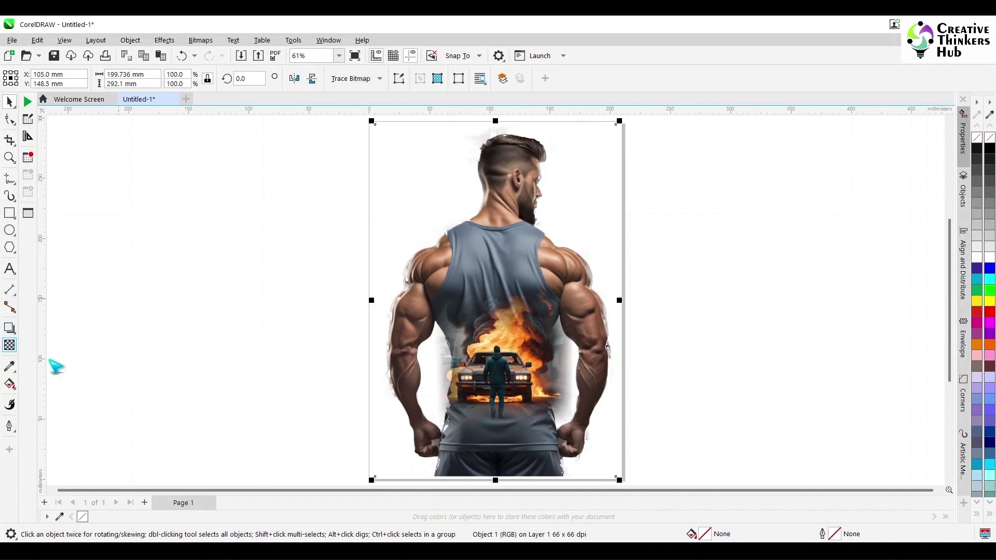
# Step: Give the man-and-fire image a vertical fountain transparency so its bottom fades out
pyautogui.moveTo(566, 280); pyautogui.dragTo(589, 414)
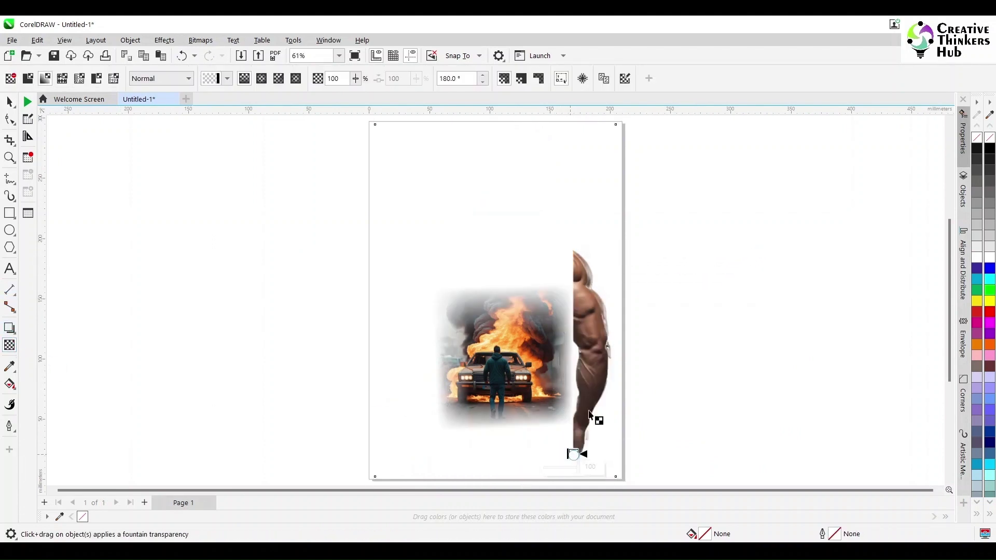
pyautogui.click(9, 102)
pyautogui.click(694, 334)
pyautogui.hotkey('ctrl', 'z')
pyautogui.click(9, 345)
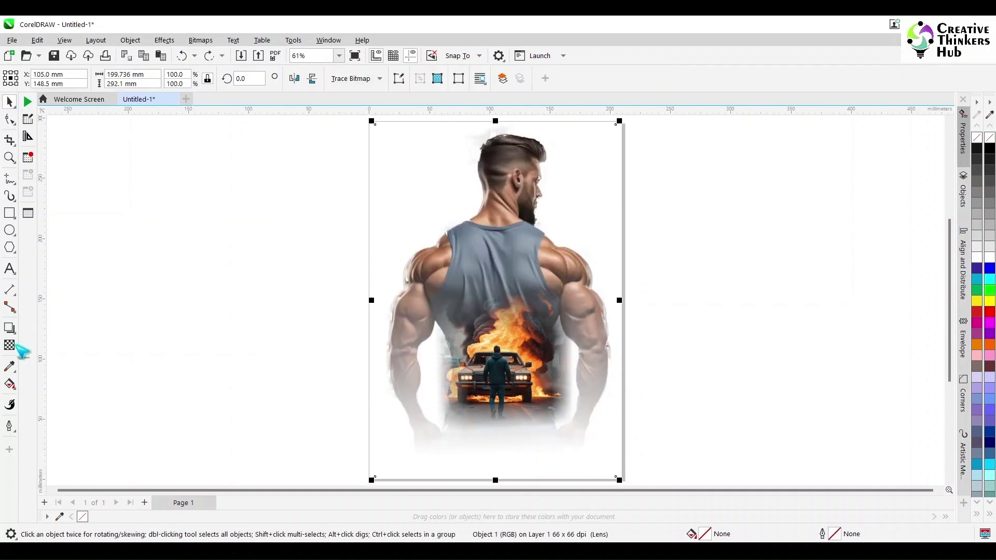
pyautogui.moveTo(565, 282); pyautogui.dragTo(562, 344)
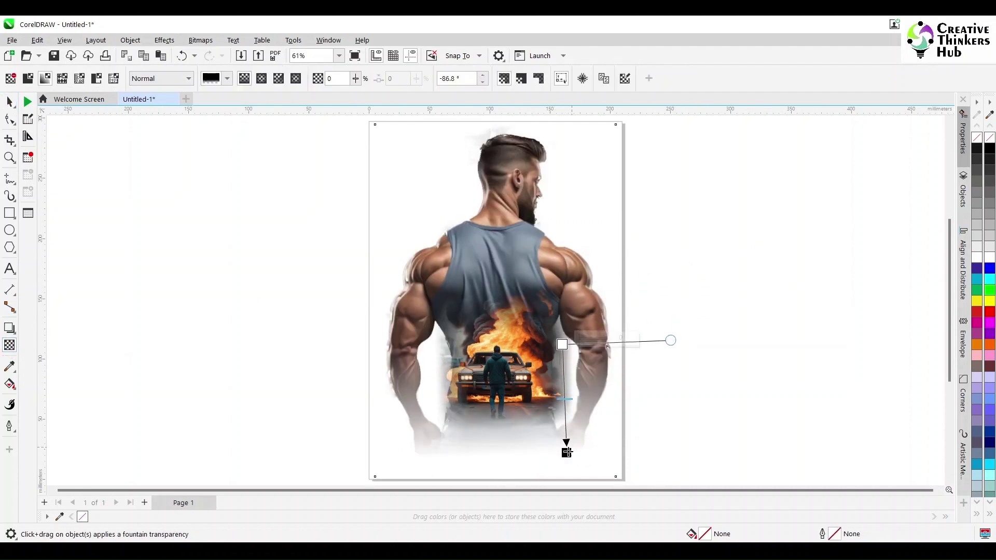
pyautogui.moveTo(566, 453); pyautogui.dragTo(566, 448)
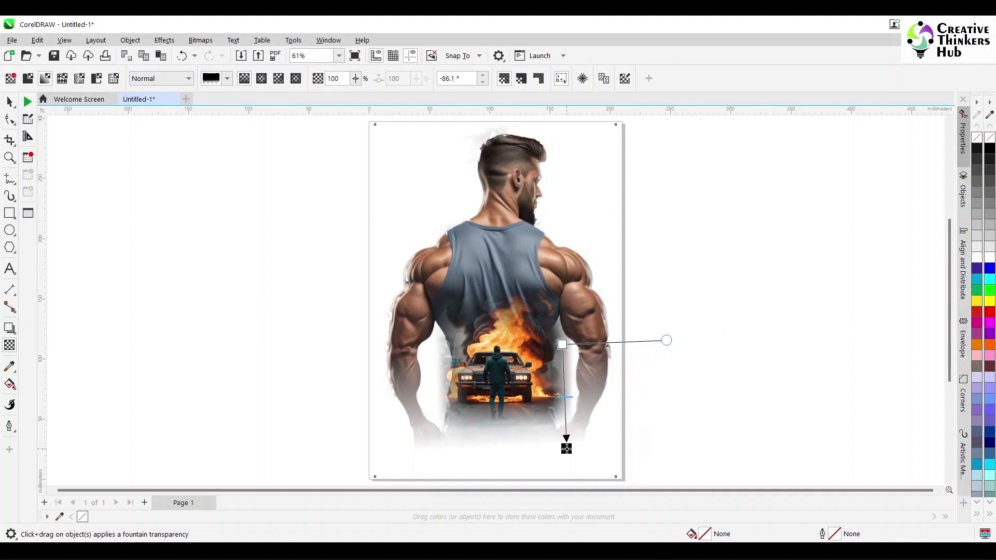
pyautogui.click(10, 101)
pyautogui.click(218, 271)
# Step: Drag the foggy forest photo from the Downloads folder onto the canvas
pyautogui.scroll(-1, 219, 269)
pyautogui.doubleClick(11, 104)
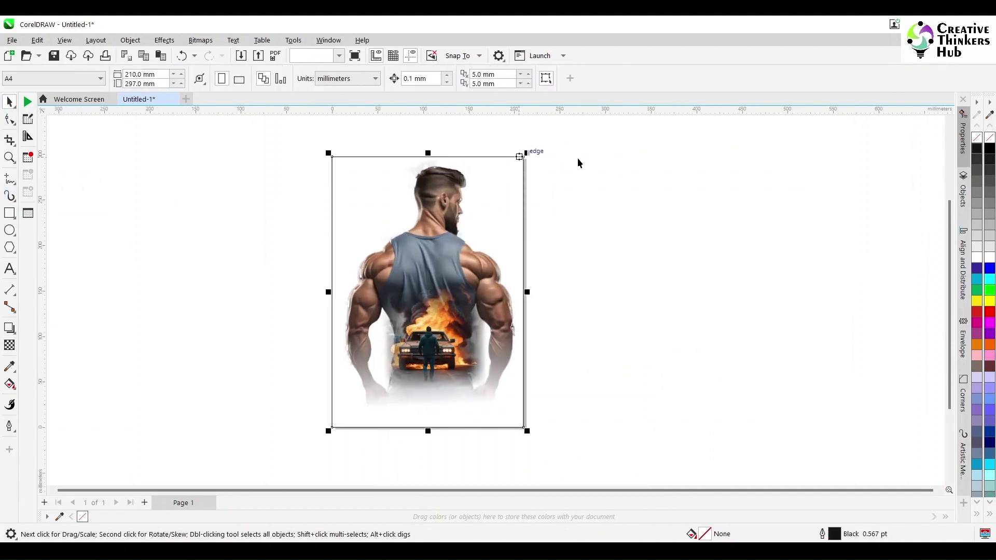
pyautogui.click(684, 234)
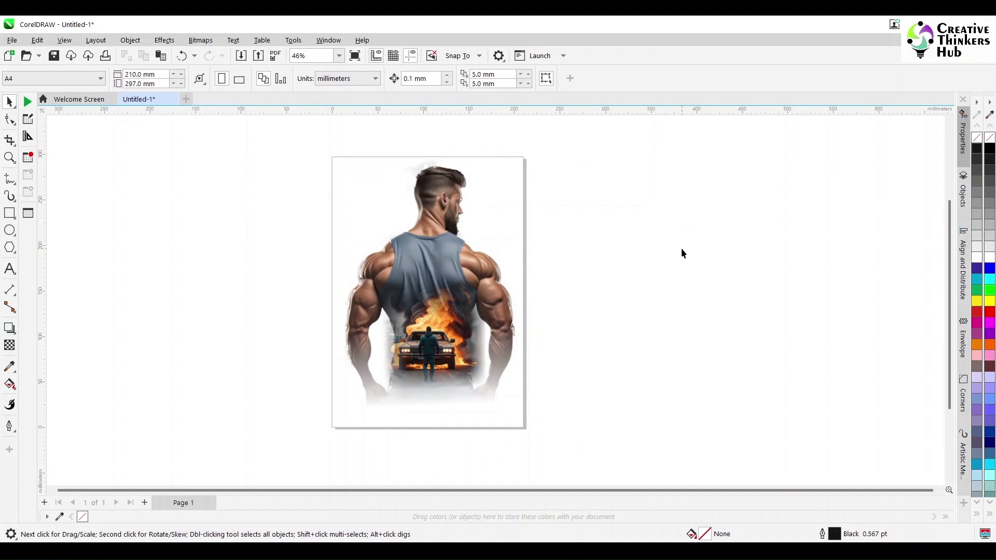
pyautogui.click(473, 527)
pyautogui.click(146, 163)
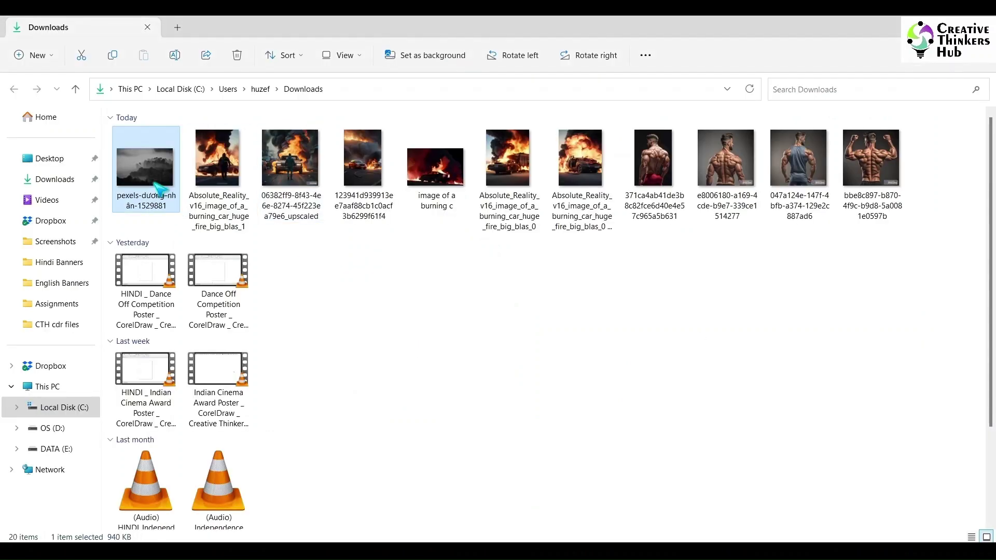
pyautogui.moveTo(146, 164); pyautogui.dragTo(634, 304)
pyautogui.scroll(-7, 724, 303)
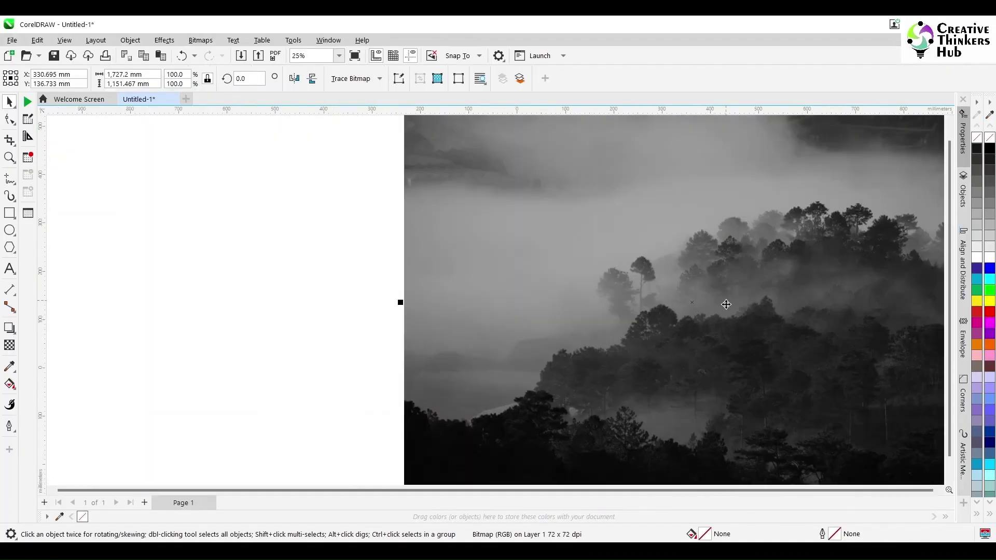
# Step: Move the forest photo left and place it inside the poster frame
pyautogui.moveTo(826, 345); pyautogui.dragTo(407, 342)
pyautogui.click(130, 40)
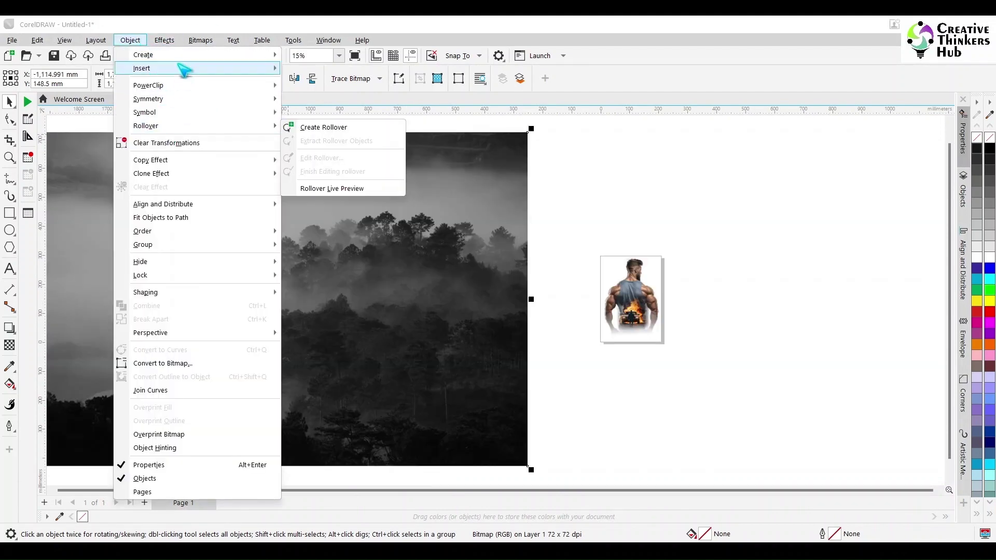
pyautogui.moveTo(156, 85)
pyautogui.click(324, 87)
pyautogui.click(603, 267)
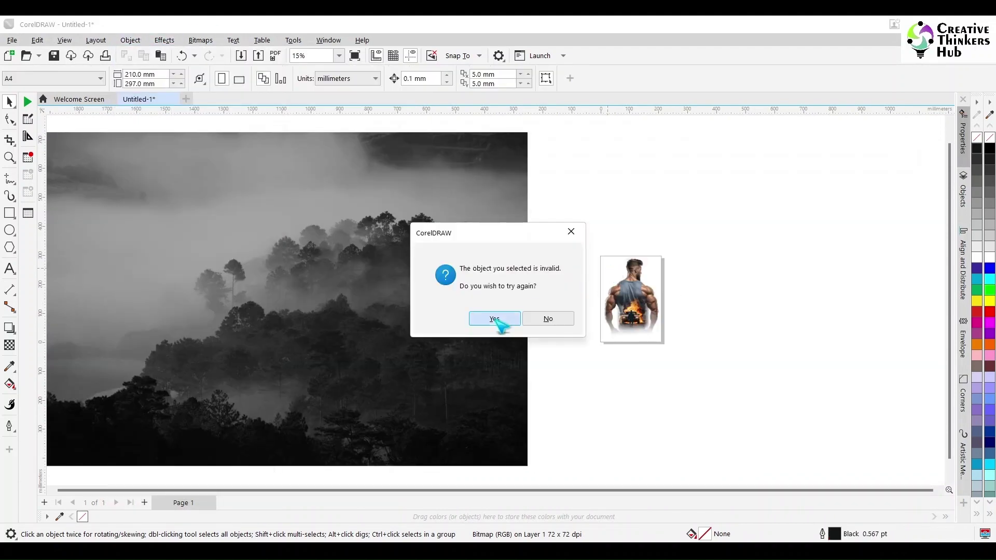
pyautogui.click(507, 259)
pyautogui.click(599, 257)
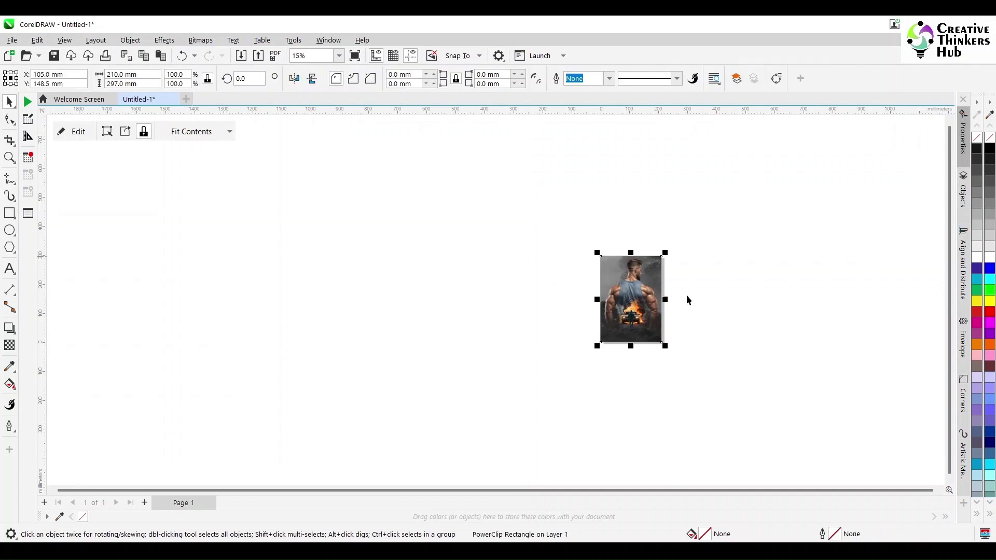
# Step: Edit the frame's contents to shrink the forest photo inside the poster
pyautogui.hotkey('shift', 'F2')
pyautogui.scroll(-1, 717, 225)
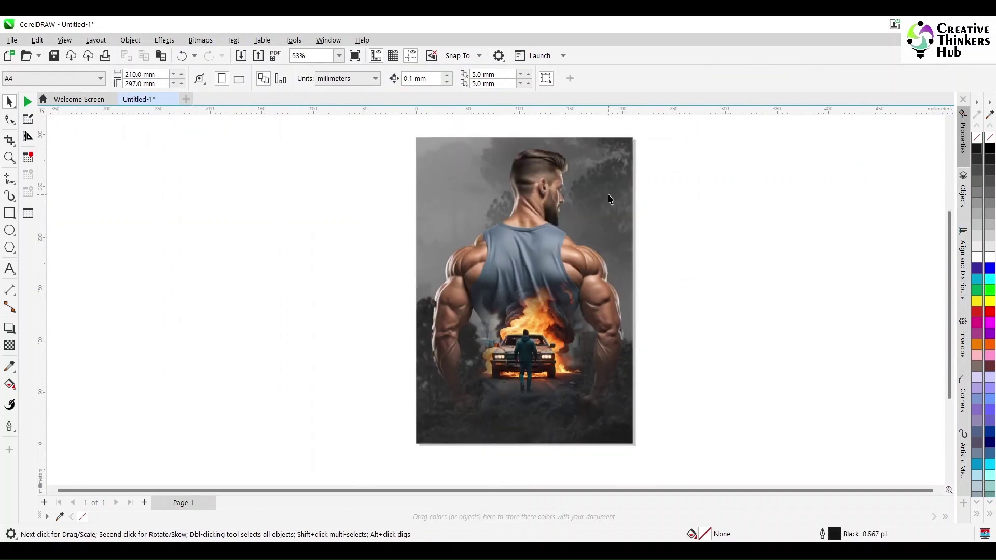
pyautogui.click(608, 201)
pyautogui.doubleClick(635, 139)
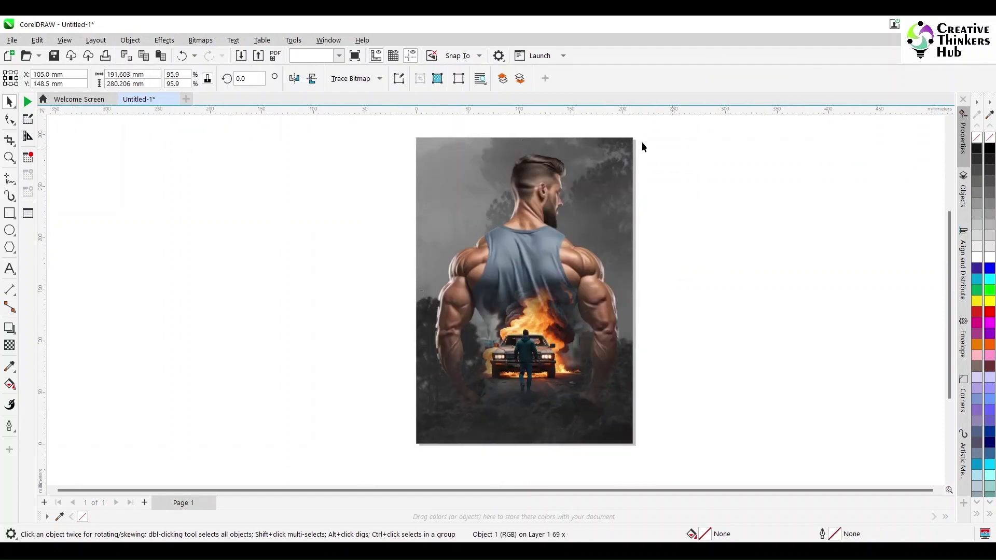
pyautogui.hotkey('shift', 'F2')
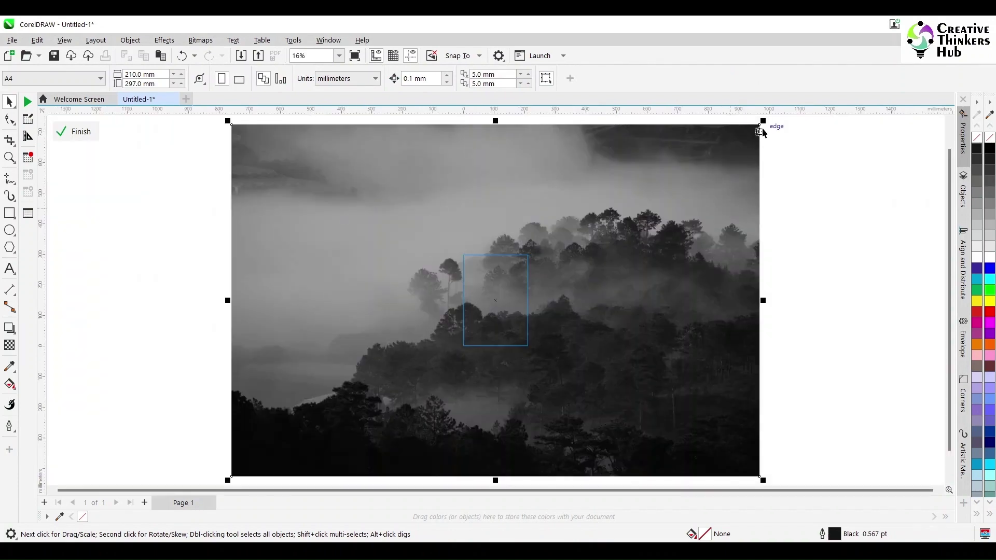
pyautogui.moveTo(761, 127); pyautogui.dragTo(685, 245)
pyautogui.click(75, 131)
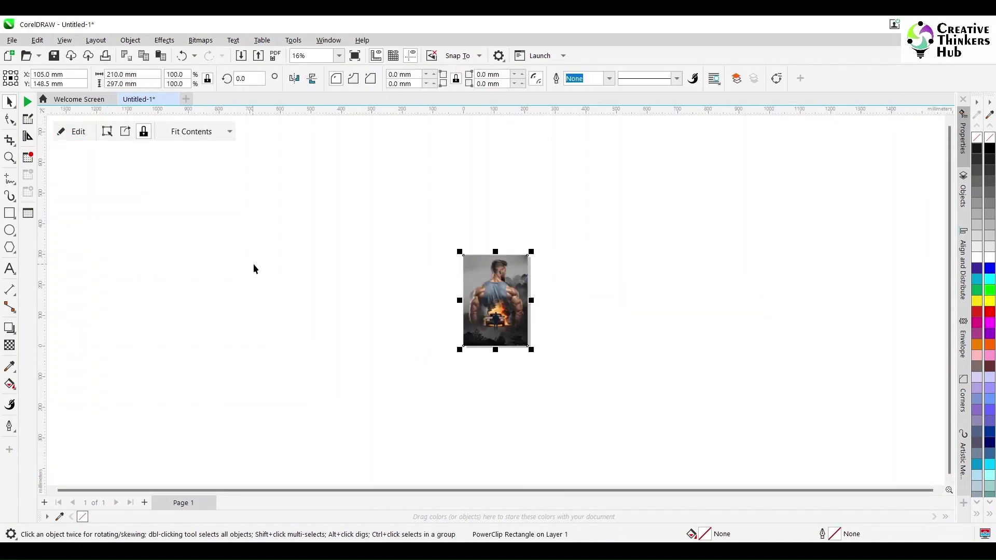
pyautogui.scroll(3, 384, 265)
pyautogui.click(729, 329)
# Step: Save the drawing as Ruthless Redemption.cdr
pyautogui.scroll(2, 705, 365)
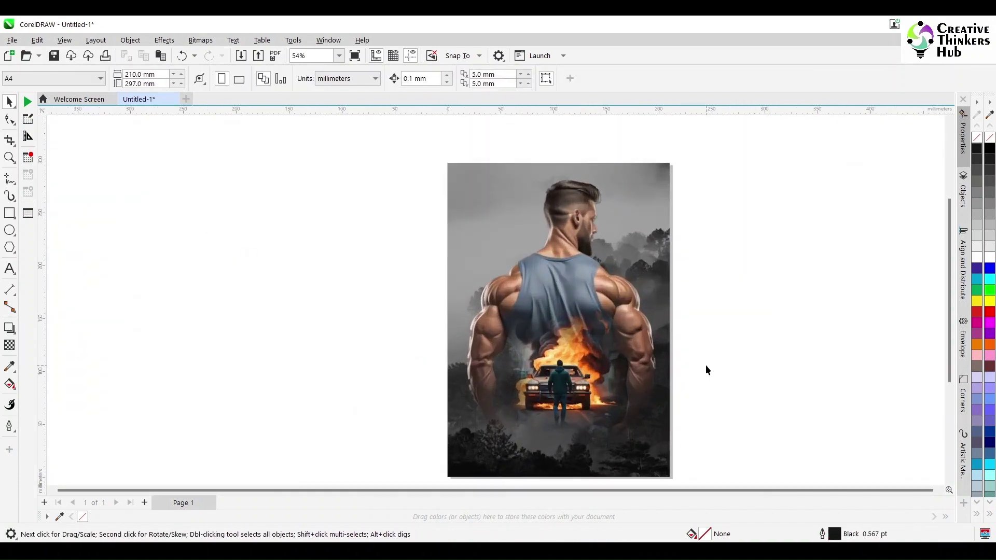
pyautogui.scroll(1, 739, 373)
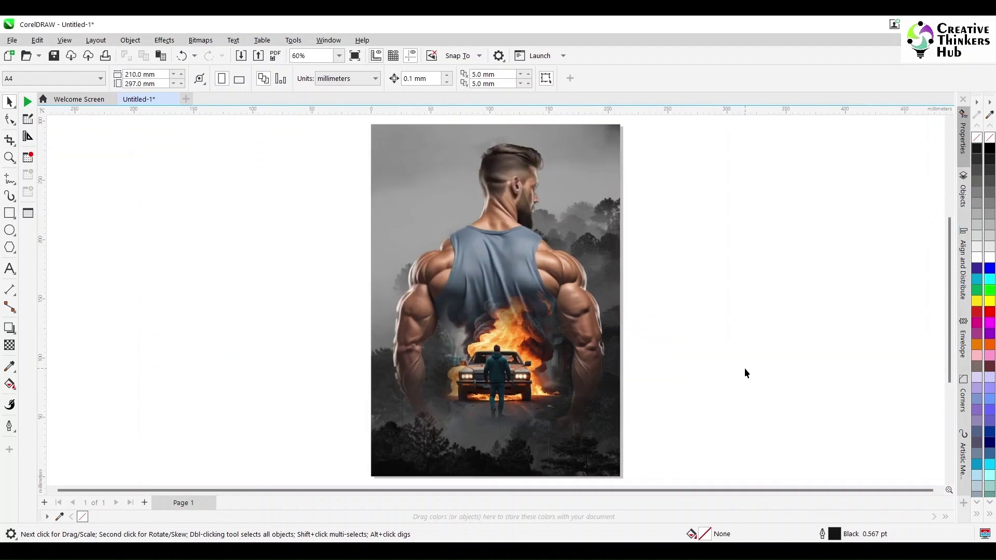
pyautogui.hotkey('ctrl', 's')
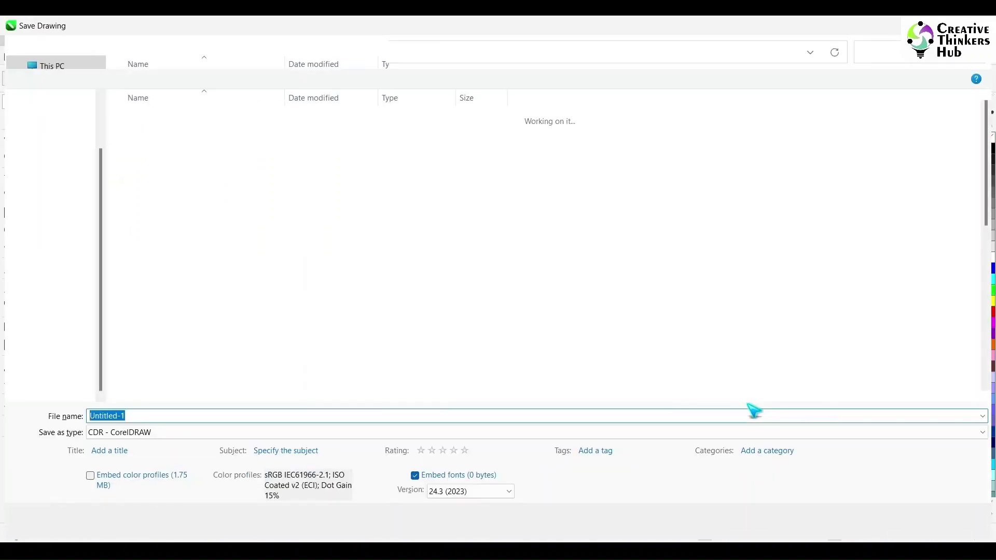
pyautogui.write('Ruthless Redemption')
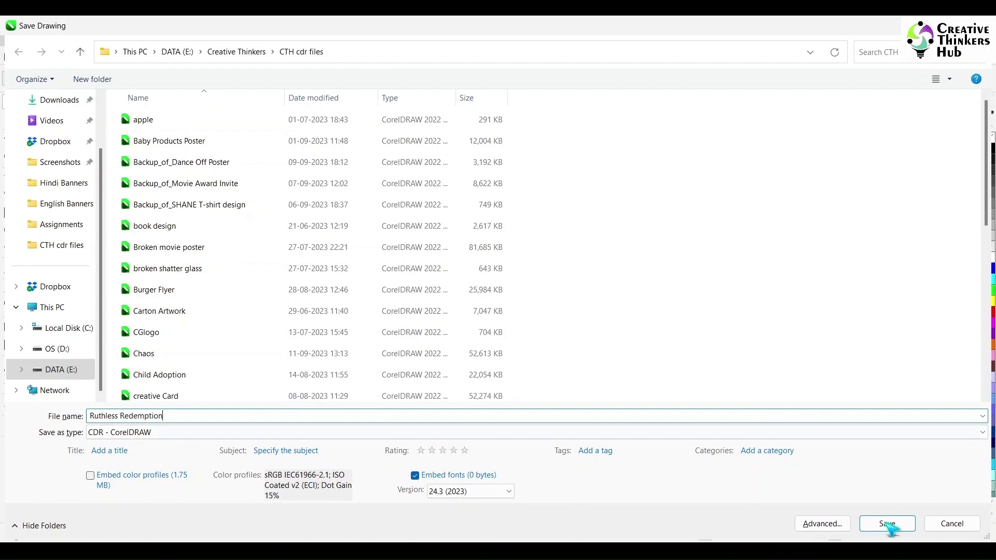
pyautogui.click(887, 524)
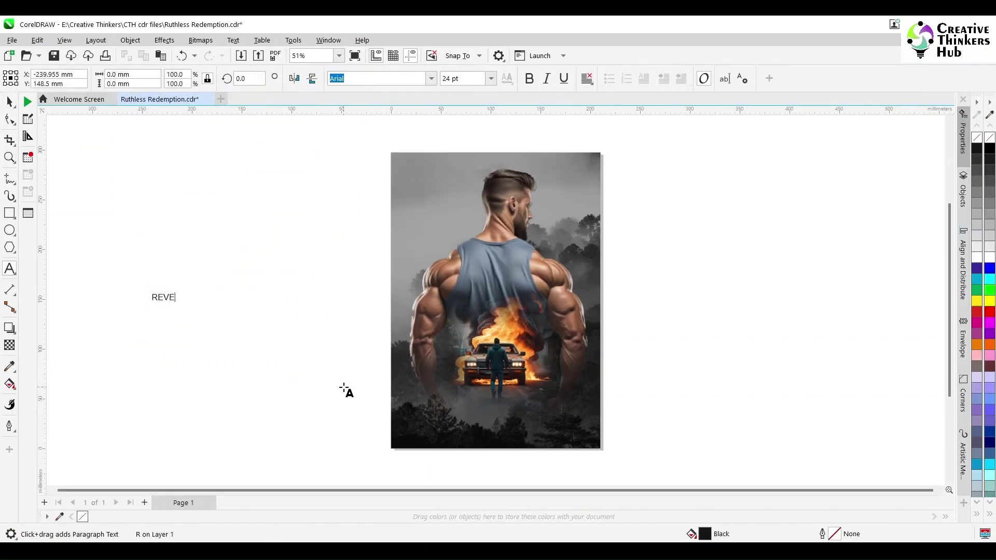
# Step: Finish the REVENGE text in Arial, enlarge it and centre it across the poster top
pyautogui.write('NGE')
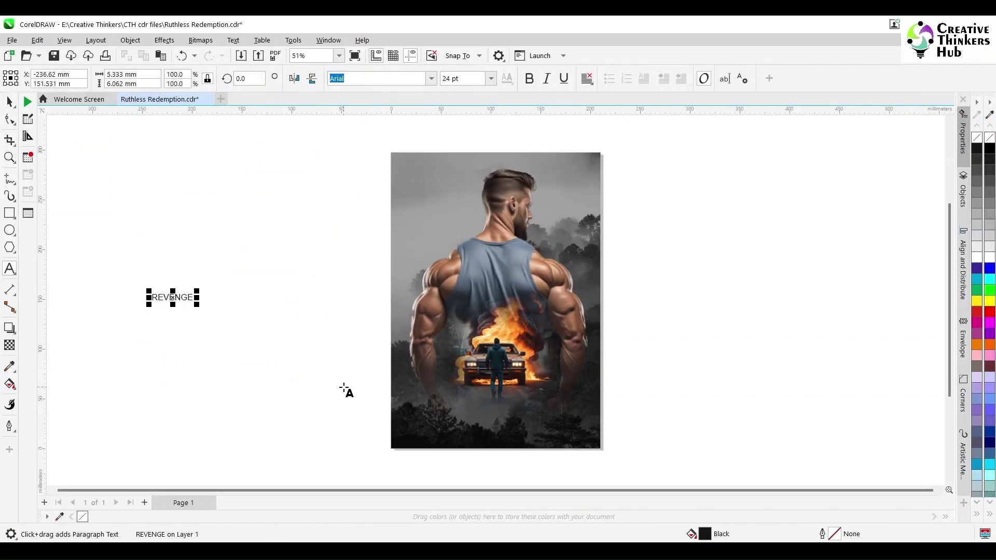
pyautogui.click(10, 102)
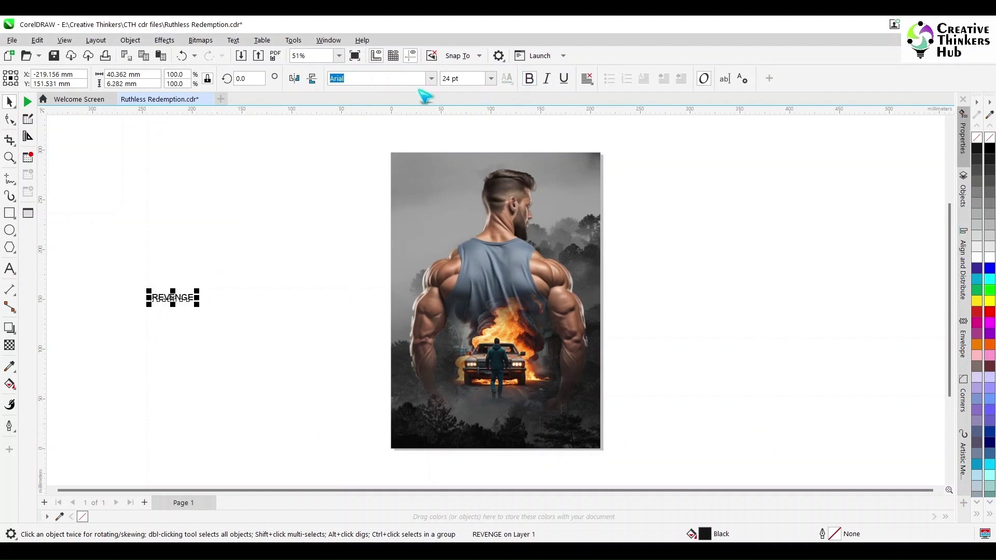
pyautogui.click(431, 79)
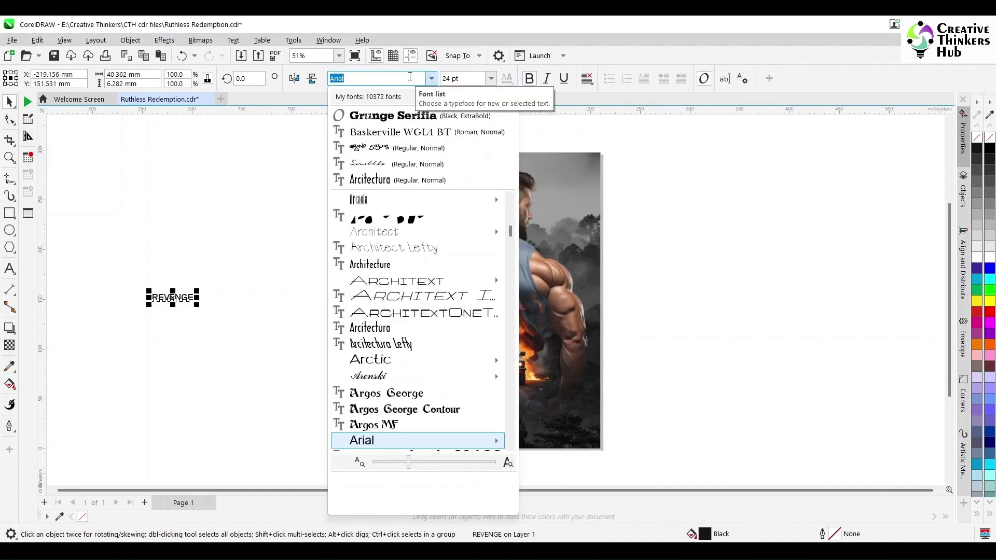
pyautogui.click(263, 213)
pyautogui.moveTo(196, 304); pyautogui.dragTo(269, 349)
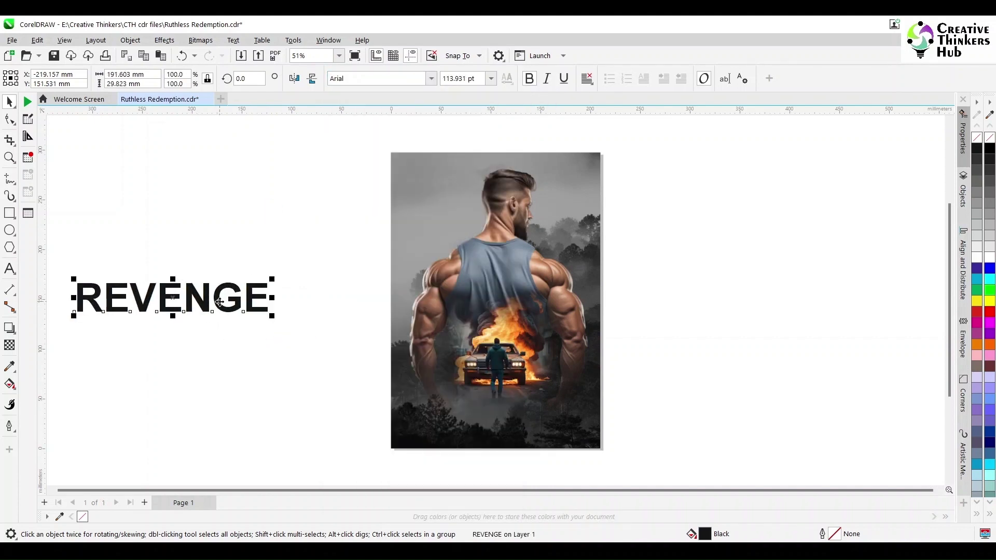
pyautogui.moveTo(79, 303); pyautogui.dragTo(505, 176)
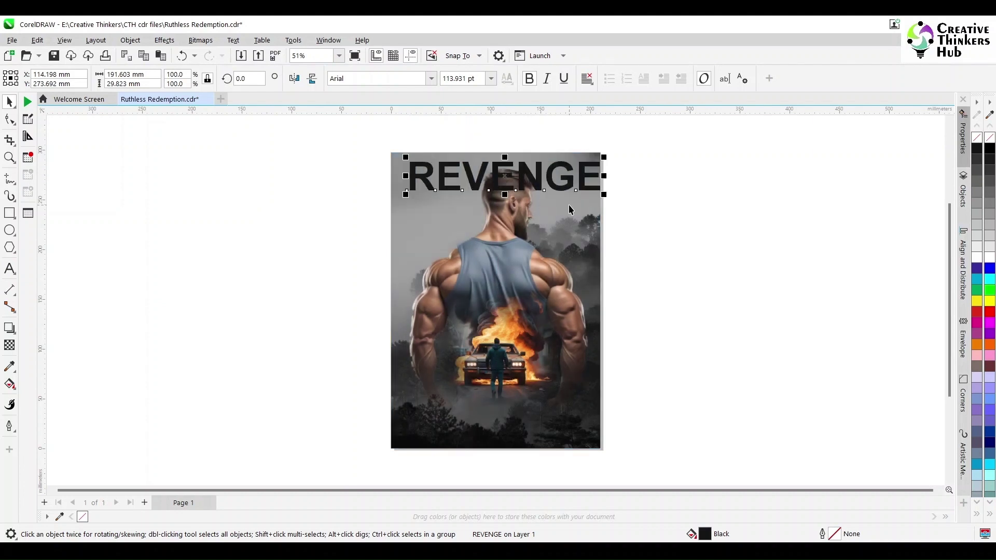
pyautogui.press('c')
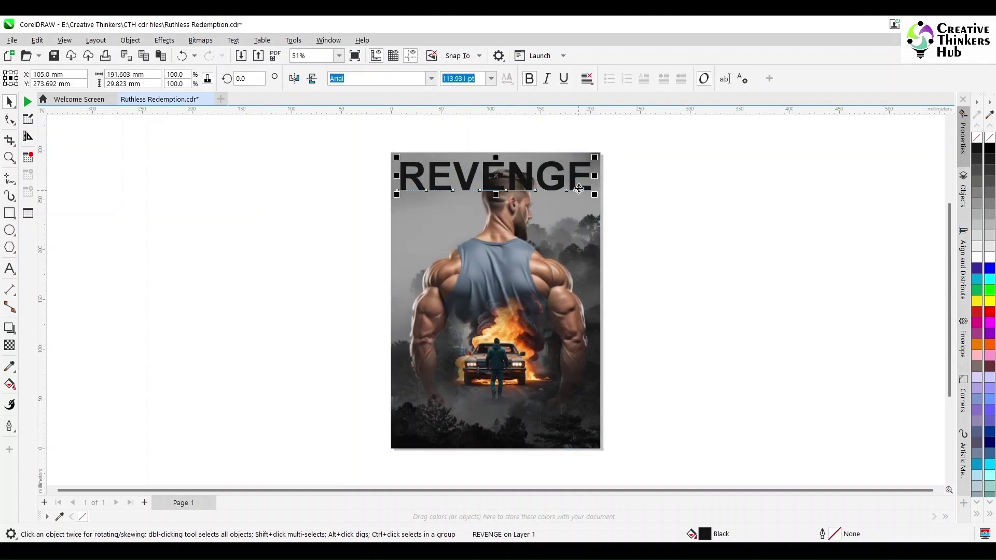
# Step: Make REVENGE 50% transparent and colour it red
pyautogui.click(10, 345)
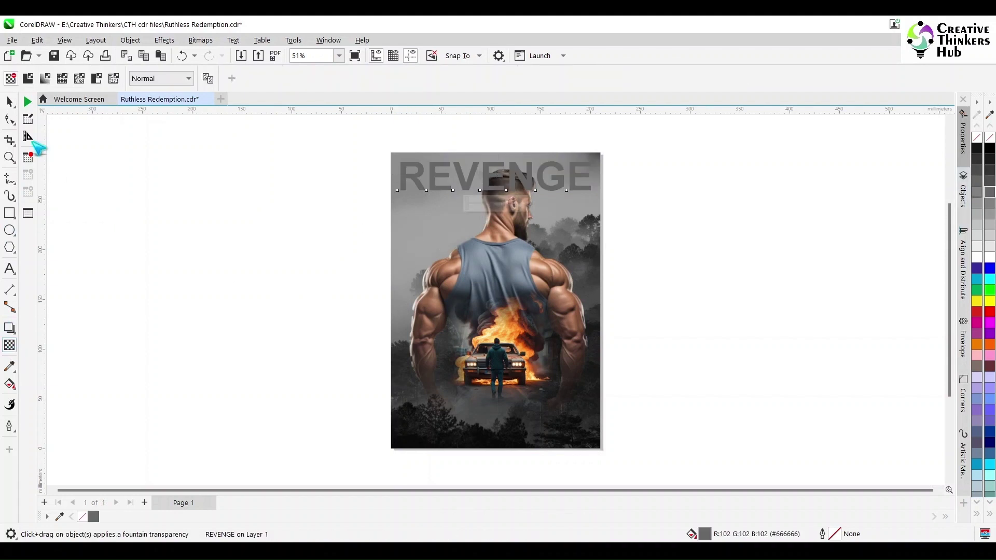
pyautogui.click(28, 78)
pyautogui.click(990, 311)
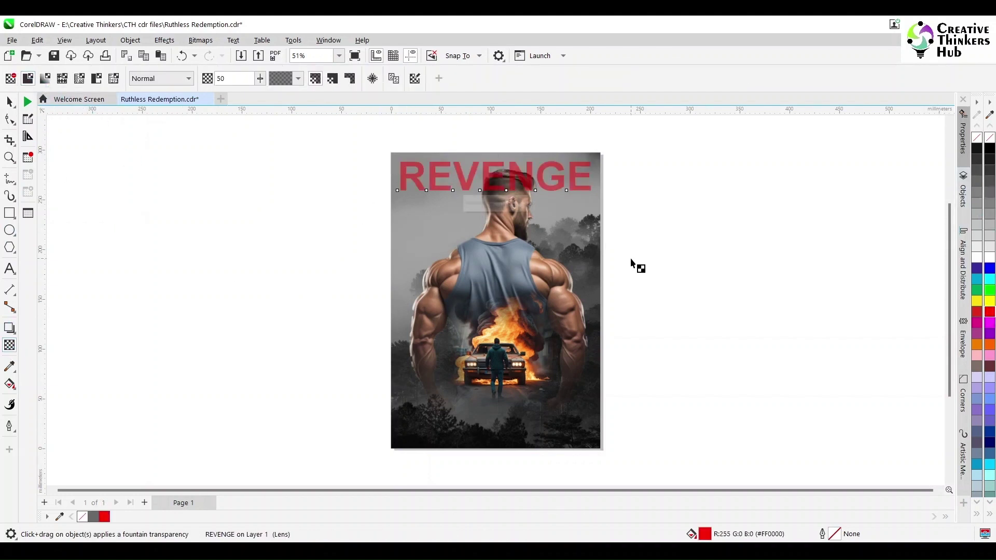
pyautogui.scroll(1, 529, 228)
pyautogui.press('space')
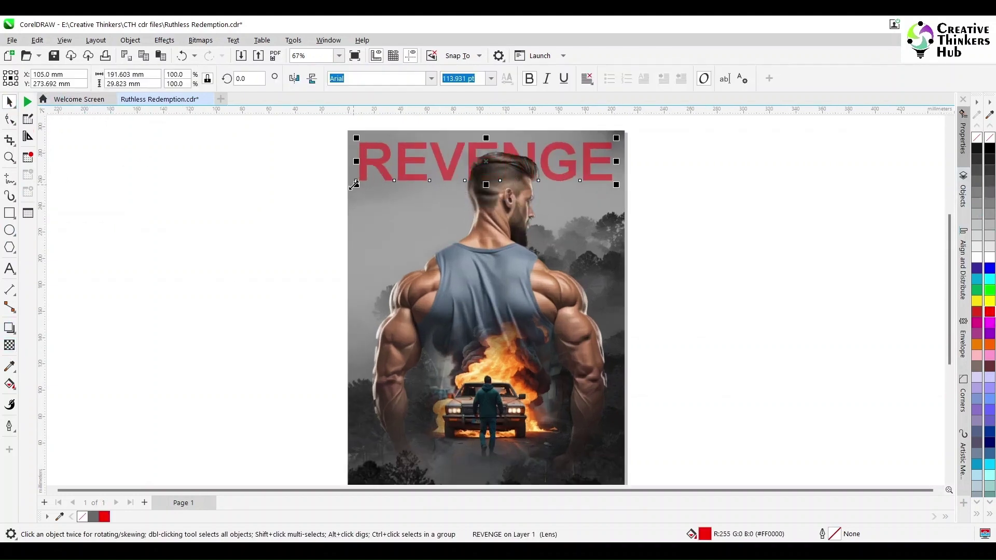
# Step: Shrink REVENGE slightly and nudge it into the top-right using a 1 mm nudge distance
pyautogui.moveTo(354, 184); pyautogui.dragTo(393, 179)
pyautogui.click(686, 170)
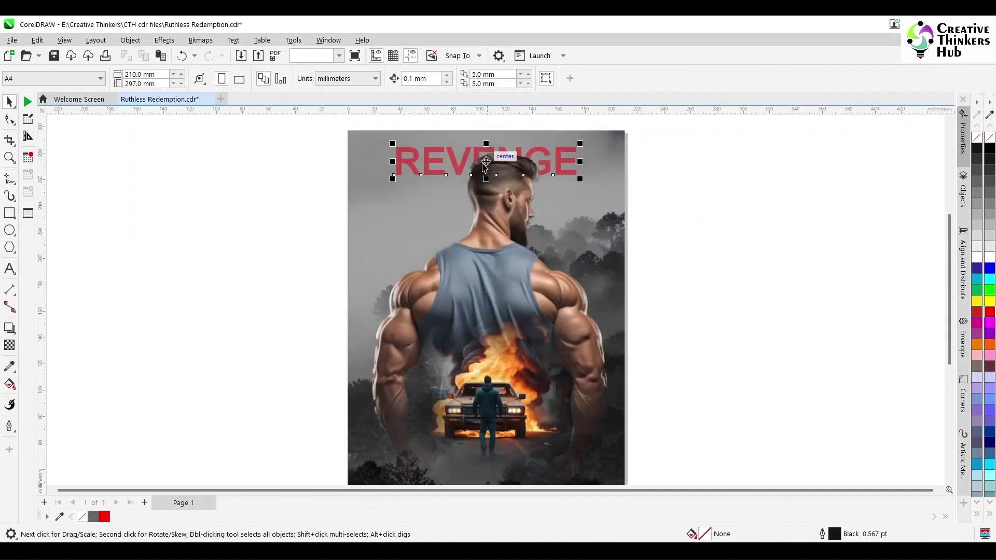
pyautogui.moveTo(485, 165); pyautogui.dragTo(533, 160)
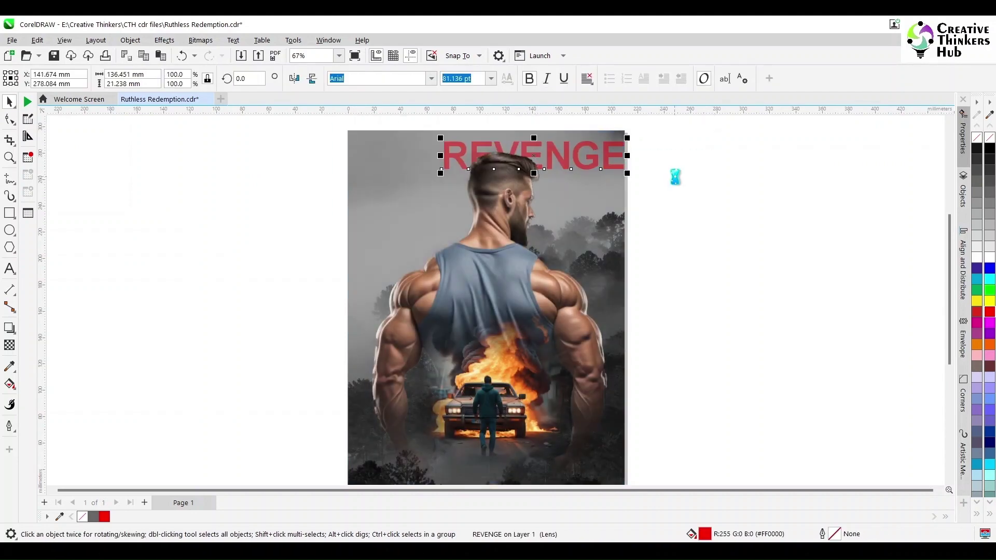
pyautogui.click(675, 177)
pyautogui.moveTo(435, 79); pyautogui.dragTo(301, 96)
pyautogui.write('1')
pyautogui.press('Return')
pyautogui.click(450, 156)
pyautogui.press('Left')
pyautogui.press('Left')
pyautogui.press('Left')
pyautogui.press('Left')
pyautogui.press('Left')
pyautogui.press('Left')
pyautogui.press('Left')
pyautogui.press('Left')
pyautogui.press('Left')
pyautogui.press('Up')
pyautogui.press('Up')
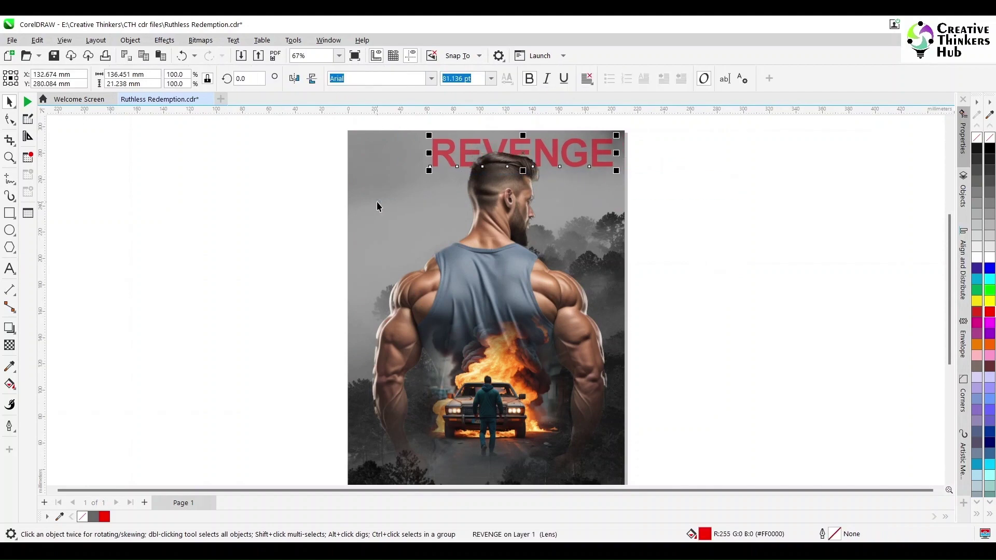
# Step: Type RUTHLESS REDEMPTION beside the poster in He's Dead Jim at about 39 pt
pyautogui.click(642, 158)
pyautogui.press('F8')
pyautogui.click(107, 268)
pyautogui.write('RU')
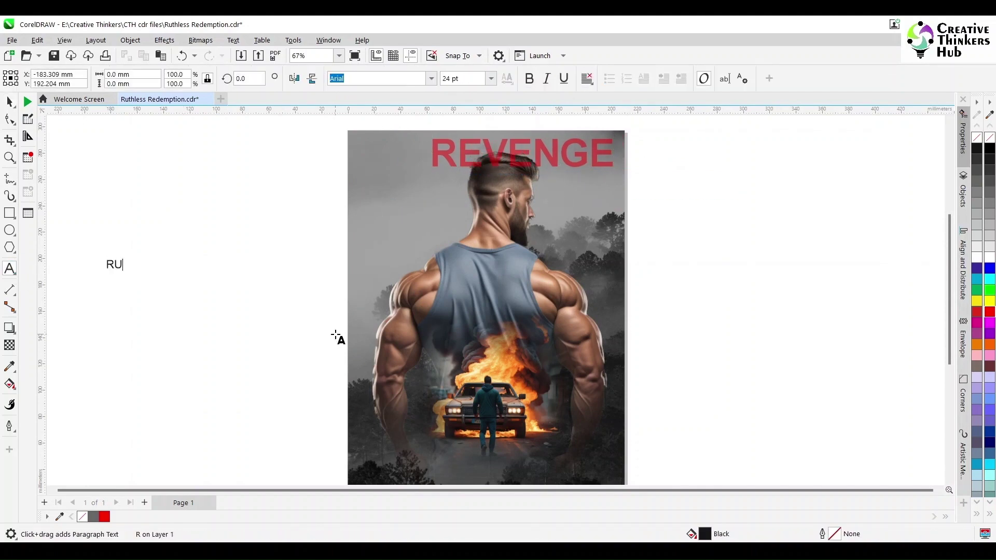
pyautogui.write('THLESS REDEMPTION')
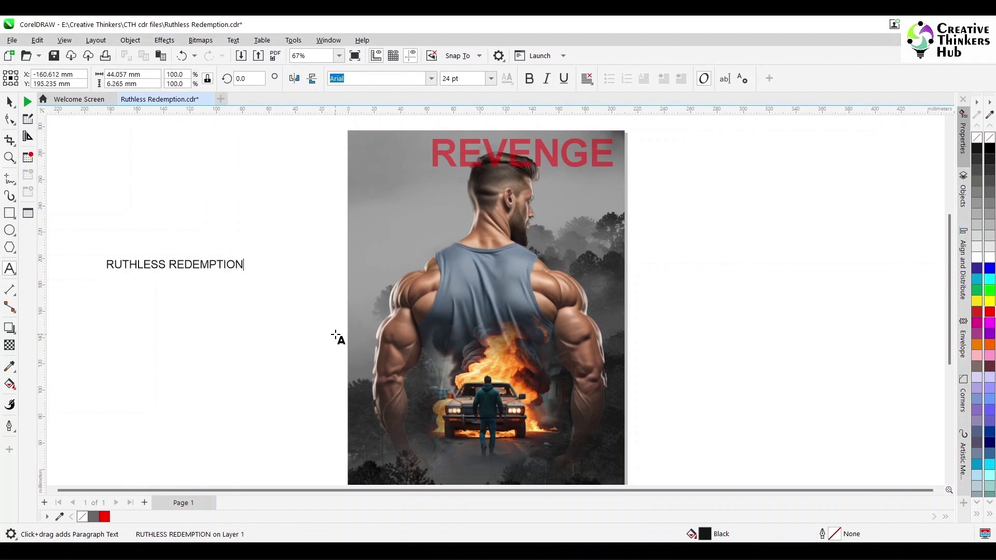
pyautogui.hotkey('ctrl', 'space')
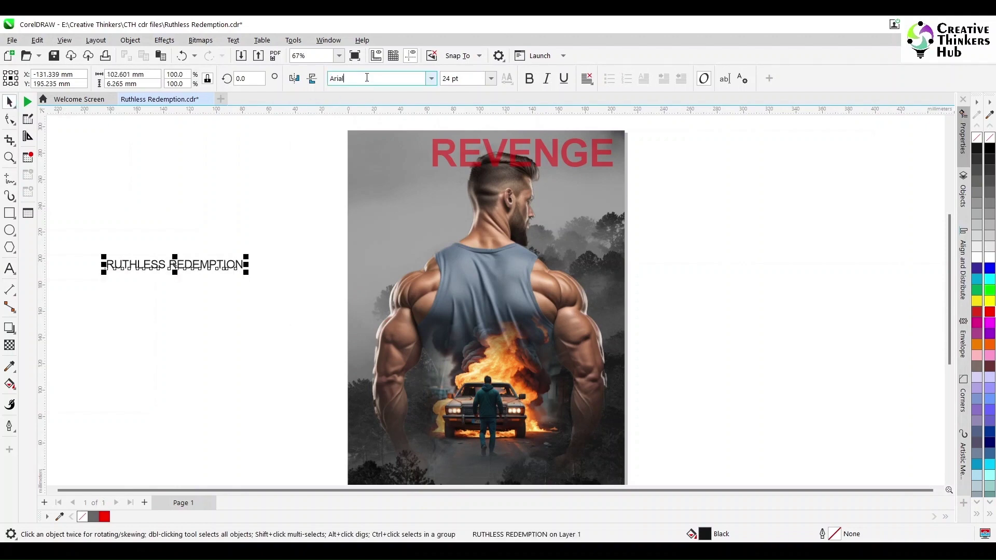
pyautogui.press('Return')
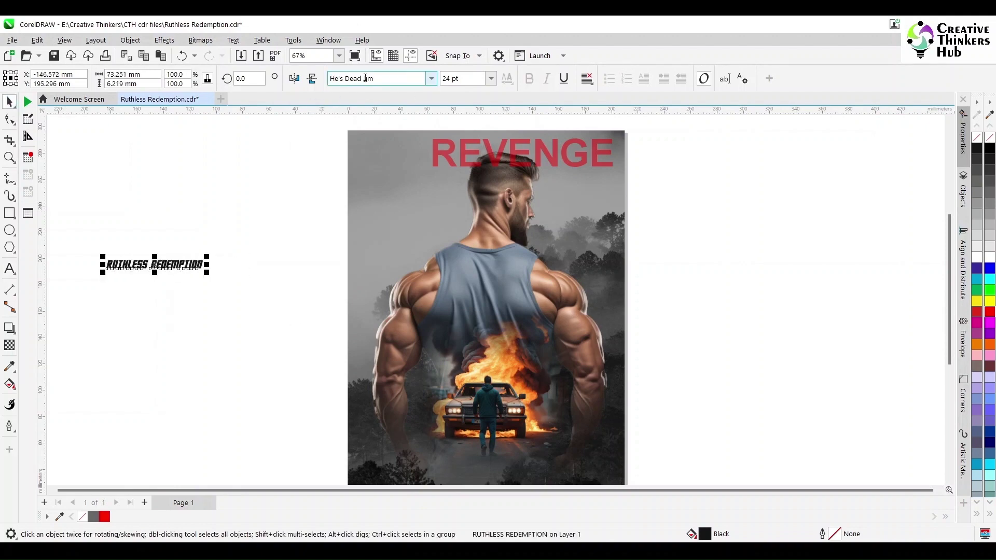
pyautogui.moveTo(206, 257); pyautogui.dragTo(267, 216)
# Step: Cut REDEMPTION into its own line, offset below RUTHLESS, then enlarge both onto the poster
pyautogui.click(8, 266)
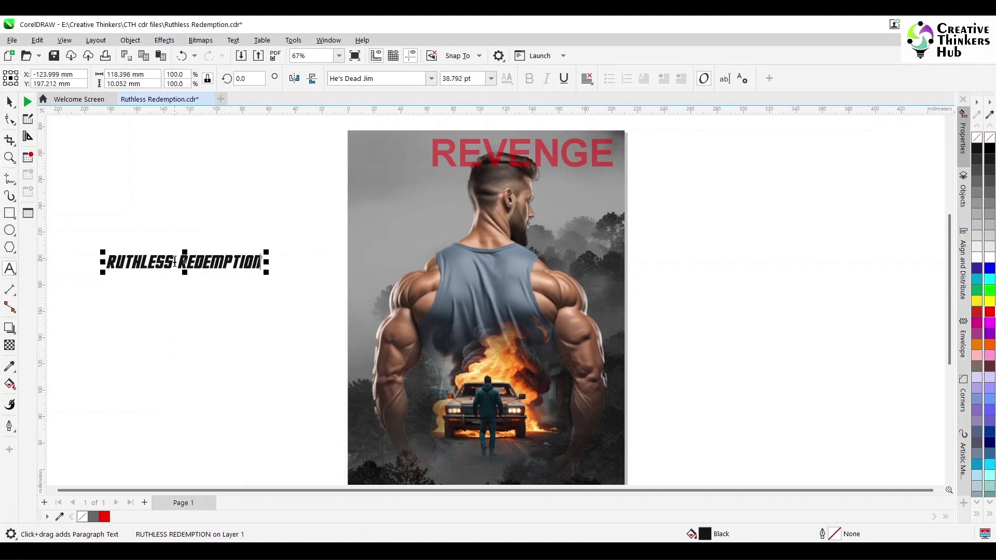
pyautogui.hotkey('ctrl', 'x')
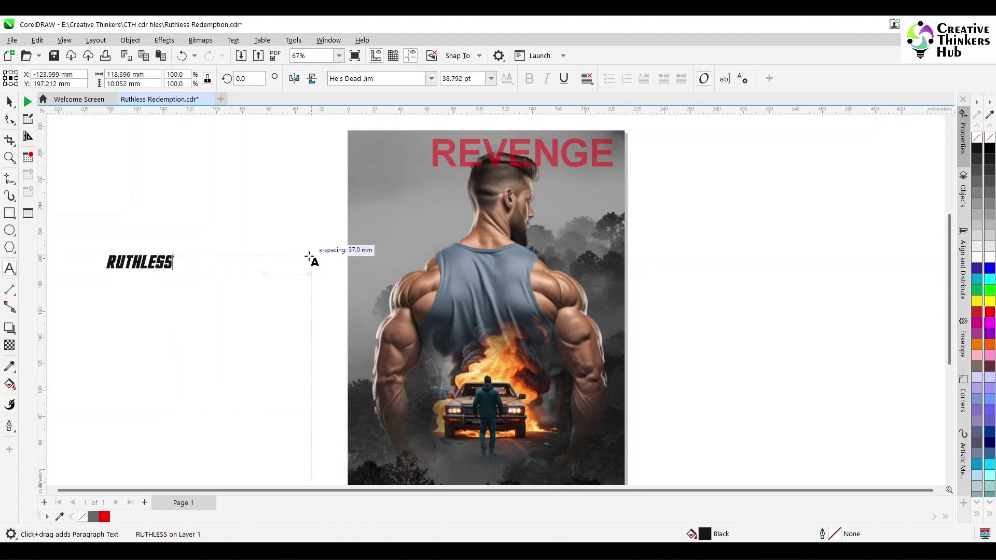
pyautogui.click(232, 332)
pyautogui.hotkey('ctrl', 'v')
pyautogui.hotkey('ctrl', 'space')
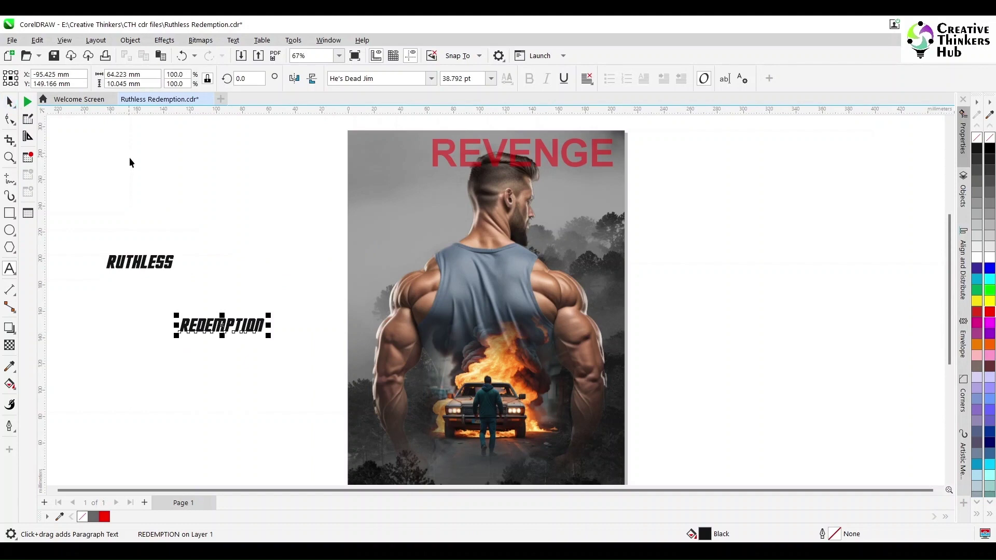
pyautogui.click(129, 162)
pyautogui.click(210, 326)
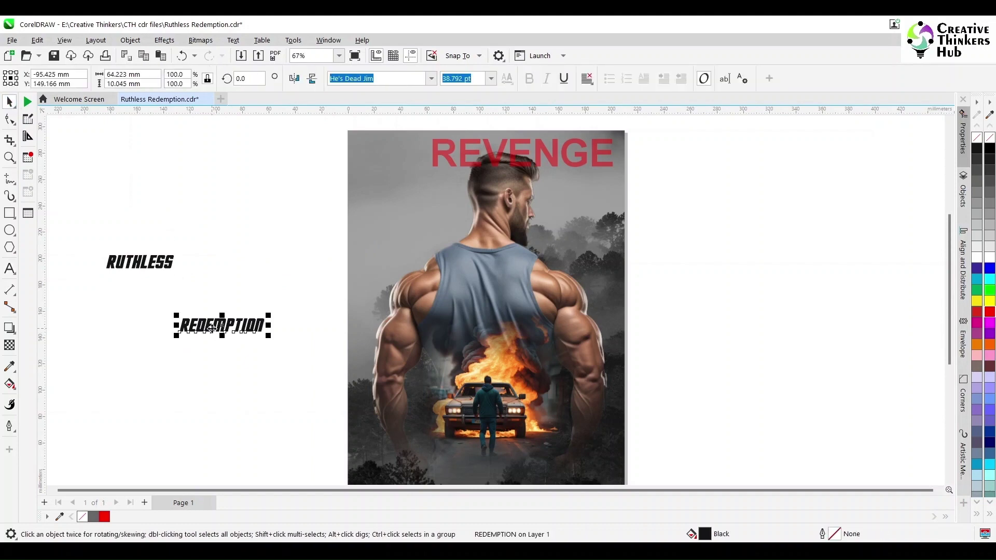
pyautogui.moveTo(210, 327); pyautogui.dragTo(148, 285)
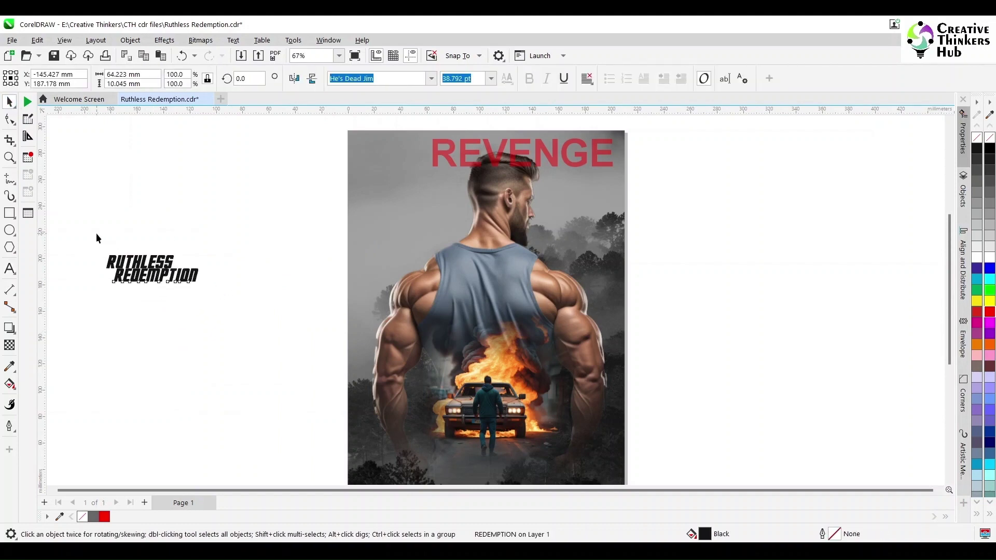
pyautogui.moveTo(95, 232); pyautogui.dragTo(311, 355)
pyautogui.moveTo(250, 311); pyautogui.dragTo(510, 477)
# Step: Move the title to the poster's bottom, widen it to fill the poster and colour it yellow
pyautogui.scroll(-5, 956, 356)
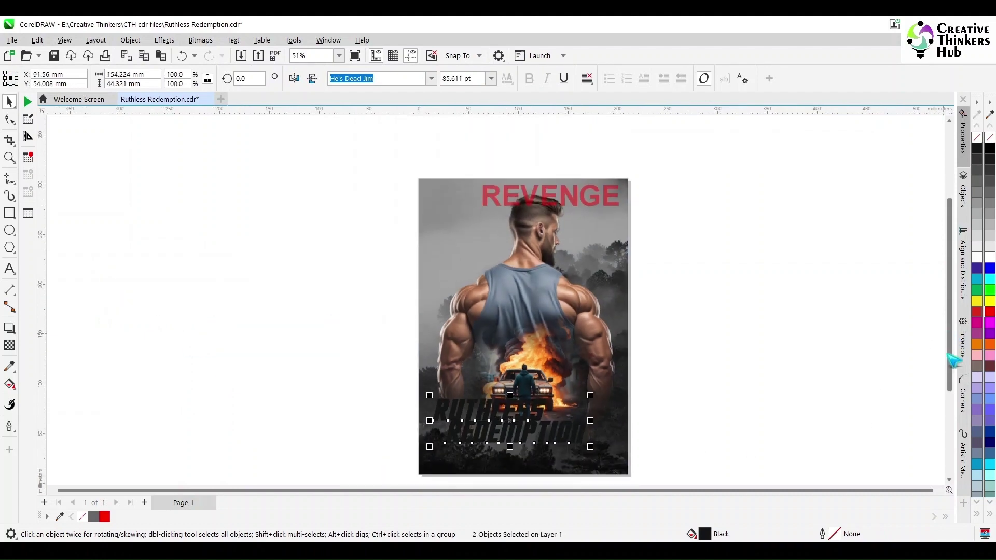
pyautogui.scroll(1, 489, 351)
pyautogui.moveTo(489, 351); pyautogui.dragTo(464, 389)
pyautogui.click(558, 361)
pyautogui.moveTo(244, 456); pyautogui.dragTo(736, 327)
pyautogui.moveTo(557, 354); pyautogui.dragTo(613, 336)
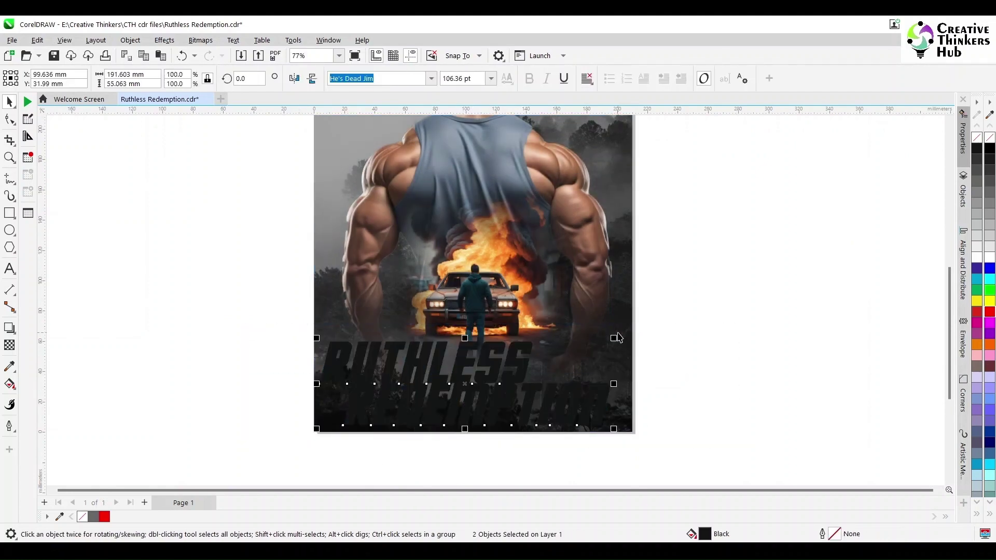
pyautogui.click(987, 305)
pyautogui.click(787, 331)
# Step: Drag REVENGE off the poster and delete it
pyautogui.moveTo(499, 287); pyautogui.dragTo(499, 277)
pyautogui.click(742, 331)
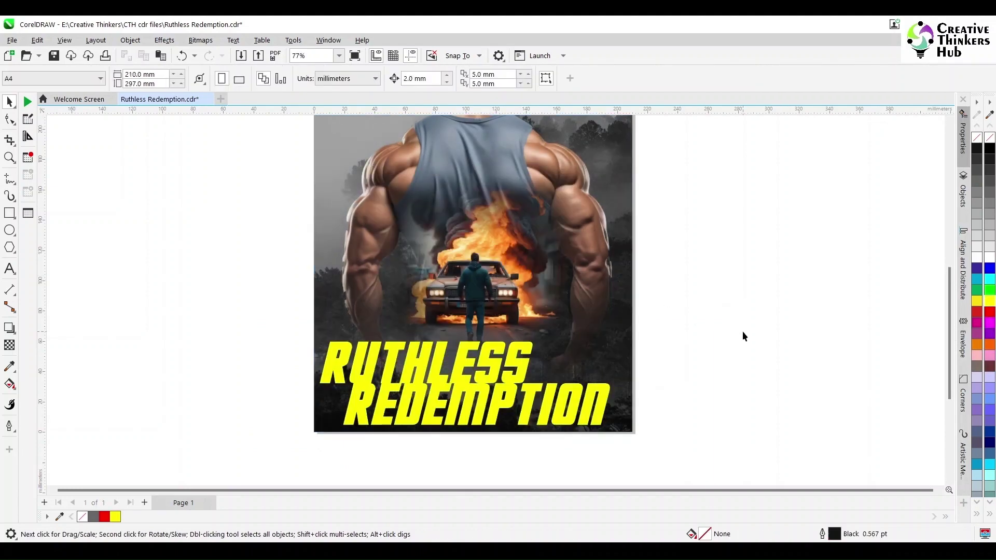
pyautogui.hotkey('shift', 'F4')
pyautogui.moveTo(571, 153); pyautogui.dragTo(825, 195)
pyautogui.scroll(-1, 689, 400)
pyautogui.click(655, 437)
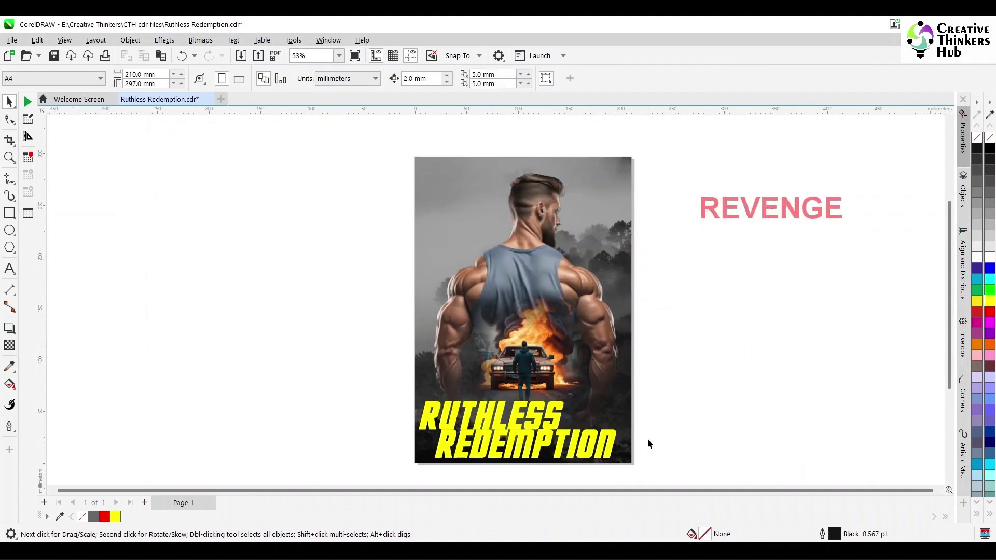
pyautogui.click(728, 214)
pyautogui.press('Delete')
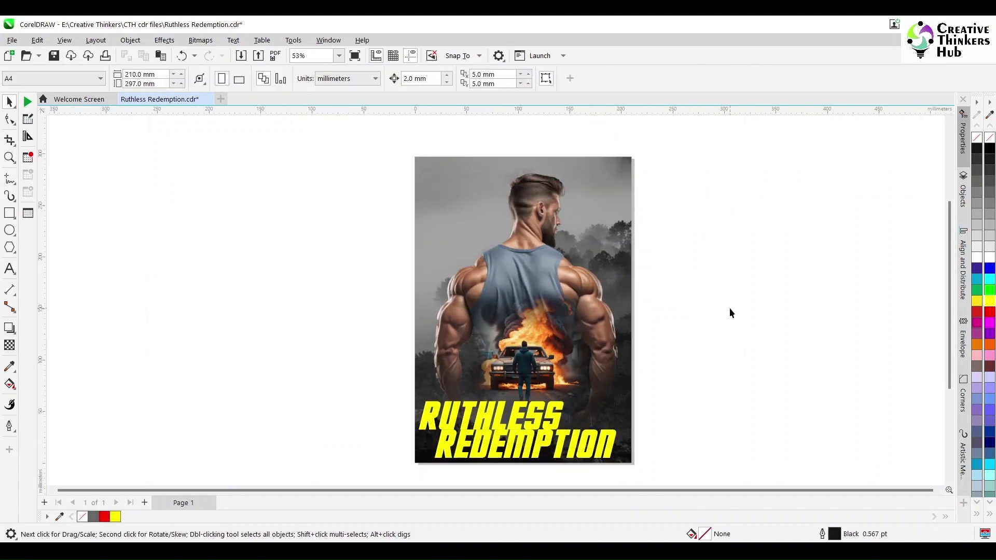
# Step: Duplicate Page 1 as Page 2, copying its layers and contents
pyautogui.rightClick(186, 503)
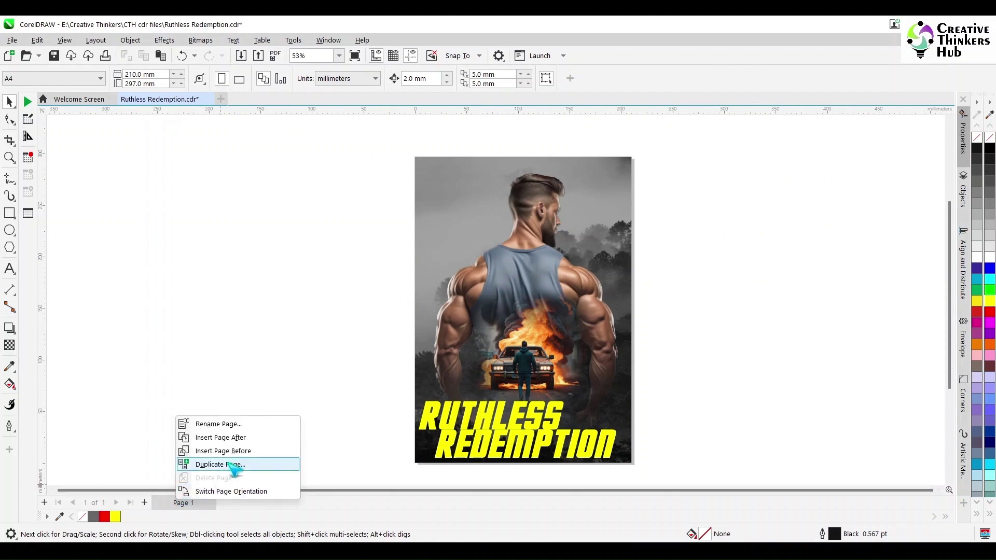
pyautogui.click(220, 464)
pyautogui.click(431, 300)
pyautogui.click(485, 317)
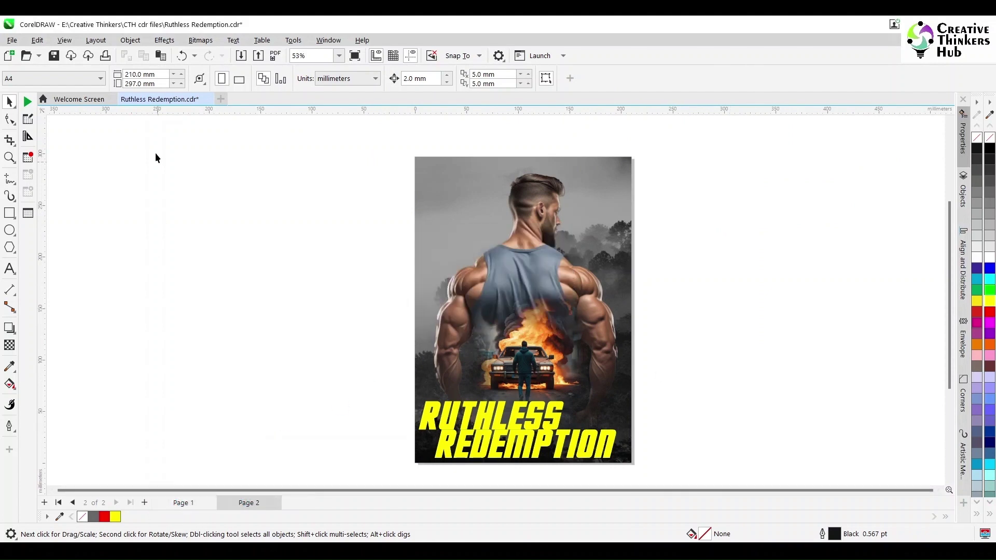
# Step: Switch to Multipage View to show both poster pages side by side
pyautogui.click(64, 40)
pyautogui.click(65, 40)
pyautogui.click(65, 41)
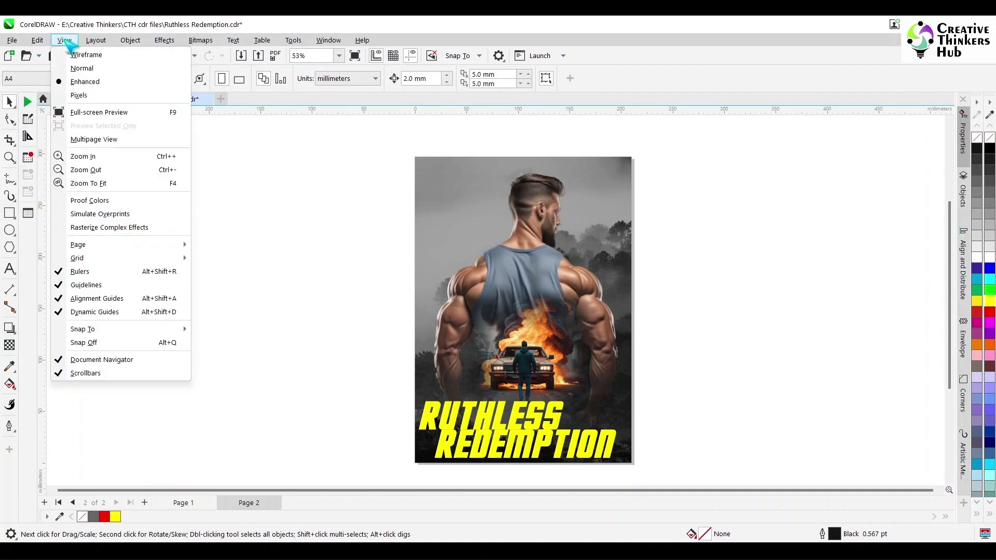
pyautogui.click(94, 139)
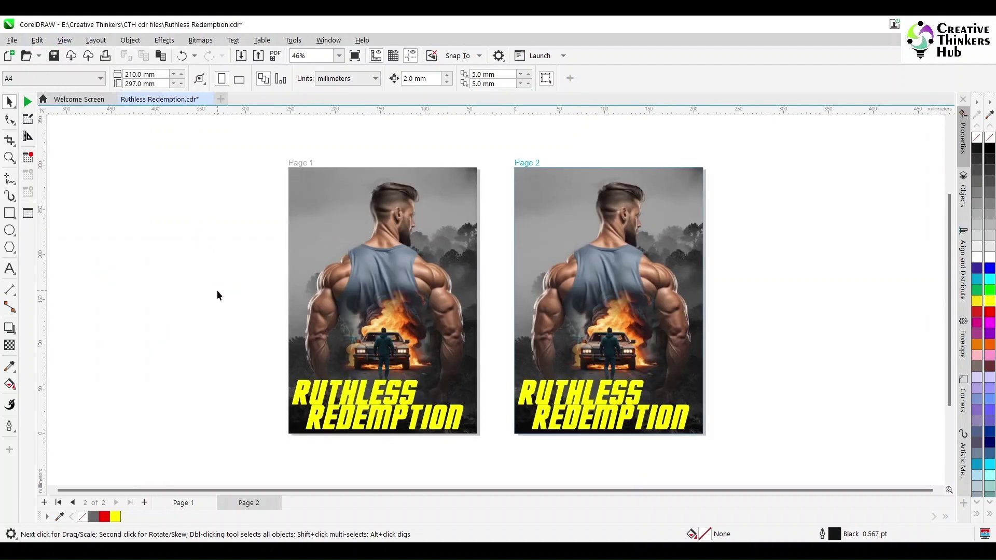
# Step: Duplicate both Page 1 title words with Ctrl+D and colour the offset copy red
pyautogui.moveTo(241, 460); pyautogui.dragTo(499, 366)
pyautogui.scroll(1, 314, 415)
pyautogui.hotkey('ctrl', 'a')
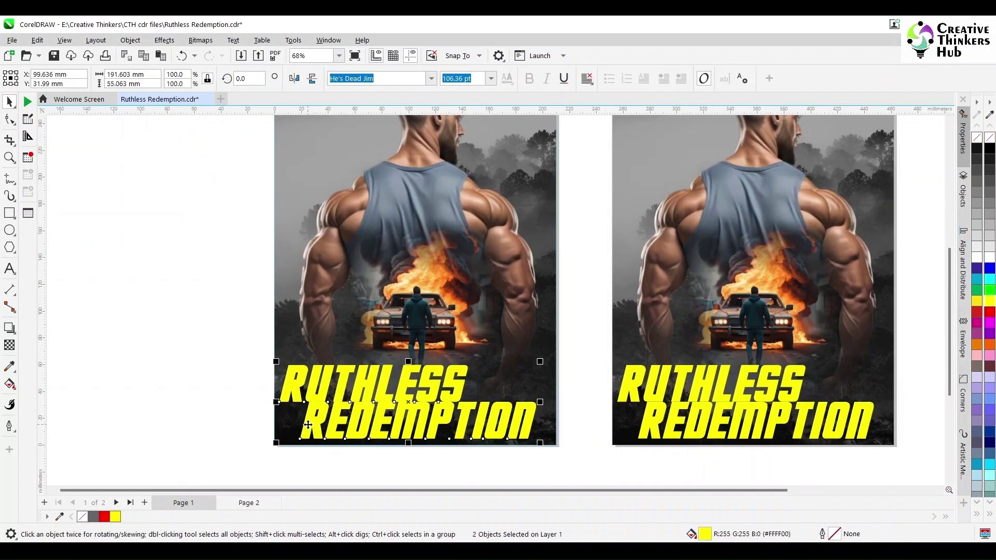
pyautogui.hotkey('ctrl', 'd')
pyautogui.click(989, 311)
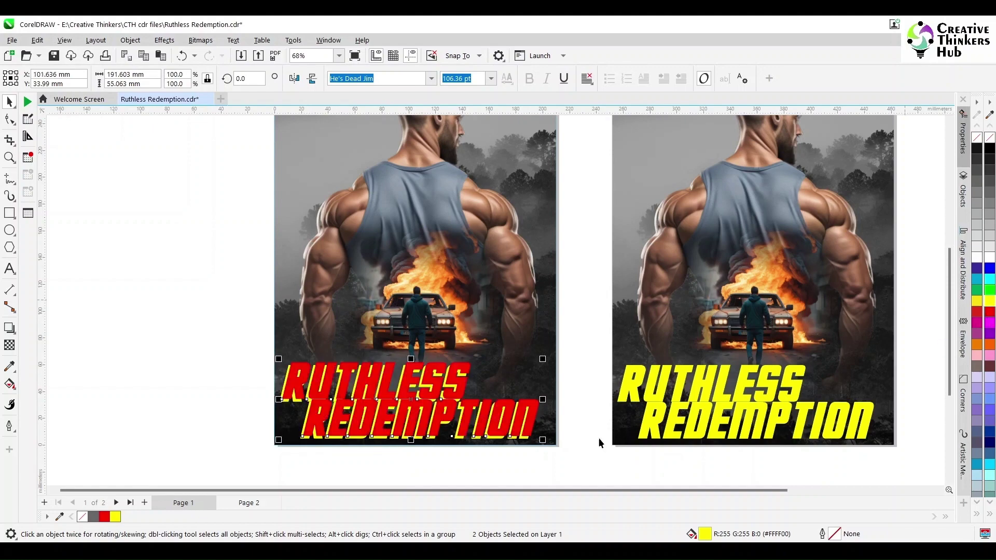
# Step: Fit both full pages in view, undo a stray freehand line, and select the Page 1 poster image
pyautogui.click(229, 450)
pyautogui.scroll(2, 300, 436)
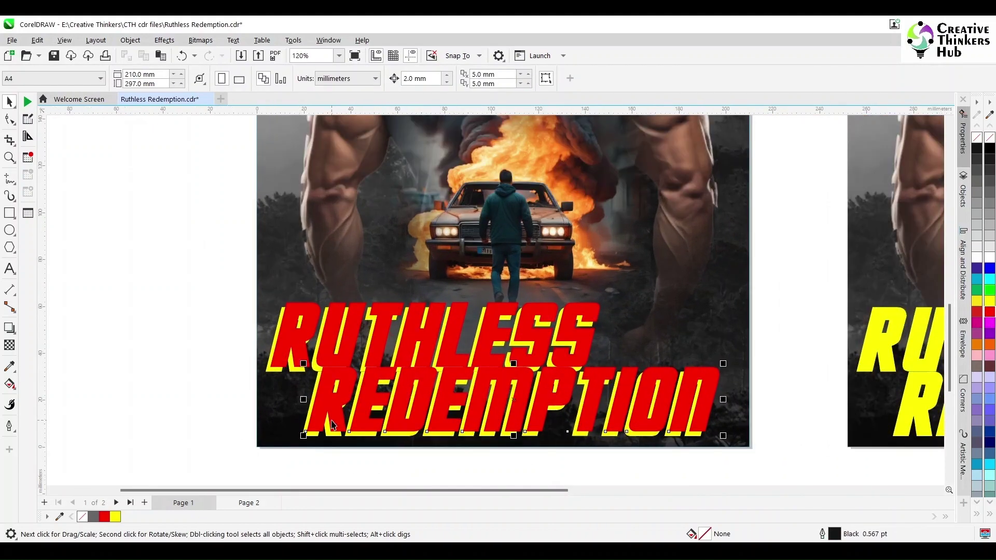
pyautogui.click(281, 359)
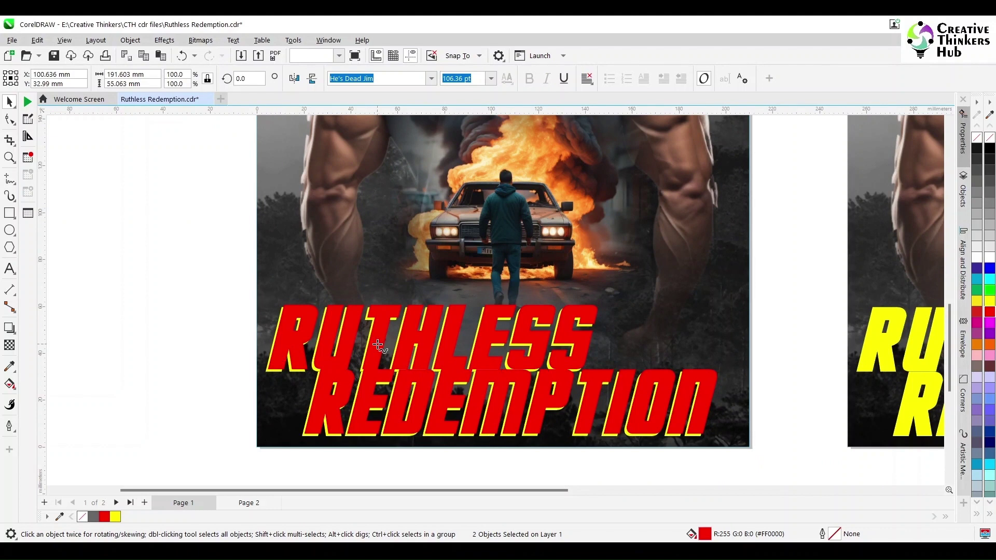
pyautogui.press('F5')
pyautogui.press('F4')
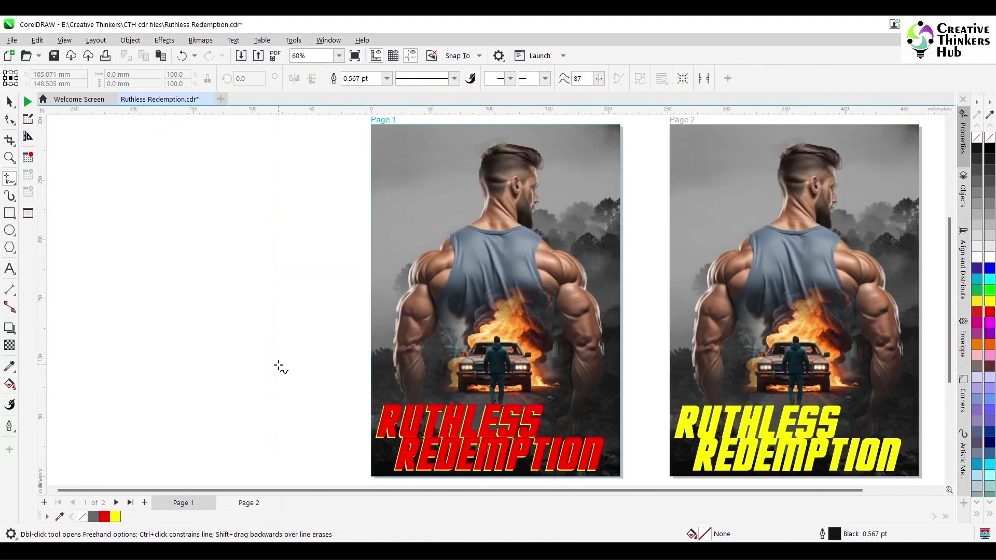
pyautogui.click(278, 366)
pyautogui.click(275, 366)
pyautogui.hotkey('ctrl', 'z')
pyautogui.press('space')
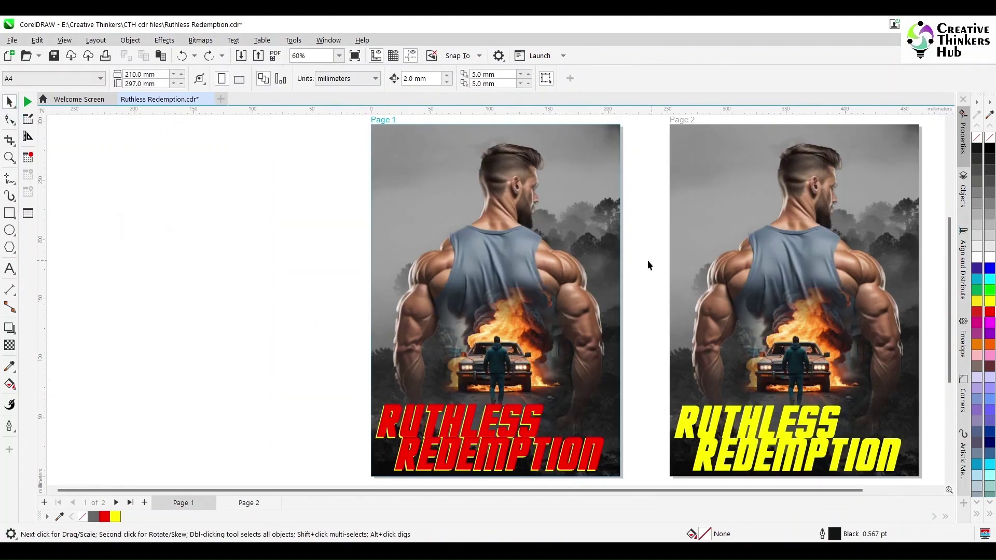
pyautogui.doubleClick(592, 245)
# Step: Inside the Page 1 PowerClip, move the forest background up and to the left
pyautogui.click(645, 147)
pyautogui.doubleClick(616, 126)
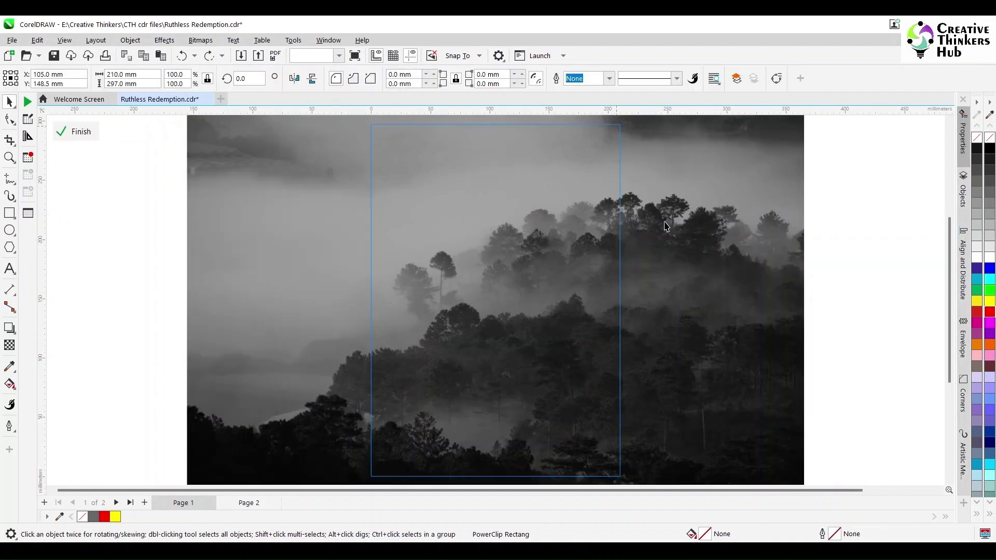
pyautogui.click(666, 226)
pyautogui.moveTo(674, 304); pyautogui.dragTo(676, 289)
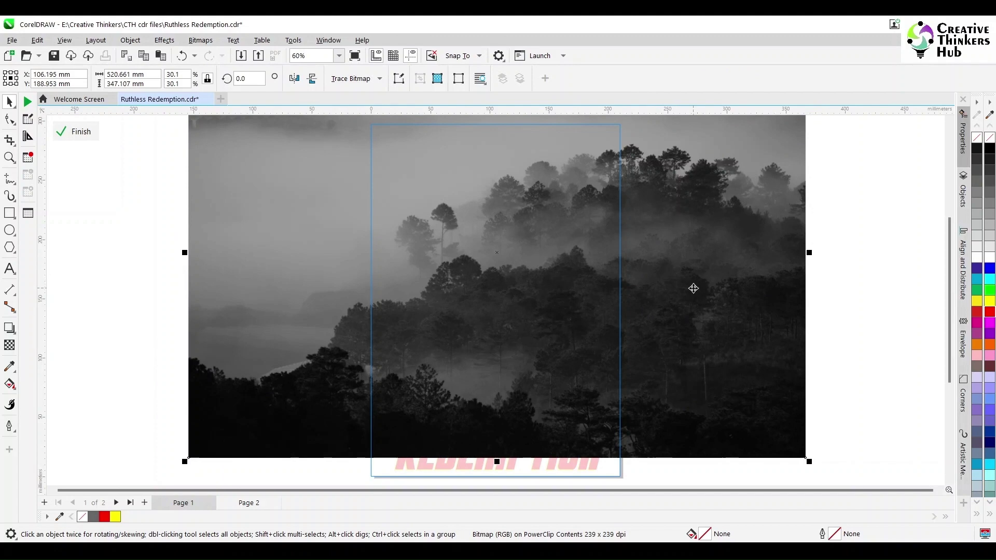
pyautogui.moveTo(694, 288); pyautogui.dragTo(592, 296)
pyautogui.click(753, 296)
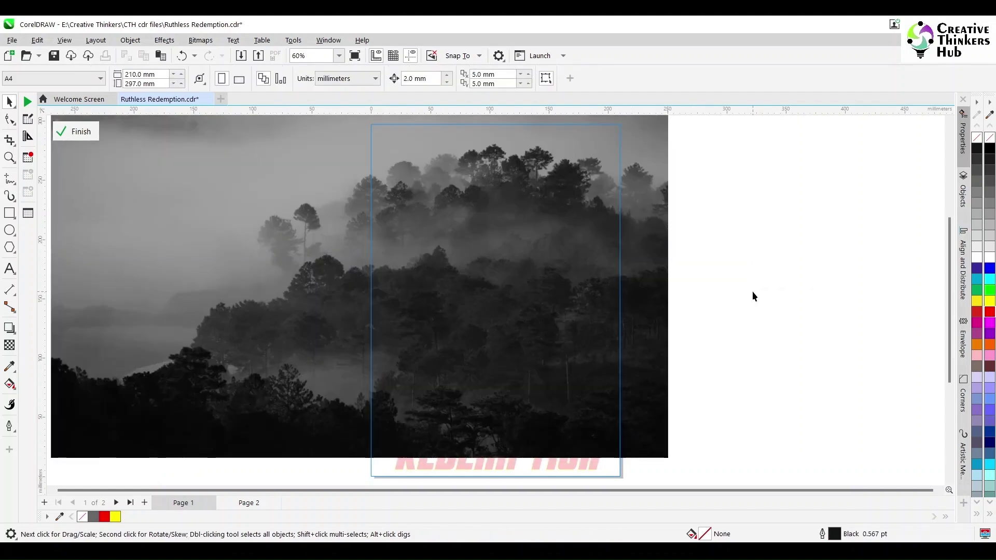
# Step: Add a black rectangle across the poster bottom, faded upward with fountain transparency
pyautogui.click(9, 213)
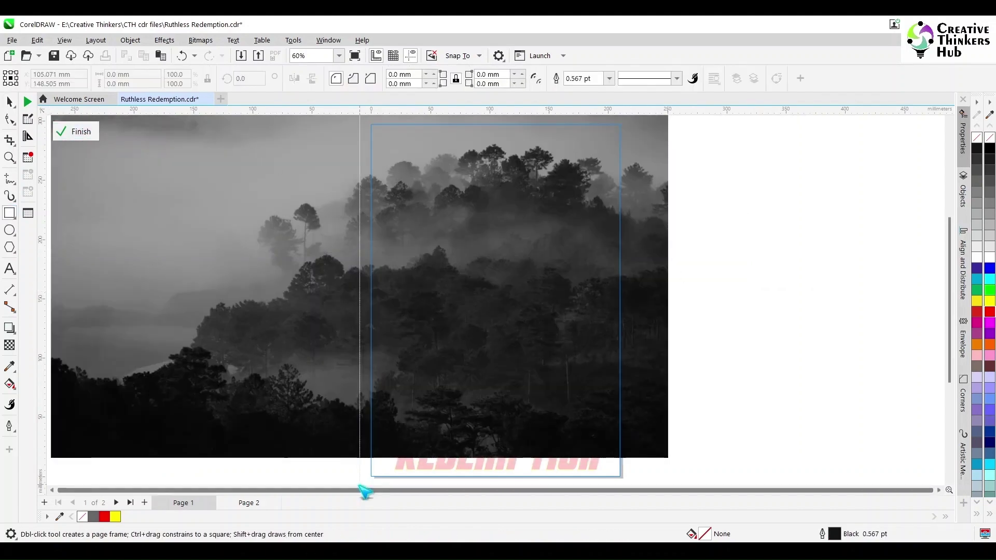
pyautogui.moveTo(359, 482); pyautogui.dragTo(629, 438)
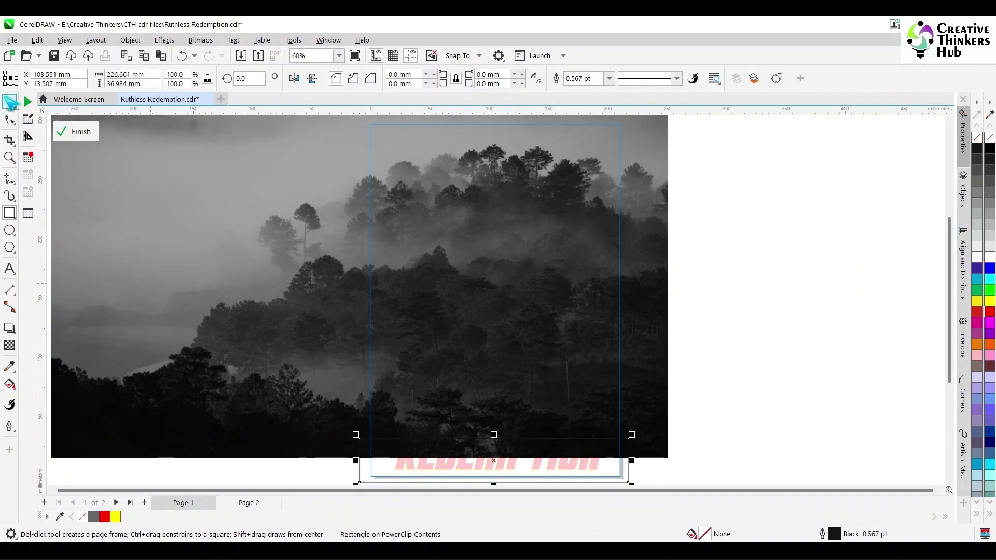
pyautogui.press('space')
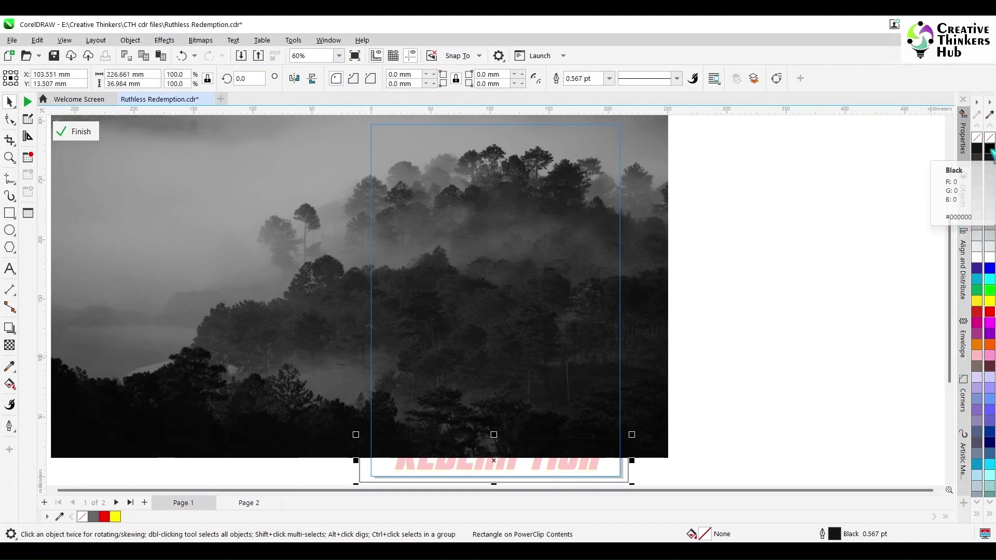
pyautogui.click(977, 149)
pyautogui.click(9, 345)
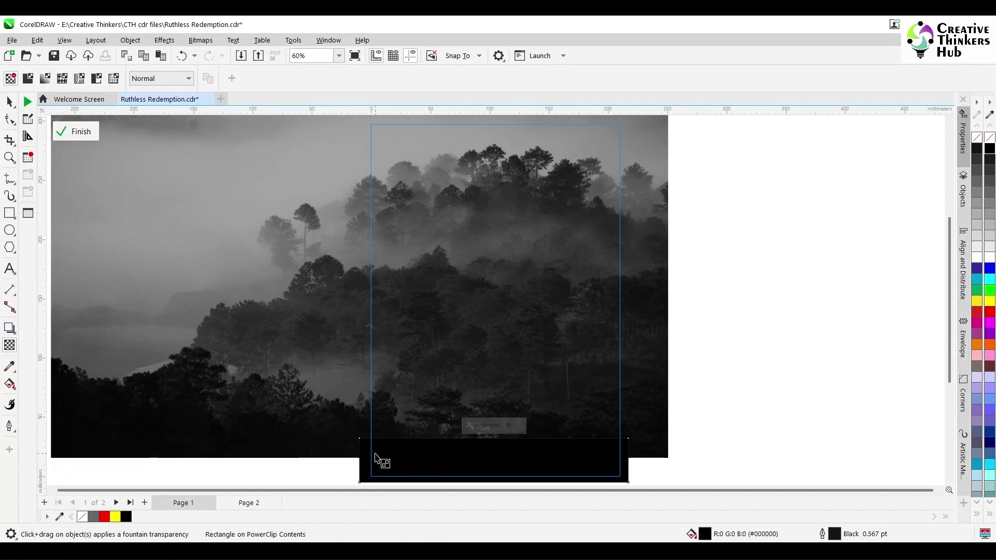
pyautogui.moveTo(377, 459); pyautogui.dragTo(372, 446)
pyautogui.click(78, 131)
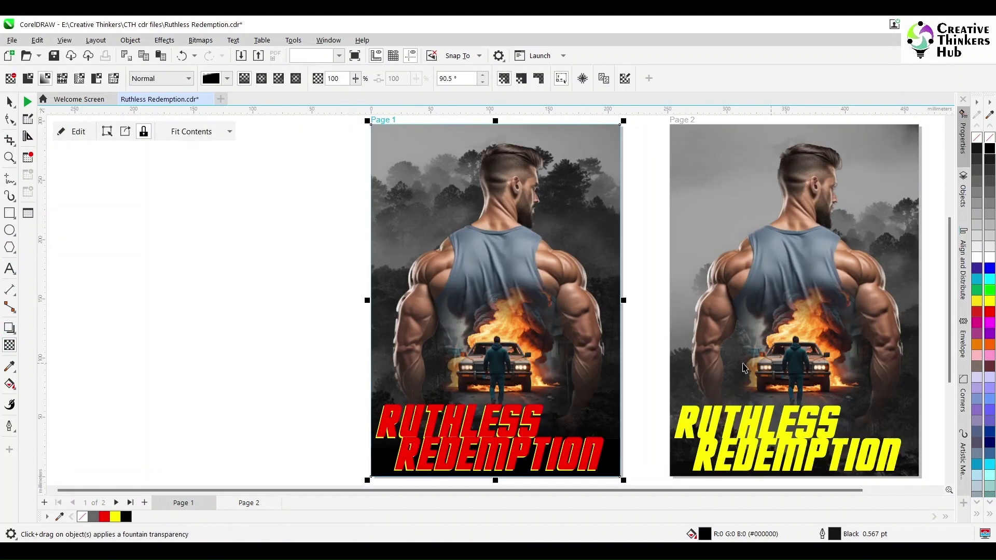
# Step: Place the man image inside the Page 1 poster frame as PowerClip contents
pyautogui.press('space')
pyautogui.click(299, 361)
pyautogui.scroll(-1, 299, 359)
pyautogui.scroll(1, 298, 360)
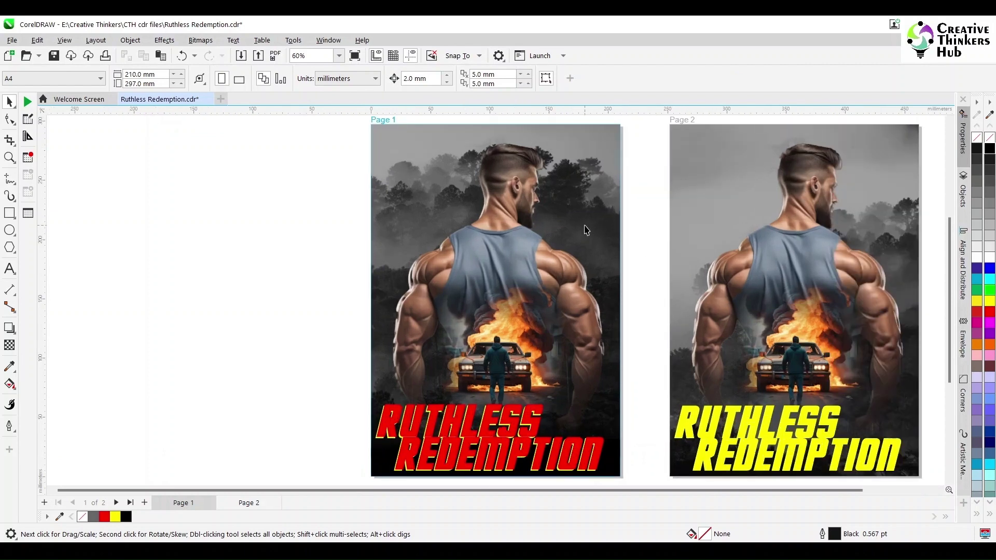
pyautogui.click(519, 263)
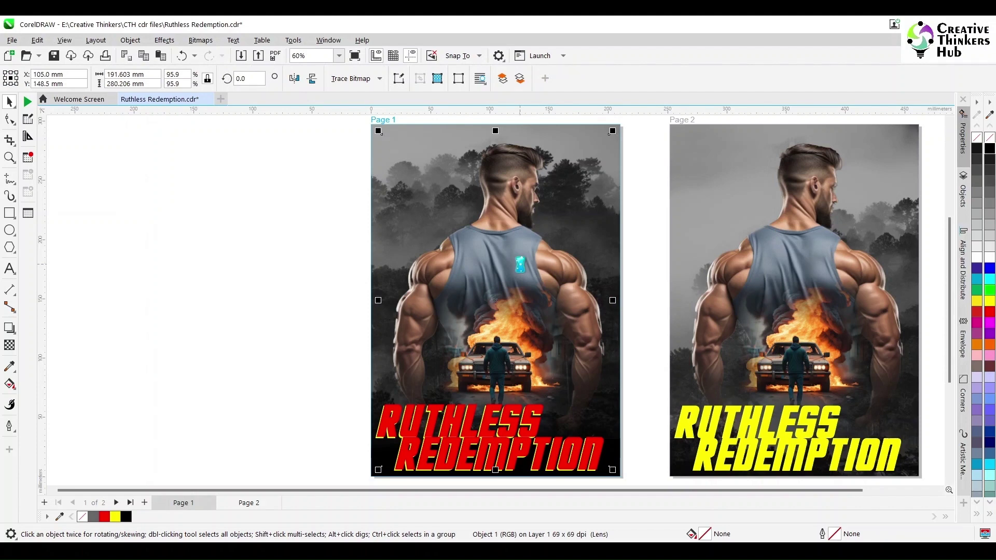
pyautogui.click(129, 40)
pyautogui.moveTo(156, 89)
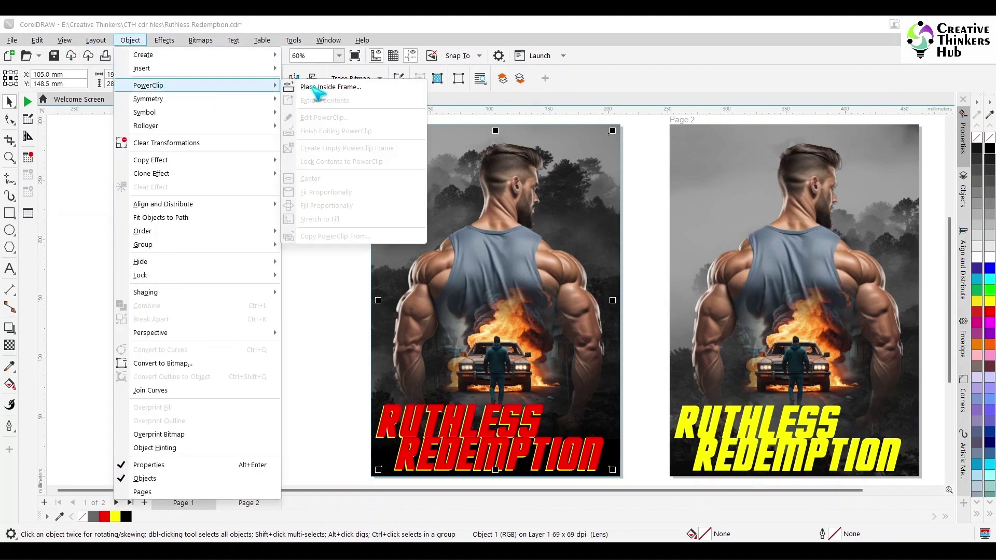
pyautogui.click(311, 90)
pyautogui.click(571, 138)
pyautogui.click(493, 318)
pyautogui.click(604, 130)
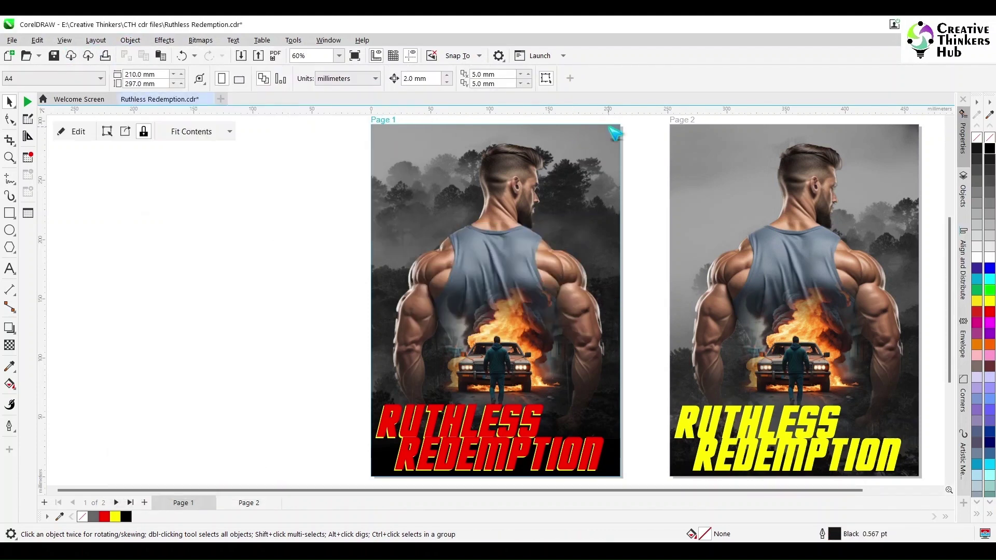
# Step: Convert the framed man to a bitmap and set Lightness merge mode to make him grayscale
pyautogui.doubleClick(522, 234)
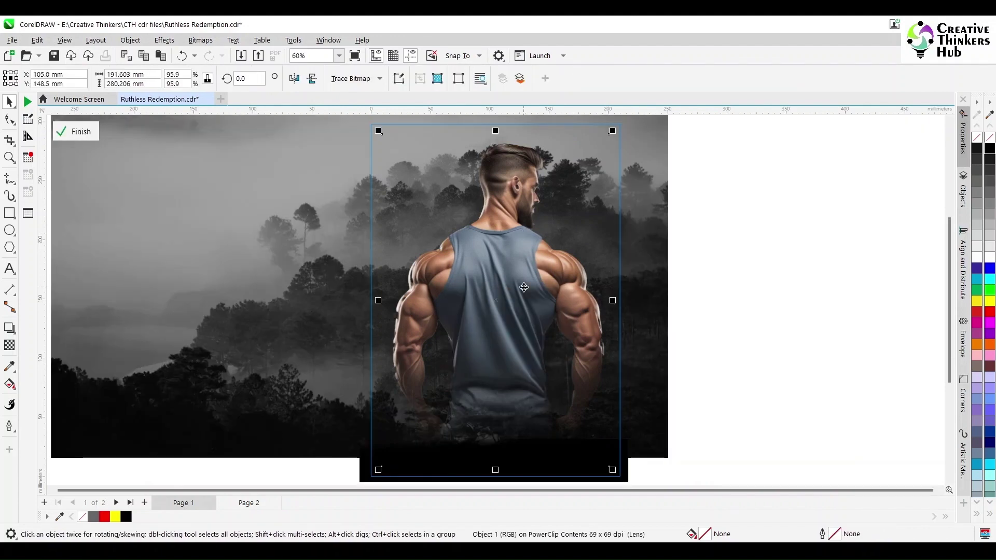
pyautogui.moveTo(524, 287); pyautogui.dragTo(861, 287)
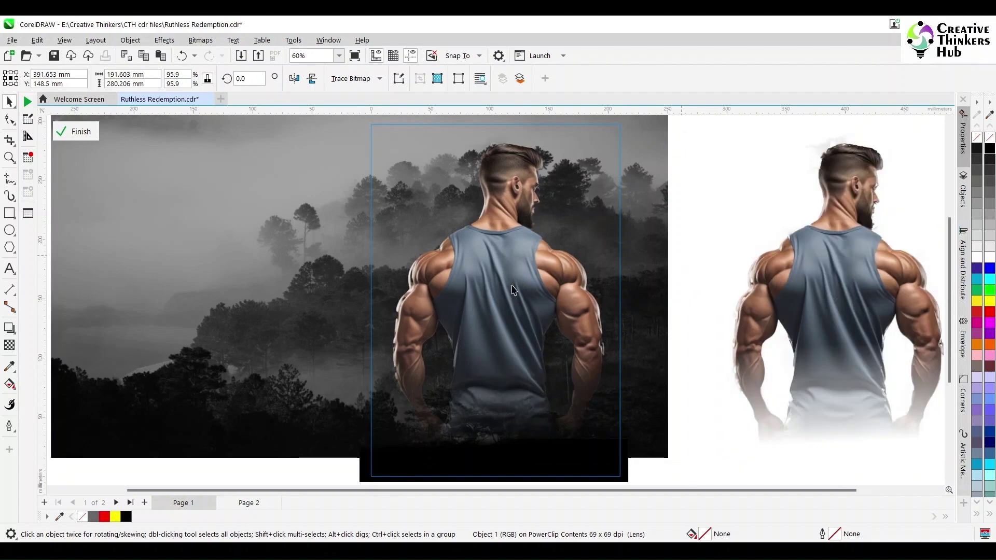
pyautogui.click(200, 40)
pyautogui.click(218, 52)
pyautogui.click(506, 350)
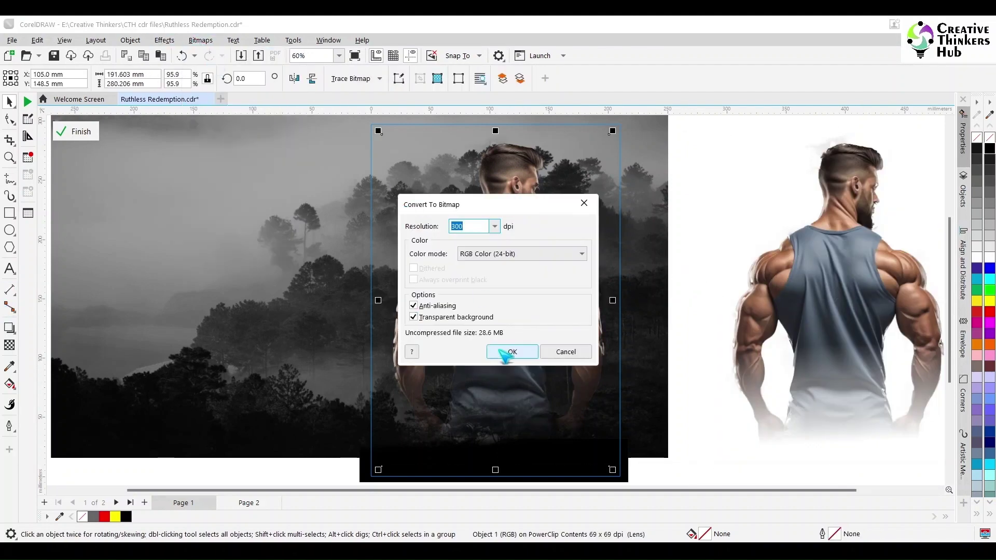
pyautogui.click(9, 345)
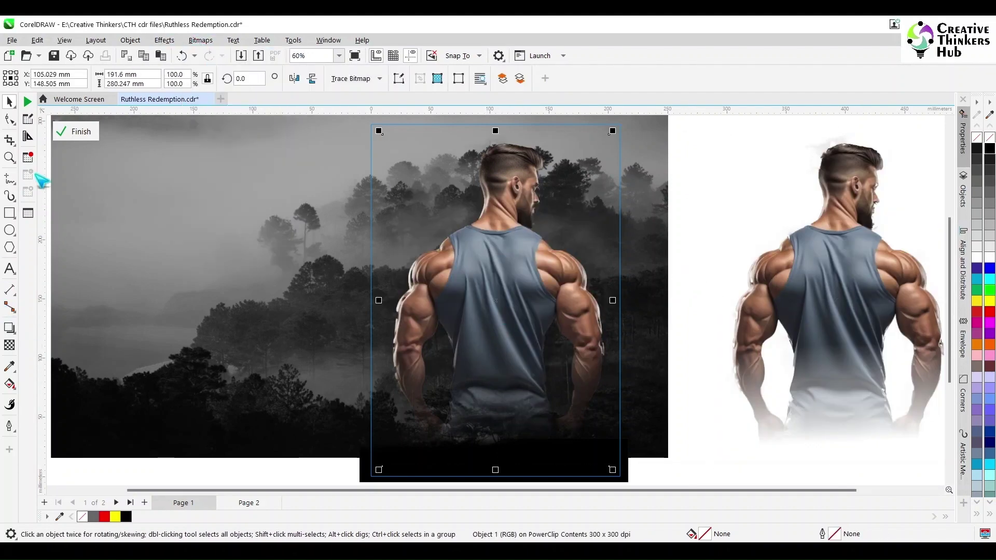
pyautogui.click(167, 78)
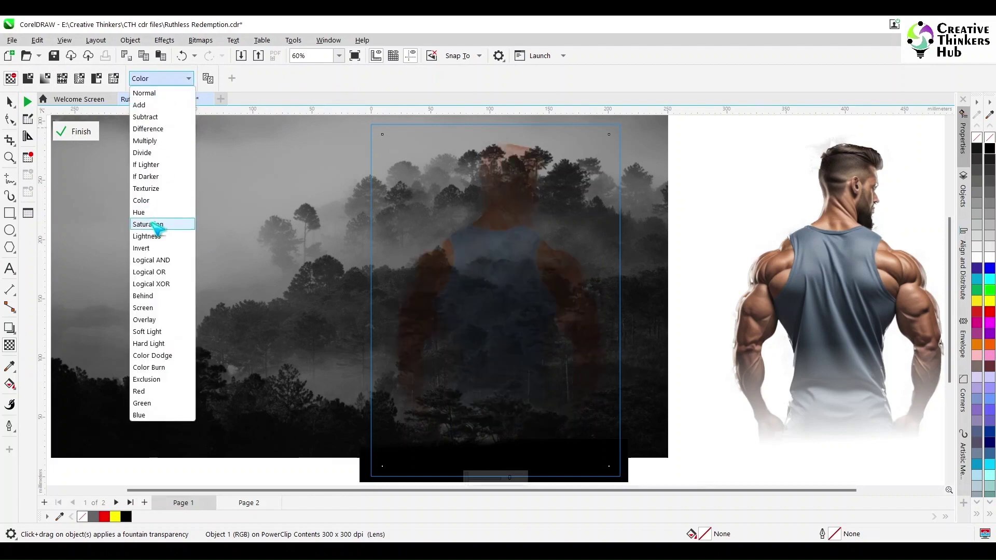
pyautogui.click(151, 242)
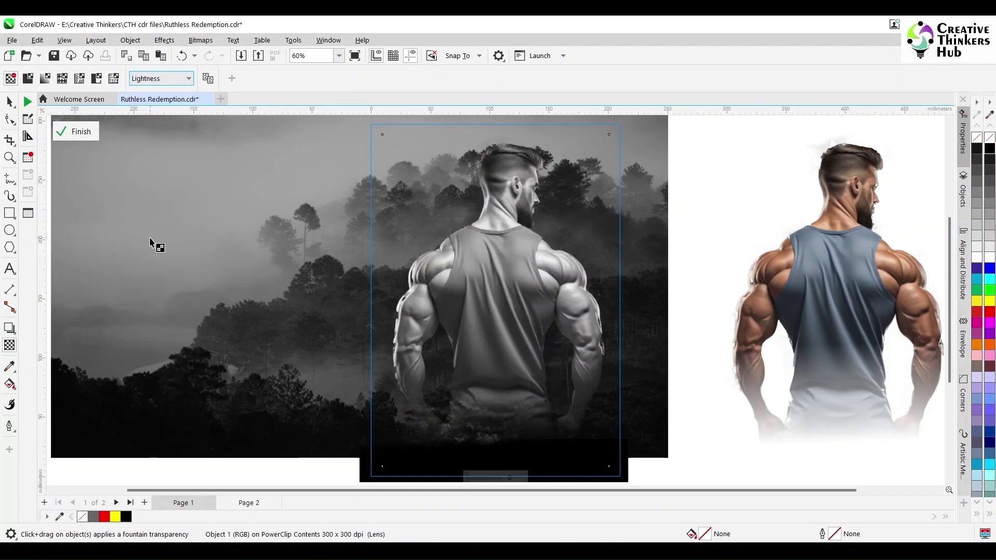
# Step: Delete the spare coloured copy of the man beside the page
pyautogui.press('space')
pyautogui.scroll(-1, 61, 221)
pyautogui.click(773, 353)
pyautogui.press('Delete')
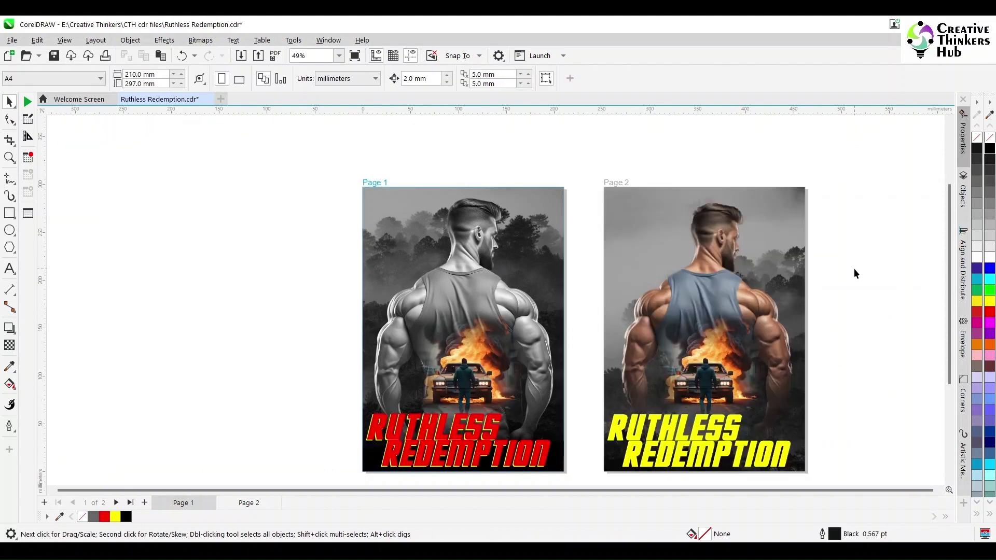
# Step: Select both Page 2 title words and move them up to the poster top
pyautogui.click(728, 318)
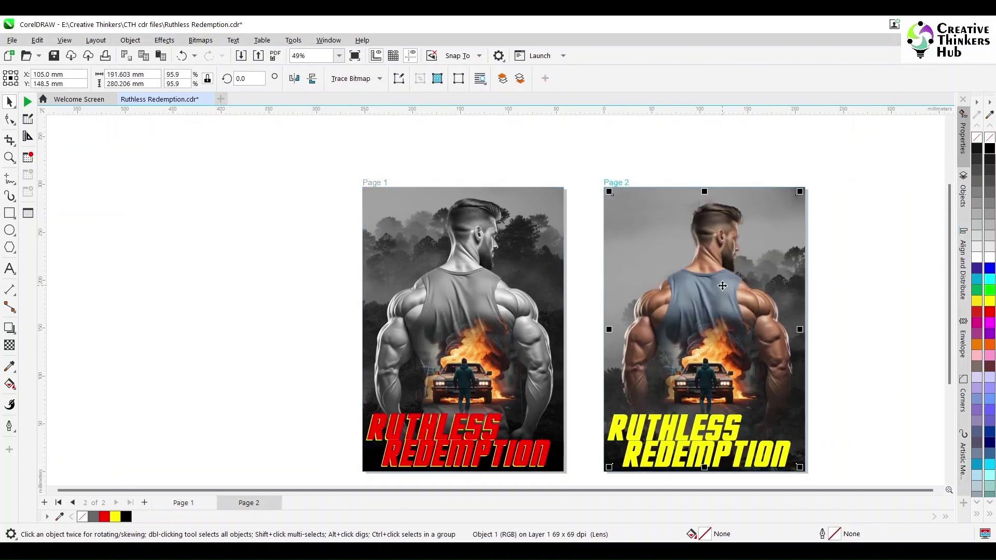
pyautogui.doubleClick(784, 267)
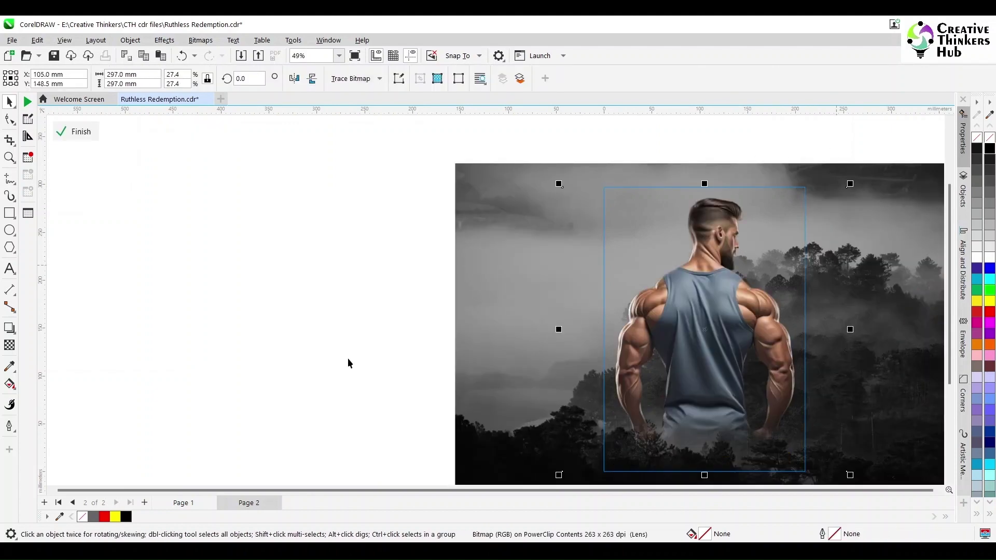
pyautogui.click(332, 357)
pyautogui.press('Escape')
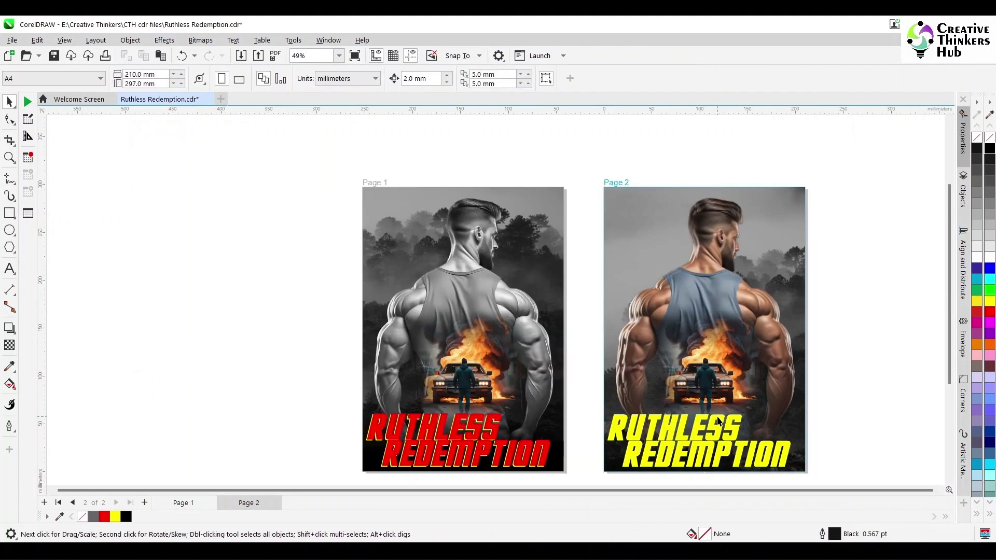
pyautogui.click(715, 430)
pyautogui.keyDown('shift'); pyautogui.click(771, 468); pyautogui.keyUp('shift')
pyautogui.moveTo(783, 459); pyautogui.dragTo(720, 262)
# Step: Rotate the Page 2 RUTHLESS REDEMPTION title about 53° to run diagonally
pyautogui.click(700, 300)
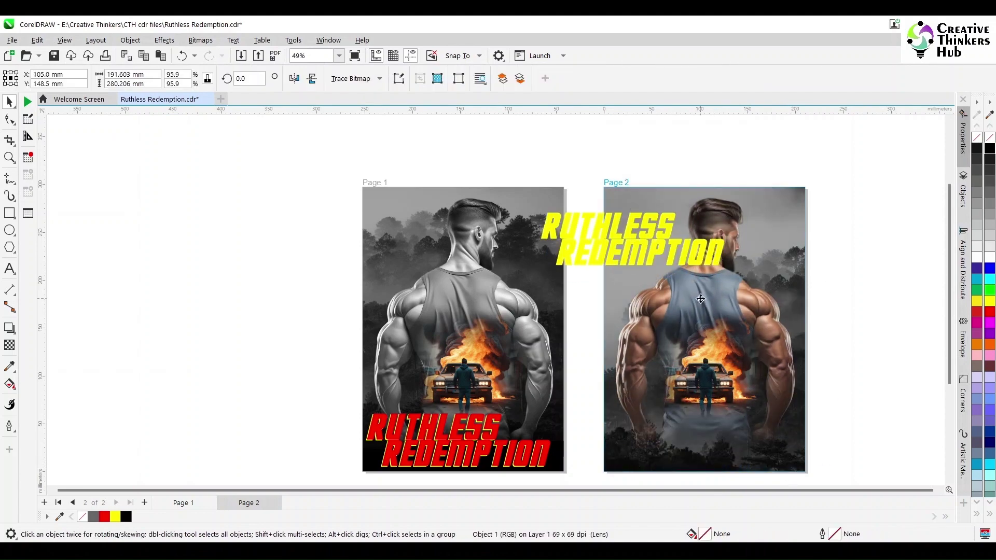
pyautogui.click(700, 299)
pyautogui.scroll(1, 701, 297)
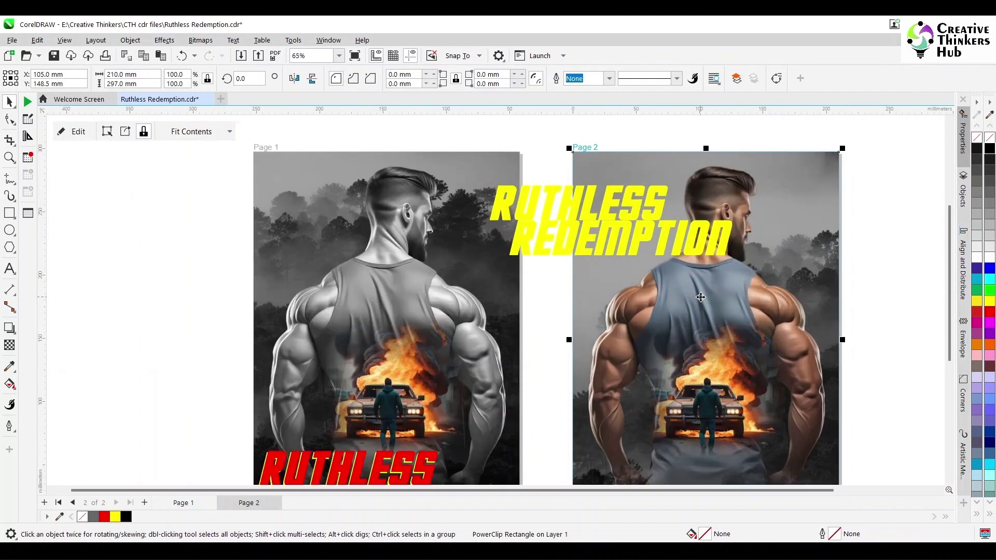
pyautogui.click(714, 250)
pyautogui.keyDown('shift'); pyautogui.click(647, 213); pyautogui.keyUp('shift')
pyautogui.click(720, 247)
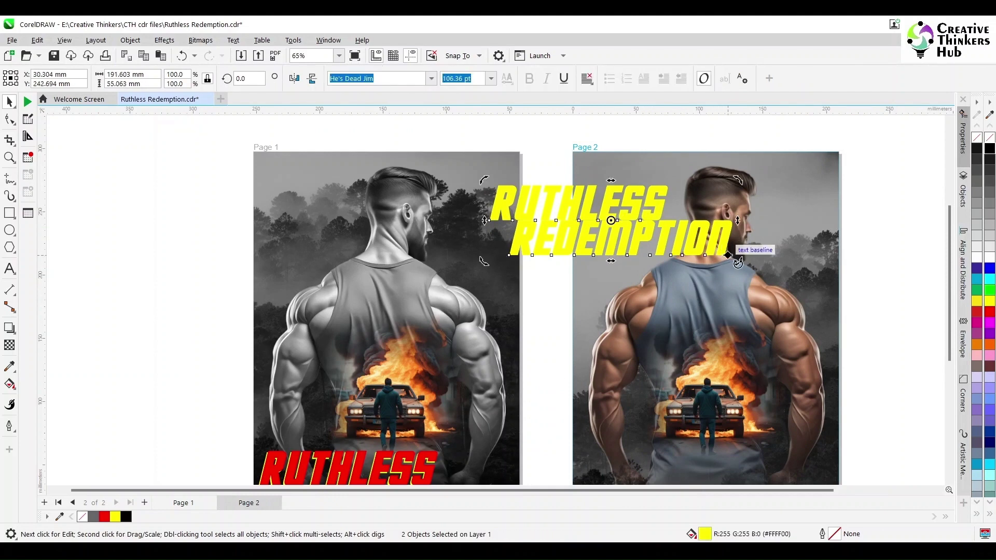
pyautogui.moveTo(737, 259); pyautogui.dragTo(755, 115)
# Step: Shift and shrink the diagonal title, then move RUTHLESS up and right
pyautogui.moveTo(691, 162); pyautogui.dragTo(712, 186)
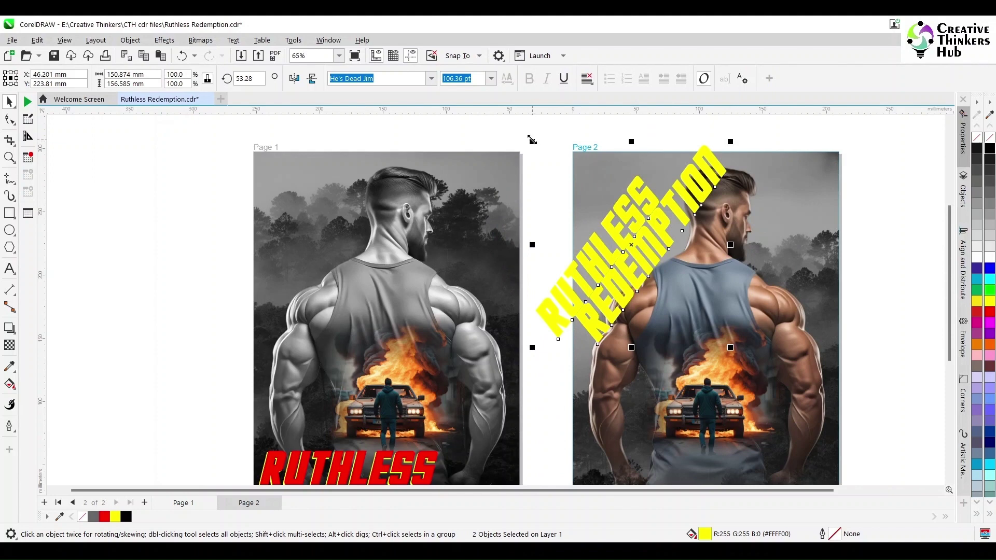
pyautogui.moveTo(532, 140); pyautogui.dragTo(541, 151)
pyautogui.click(612, 233)
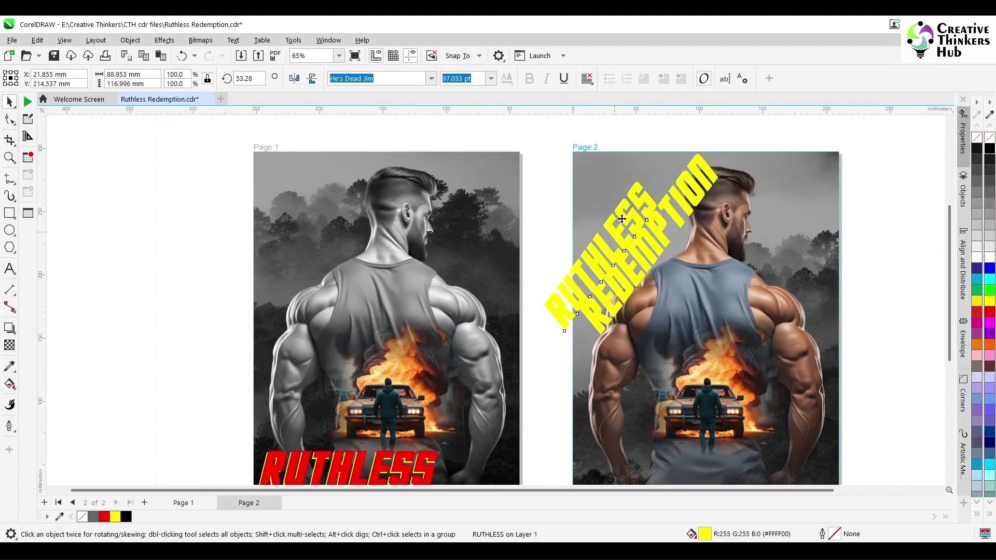
pyautogui.moveTo(621, 218); pyautogui.dragTo(637, 194)
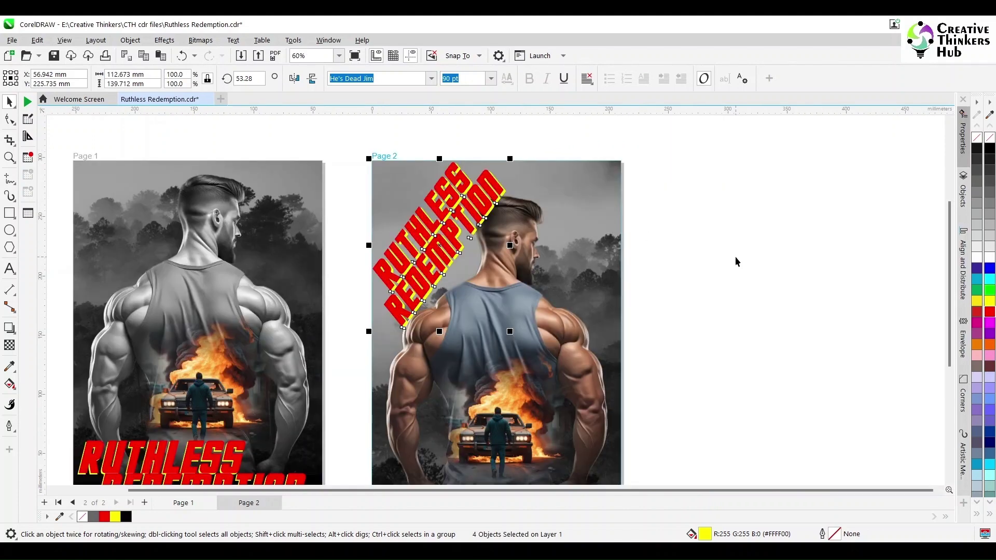
pyautogui.click(725, 270)
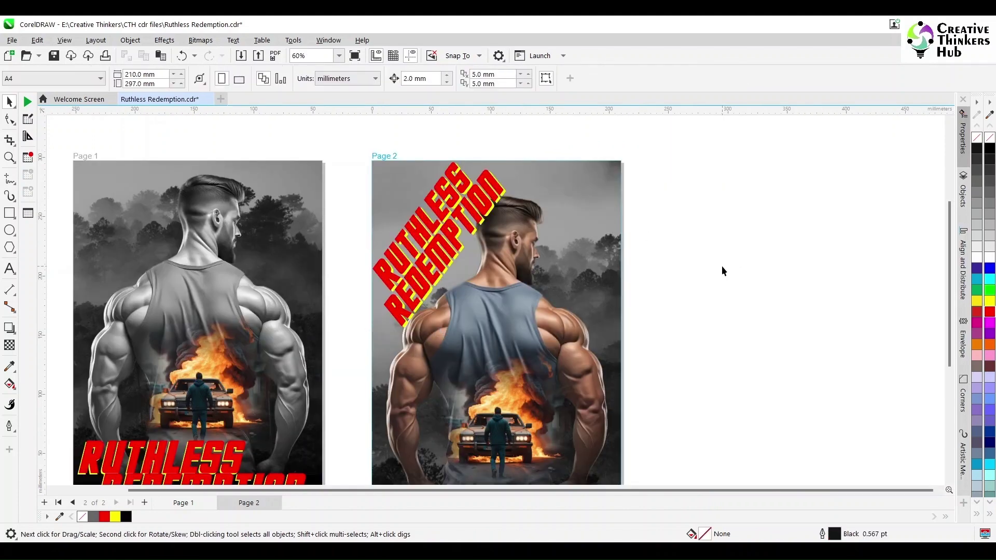
# Step: Reselect the rotated Page 2 title, then deselect it
pyautogui.moveTo(366, 156); pyautogui.dragTo(521, 337)
pyautogui.click(459, 241)
pyautogui.click(714, 303)
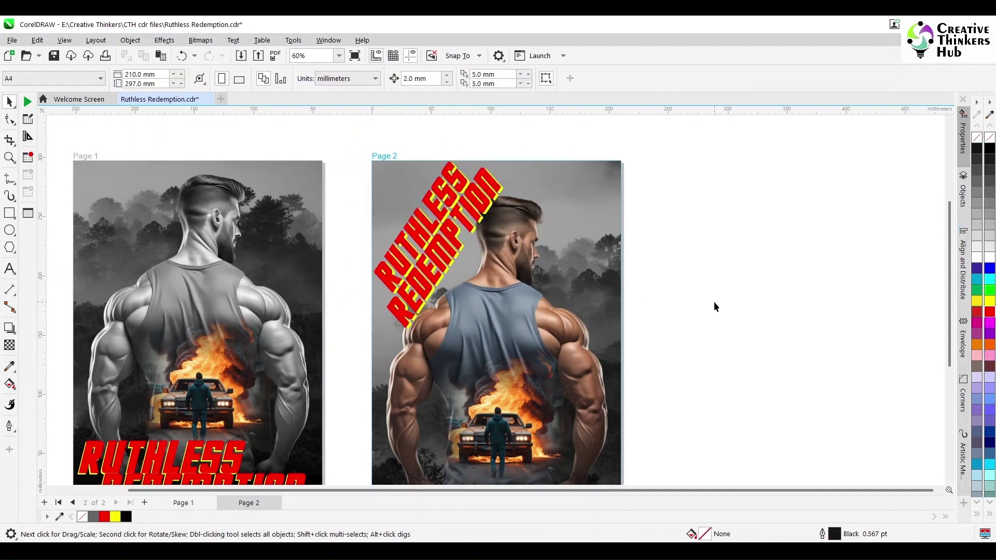
pyautogui.scroll(-1, 713, 306)
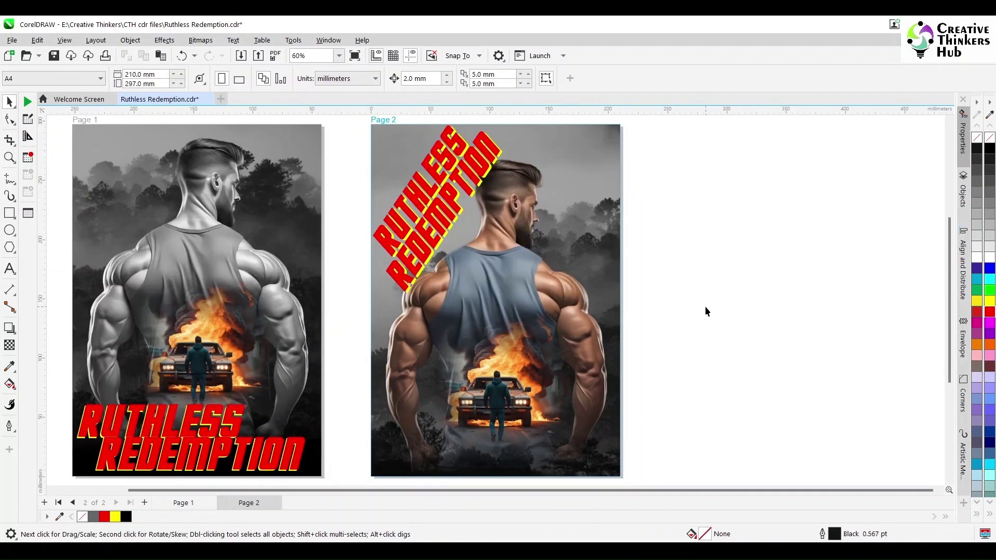
# Step: Set the burning car image on Page 2 to Add merge mode
pyautogui.click(501, 395)
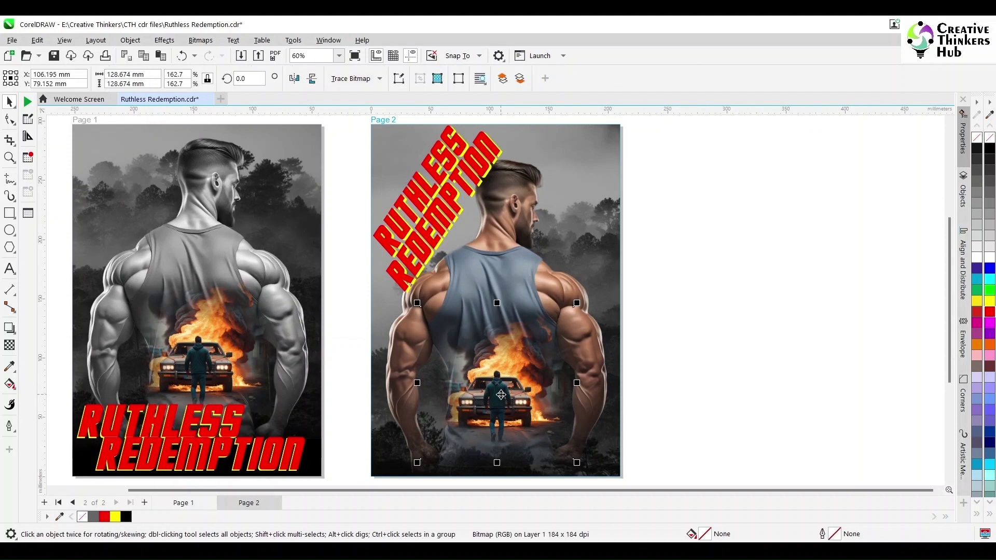
pyautogui.click(10, 345)
pyautogui.click(159, 79)
pyautogui.click(158, 89)
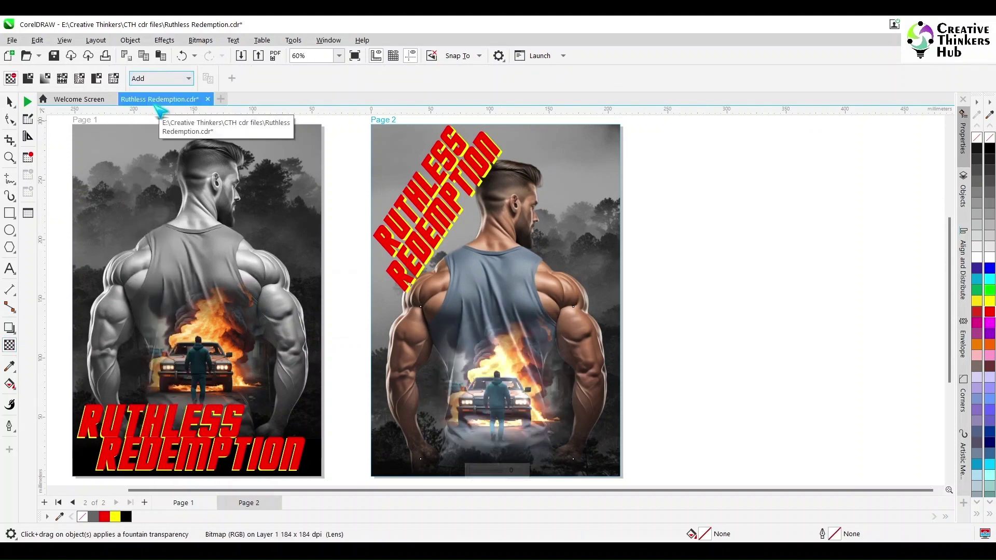
# Step: Enlarge the burning car image and position it over the man's torso
pyautogui.click(10, 102)
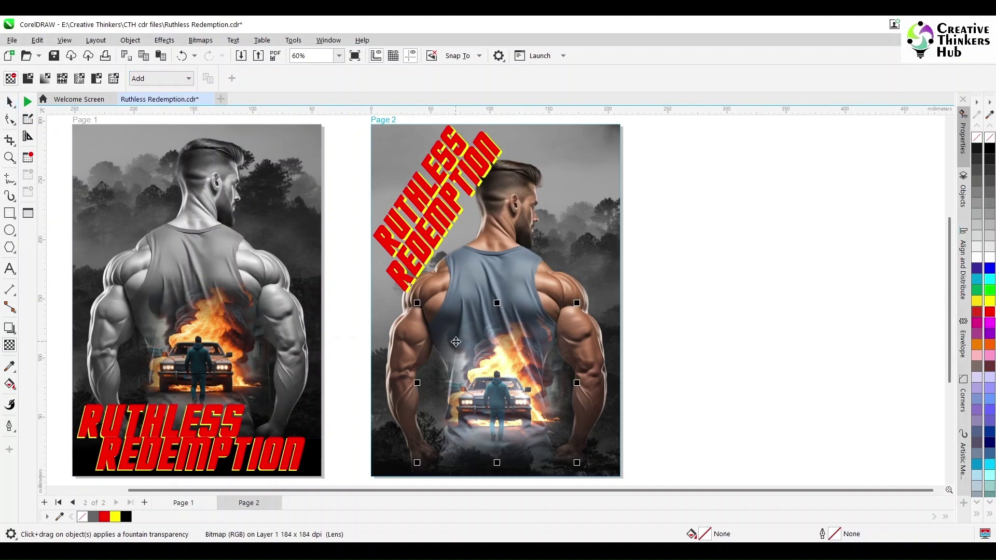
pyautogui.moveTo(578, 302); pyautogui.dragTo(592, 287)
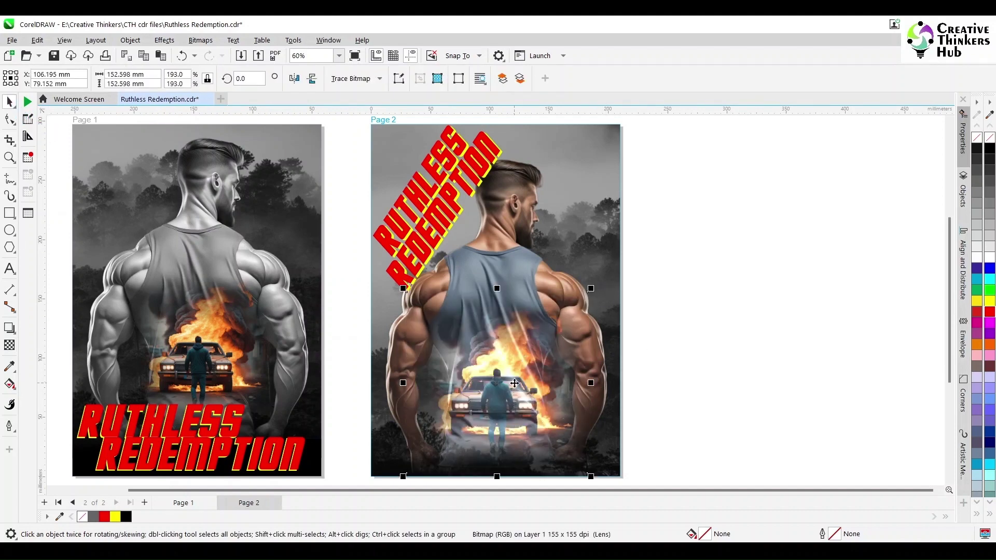
pyautogui.moveTo(514, 383); pyautogui.dragTo(508, 368)
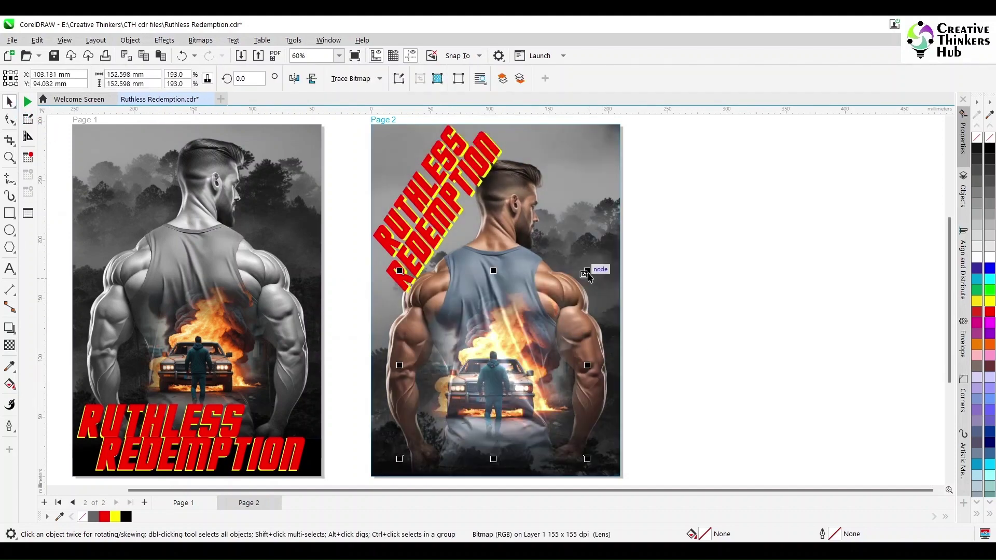
pyautogui.moveTo(586, 271); pyautogui.dragTo(610, 247)
pyautogui.moveTo(519, 364)
pyautogui.mouseDown()
pyautogui.moveTo(522, 354)
pyautogui.moveTo(520, 382)
pyautogui.mouseUp()
pyautogui.click(683, 389)
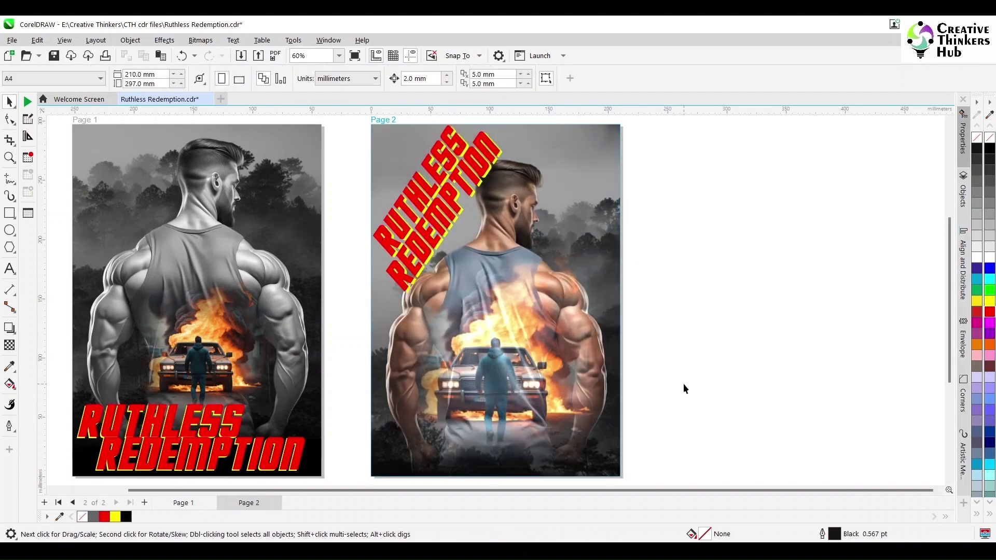
# Step: Fit both pages in the window, then zoom in around both posters
pyautogui.click(339, 55)
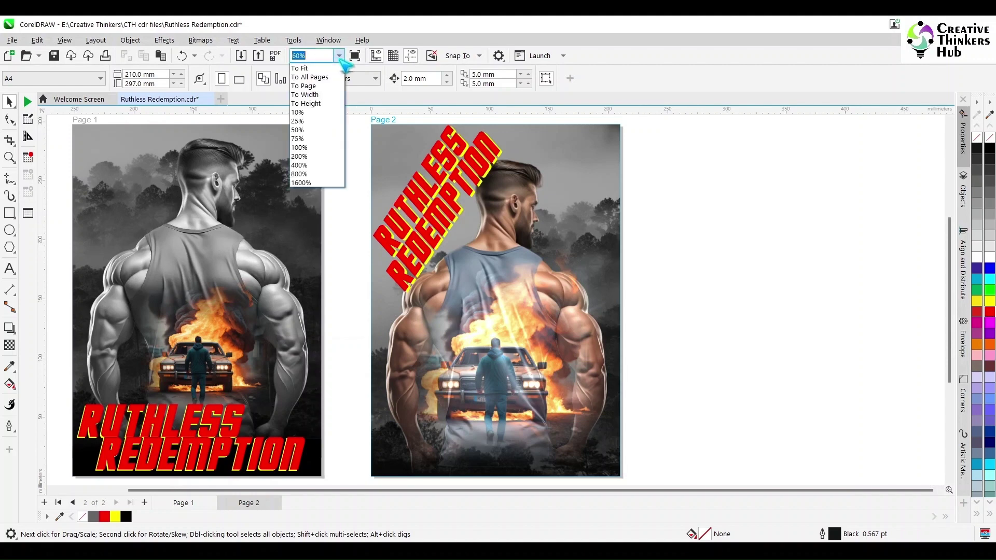
pyautogui.click(306, 70)
pyautogui.click(9, 158)
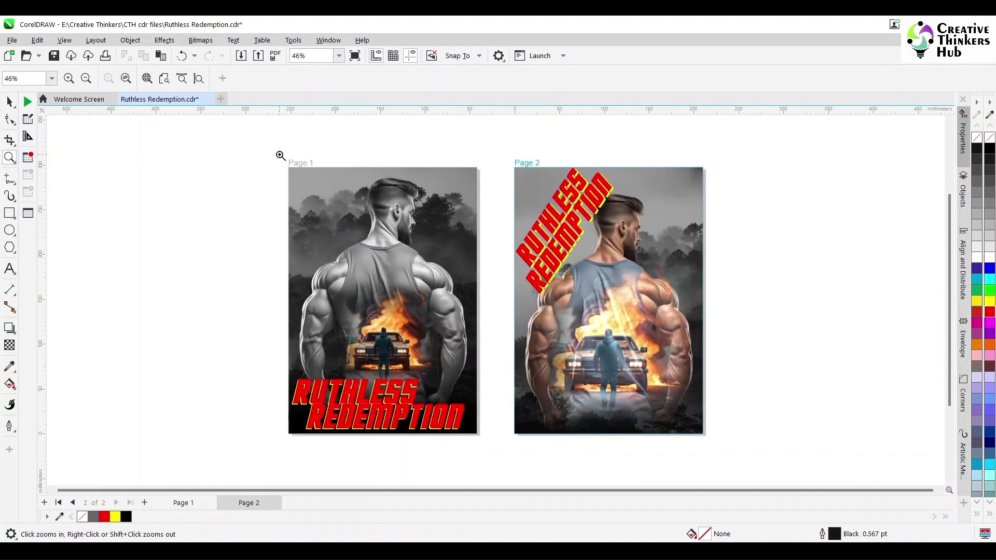
pyautogui.moveTo(281, 159); pyautogui.dragTo(712, 444)
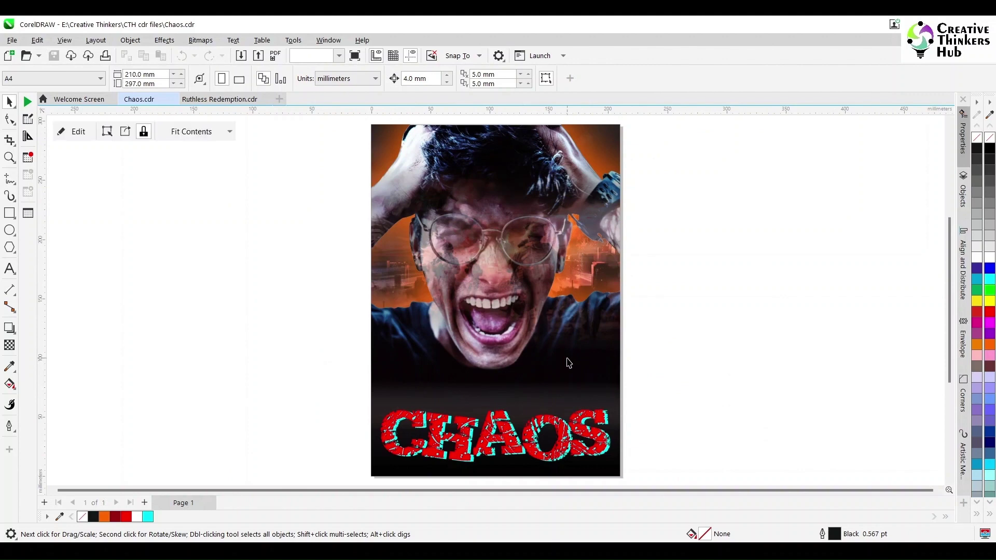
pyautogui.click(569, 363)
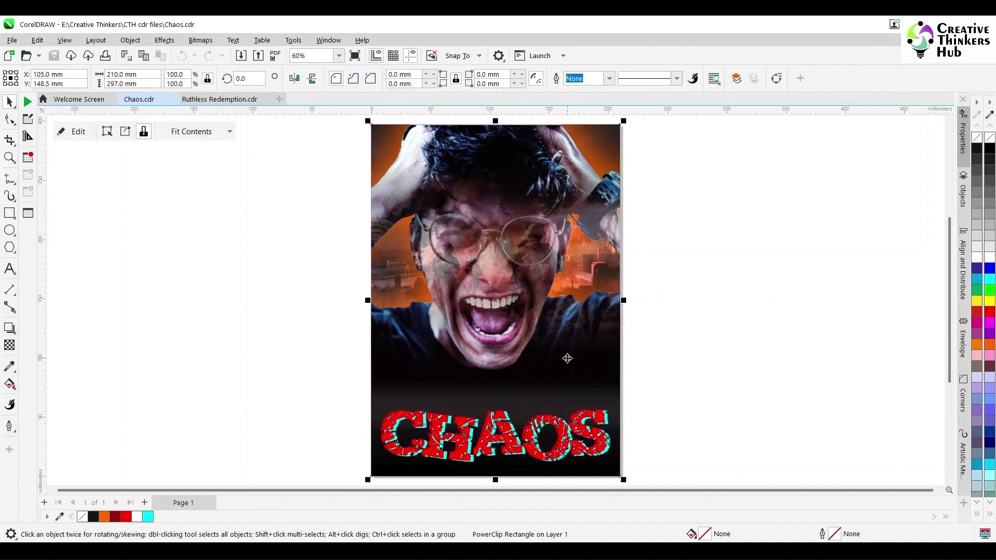
# Step: Inside the CHAOS poster frame, move the face left and the city right, then undo
pyautogui.keyDown('ctrl'); pyautogui.click(569, 363); pyautogui.keyUp('ctrl')
pyautogui.click(544, 318)
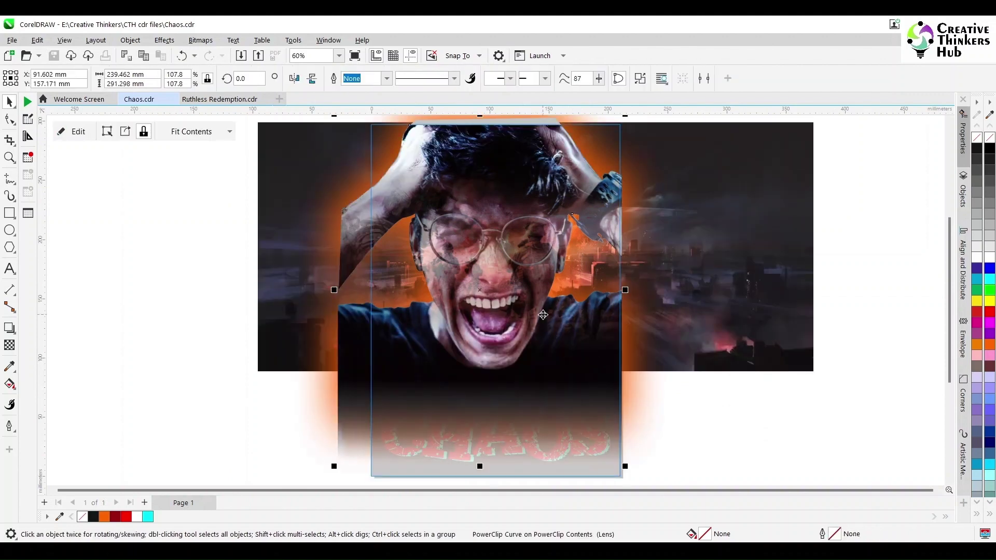
pyautogui.moveTo(544, 319); pyautogui.dragTo(306, 353)
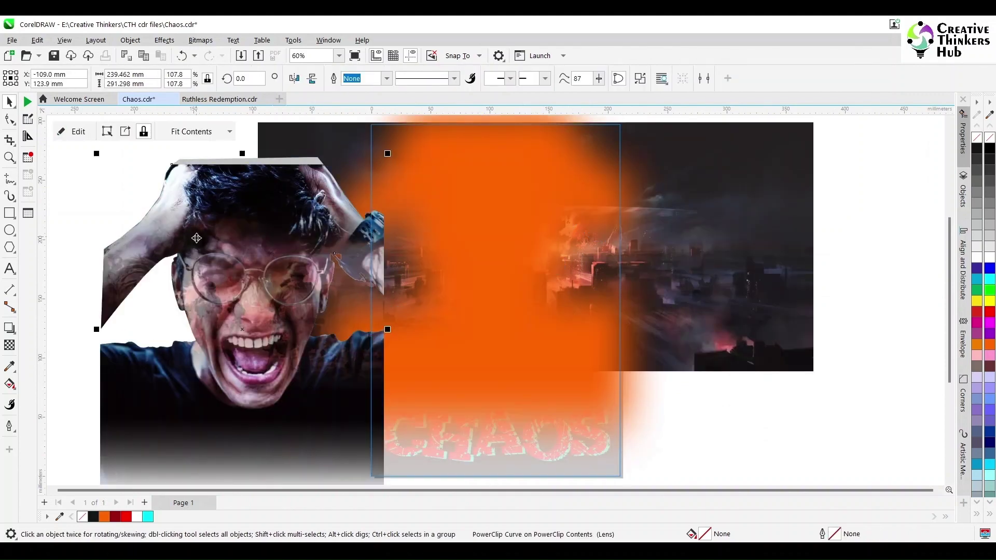
pyautogui.click(703, 294)
pyautogui.moveTo(703, 294); pyautogui.dragTo(885, 306)
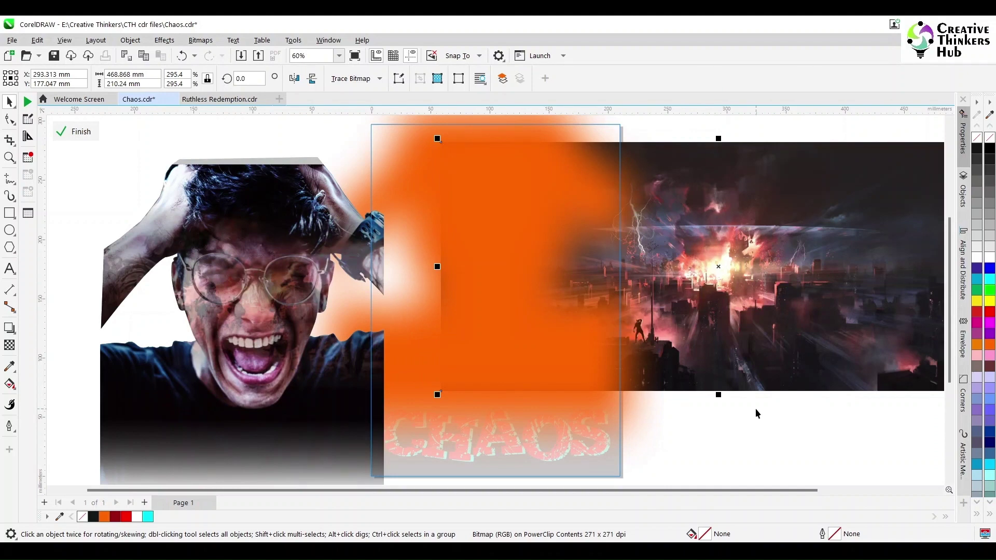
pyautogui.hotkey('ctrl', 'z')
pyautogui.hotkey('ctrl', 'z')
pyautogui.hotkey('ctrl', 'z')
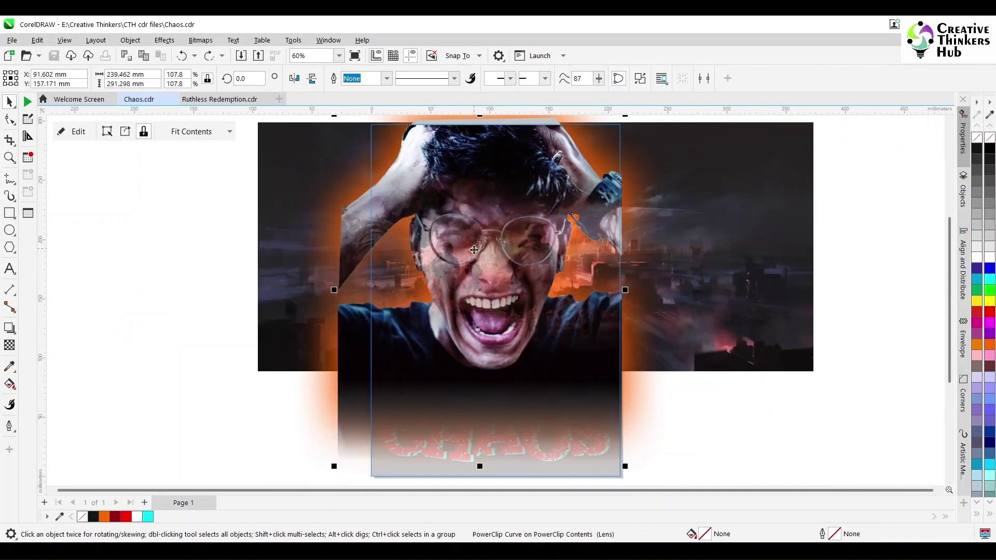
# Step: Re-enter the frame and move images left, to the upper left, and the face right
pyautogui.click(473, 251)
pyautogui.click(473, 251)
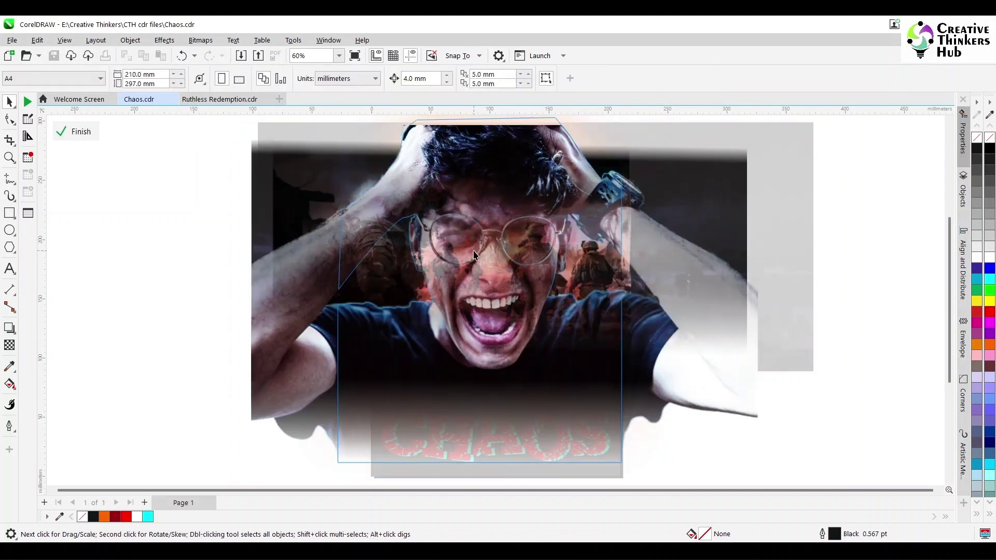
pyautogui.moveTo(462, 282); pyautogui.dragTo(135, 327)
pyautogui.moveTo(481, 151); pyautogui.dragTo(160, 142)
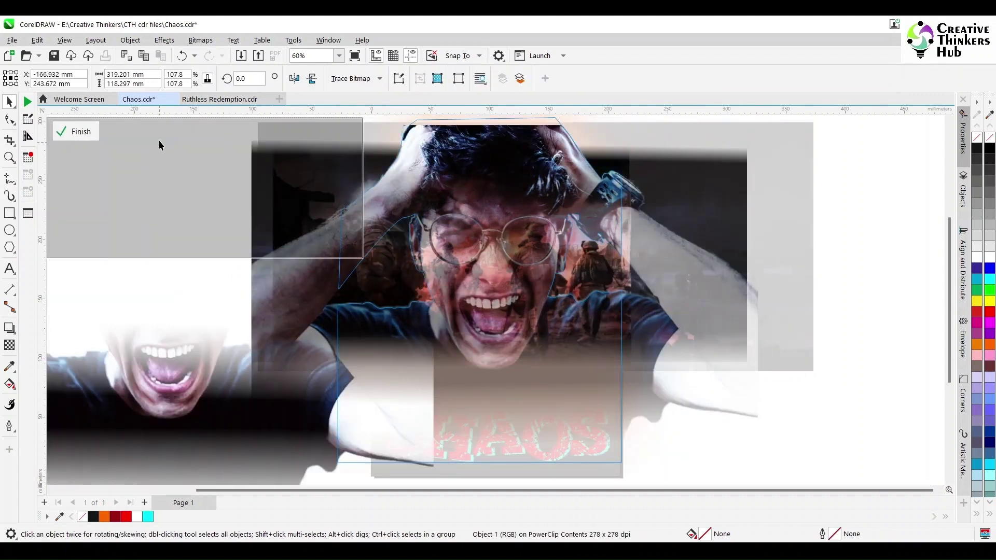
pyautogui.moveTo(558, 252); pyautogui.dragTo(879, 275)
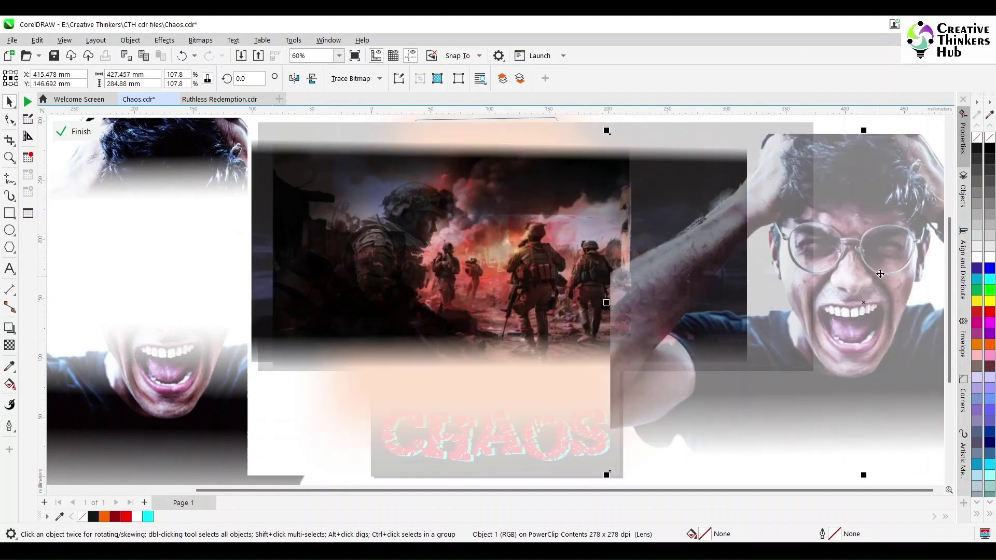
# Step: Nudge the soldiers image, undo it, and open the soldier battlefield photo in Photos
pyautogui.click(9, 344)
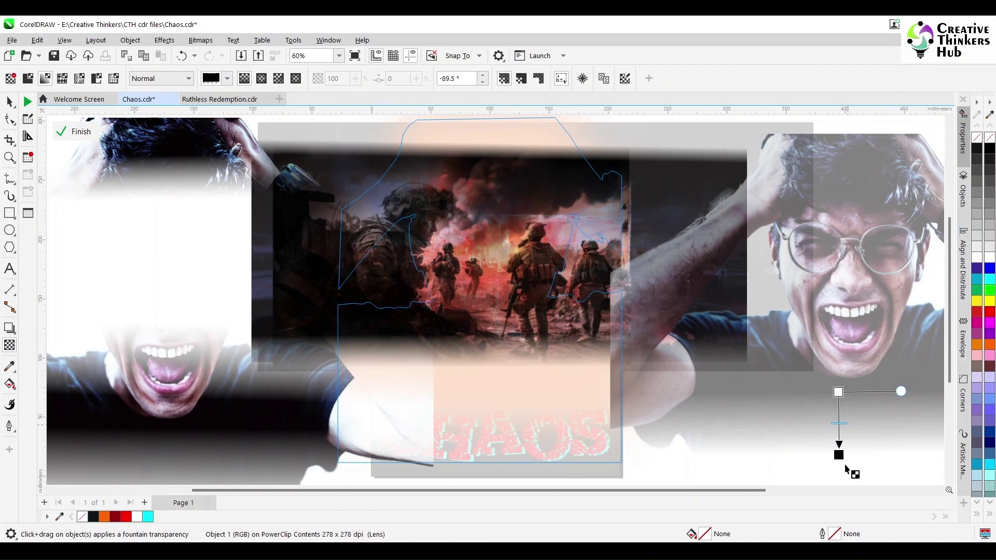
pyautogui.click(10, 102)
pyautogui.click(503, 189)
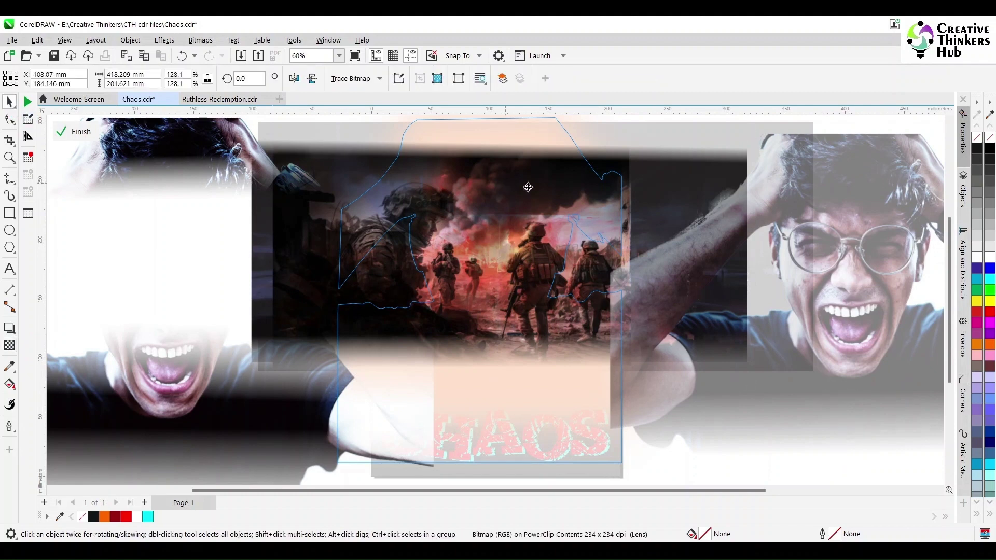
pyautogui.moveTo(605, 231); pyautogui.dragTo(606, 230)
pyautogui.hotkey('ctrl', 'z')
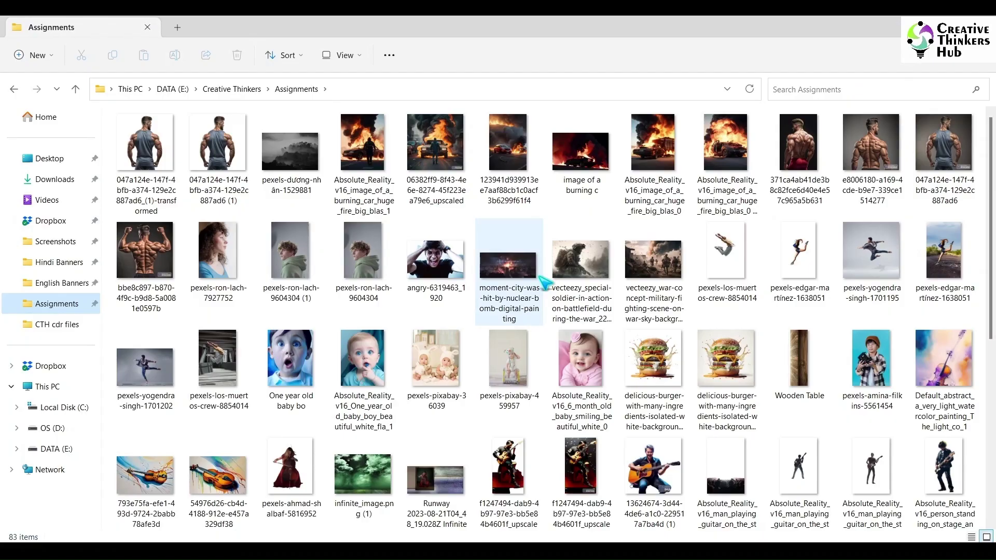
pyautogui.doubleClick(595, 262)
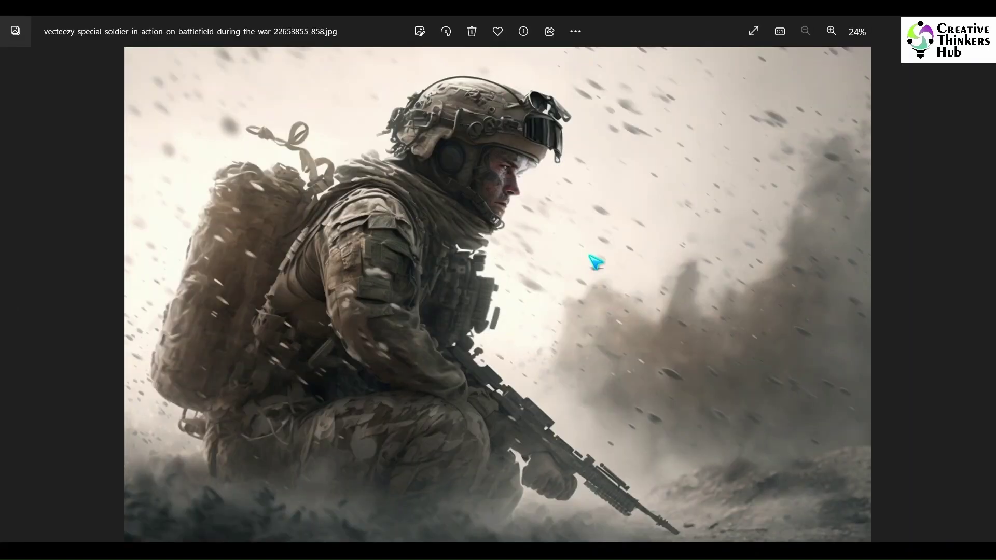
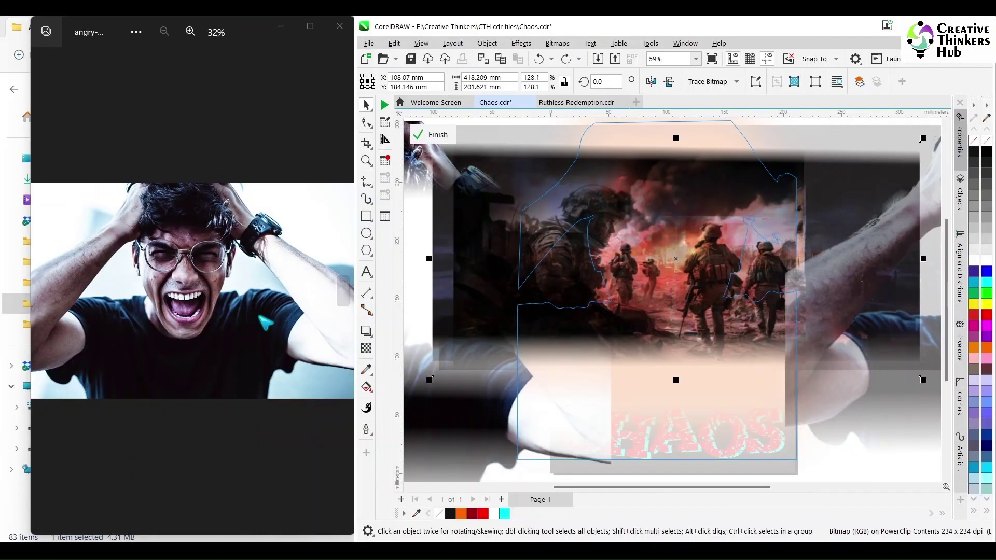
# Step: Step through the reference photos to the soldier battlefield shot
pyautogui.click(343, 289)
pyautogui.click(345, 285)
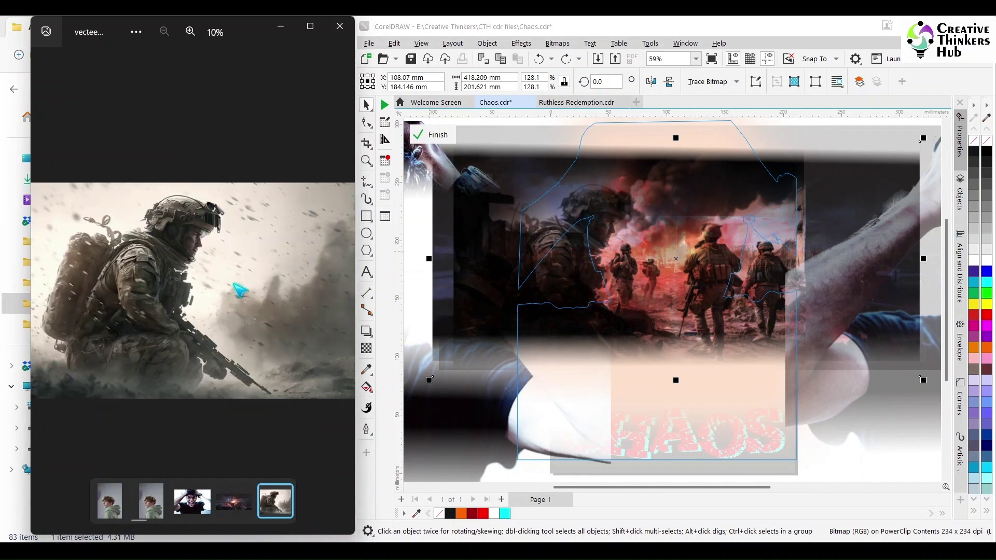
pyautogui.press('Right')
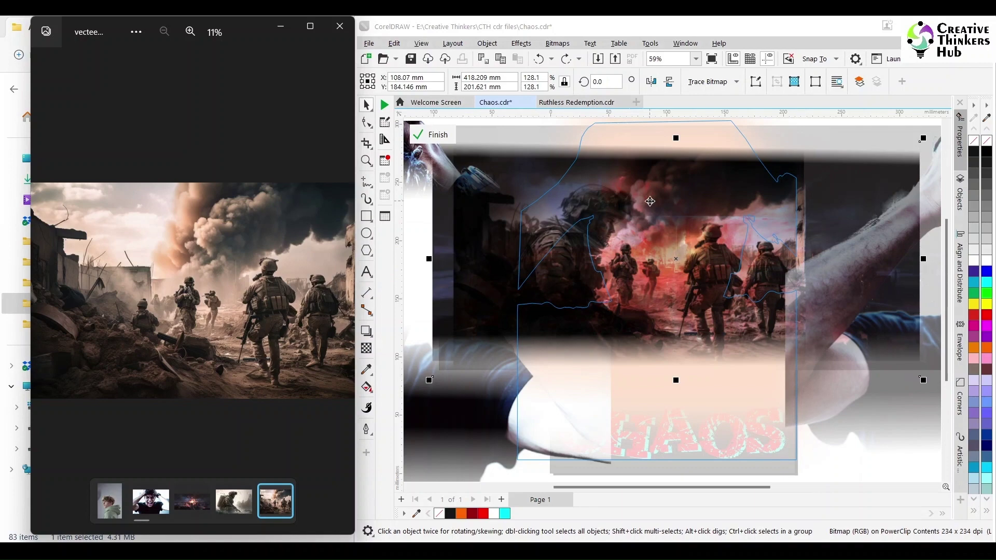
# Step: Exit PowerClip editing so the full CHAOS poster shows, deselect, and close the photo viewer
pyautogui.click(688, 188)
pyautogui.hotkey('ctrl', 'z')
pyautogui.hotkey('ctrl', 'z')
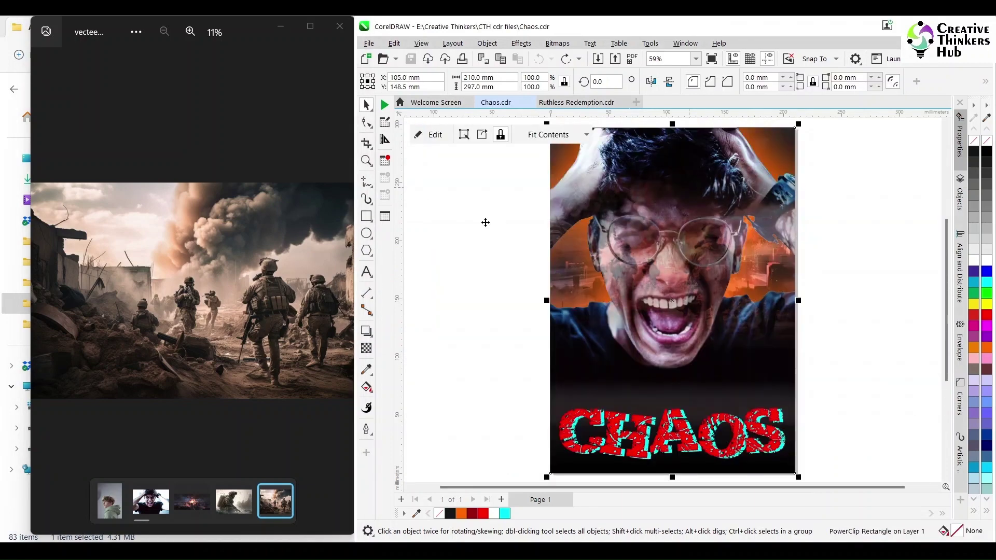
pyautogui.click(486, 222)
pyautogui.click(340, 26)
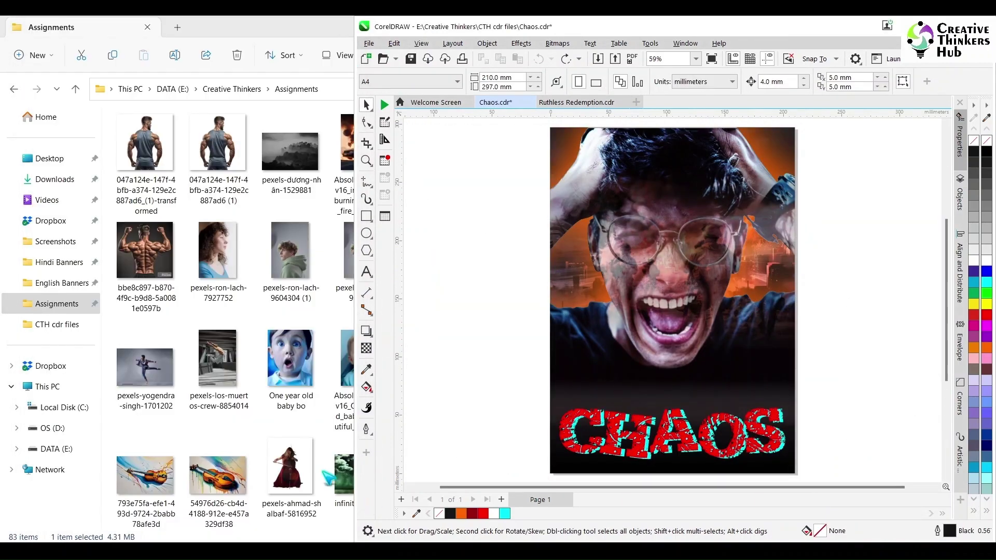
# Step: Drag both vecteezy soldier photos from the Assignments folder into Chaos.cdr
pyautogui.click(328, 477)
pyautogui.click(586, 275)
pyautogui.keyDown('ctrl'); pyautogui.click(665, 277); pyautogui.keyUp('ctrl')
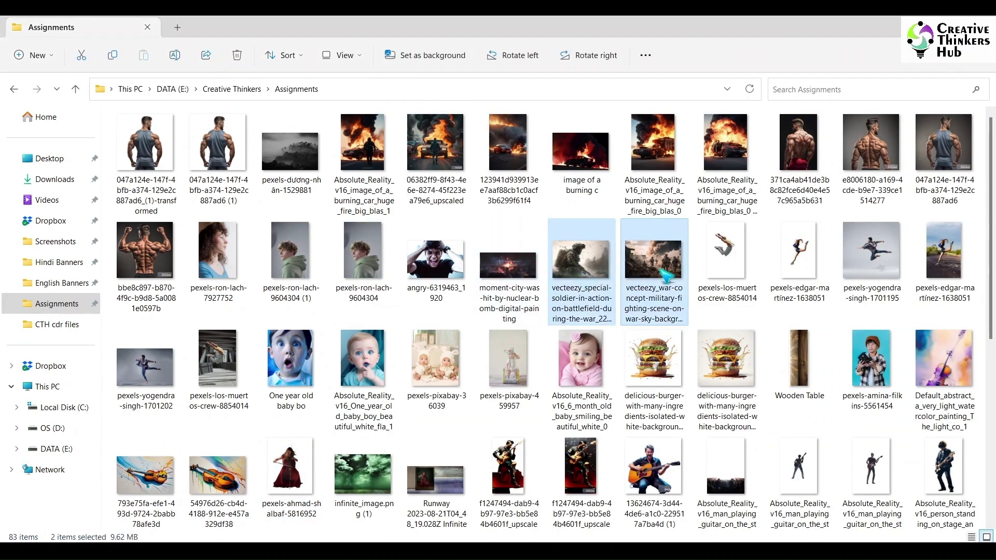
pyautogui.moveTo(513, 540)
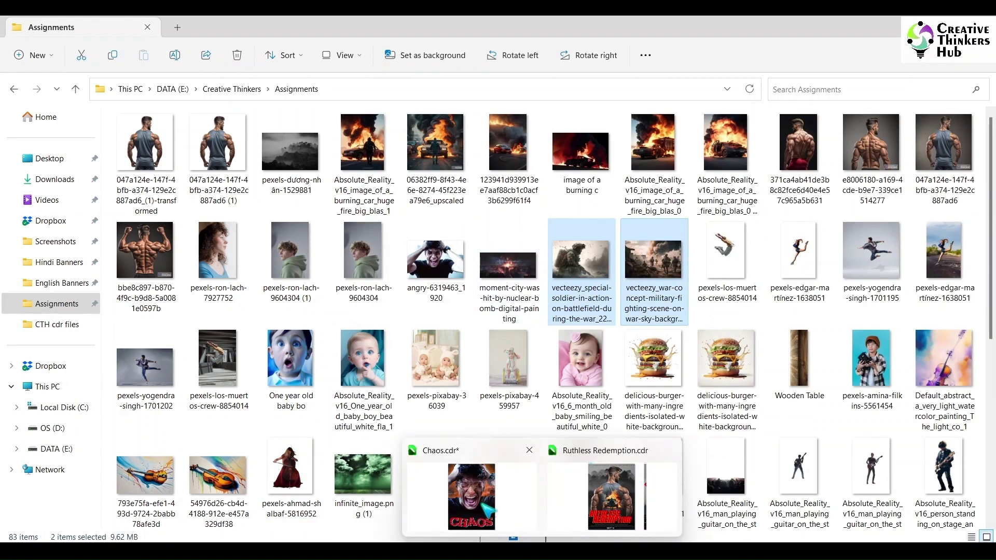
pyautogui.click(488, 511)
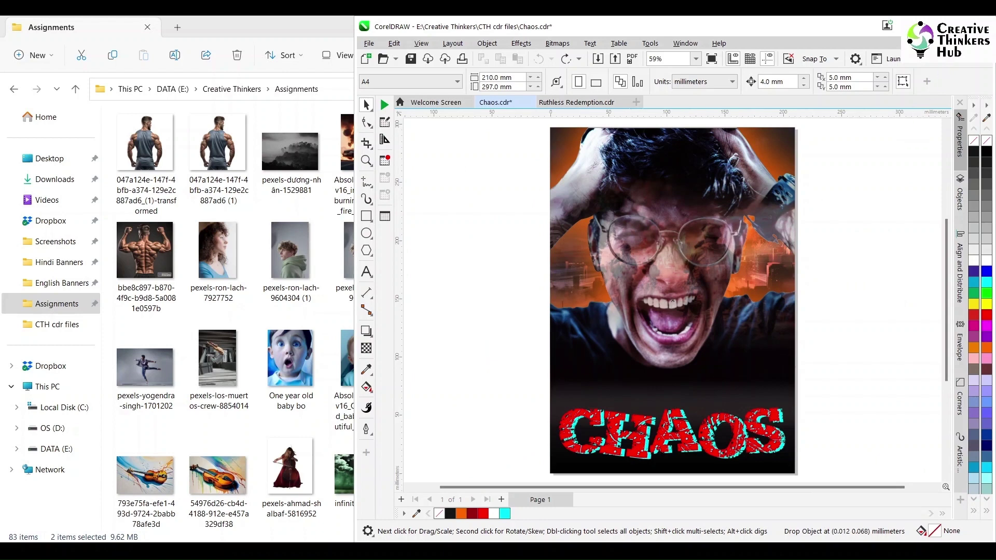
pyautogui.moveTo(549, 473); pyautogui.dragTo(550, 473)
# Step: Zoom out and place the photos side by side, soldier overlapping the battlefield's left edge
pyautogui.click(956, 26)
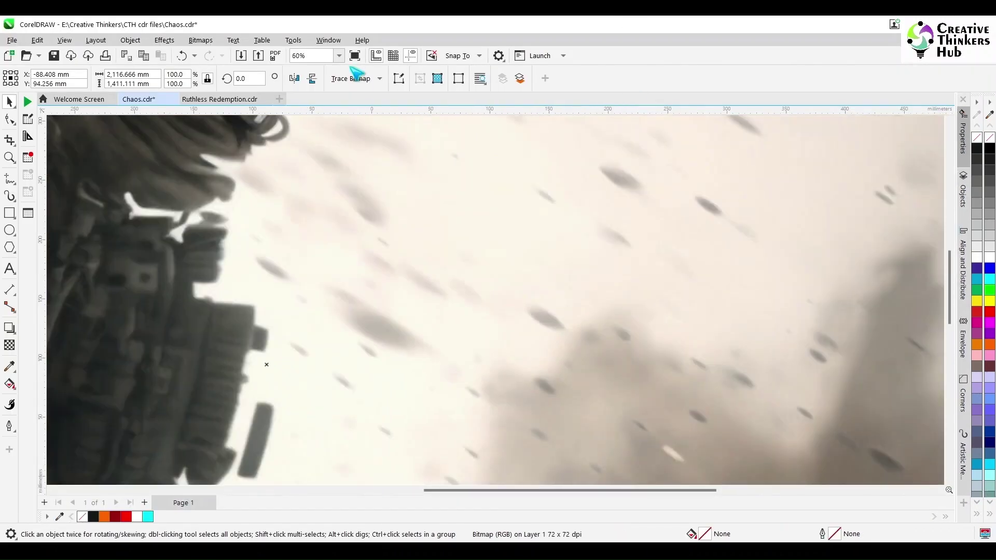
pyautogui.click(340, 56)
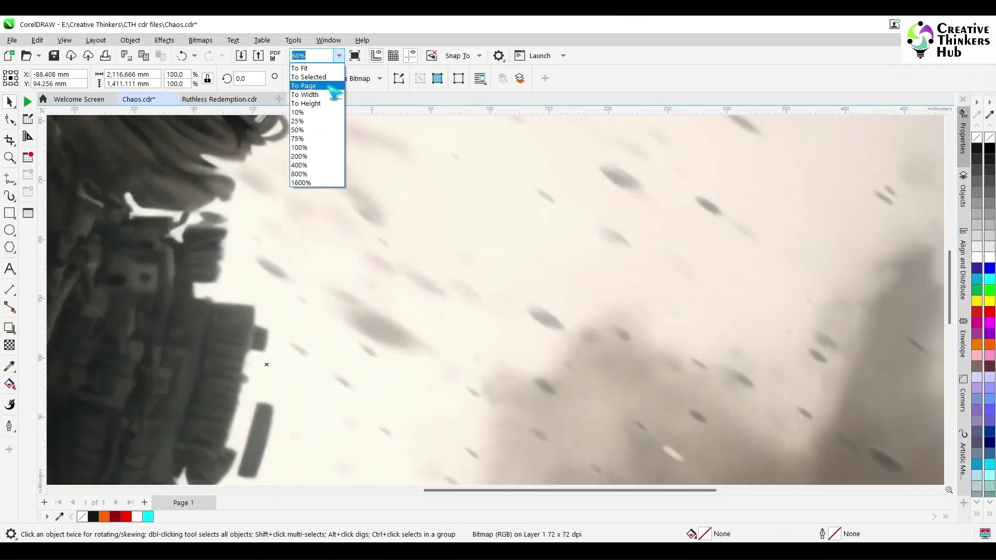
pyautogui.click(332, 77)
pyautogui.moveTo(568, 318); pyautogui.dragTo(295, 317)
pyautogui.click(622, 310)
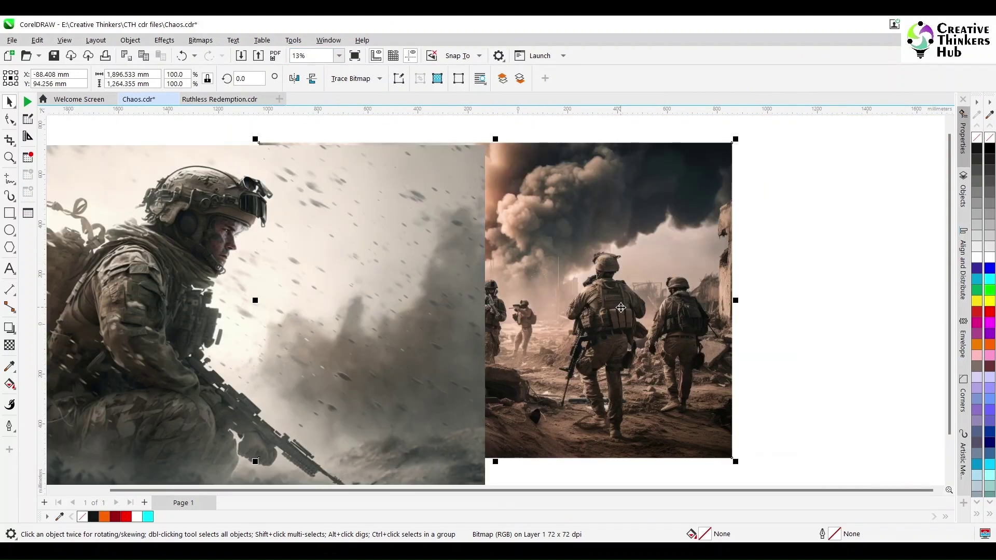
pyautogui.moveTo(620, 308); pyautogui.dragTo(914, 286)
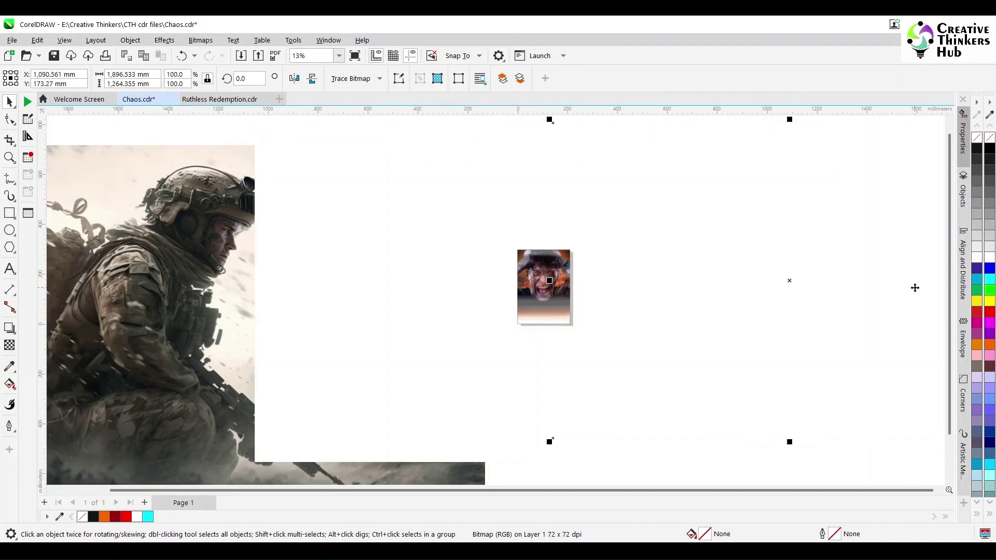
pyautogui.click(353, 308)
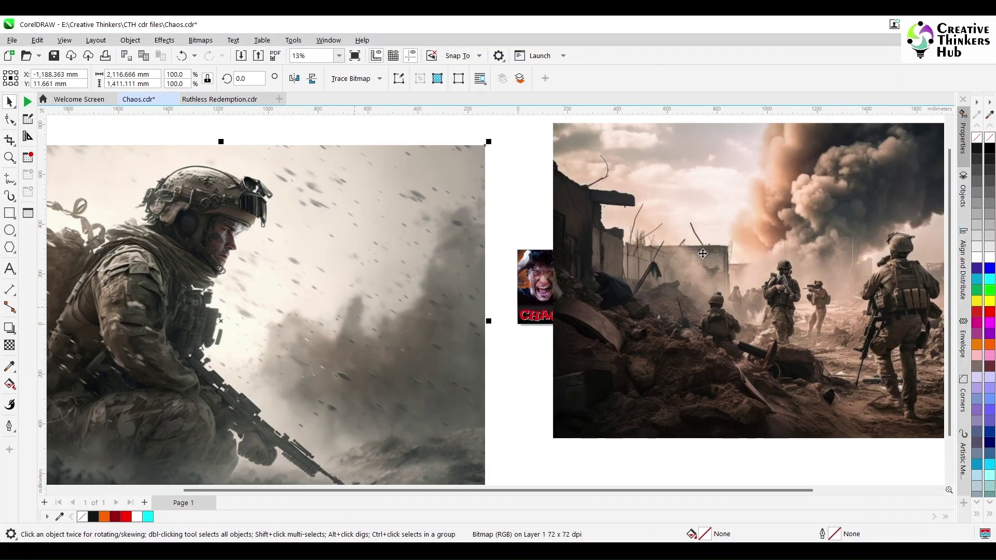
pyautogui.moveTo(702, 253); pyautogui.dragTo(640, 262)
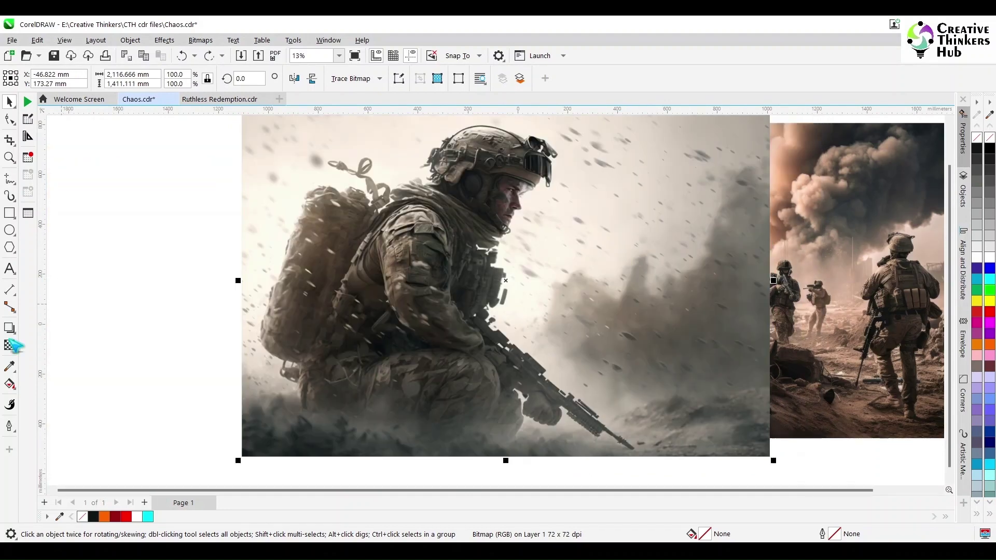
# Step: Fade the crouching soldier photo with a fountain transparency, convert it to a 300 dpi bitmap, and shrink it
pyautogui.click(11, 345)
pyautogui.moveTo(563, 271); pyautogui.dragTo(714, 222)
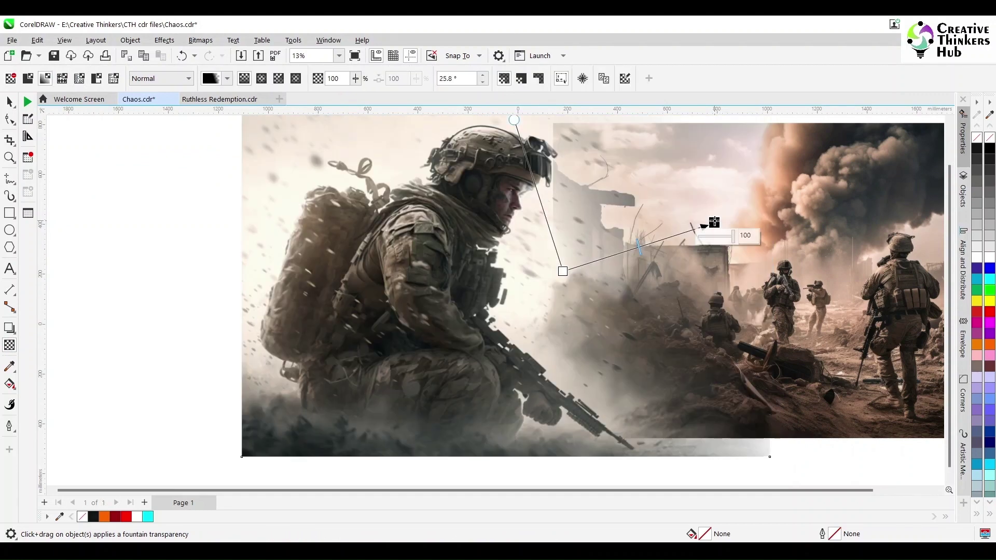
pyautogui.click(200, 40)
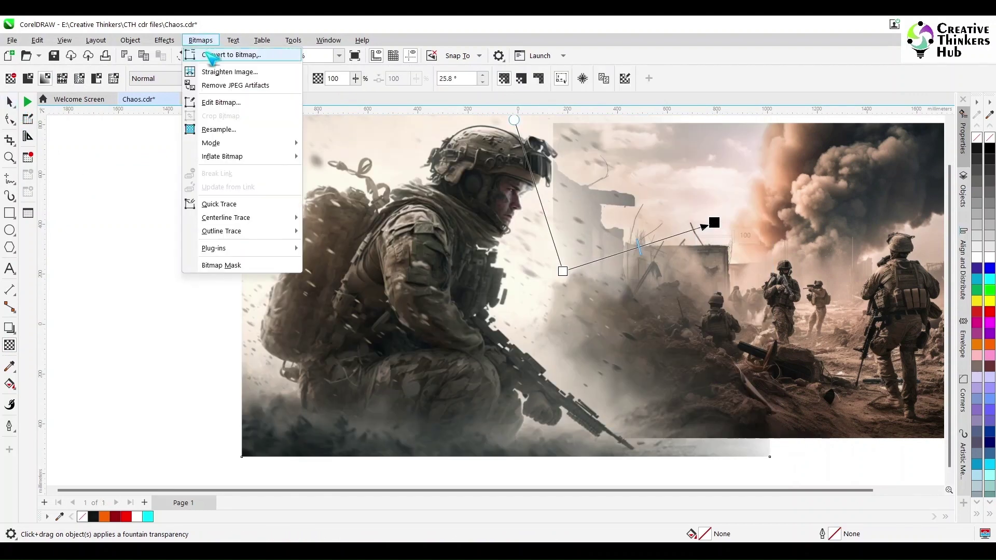
pyautogui.click(223, 58)
pyautogui.click(512, 352)
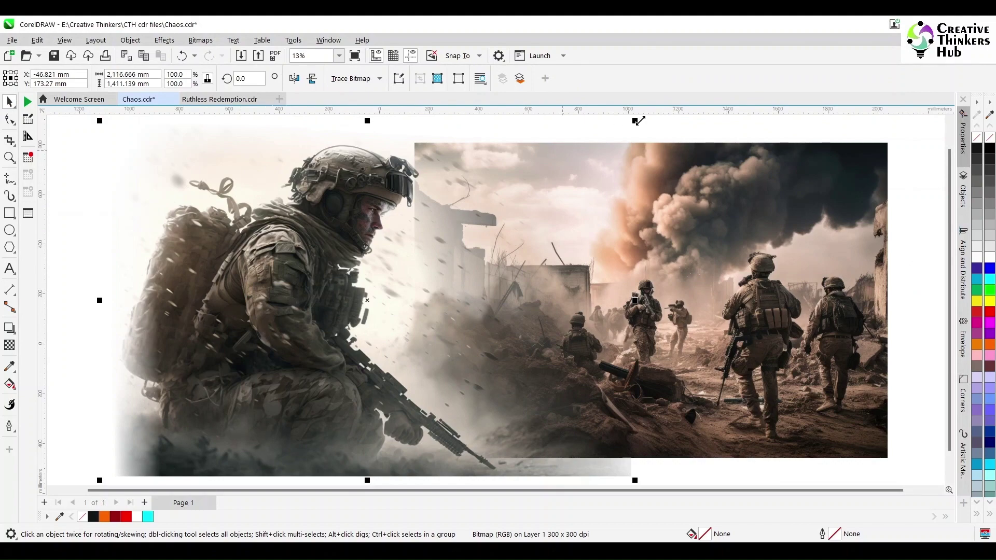
pyautogui.moveTo(638, 121); pyautogui.dragTo(496, 214)
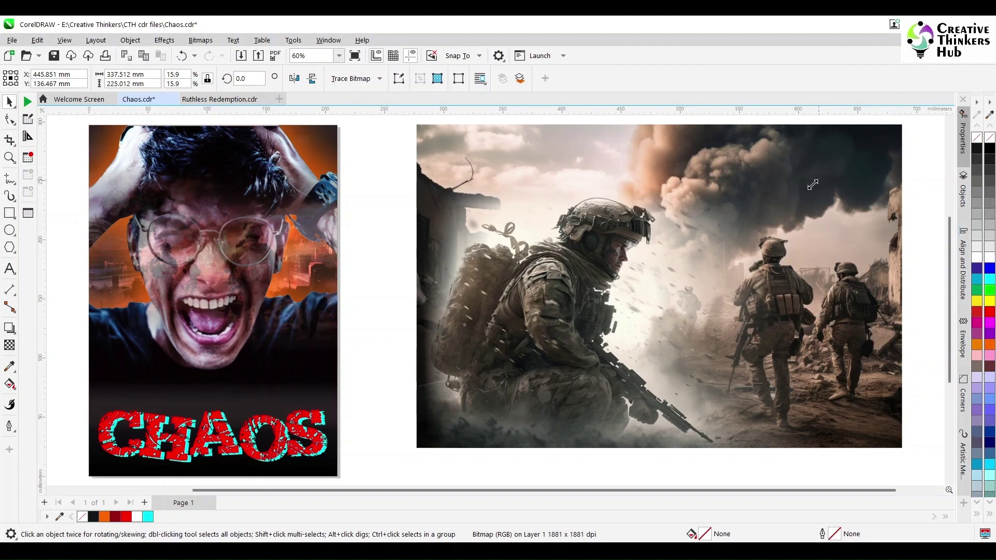
# Step: Shrink the battlefield photo, change the soldier image's merge mode, and nudge it slightly left
pyautogui.moveTo(819, 180); pyautogui.dragTo(743, 229)
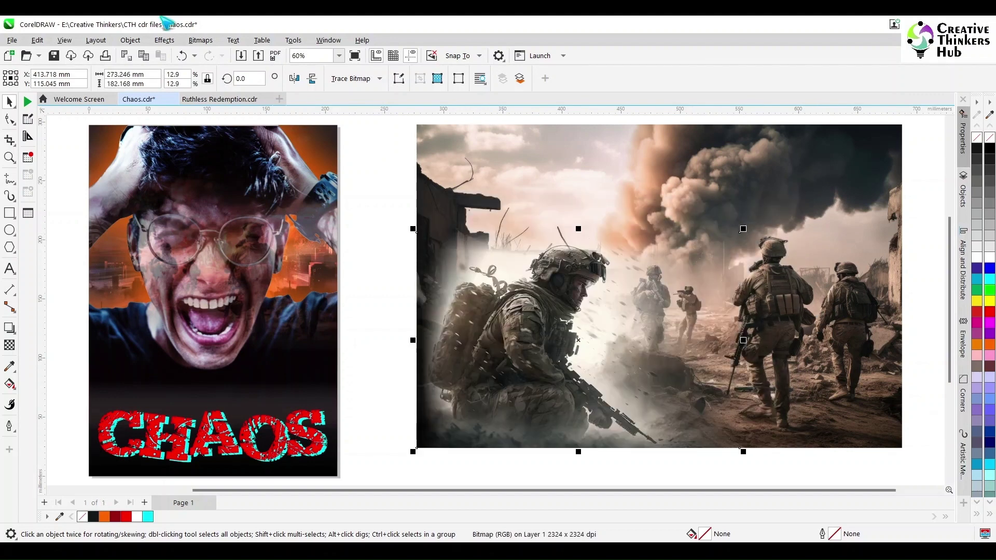
pyautogui.click(9, 345)
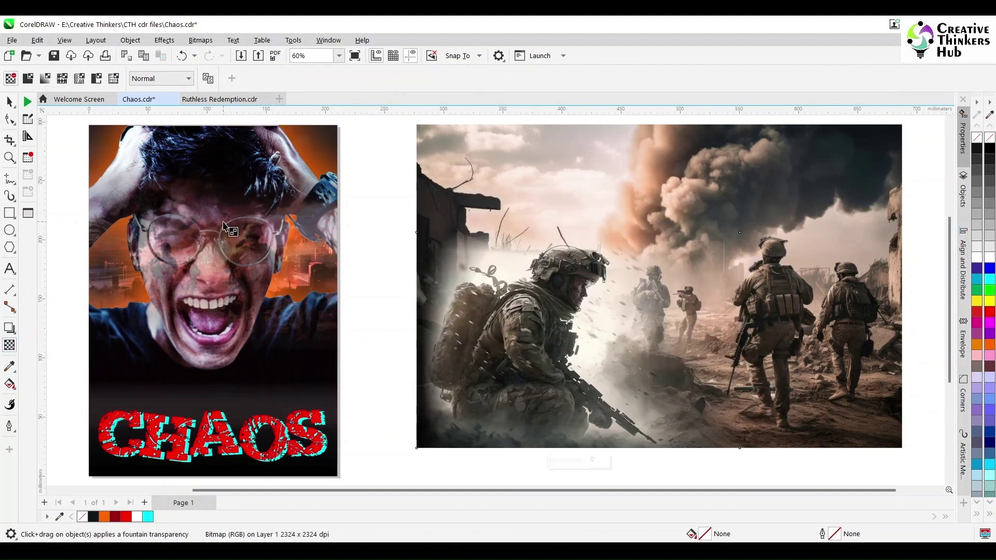
pyautogui.click(170, 78)
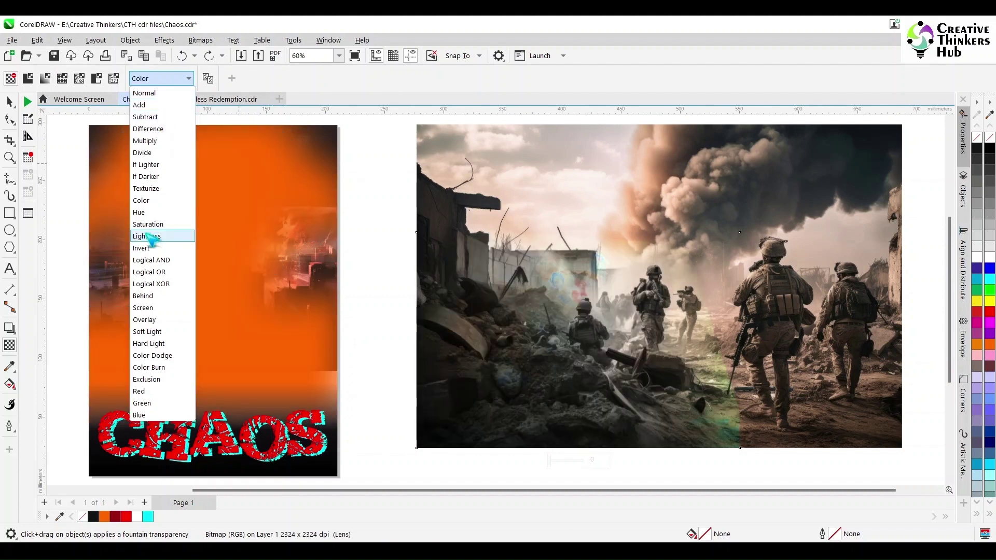
pyautogui.click(391, 202)
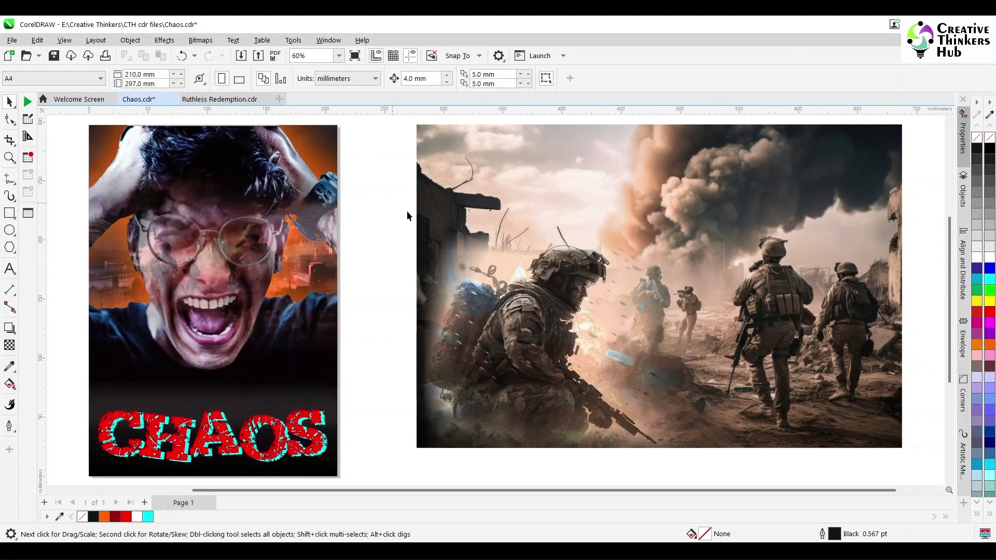
pyautogui.click(518, 317)
pyautogui.moveTo(518, 317); pyautogui.dragTo(508, 318)
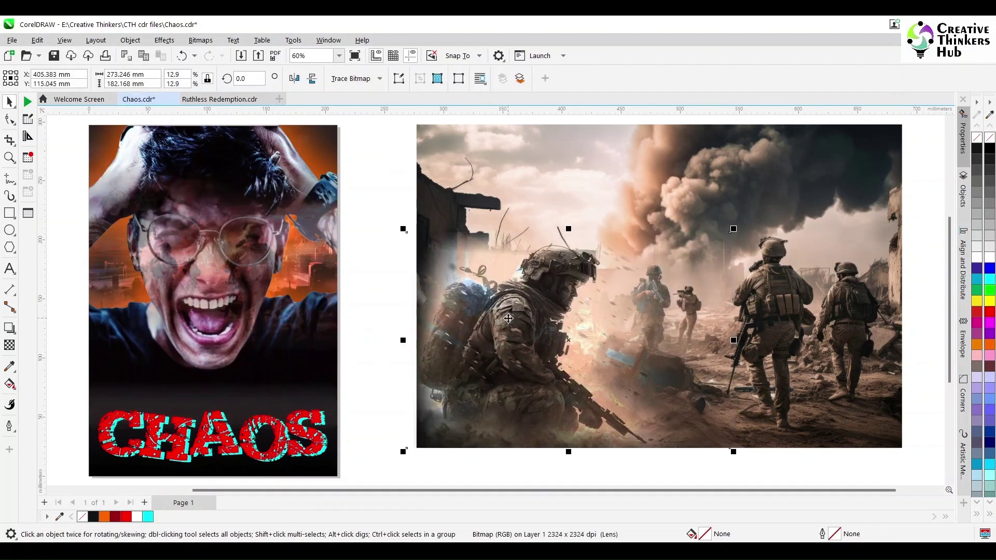
# Step: Convert the soldier image to a 300 dpi bitmap again and deselect it
pyautogui.click(201, 41)
pyautogui.click(218, 50)
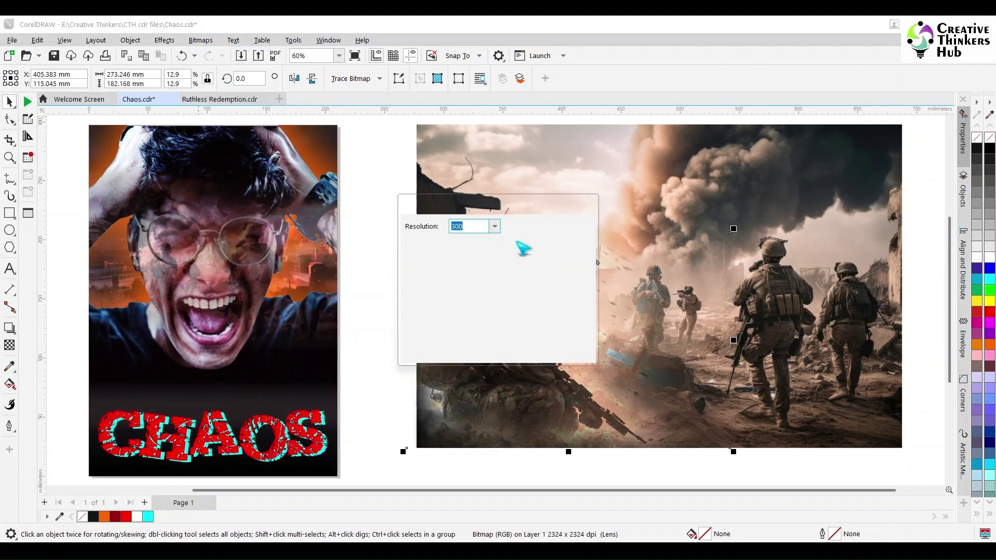
pyautogui.click(508, 349)
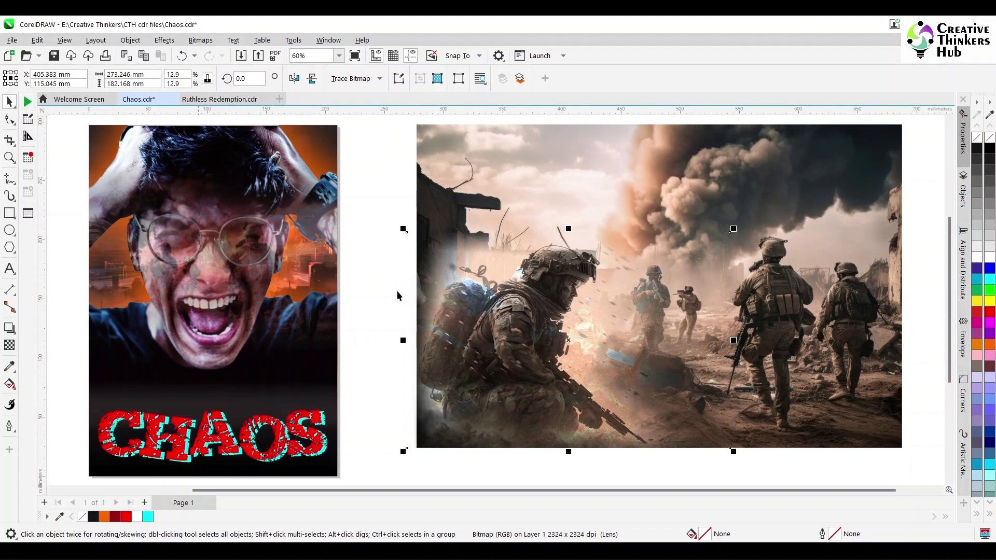
pyautogui.click(375, 434)
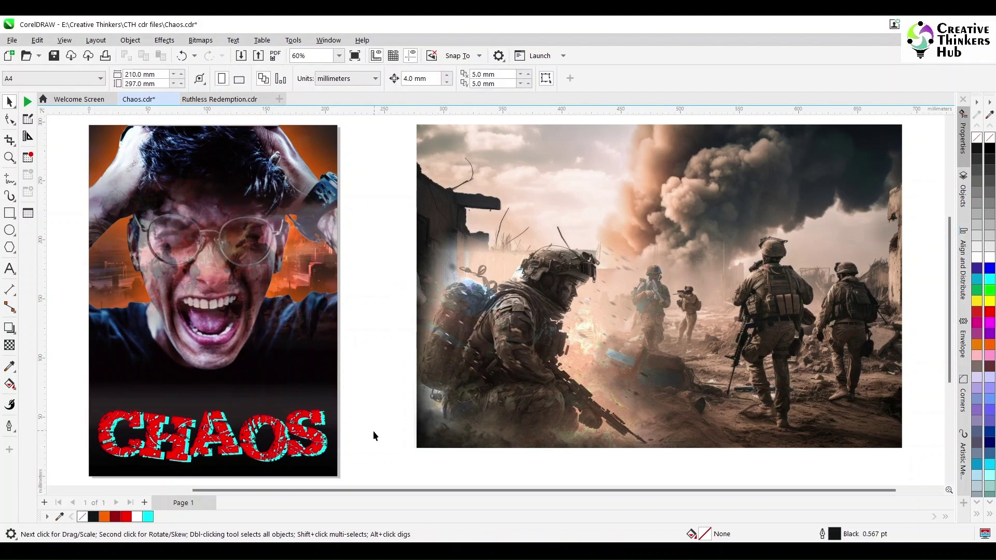
# Step: Enter the CHAOS poster's PowerClip contents and select the face photo
pyautogui.click(243, 238)
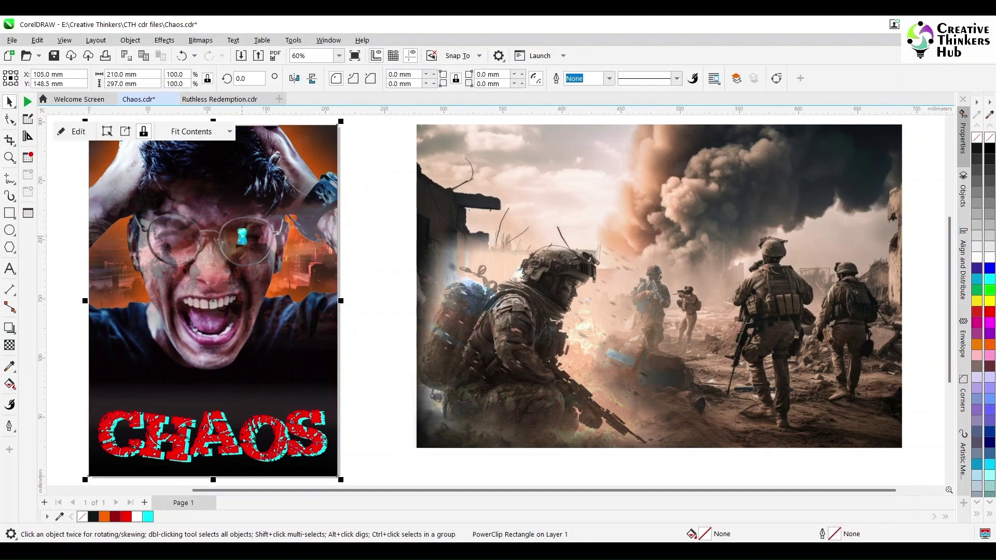
pyautogui.keyDown('ctrl'); pyautogui.click(241, 236); pyautogui.keyUp('ctrl')
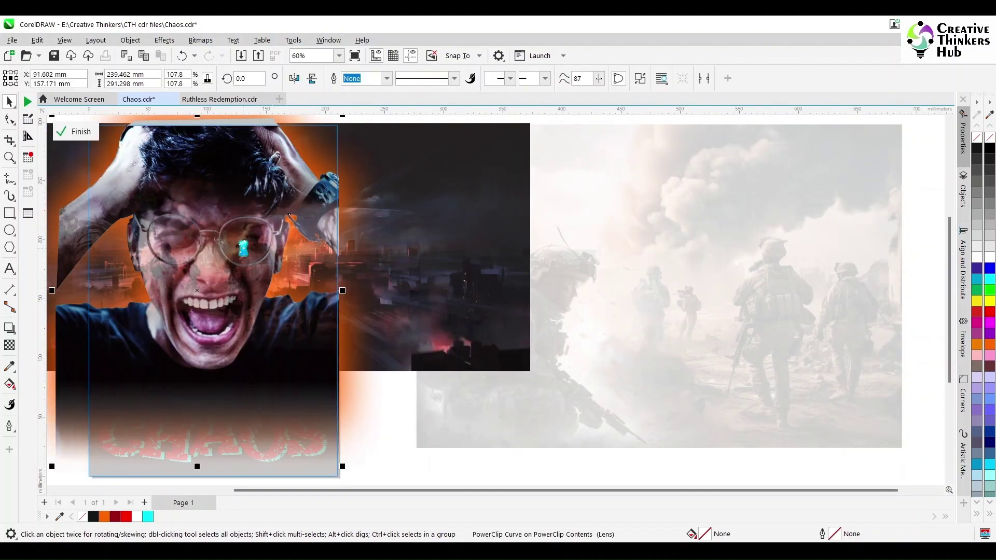
pyautogui.press('Escape')
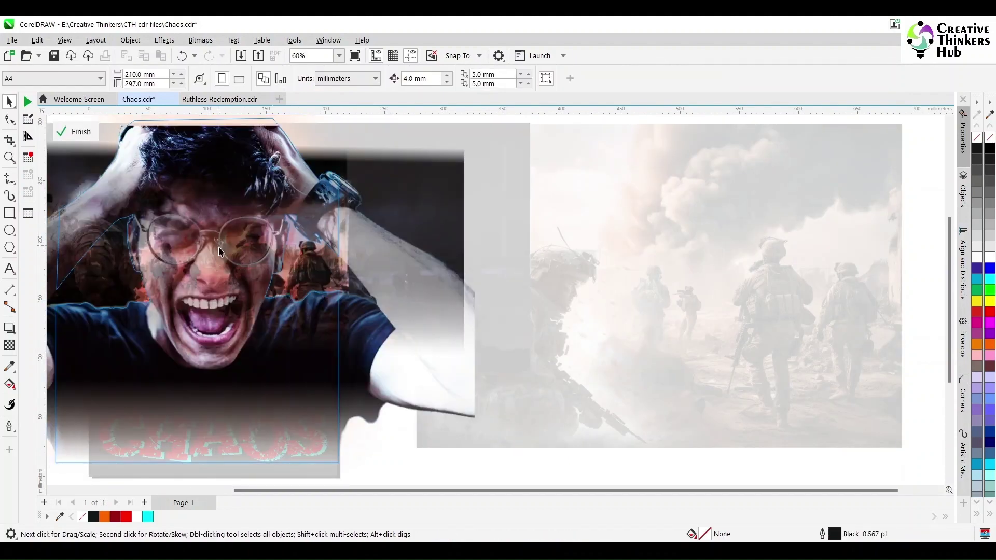
pyautogui.click(263, 242)
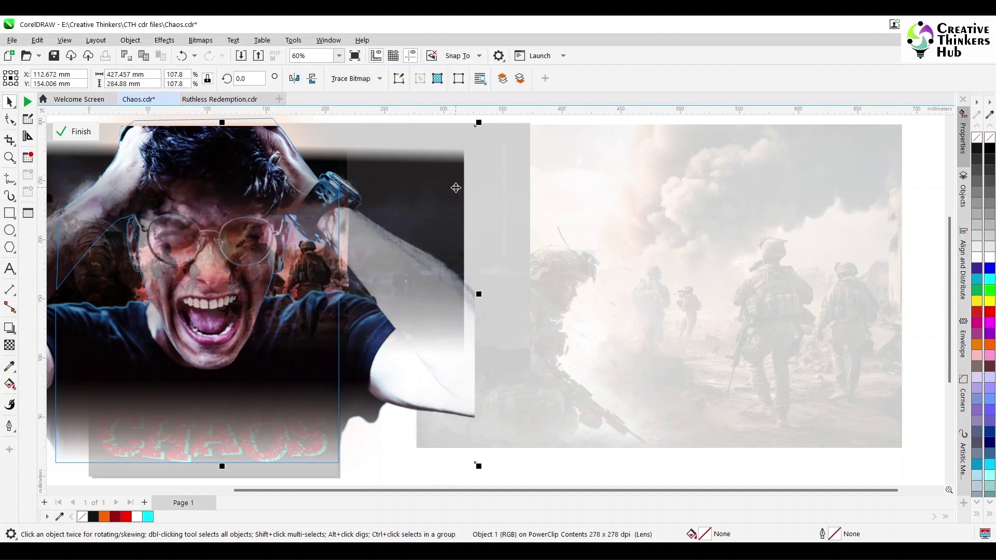
# Step: Try moving the face photo right, undo it, exit editing, and select the soldiers photo
pyautogui.moveTo(455, 184); pyautogui.dragTo(707, 250)
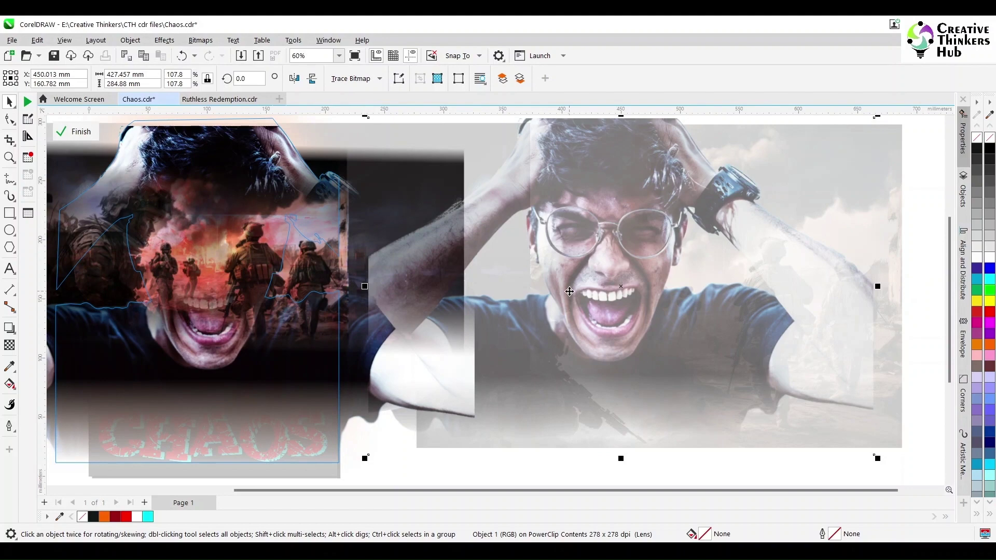
pyautogui.hotkey('ctrl', 'z')
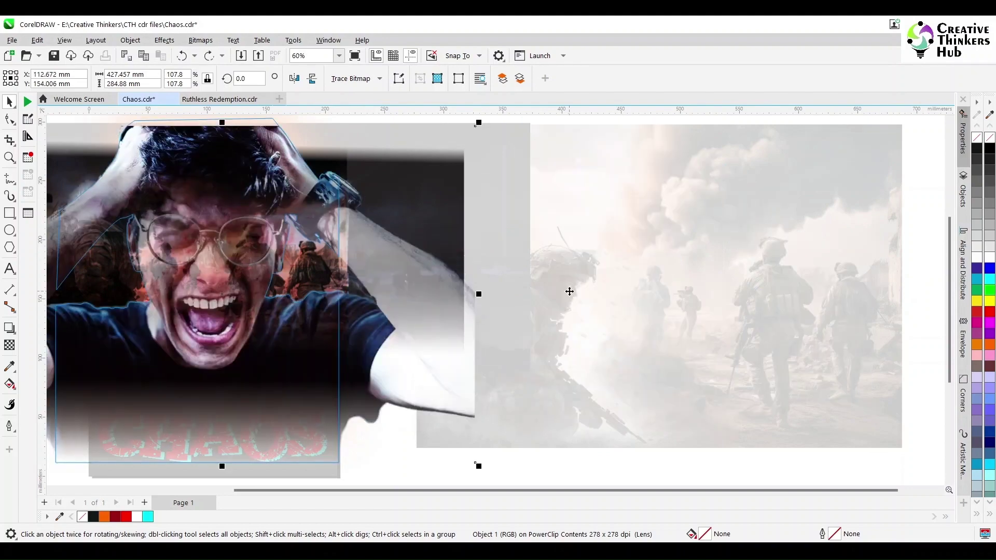
pyautogui.click(569, 291)
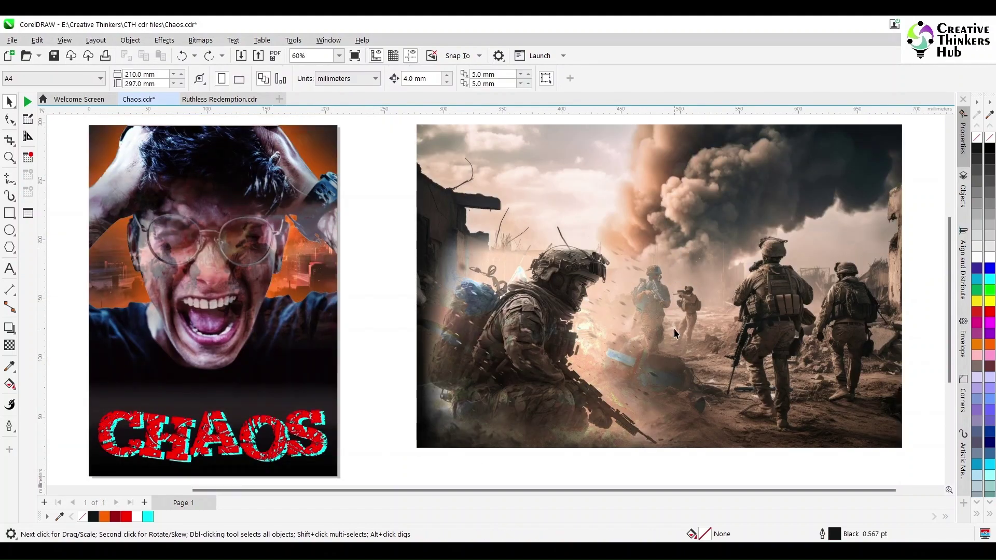
pyautogui.click(719, 192)
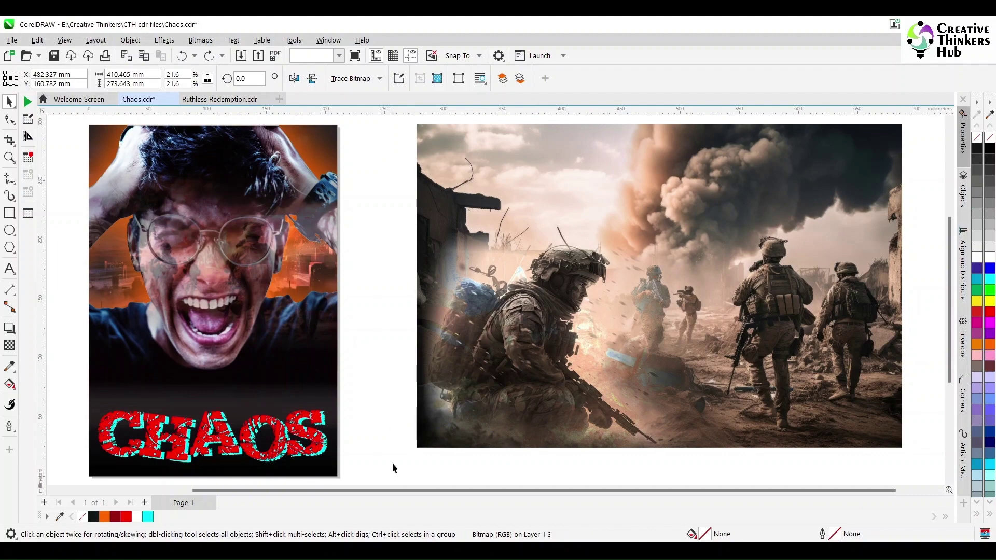
# Step: Drag the exploding city image from the Assignments folder onto the canvas and enlarge it
pyautogui.click(392, 462)
pyautogui.moveTo(400, 551)
pyautogui.click(358, 508)
pyautogui.click(507, 275)
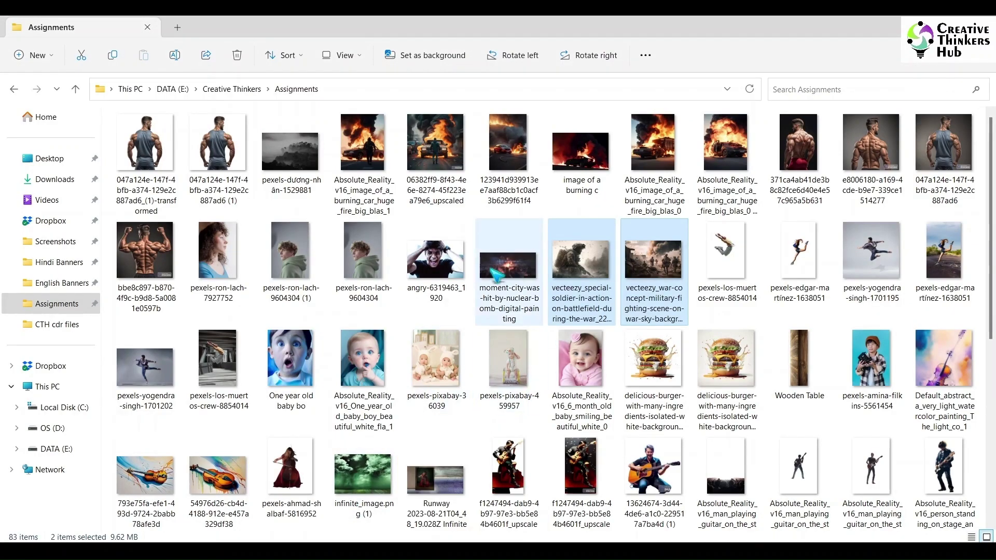
pyautogui.moveTo(507, 275); pyautogui.dragTo(650, 319)
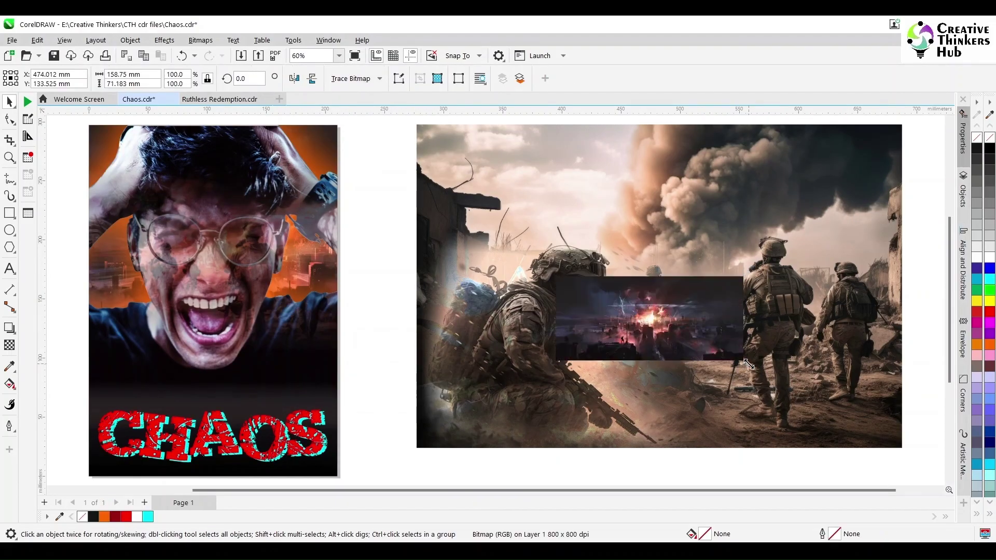
pyautogui.moveTo(747, 364); pyautogui.dragTo(451, 442)
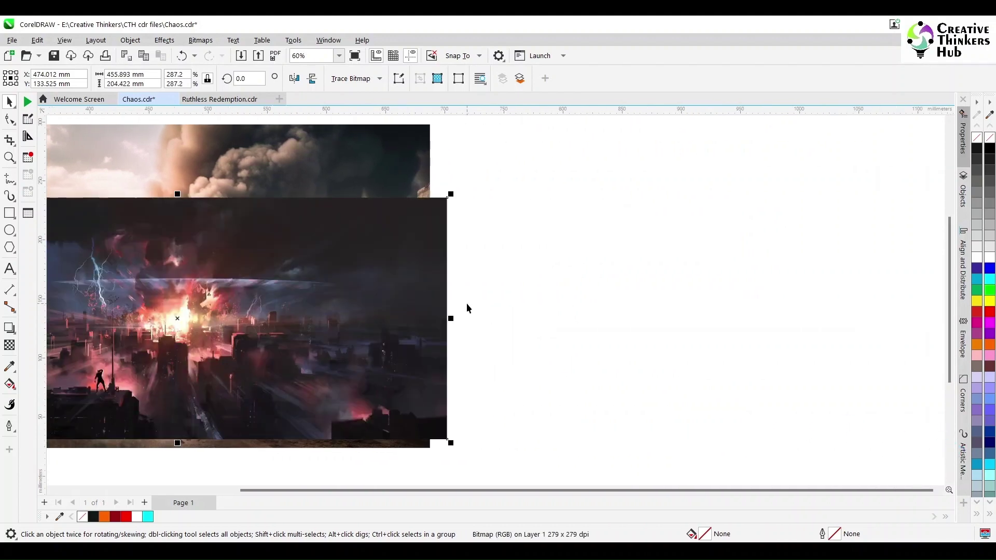
# Step: Send the city image behind the soldiers photo and move it upward over the photo
pyautogui.click(467, 309)
pyautogui.click(389, 266)
pyautogui.hotkey('shift', 'pagedown')
pyautogui.moveTo(441, 224); pyautogui.dragTo(441, 193)
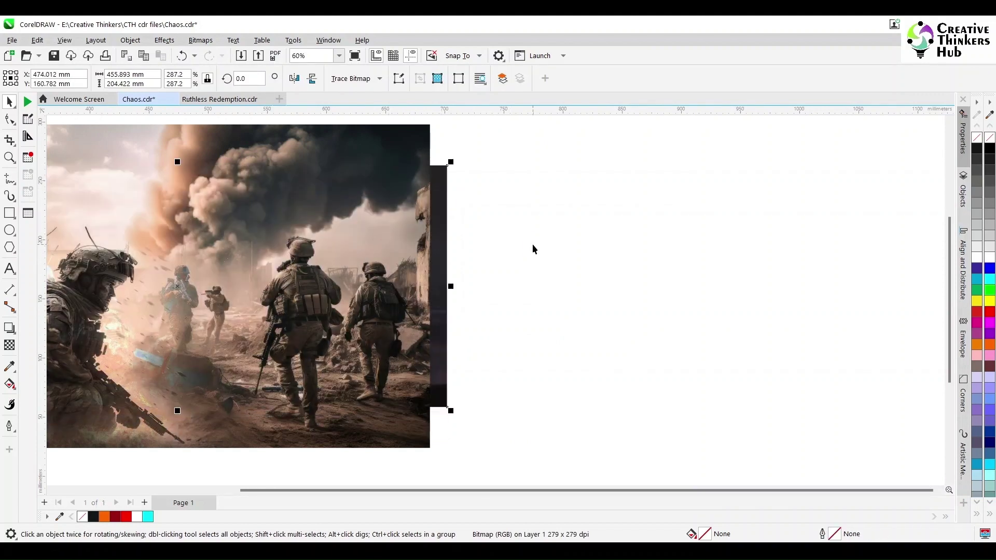
pyautogui.click(354, 225)
pyautogui.moveTo(435, 493); pyautogui.dragTo(216, 494)
# Step: Try converting the city image and soldiers photo into one bitmap, then undo
pyautogui.keyDown('alt'); pyautogui.click(442, 235); pyautogui.keyUp('alt')
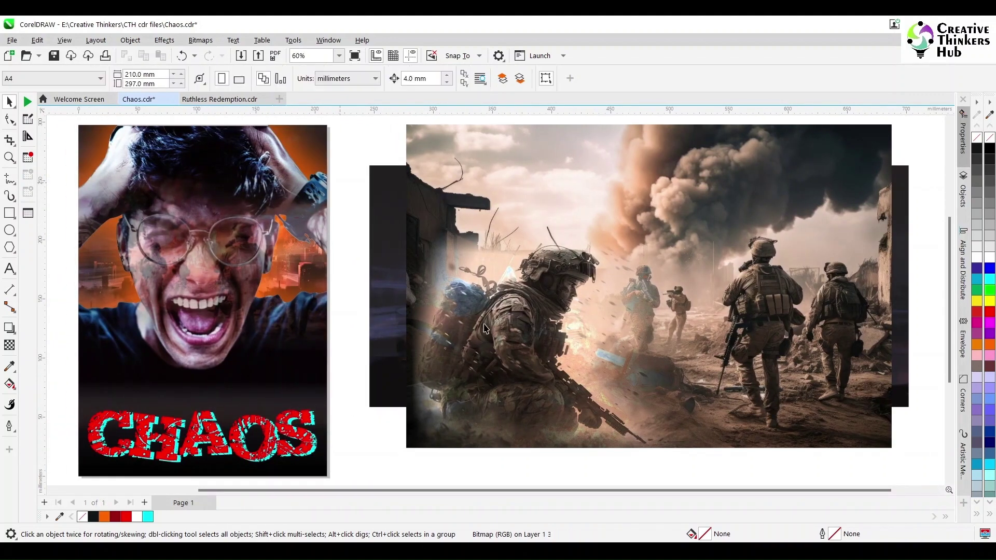
pyautogui.keyDown('shift'); pyautogui.click(600, 162); pyautogui.keyUp('shift')
pyautogui.click(201, 40)
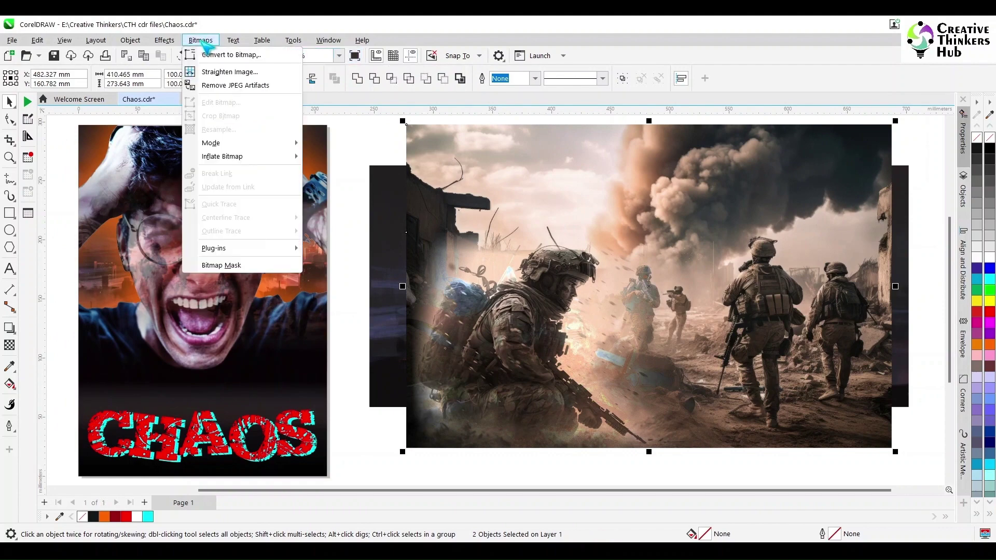
pyautogui.click(228, 50)
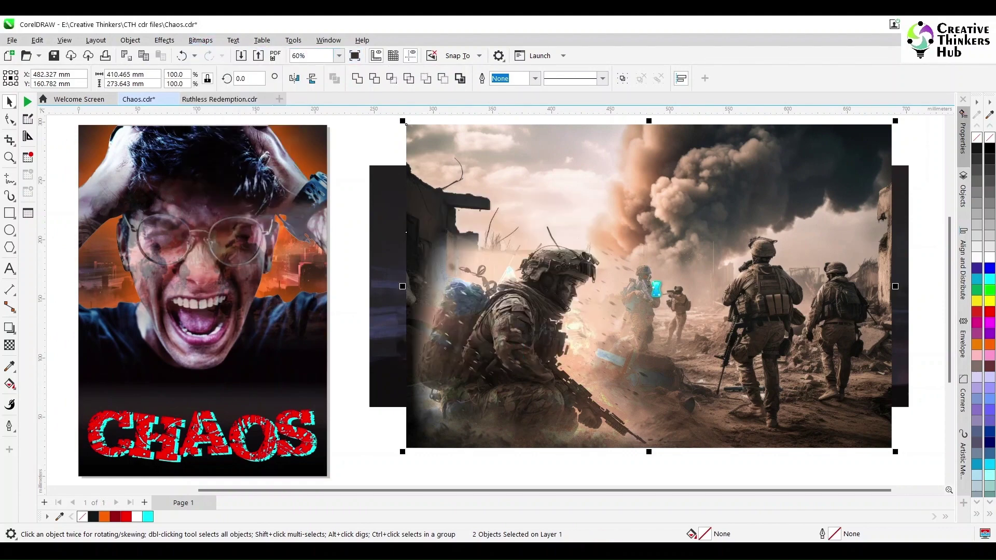
pyautogui.hotkey('ctrl', 'z')
# Step: Bring the dark city image in front of the soldiers photo and reselect it
pyautogui.click(380, 224)
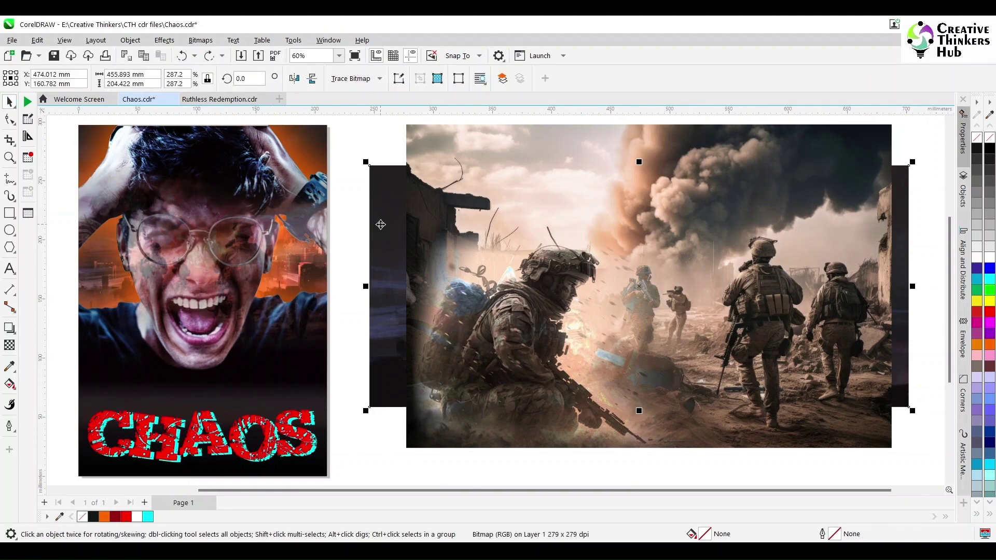
pyautogui.hotkey('shift', 'pageup')
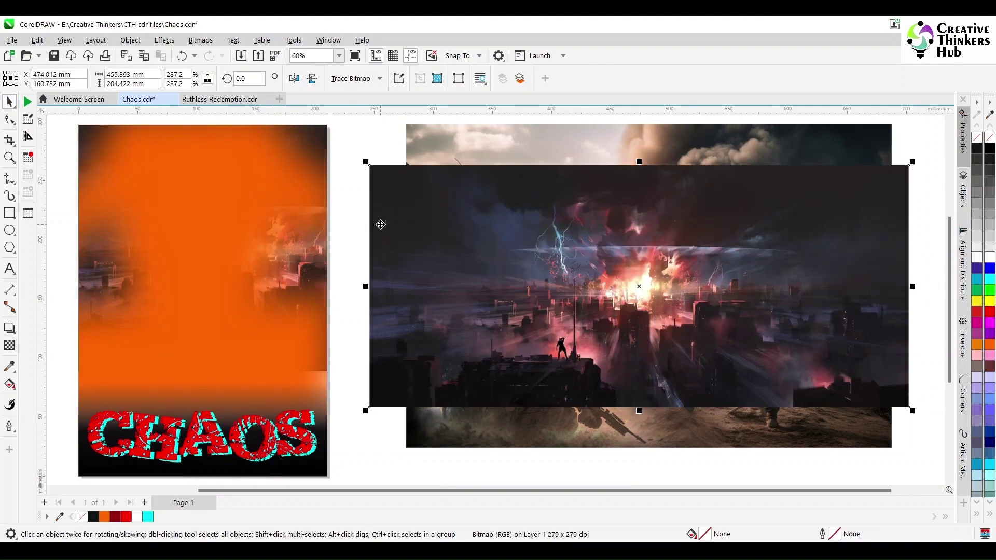
pyautogui.click(340, 206)
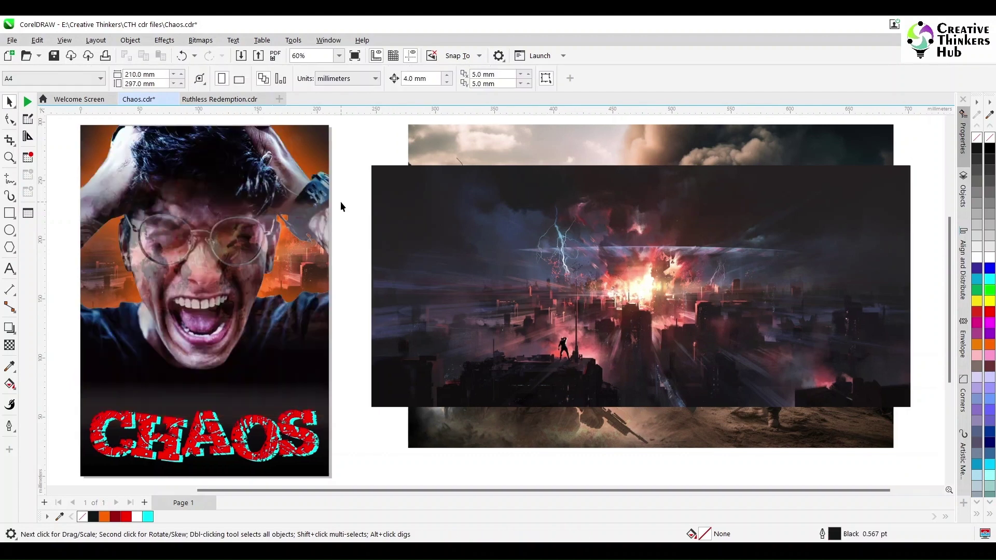
pyautogui.click(466, 251)
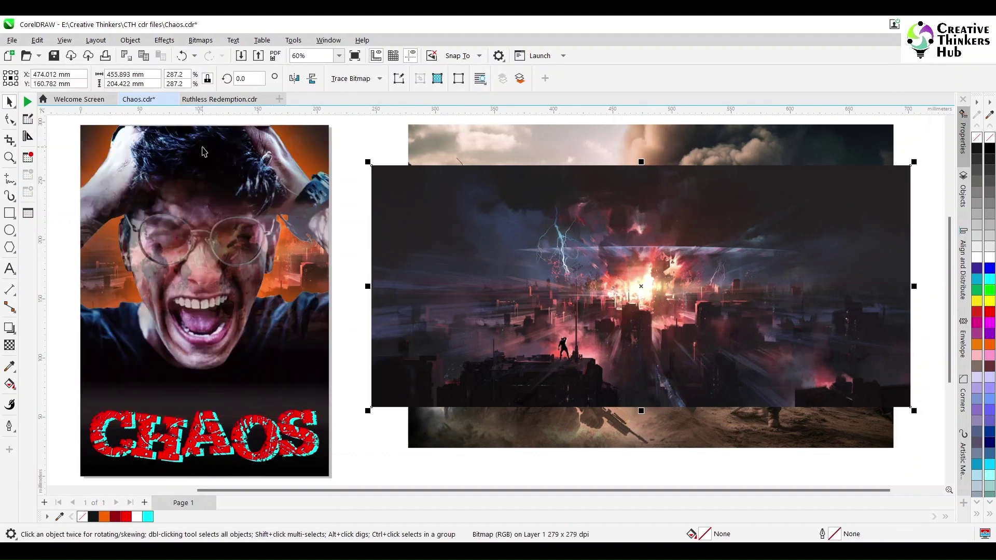
# Step: Set the city image's merge mode to Multiply after trying Difference
pyautogui.click(9, 345)
pyautogui.click(151, 78)
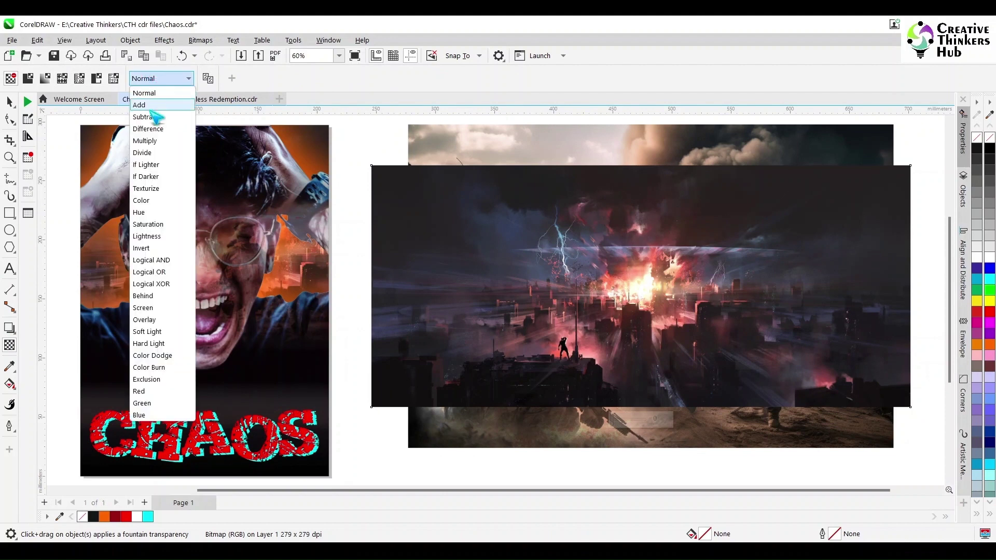
pyautogui.click(154, 130)
pyautogui.click(155, 77)
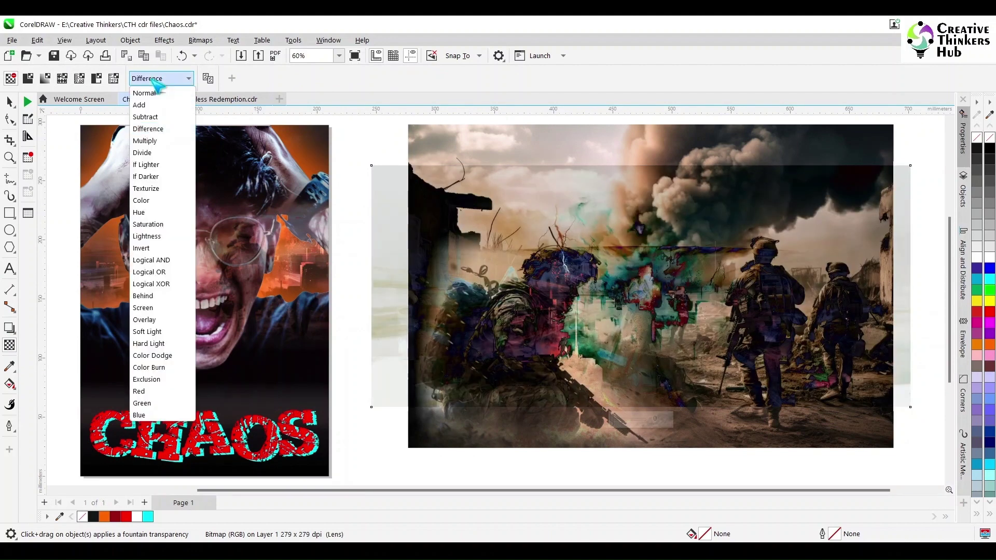
pyautogui.click(152, 142)
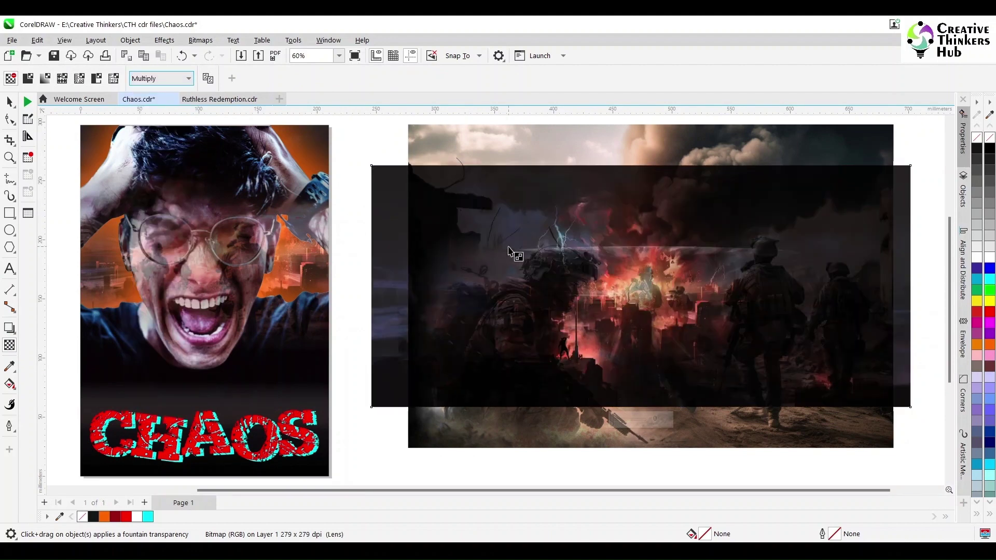
# Step: Enlarge the city image to about 614 × 275 mm and send it behind the soldiers photo
pyautogui.click(10, 102)
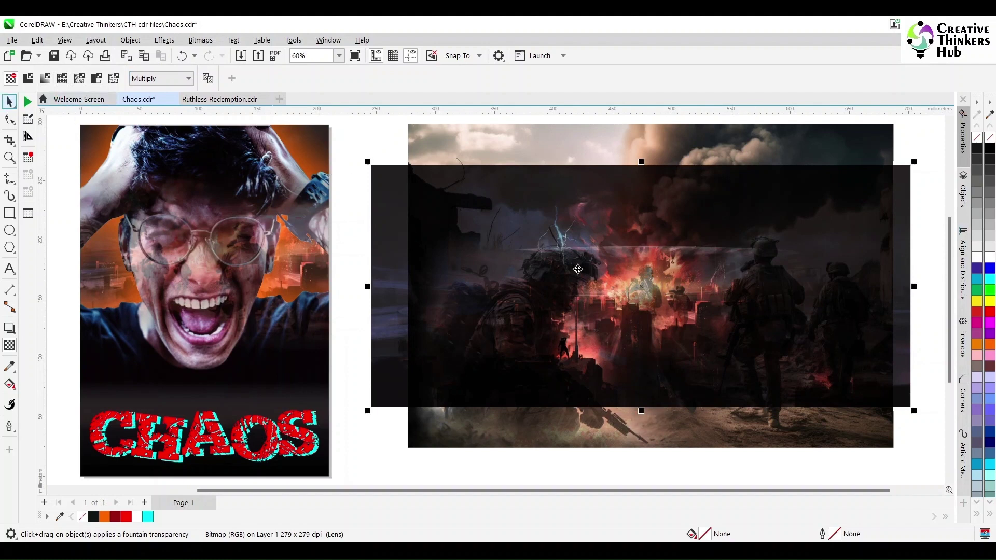
pyautogui.moveTo(758, 213); pyautogui.dragTo(760, 197)
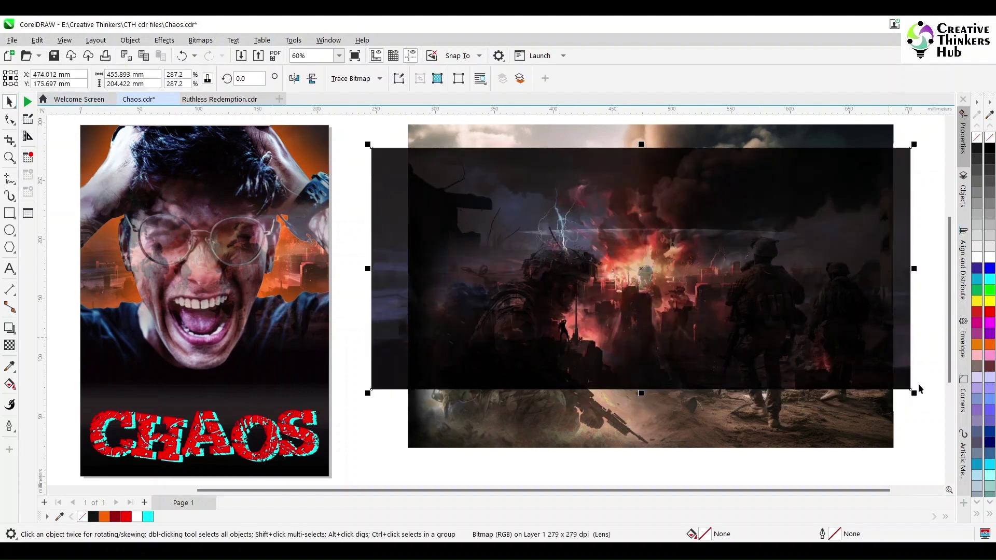
pyautogui.moveTo(912, 394); pyautogui.dragTo(882, 418)
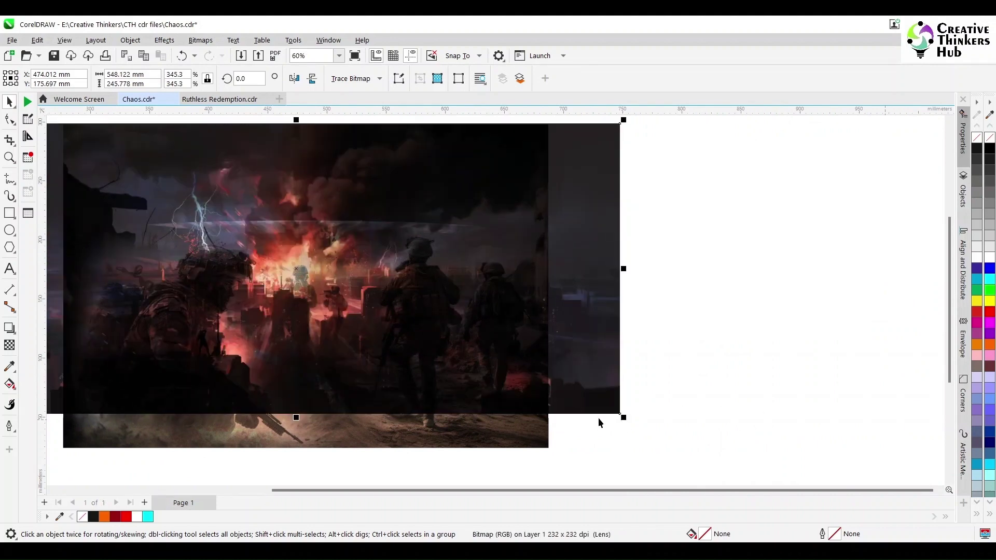
pyautogui.moveTo(712, 453); pyautogui.dragTo(712, 456)
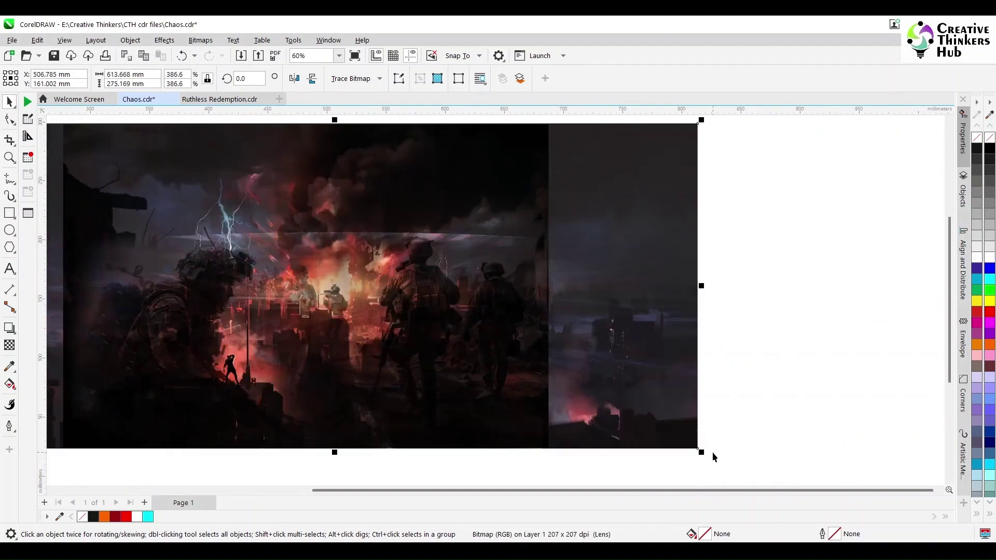
pyautogui.click(781, 406)
pyautogui.click(625, 348)
pyautogui.hotkey('shift', 'pagedown')
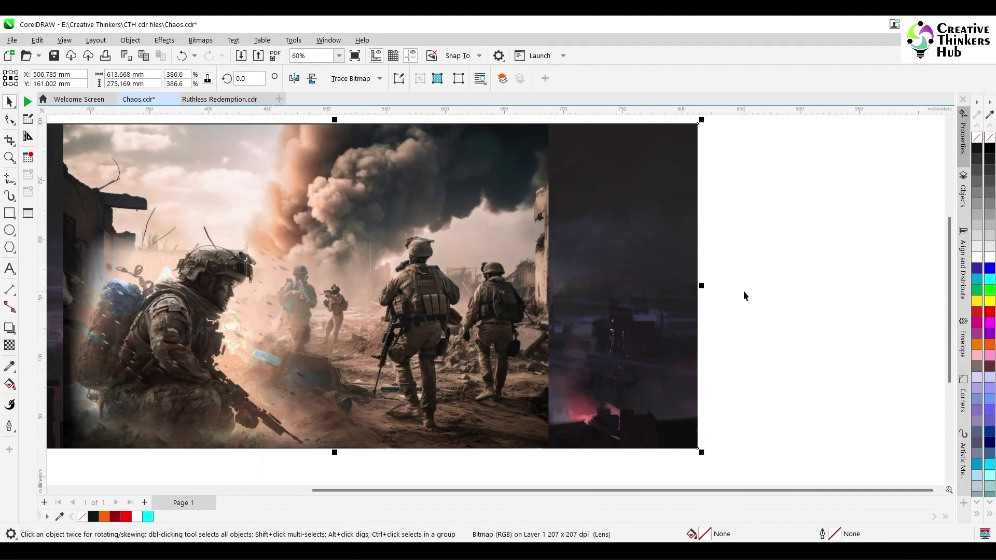
# Step: Try 50 transparency on the soldiers photo, remove it, and give it a Multiply blend
pyautogui.click(446, 232)
pyautogui.click(9, 344)
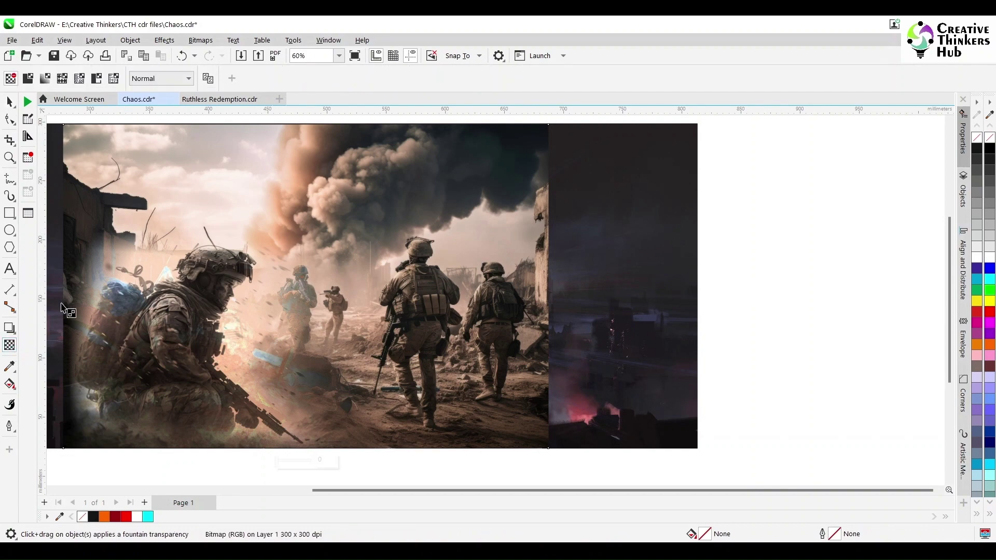
pyautogui.click(46, 78)
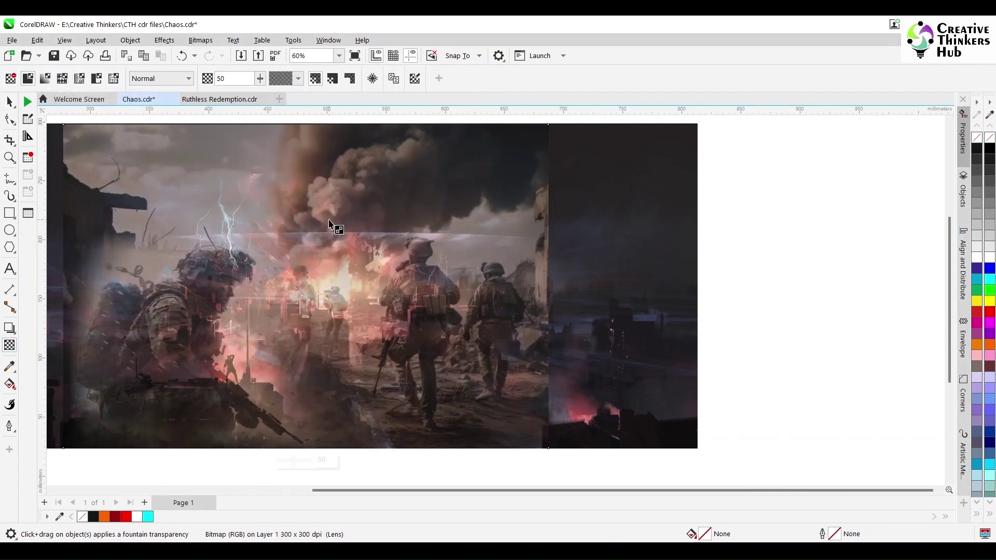
pyautogui.click(10, 78)
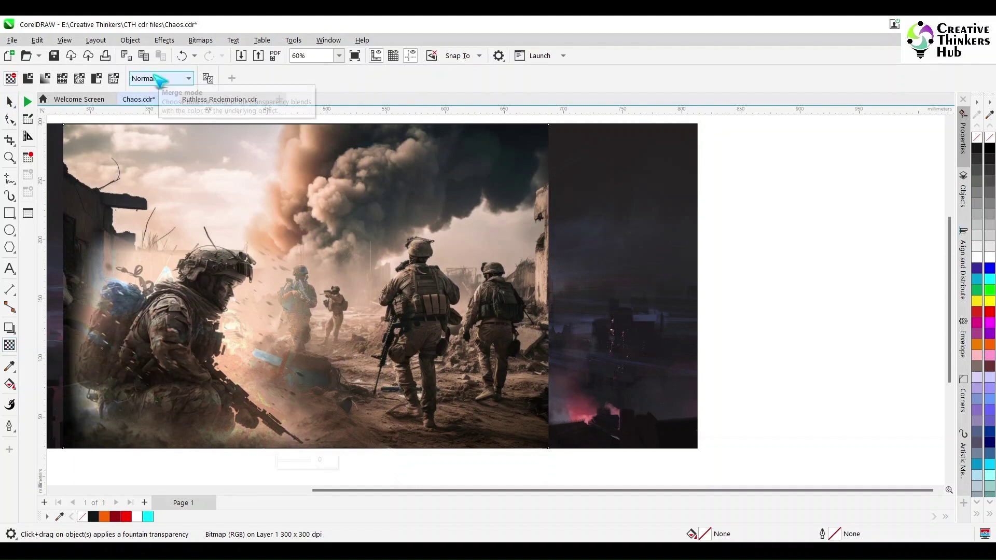
pyautogui.click(158, 79)
pyautogui.click(144, 141)
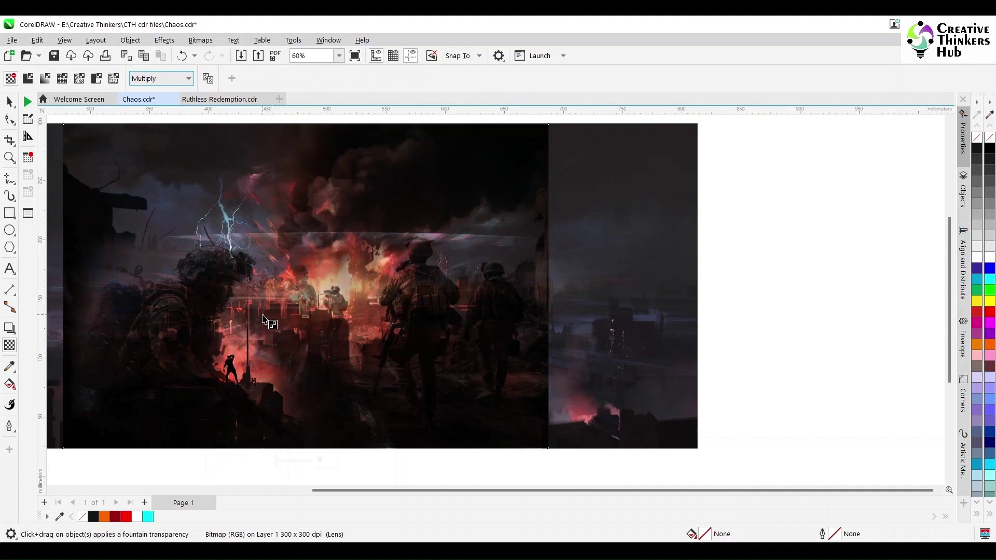
# Step: Select the soldiers photo and paste a duplicate of it in place
pyautogui.click(9, 101)
pyautogui.click(644, 265)
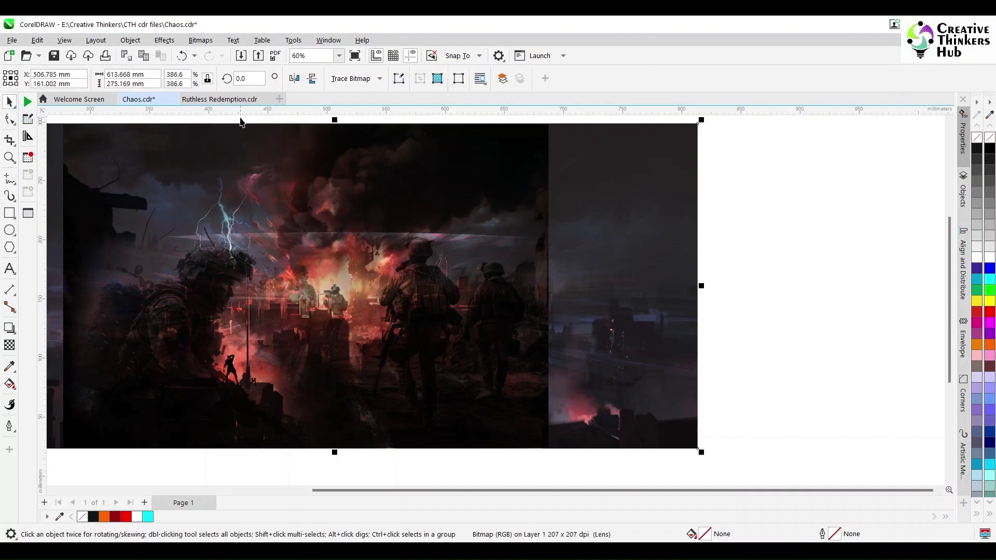
pyautogui.click(417, 221)
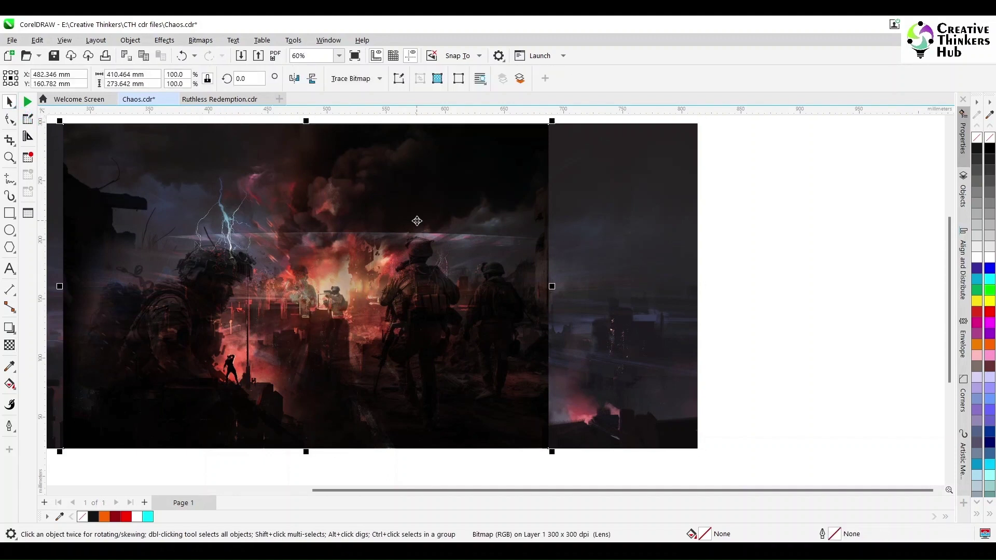
pyautogui.hotkey('ctrl', 'v')
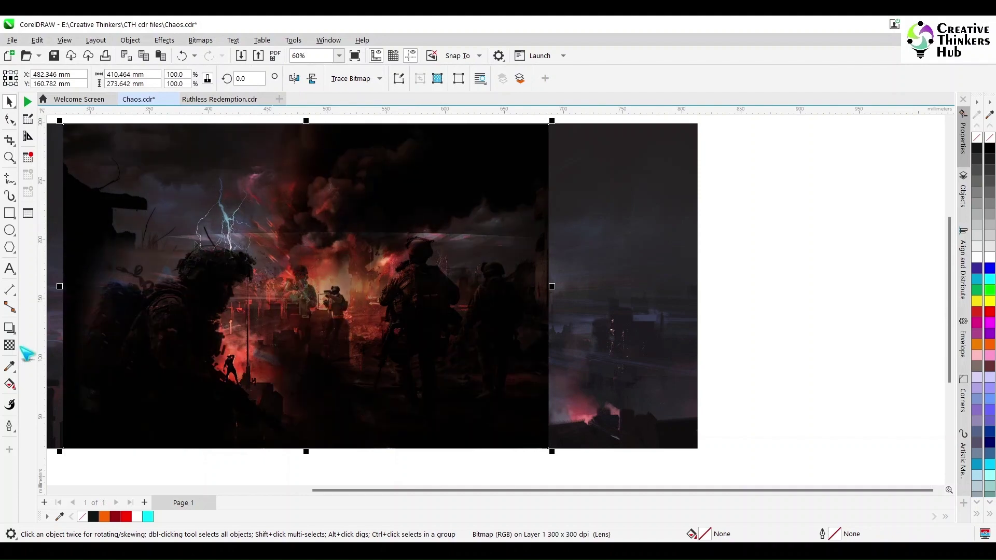
# Step: Give the soldiers photo Normal-mode uniform transparency of 80 and zoom out to view the poster
pyautogui.click(9, 345)
pyautogui.click(163, 79)
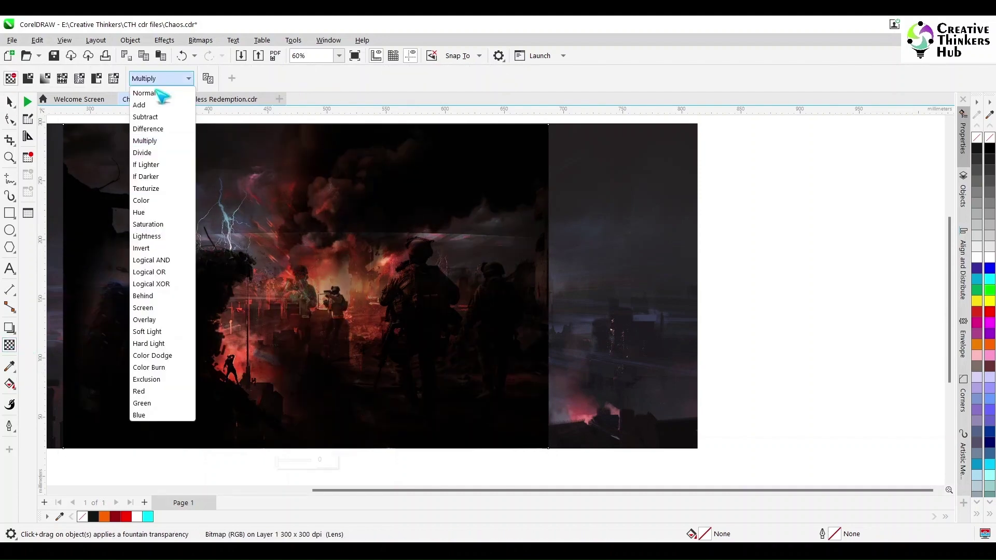
pyautogui.click(156, 93)
pyautogui.click(28, 80)
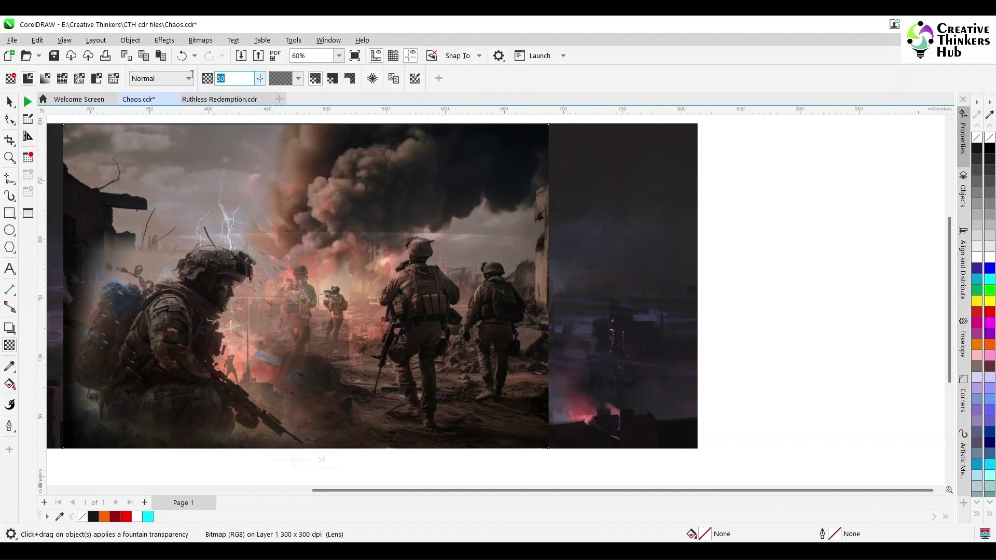
pyautogui.write('80')
pyautogui.press('Return')
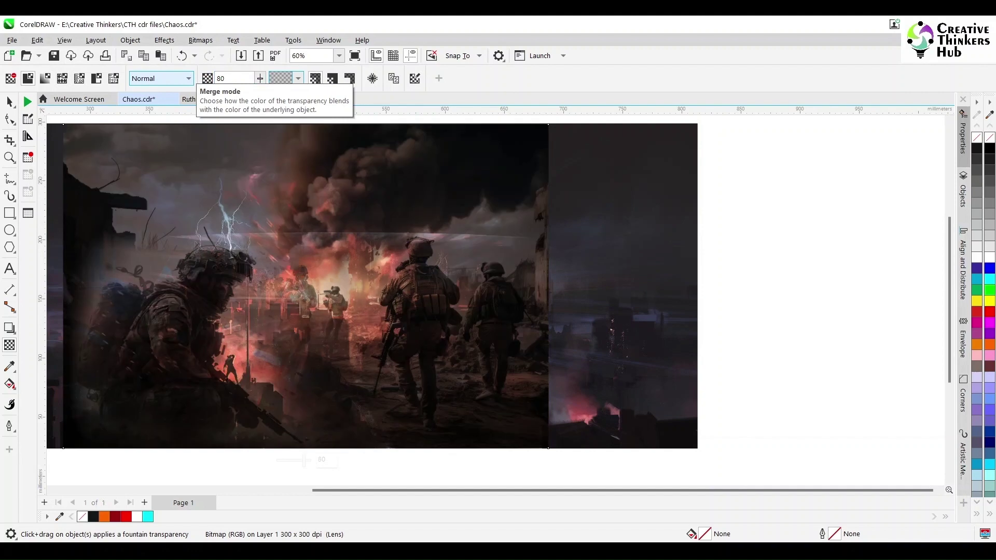
pyautogui.click(10, 102)
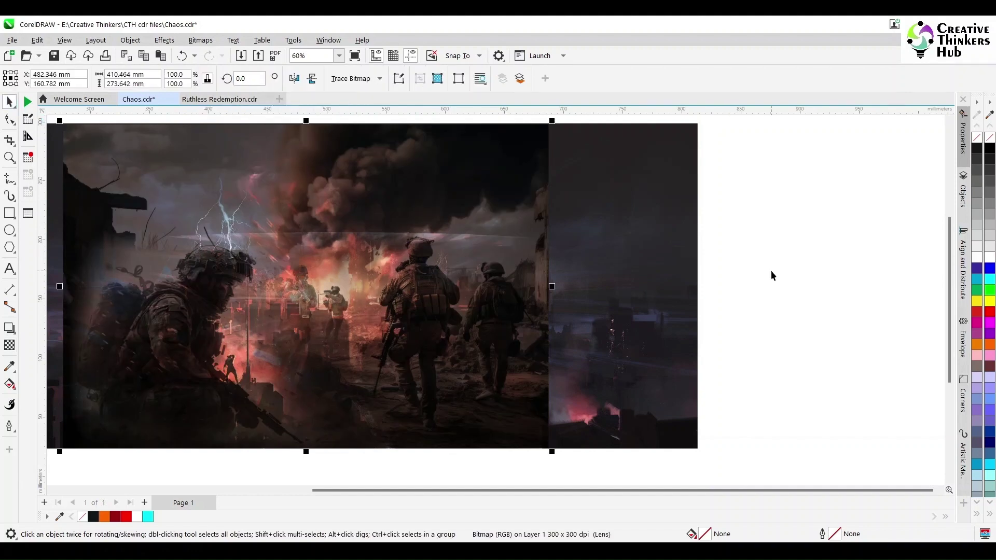
pyautogui.hscroll(-5, 771, 271)
pyautogui.scroll(-1, 771, 274)
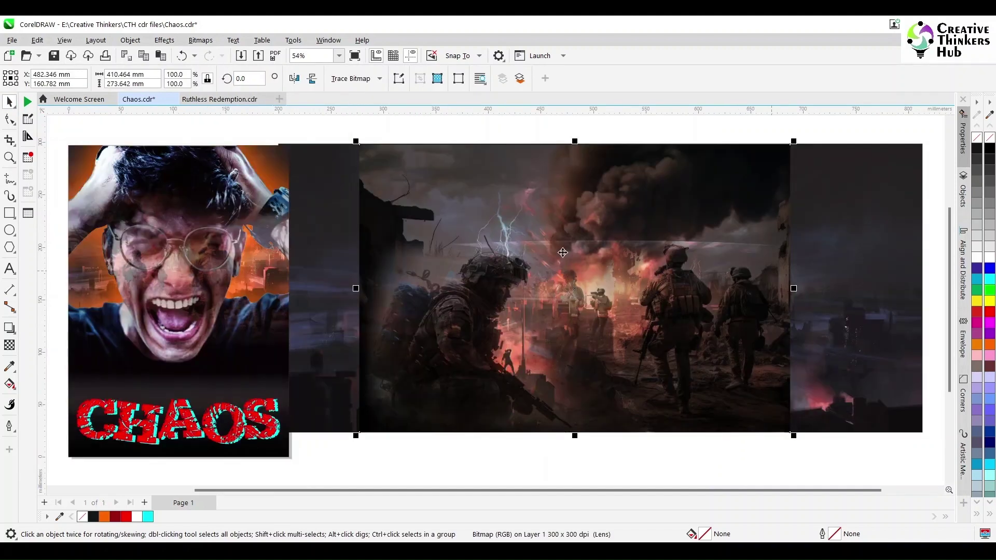
pyautogui.click(665, 474)
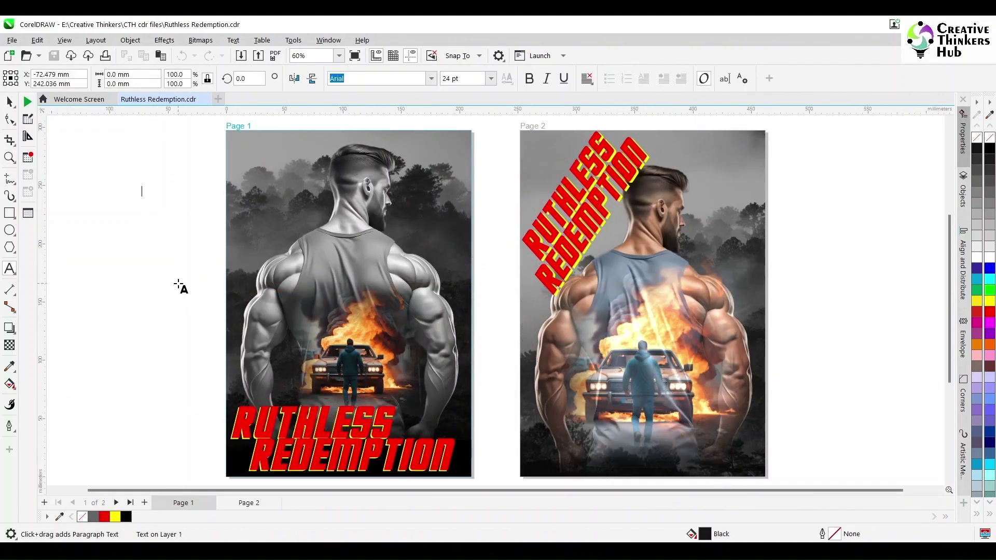
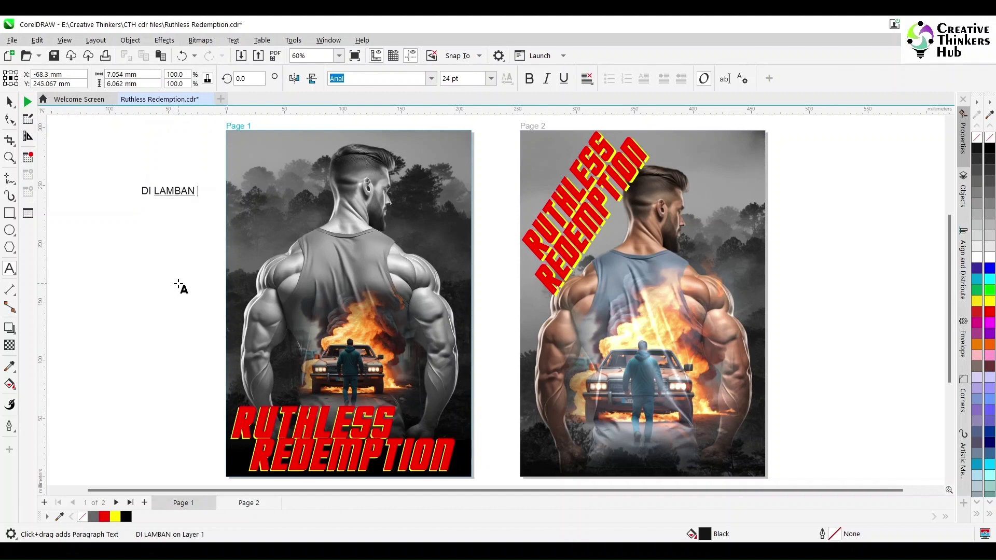
pyautogui.press('F10')
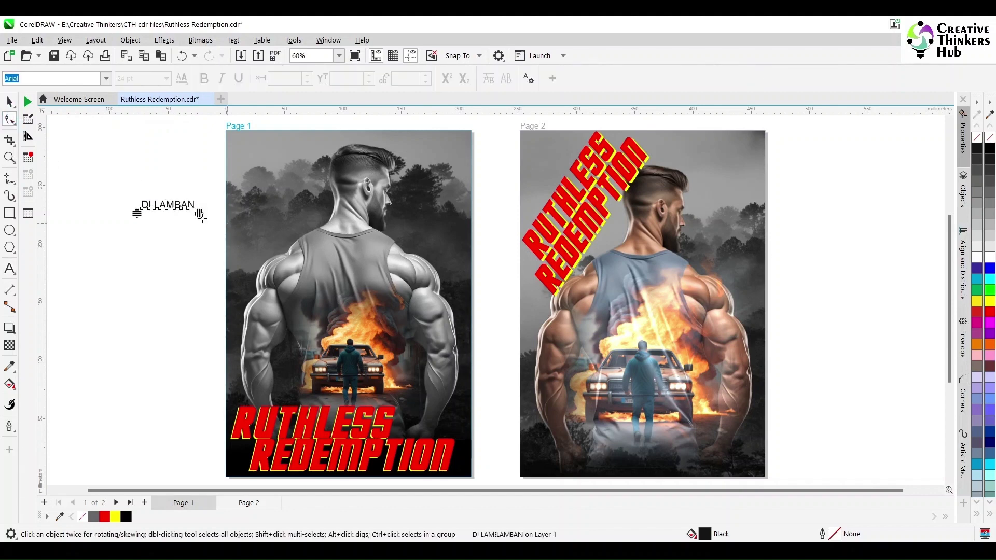
pyautogui.moveTo(200, 215); pyautogui.dragTo(164, 165)
pyautogui.click(10, 101)
pyautogui.press('F8')
pyautogui.hotkey('ctrl', 'a')
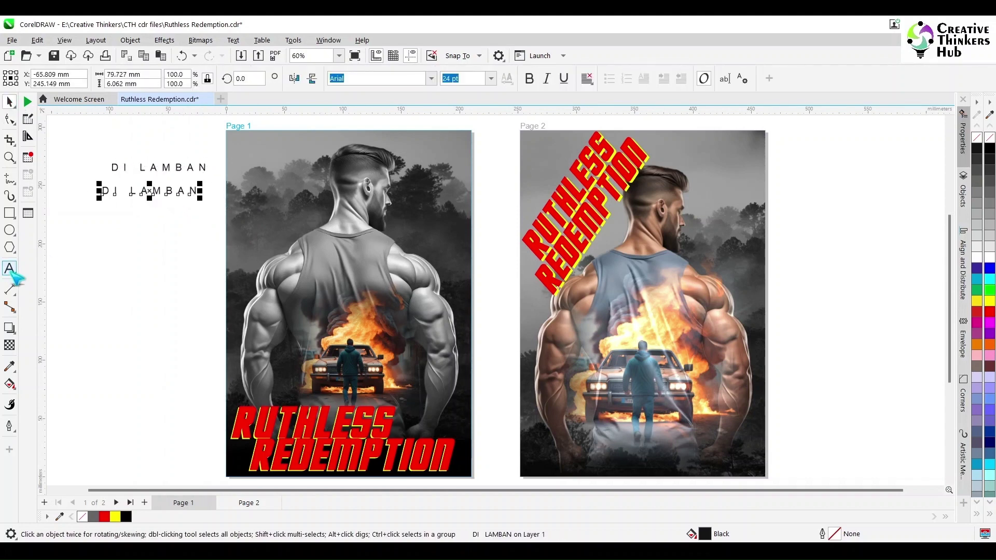
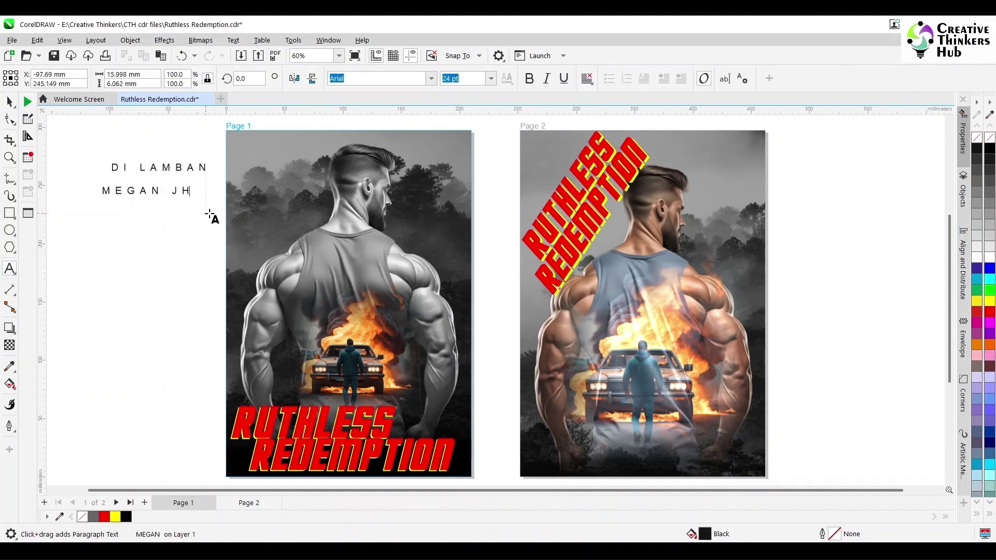
pyautogui.click(10, 101)
pyautogui.moveTo(210, 190); pyautogui.dragTo(214, 215)
pyautogui.press('F8')
pyautogui.hotkey('ctrl', 'a')
pyautogui.write('MORGAN')
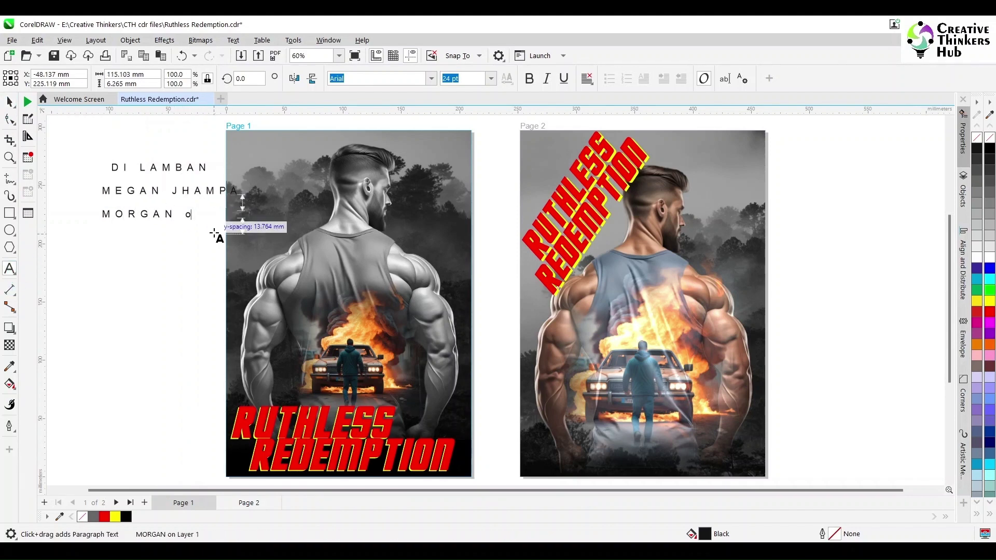
pyautogui.write(' o')
pyautogui.press('BackSpace')
pyautogui.hotkey('ctrl', 'space')
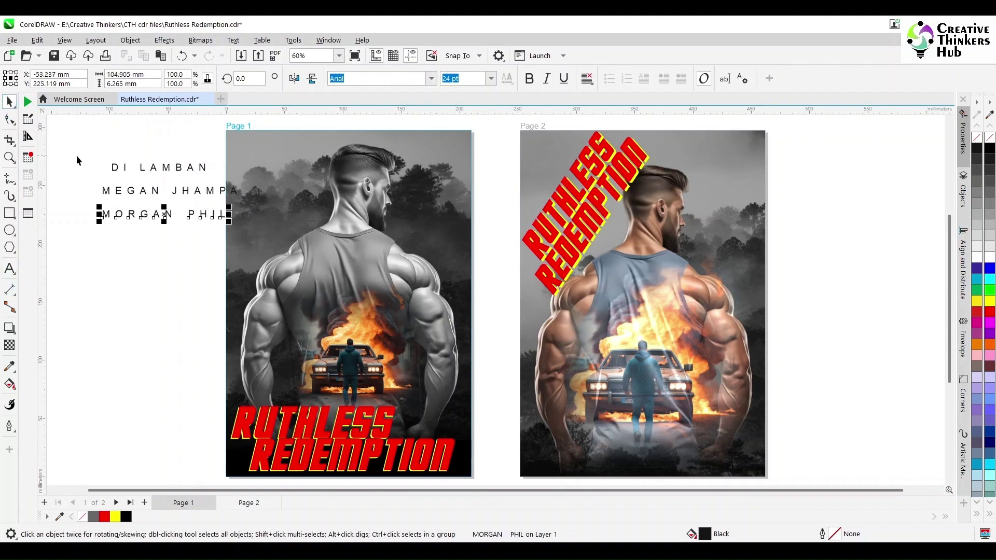
# Step: Move the three names onto the top of page 1
pyautogui.moveTo(114, 164); pyautogui.dragTo(144, 175)
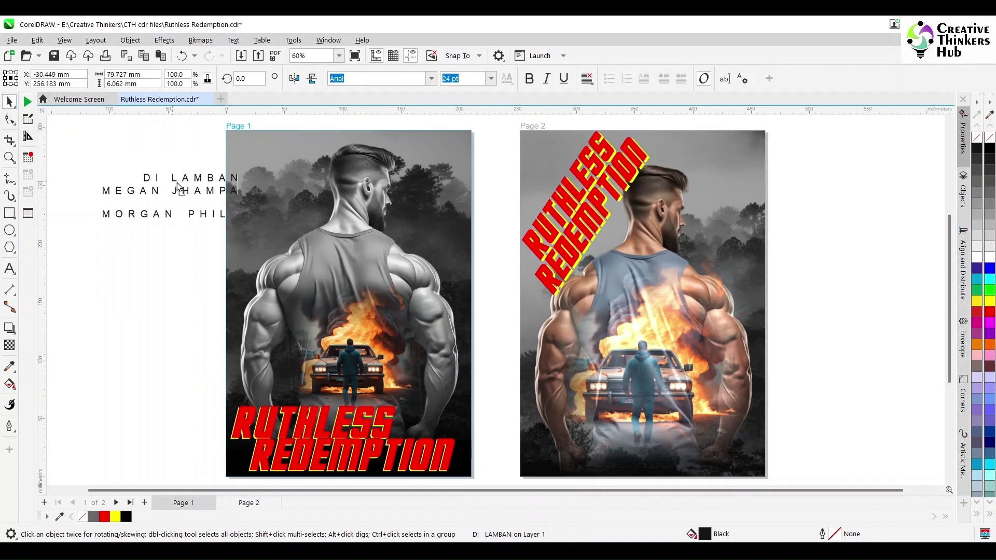
pyautogui.moveTo(167, 216); pyautogui.dragTo(154, 201)
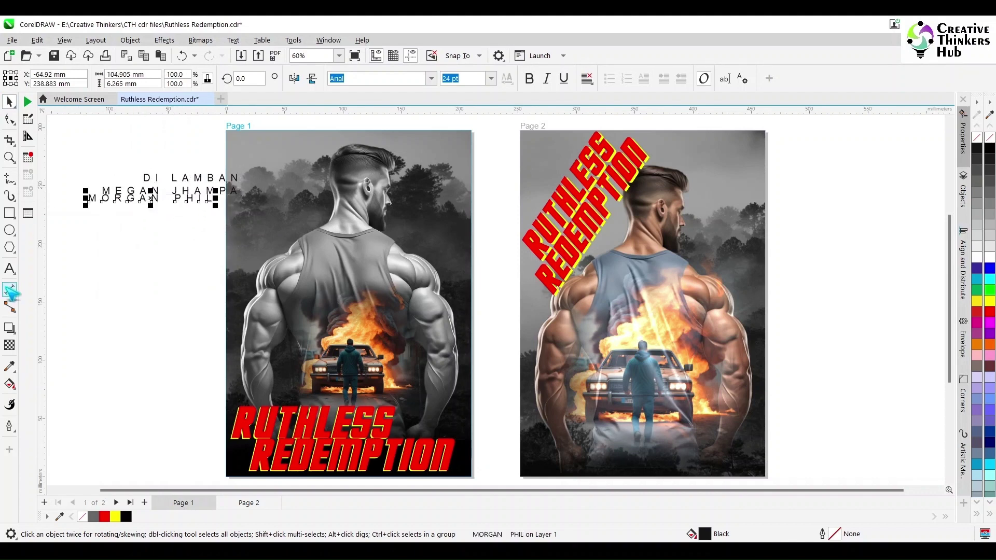
pyautogui.click(10, 268)
pyautogui.hotkey('ctrl', 'space')
pyautogui.moveTo(210, 177); pyautogui.dragTo(297, 140)
pyautogui.moveTo(166, 191); pyautogui.dragTo(493, 143)
# Step: Align the three names on one row and space them evenly across the top
pyautogui.keyDown('shift'); pyautogui.click(262, 141); pyautogui.keyUp('shift')
pyautogui.keyDown('shift'); pyautogui.click(353, 138); pyautogui.keyUp('shift')
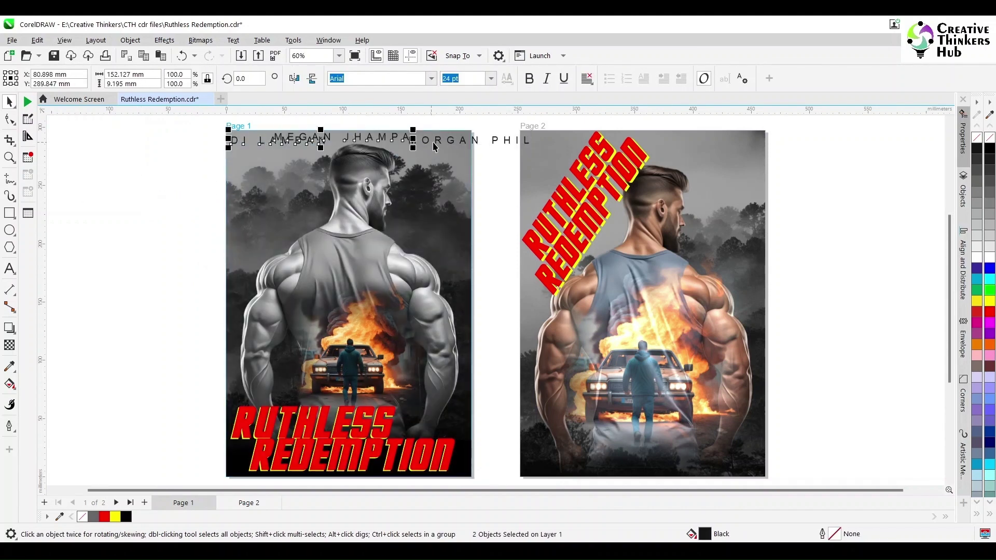
pyautogui.press('b')
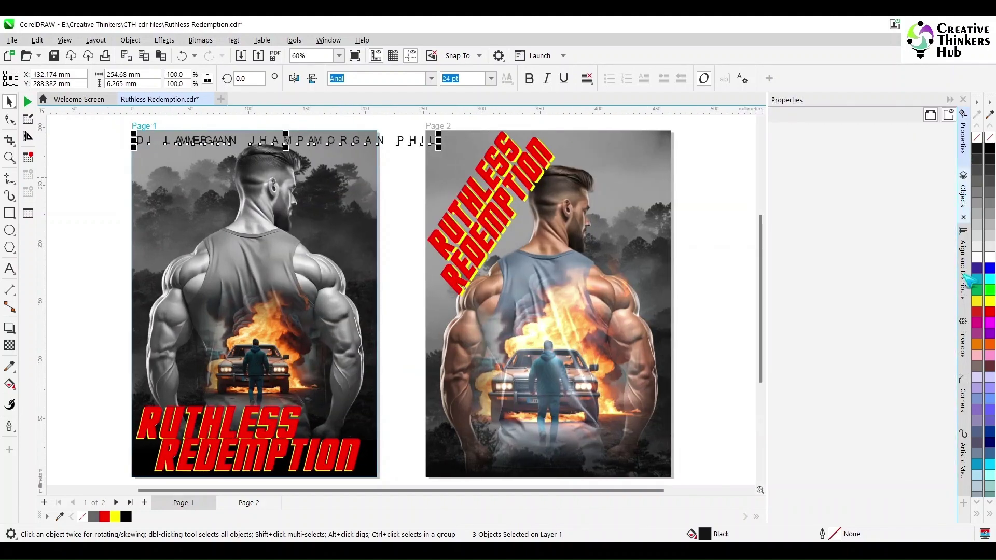
pyautogui.click(968, 280)
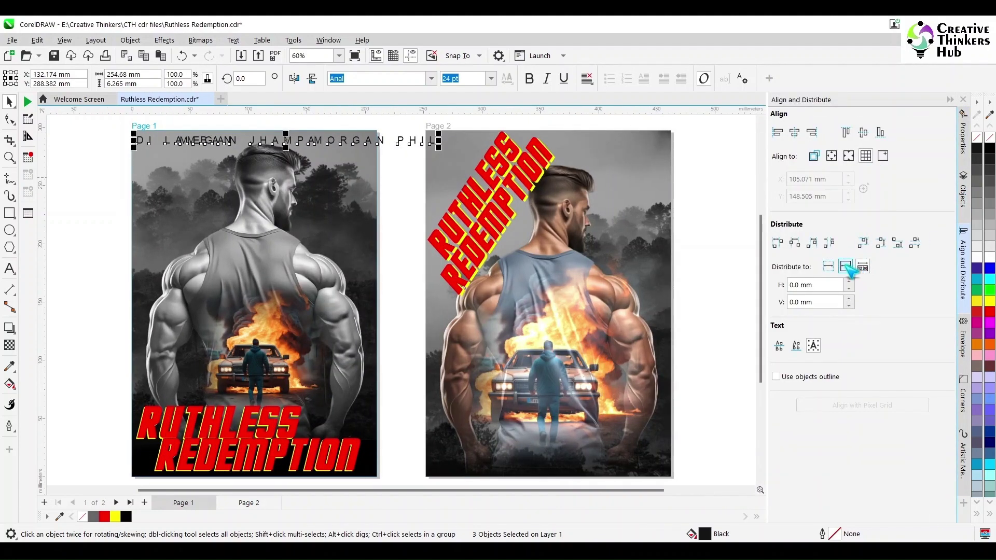
pyautogui.click(830, 244)
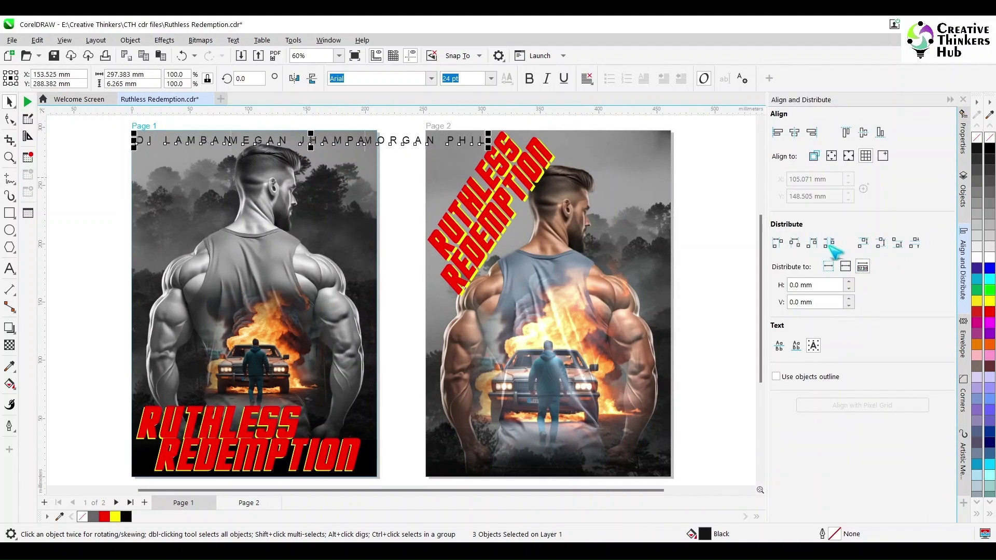
pyautogui.click(311, 141)
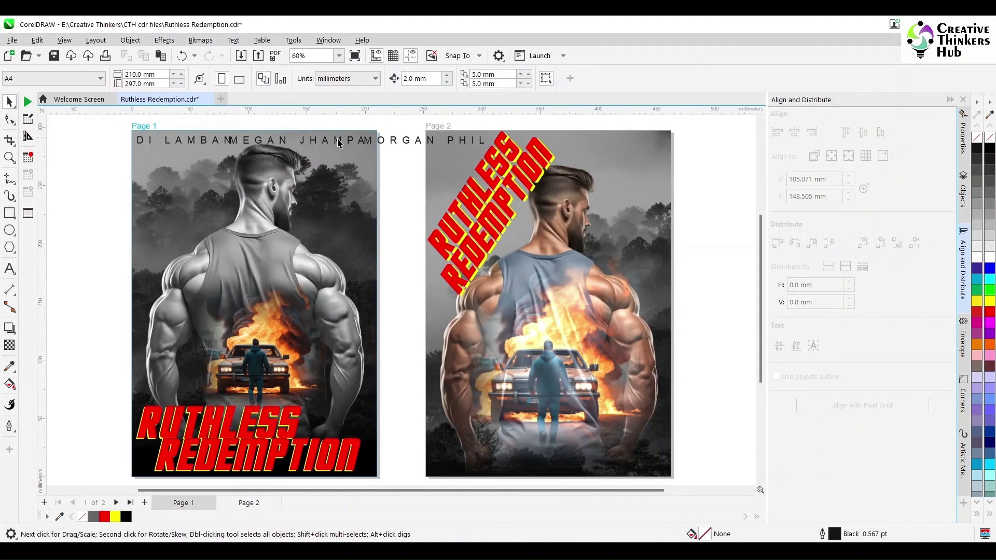
pyautogui.keyDown('shift'); pyautogui.click(384, 141); pyautogui.keyUp('shift')
pyautogui.press('Right')
pyautogui.press('Right')
pyautogui.press('Right')
pyautogui.press('Right')
pyautogui.press('Right')
pyautogui.press('Right')
pyautogui.press('Right')
pyautogui.press('Right')
pyautogui.press('Right')
pyautogui.press('Right')
pyautogui.press('Right')
pyautogui.press('Right')
pyautogui.click(397, 142)
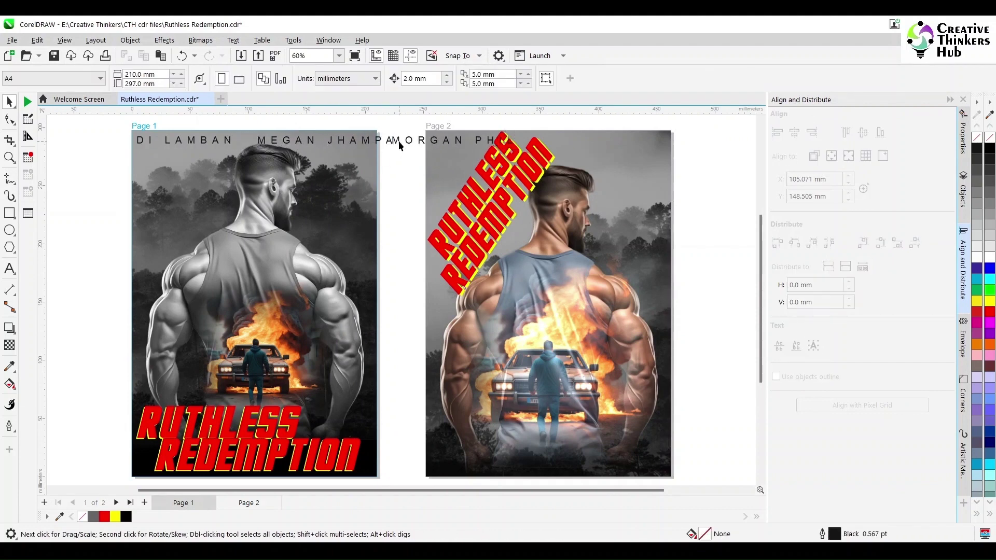
pyautogui.click(399, 141)
pyautogui.press('Right')
pyautogui.press('Right')
pyautogui.press('Right')
pyautogui.press('Right')
pyautogui.press('Right')
pyautogui.press('Right')
pyautogui.press('Right')
pyautogui.press('Right')
pyautogui.press('Right')
pyautogui.press('Right')
pyautogui.press('Right')
pyautogui.click(9, 229)
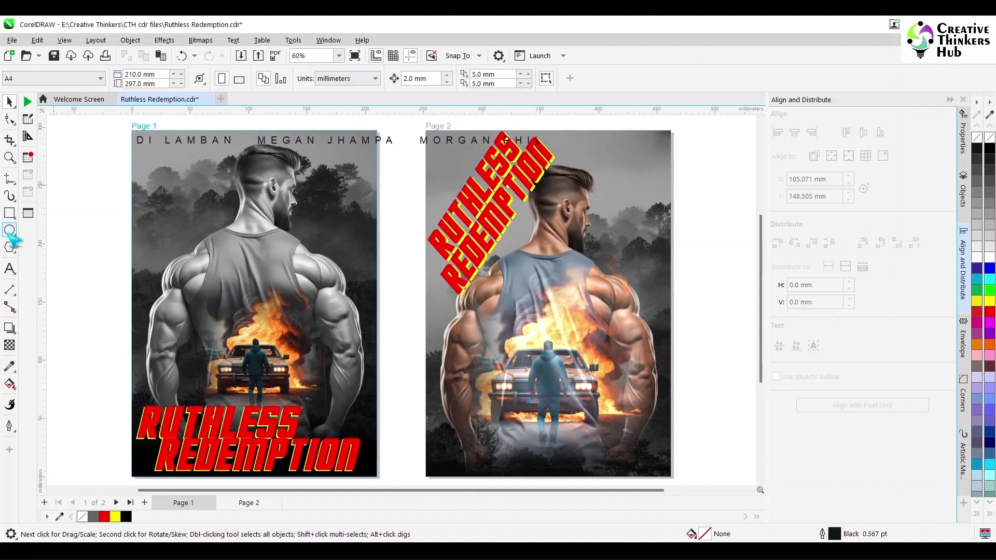
pyautogui.click(85, 172)
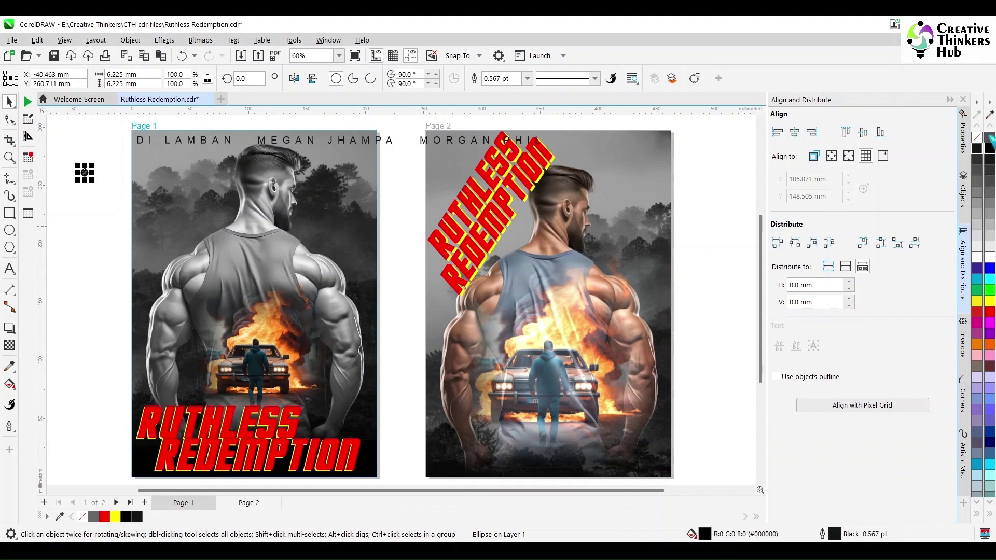
pyautogui.press('space')
pyautogui.moveTo(84, 172); pyautogui.dragTo(244, 141)
pyautogui.scroll(1, 238, 145)
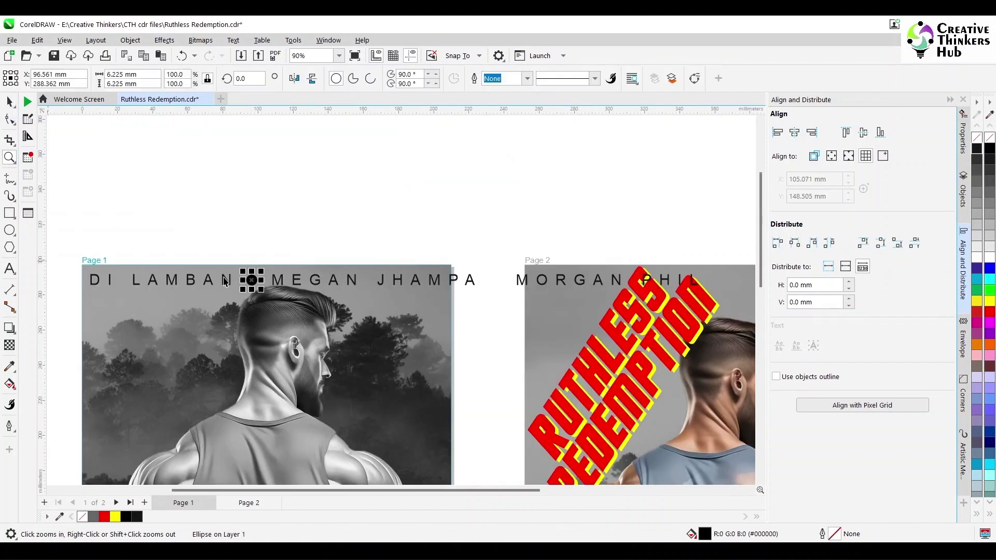
pyautogui.write('4')
pyautogui.press('Return')
pyautogui.click(263, 234)
pyautogui.click(252, 280)
pyautogui.press('KP_Add')
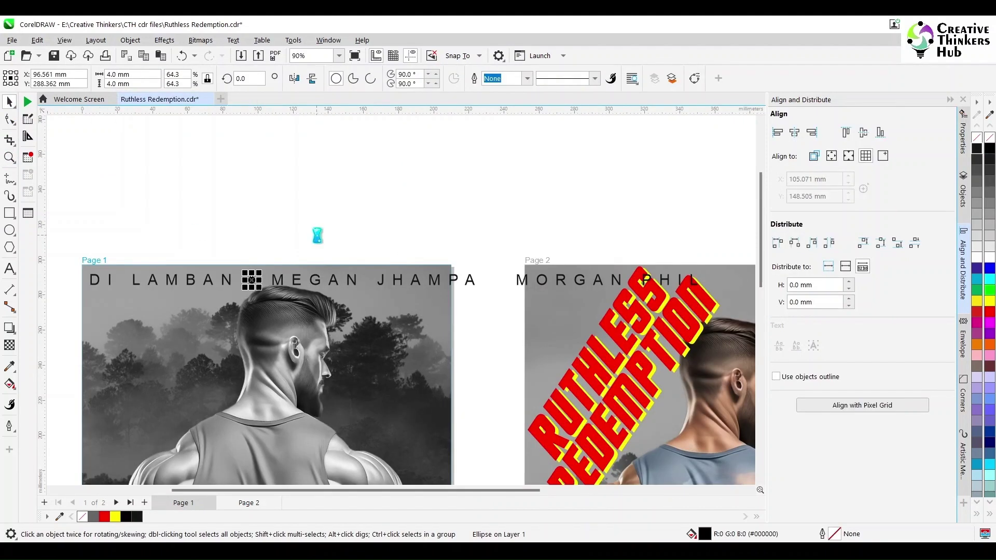
pyautogui.press('Right')
pyautogui.press('Right')
pyautogui.press('Right')
pyautogui.press('Right')
pyautogui.press('Right')
pyautogui.press('Right')
pyautogui.press('Right')
pyautogui.press('Right')
pyautogui.press('Right')
pyautogui.hotkey('shift', 'Right')
pyautogui.hotkey('shift', 'Right')
pyautogui.hotkey('shift', 'Right')
pyautogui.hotkey('shift', 'Right')
pyautogui.hotkey('shift', 'Right')
pyautogui.hotkey('shift', 'Right')
pyautogui.hotkey('shift', 'Right')
pyautogui.hotkey('shift', 'Right')
pyautogui.hotkey('shift', 'Right')
pyautogui.hotkey('shift', 'Right')
pyautogui.hotkey('shift', 'Right')
pyautogui.hotkey('shift', 'Right')
pyautogui.hotkey('shift', 'Right')
pyautogui.hotkey('shift', 'Right')
pyautogui.hotkey('shift', 'Right')
pyautogui.hotkey('shift', 'Right')
pyautogui.hotkey('shift', 'Right')
pyautogui.hotkey('shift', 'Right')
pyautogui.hotkey('shift', 'Right')
pyautogui.hotkey('shift', 'Right')
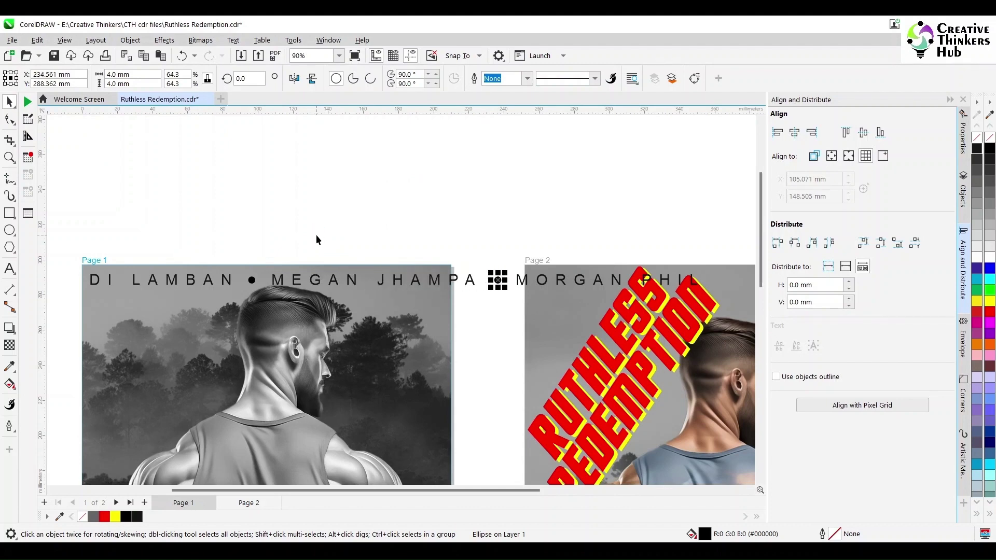
# Step: Select the names and dots together and scale the credit line to fit page 1's width
pyautogui.click(730, 220)
pyautogui.press('Tab')
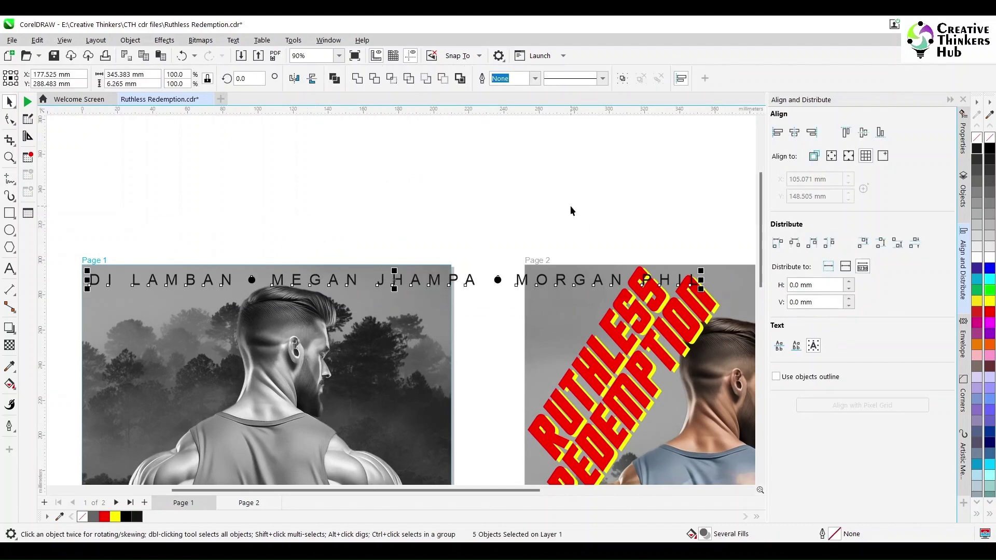
pyautogui.moveTo(703, 291); pyautogui.dragTo(446, 285)
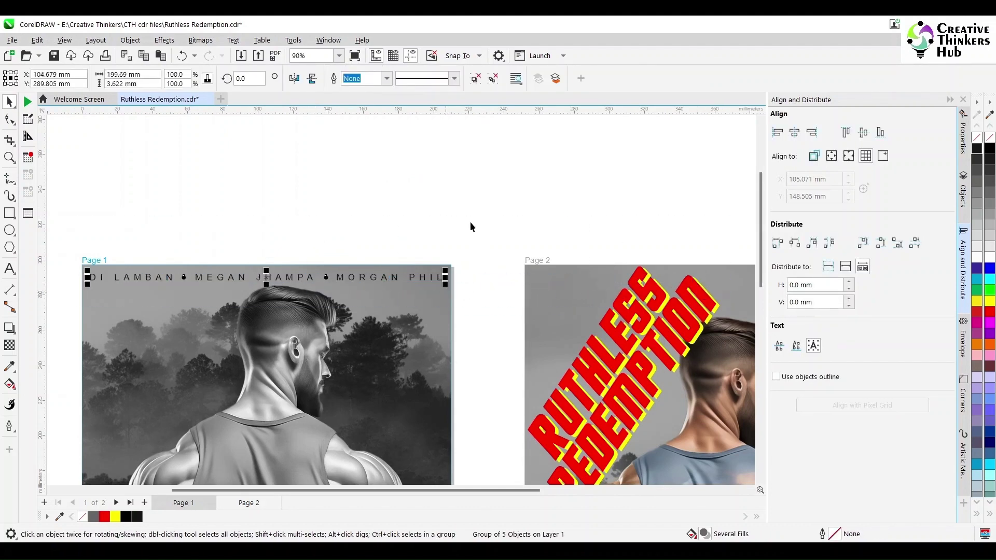
pyautogui.click(428, 212)
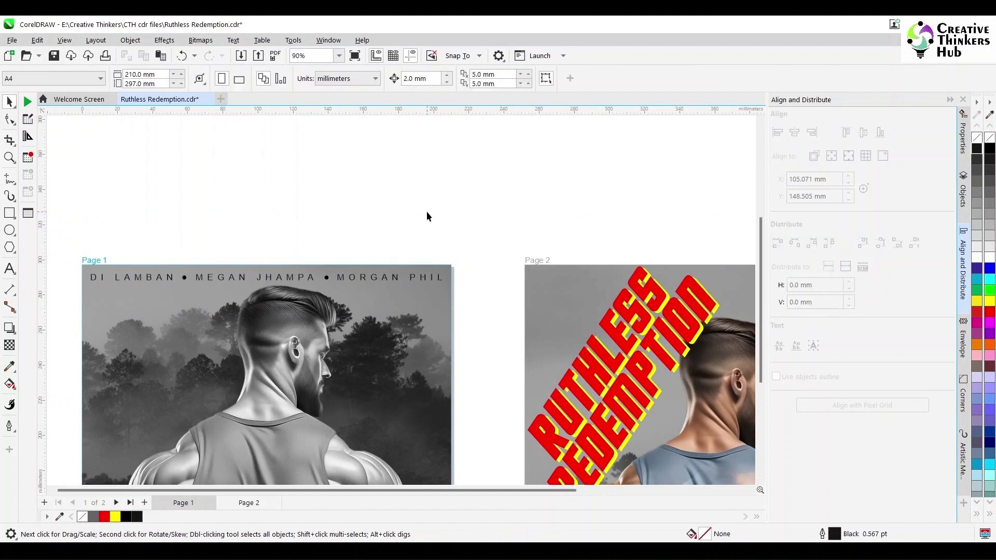
# Step: Reposition and slightly shrink the figure image on page 2
pyautogui.hotkey('shift', 'F4')
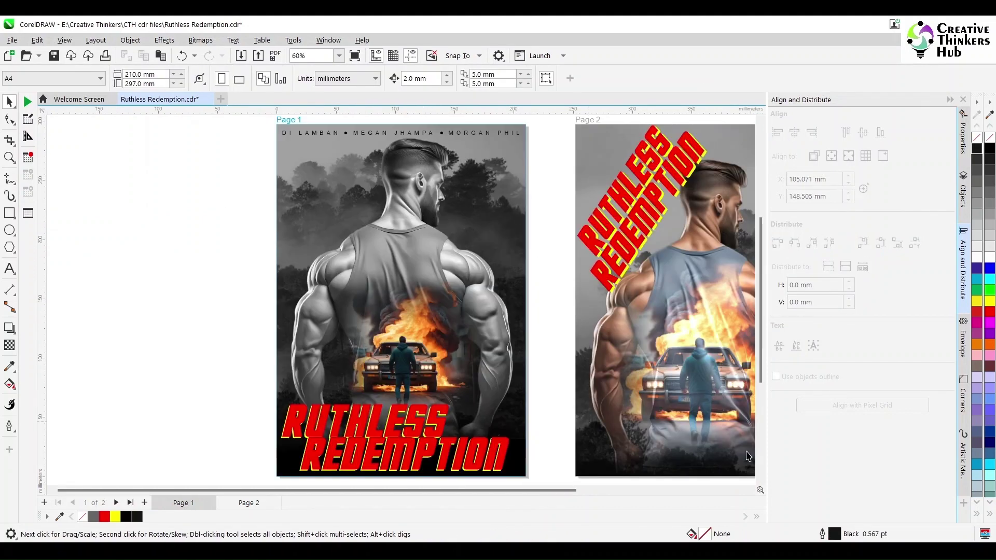
pyautogui.scroll(-1, 761, 482)
pyautogui.hscroll(3, 753, 489)
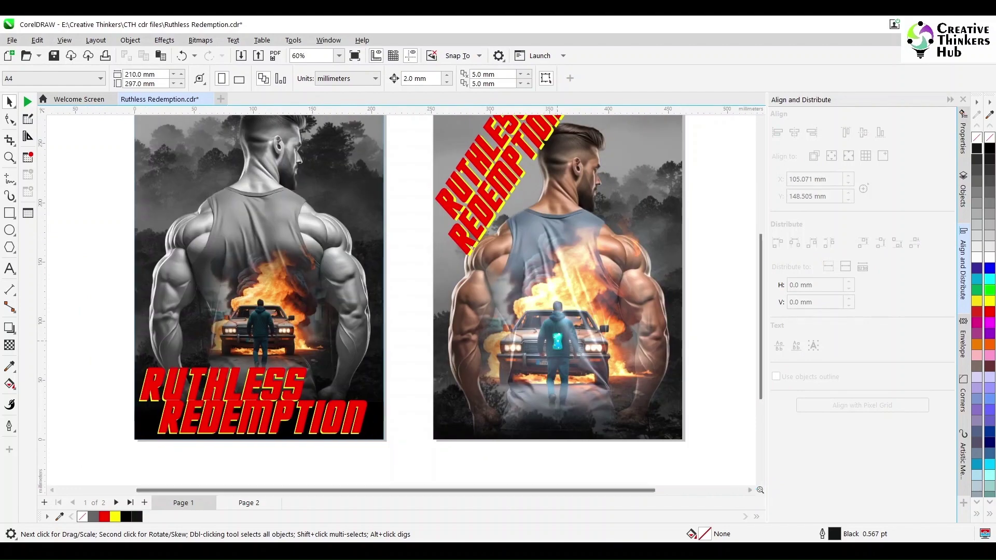
pyautogui.moveTo(557, 341); pyautogui.dragTo(549, 310)
pyautogui.hscroll(3, 549, 309)
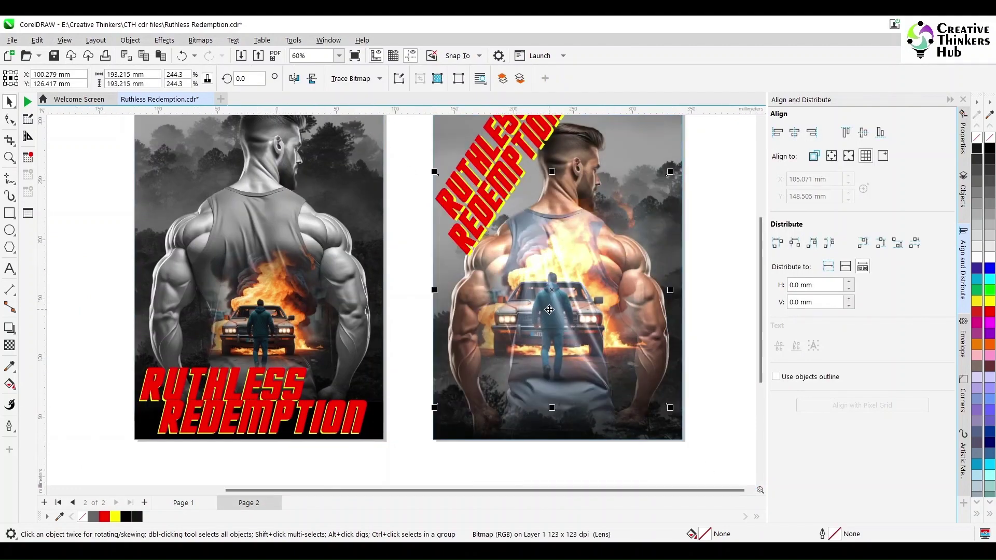
pyautogui.scroll(1, 503, 134)
pyautogui.keyDown('shift'); pyautogui.click(503, 134); pyautogui.keyUp('shift')
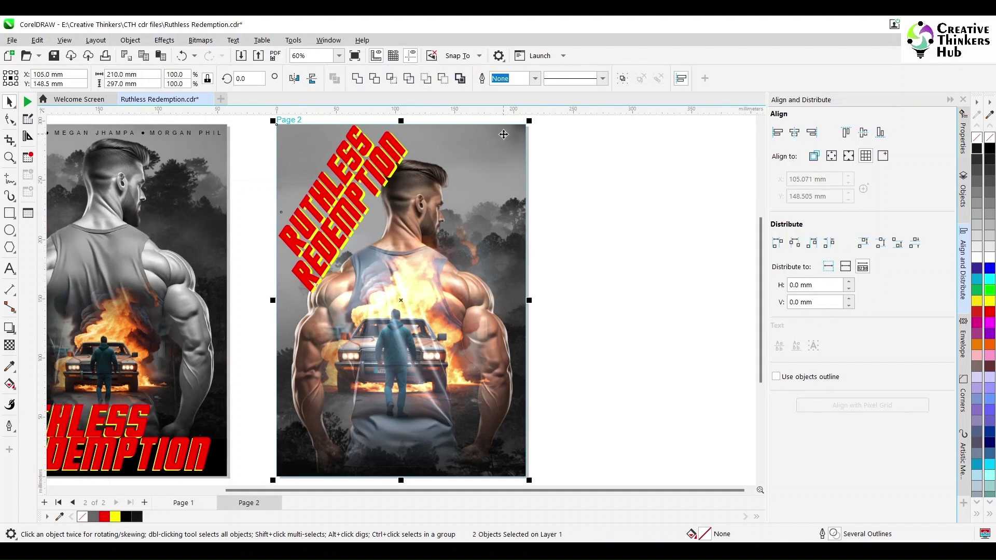
pyautogui.click(562, 209)
pyautogui.click(490, 305)
pyautogui.moveTo(519, 207); pyautogui.dragTo(508, 225)
pyautogui.click(608, 314)
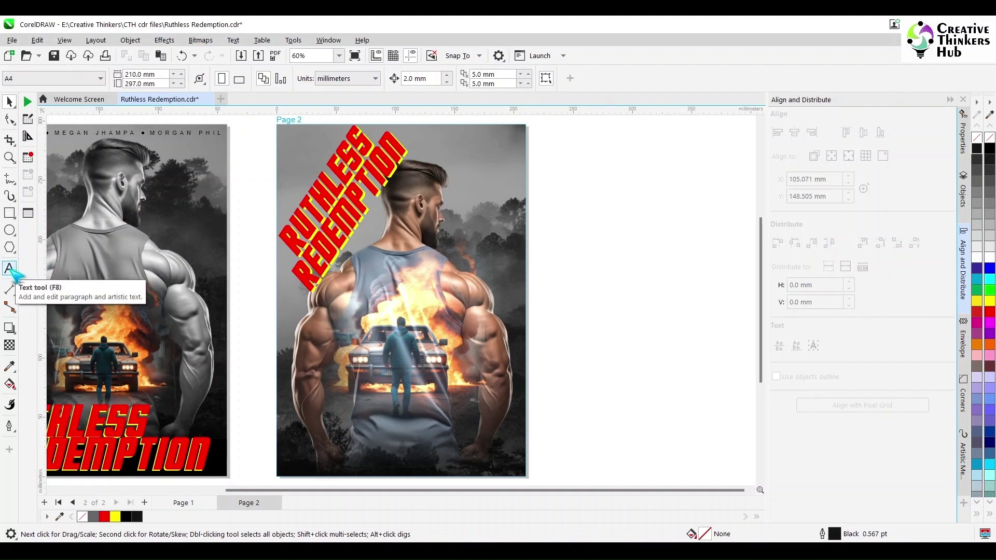
# Step: Inspect the background image and black rectangle inside page 1's PowerClip, then exit editing
pyautogui.doubleClick(209, 471)
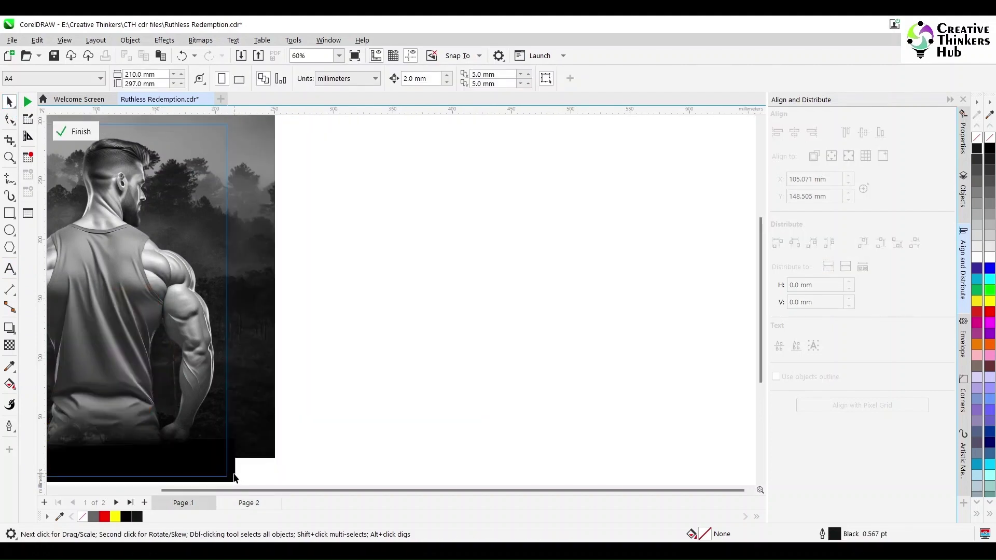
pyautogui.click(234, 477)
pyautogui.click(387, 443)
pyautogui.press('F4')
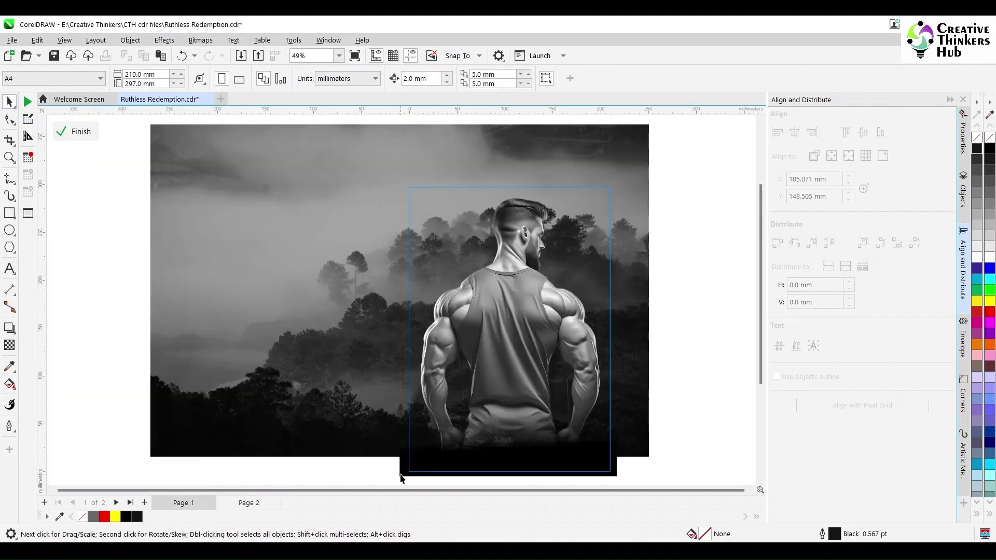
pyautogui.click(402, 475)
pyautogui.click(310, 471)
pyautogui.click(65, 130)
# Step: Move the transparency fade lower on page 2's clipped photo and finish the PowerClip edit
pyautogui.click(655, 200)
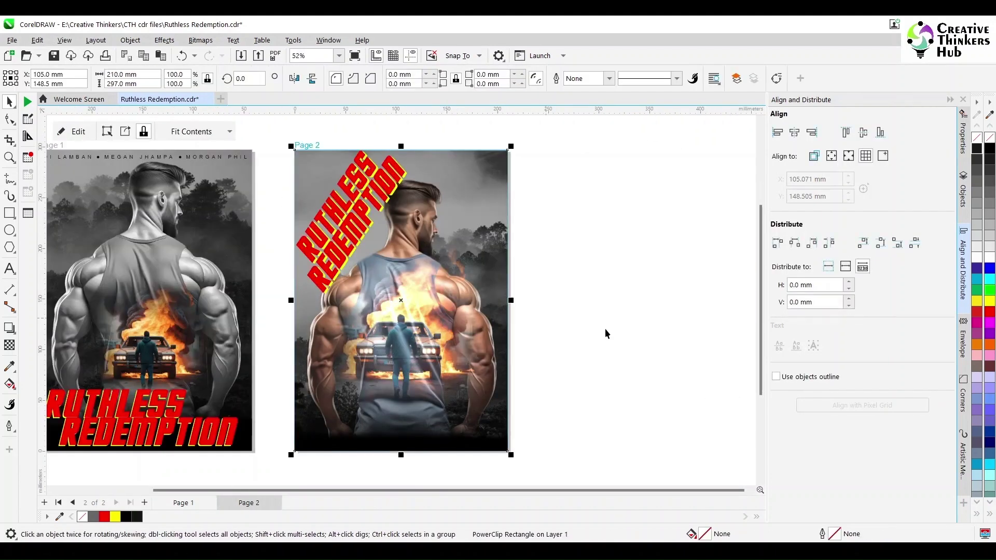
pyautogui.click(605, 330)
pyautogui.click(470, 442)
pyautogui.doubleClick(467, 446)
pyautogui.click(473, 457)
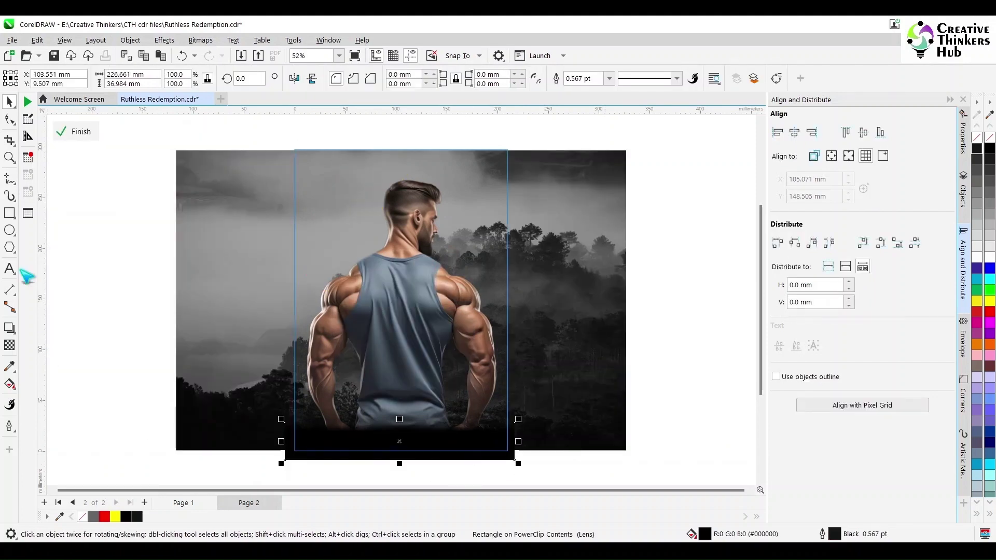
pyautogui.click(9, 158)
pyautogui.moveTo(269, 408); pyautogui.dragTo(360, 456)
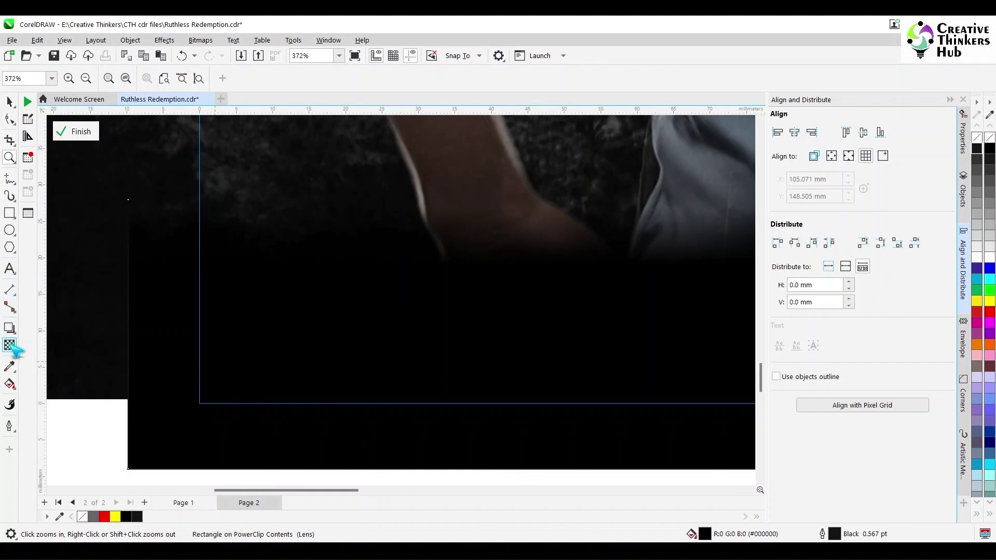
pyautogui.click(9, 345)
pyautogui.moveTo(200, 264); pyautogui.dragTo(199, 323)
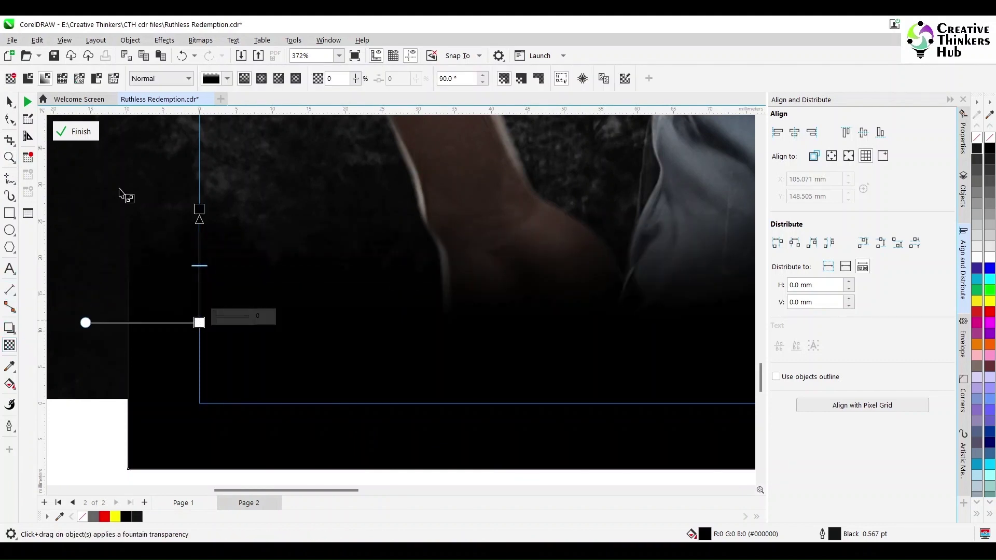
pyautogui.click(76, 131)
# Step: Select Page 1's actor credits line and copy it
pyautogui.scroll(-5, 282, 300)
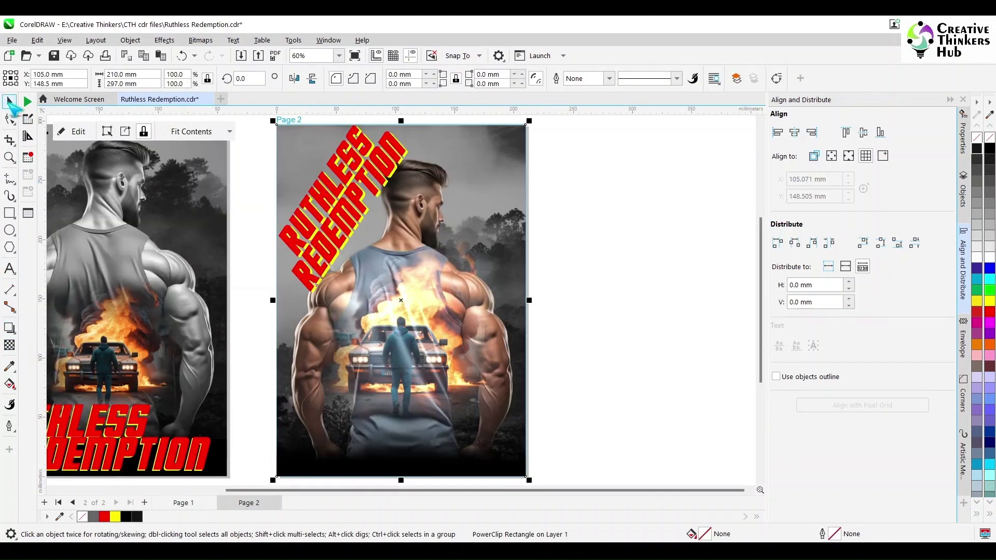
pyautogui.click(646, 301)
pyautogui.hscroll(-3, 111, 155)
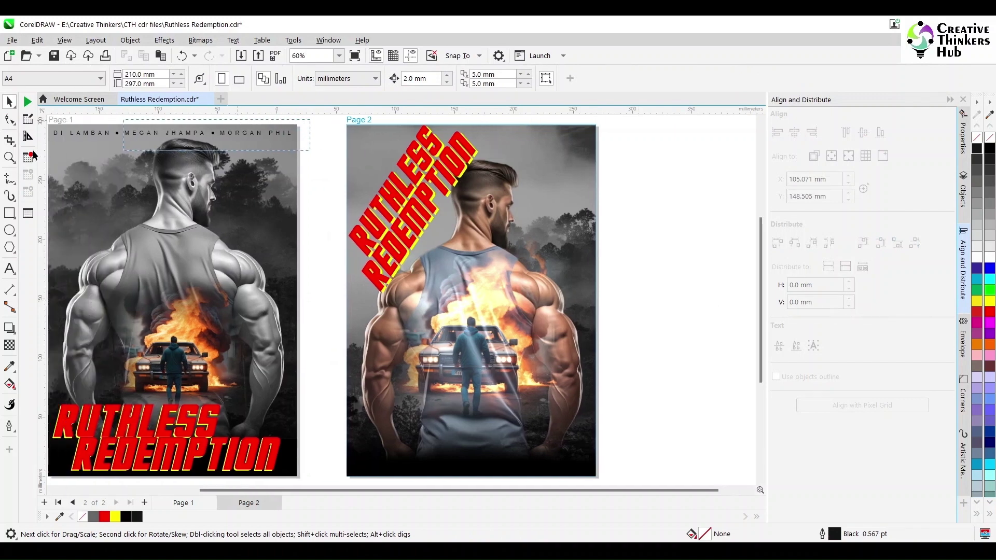
pyautogui.click(88, 151)
pyautogui.click(74, 164)
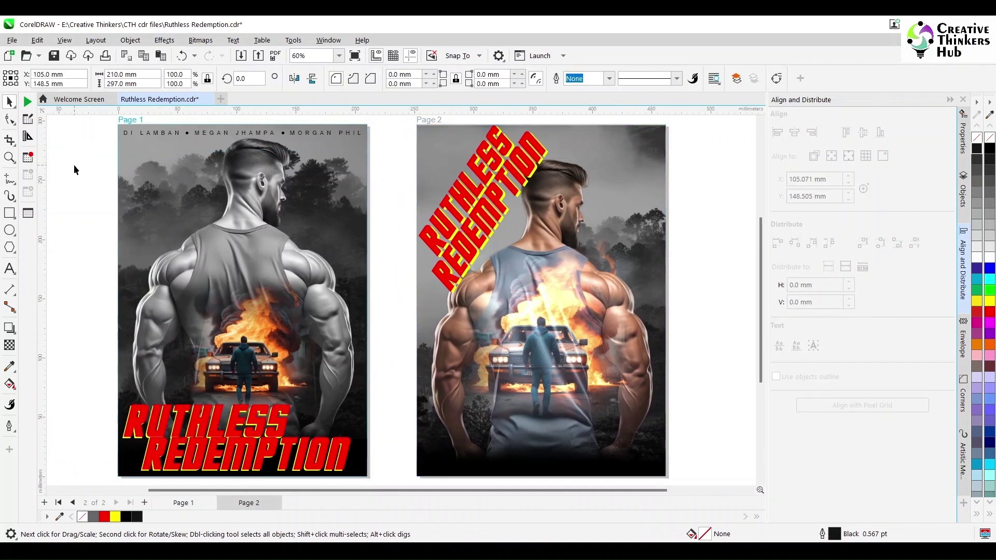
pyautogui.scroll(2, 373, 142)
pyautogui.press('Tab')
# Step: Paste the credits line onto Page 2, lower it near the poster bottom, and make it white
pyautogui.click(661, 262)
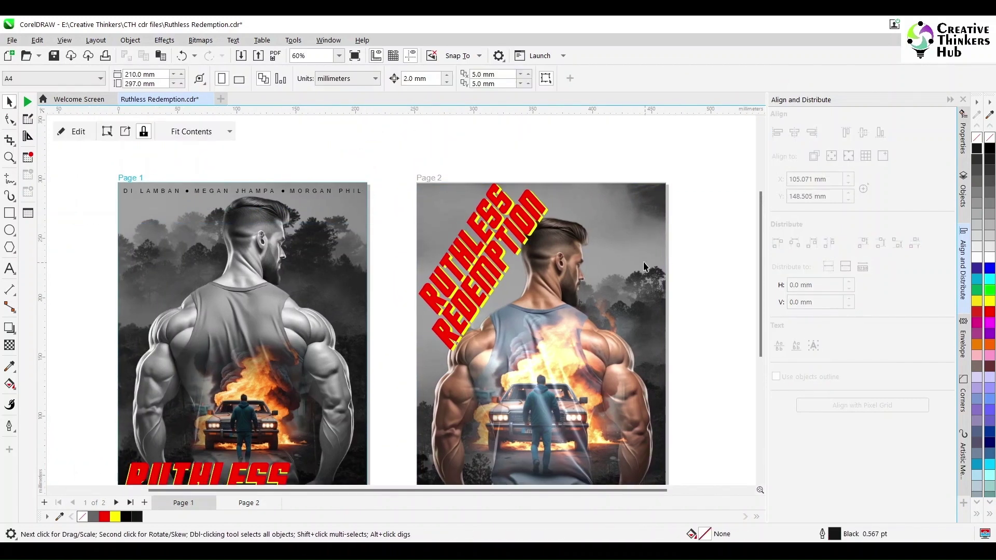
pyautogui.click(722, 252)
pyautogui.hotkey('ctrl', 'v')
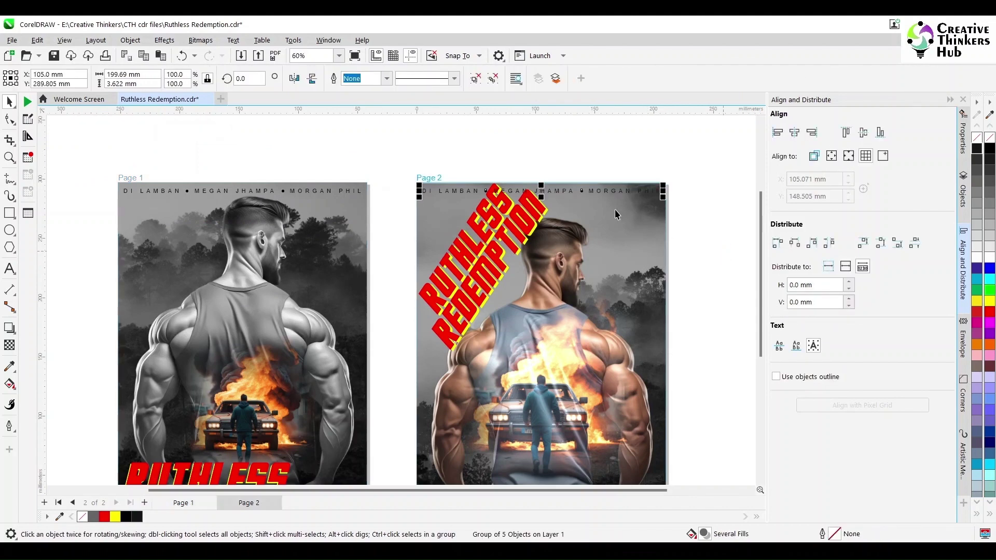
pyautogui.moveTo(549, 191); pyautogui.dragTo(566, 485)
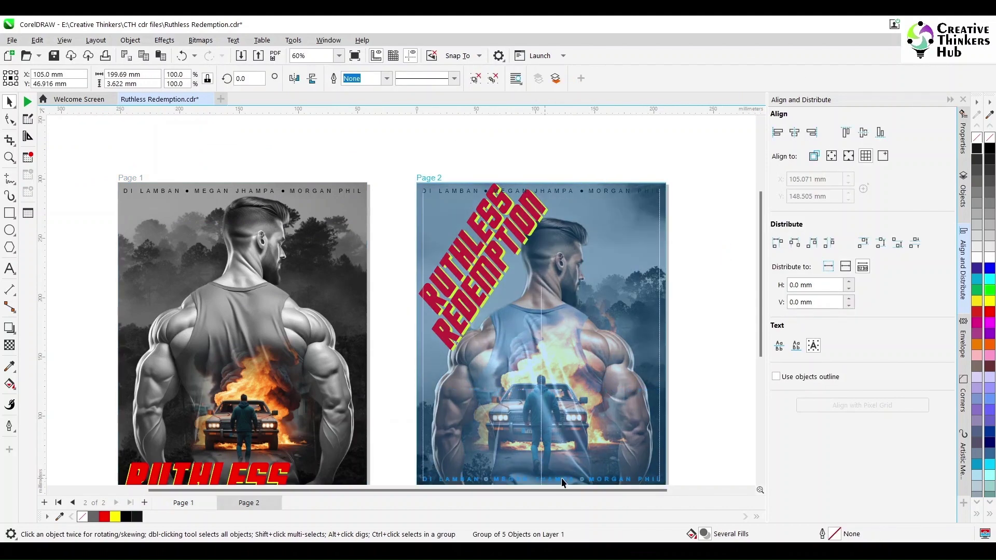
pyautogui.moveTo(760, 350); pyautogui.dragTo(775, 426)
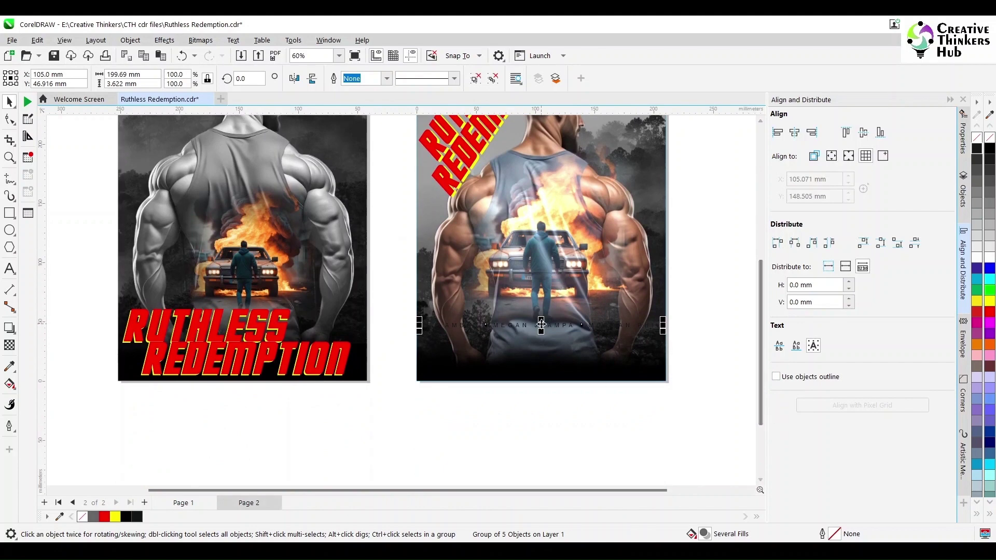
pyautogui.moveTo(446, 325)
pyautogui.mouseDown()
pyautogui.moveTo(446, 375)
pyautogui.moveTo(445, 343)
pyautogui.mouseUp()
pyautogui.click(989, 258)
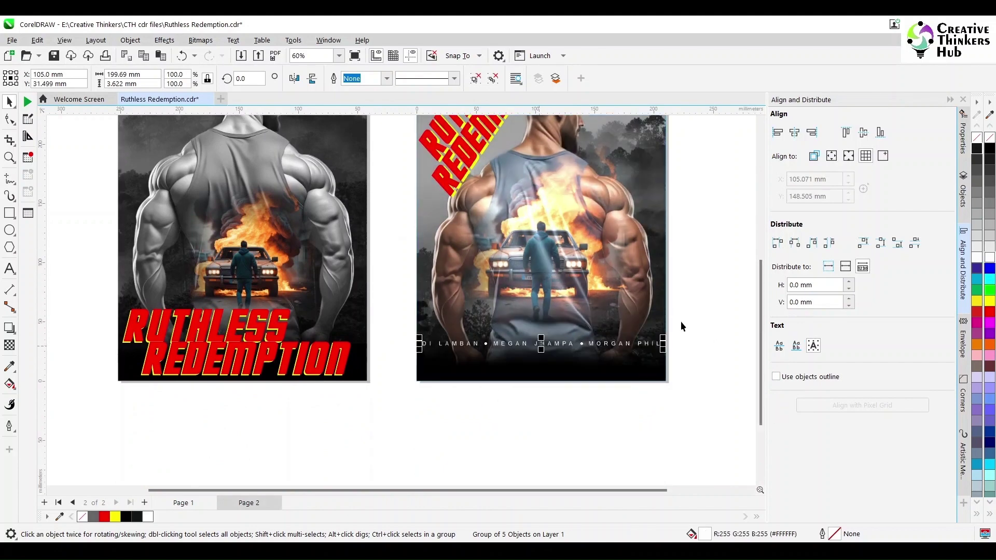
pyautogui.click(599, 403)
pyautogui.click(10, 269)
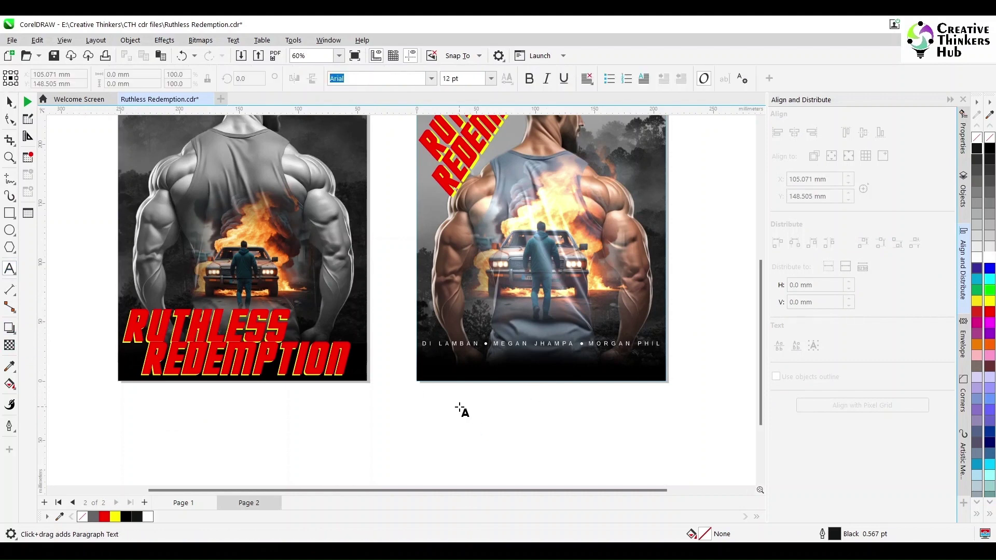
# Step: Insert Lorem ipsum placeholder text at 12 pt, centre-aligned
pyautogui.click(459, 404)
pyautogui.hotkey('ctrl', 'v')
pyautogui.hotkey('ctrl', 'space')
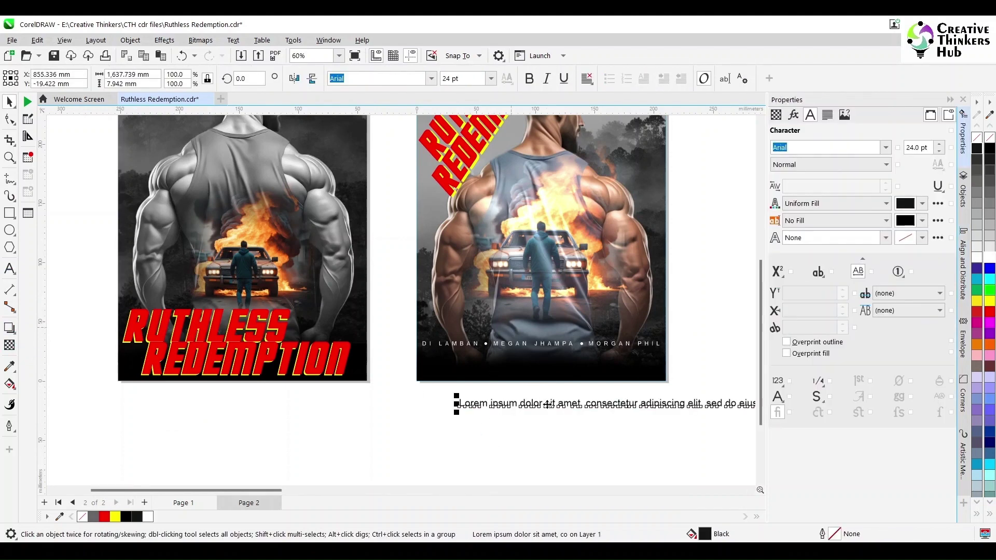
pyautogui.click(490, 79)
pyautogui.write('12')
pyautogui.press('Return')
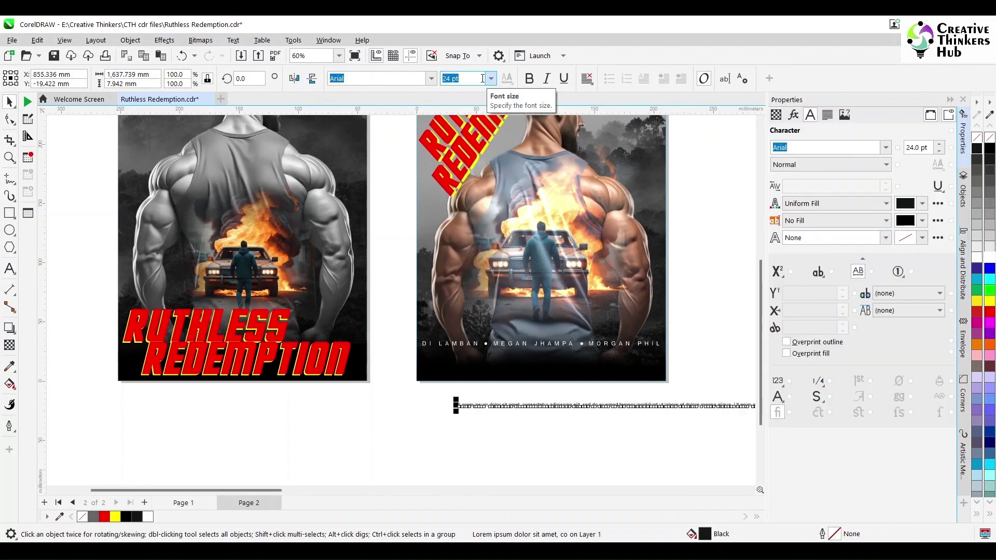
pyautogui.press('F4')
pyautogui.click(587, 78)
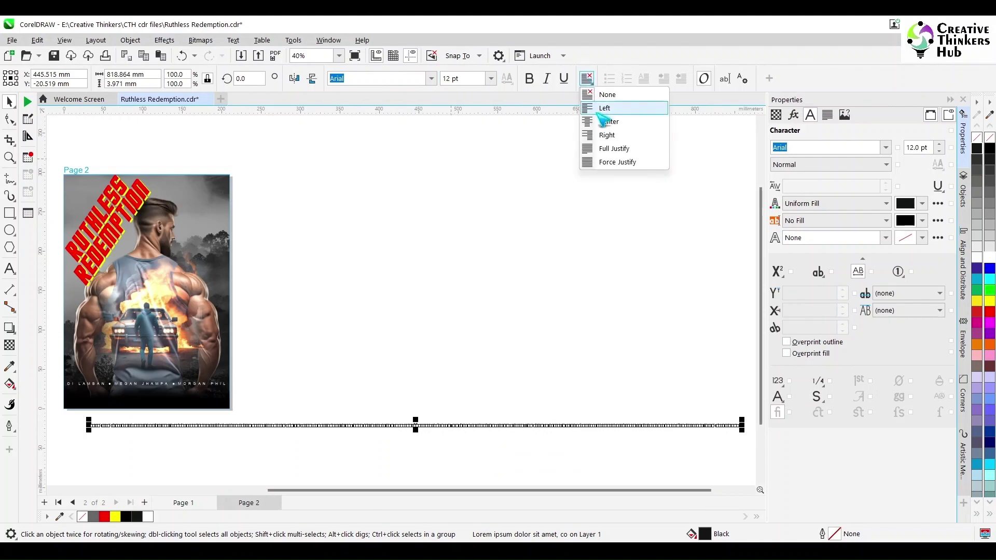
pyautogui.click(605, 108)
# Step: Break the placeholder before 'Ut enim' and move the text up over the poster image
pyautogui.click(10, 157)
pyautogui.moveTo(52, 365); pyautogui.dragTo(385, 463)
pyautogui.click(950, 99)
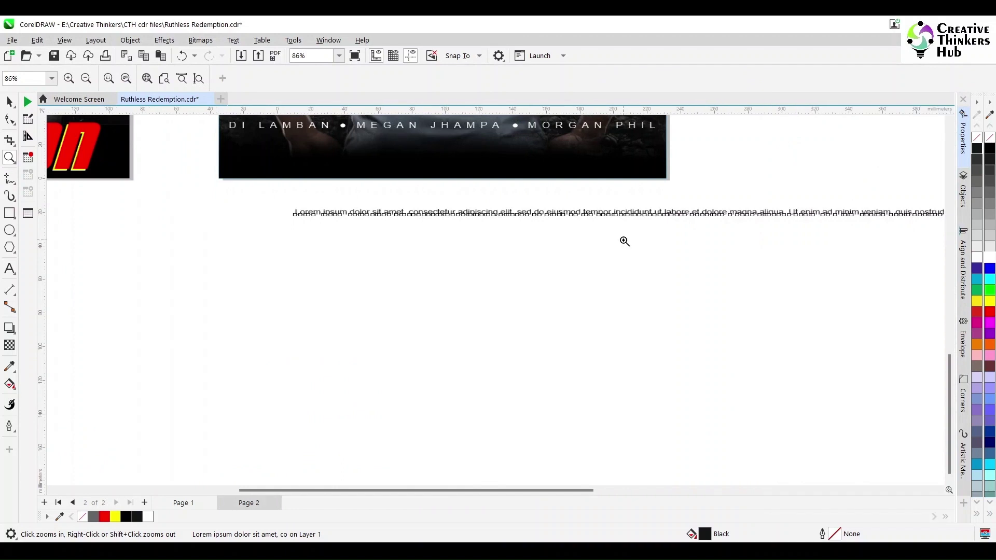
pyautogui.click(10, 269)
pyautogui.click(785, 211)
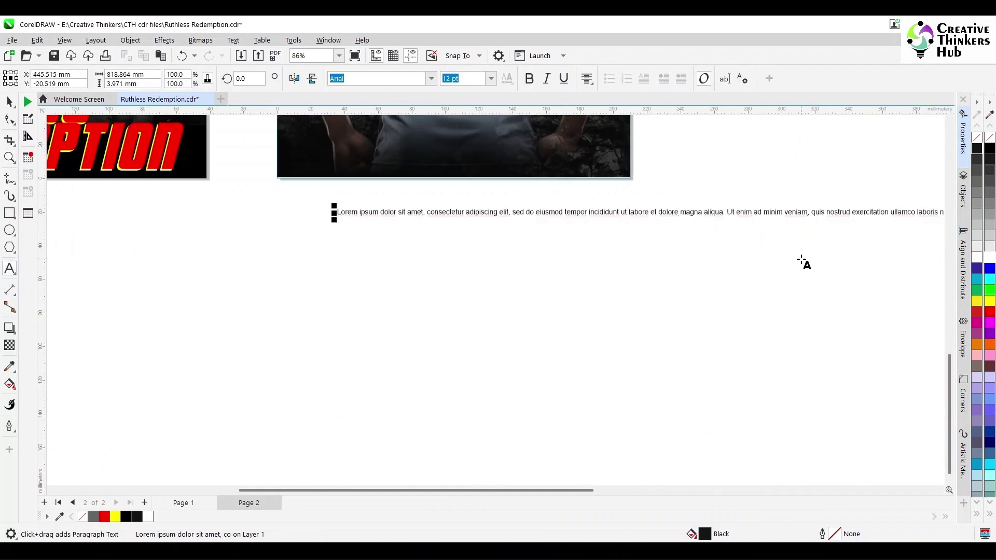
pyautogui.press('Return')
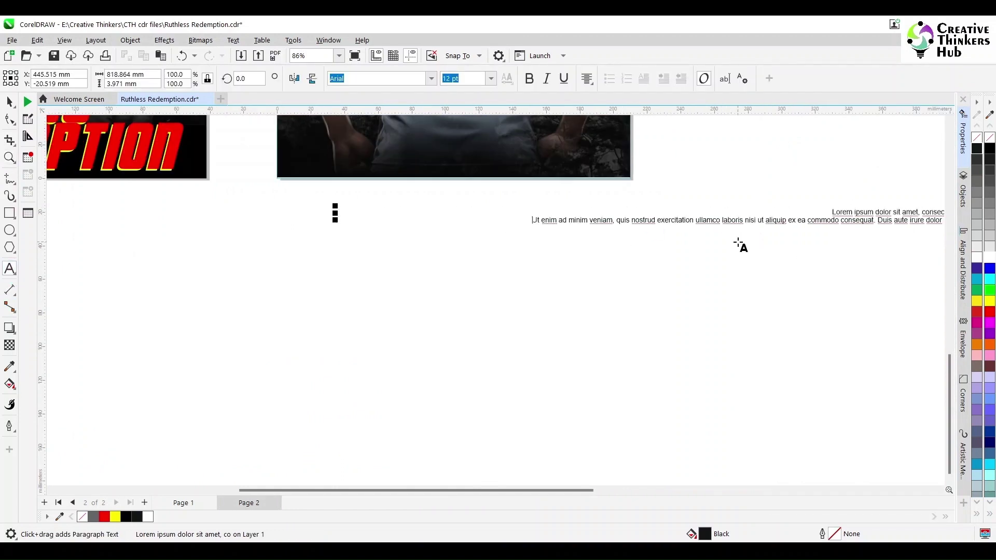
pyautogui.hotkey('ctrl', 'space')
pyautogui.moveTo(861, 212); pyautogui.dragTo(394, 150)
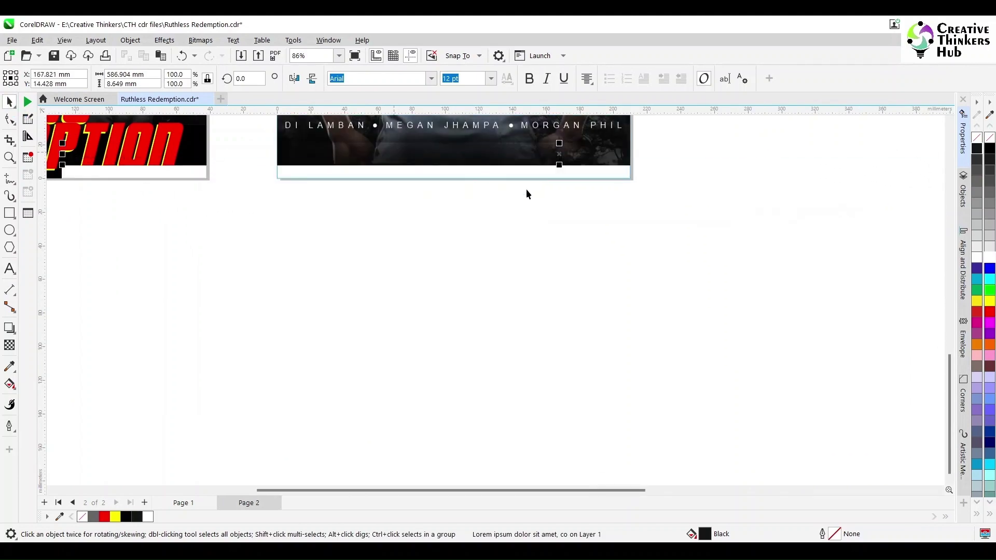
pyautogui.click(593, 180)
# Step: Set the placeholder text font to Arial Narrow Bold
pyautogui.scroll(-2, 593, 179)
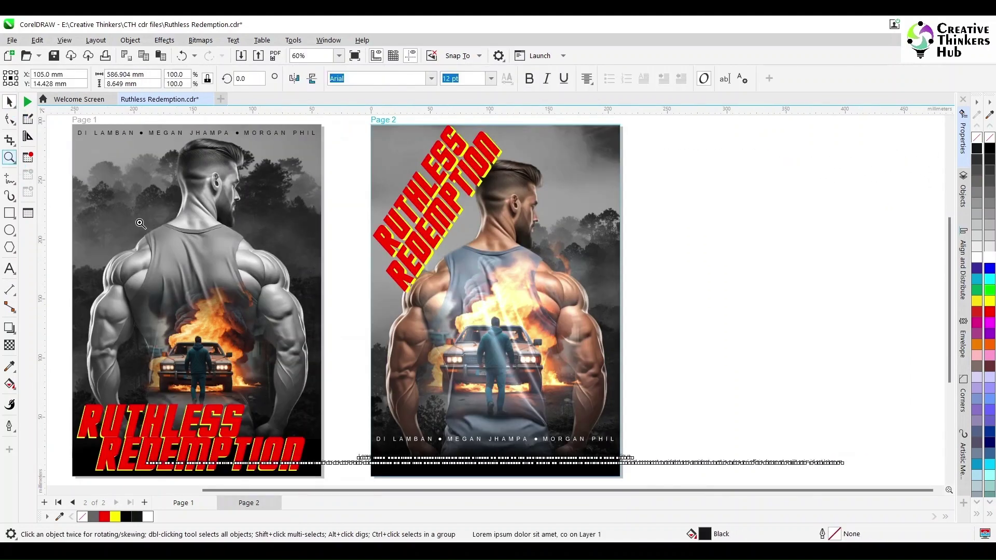
pyautogui.click(9, 158)
pyautogui.moveTo(333, 428); pyautogui.dragTo(658, 472)
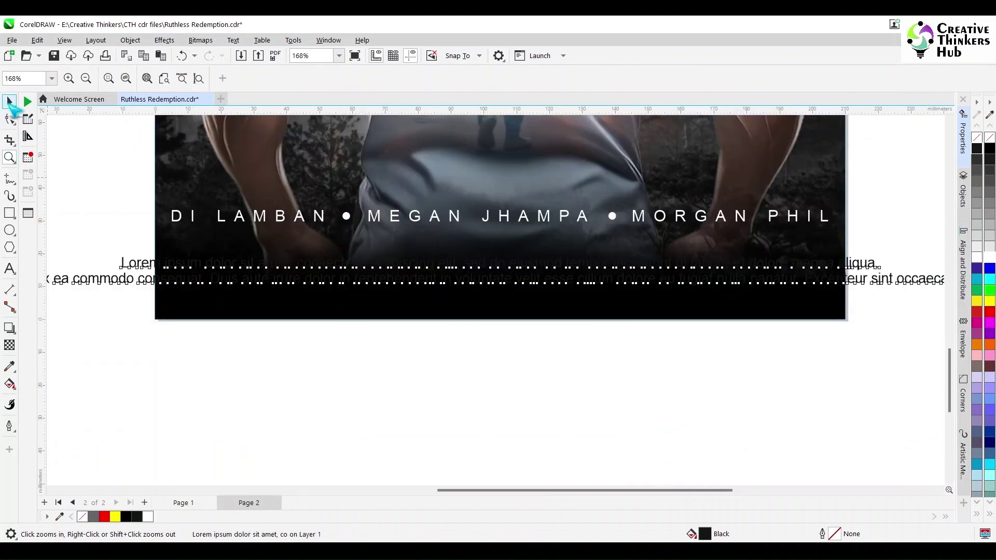
pyautogui.click(9, 102)
pyautogui.click(430, 78)
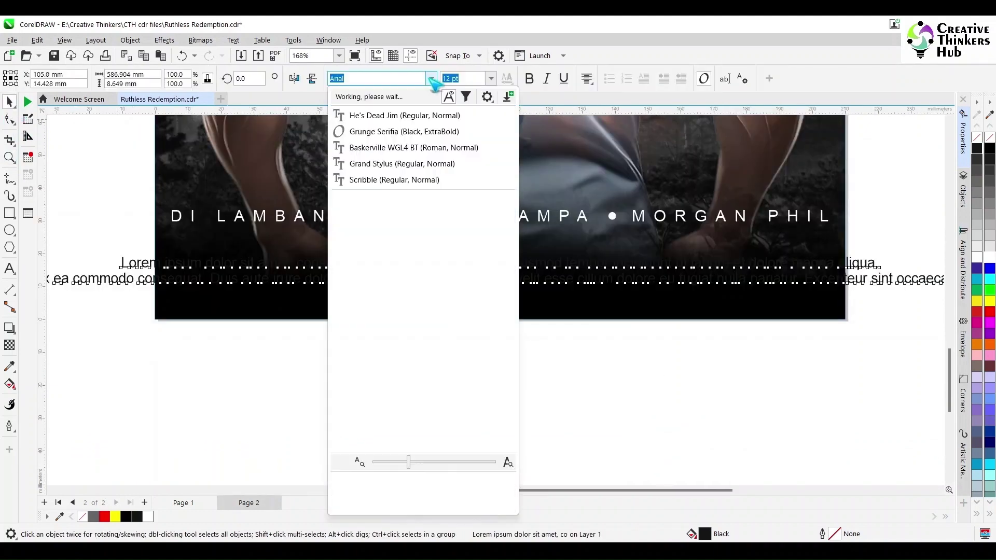
pyautogui.moveTo(466, 441)
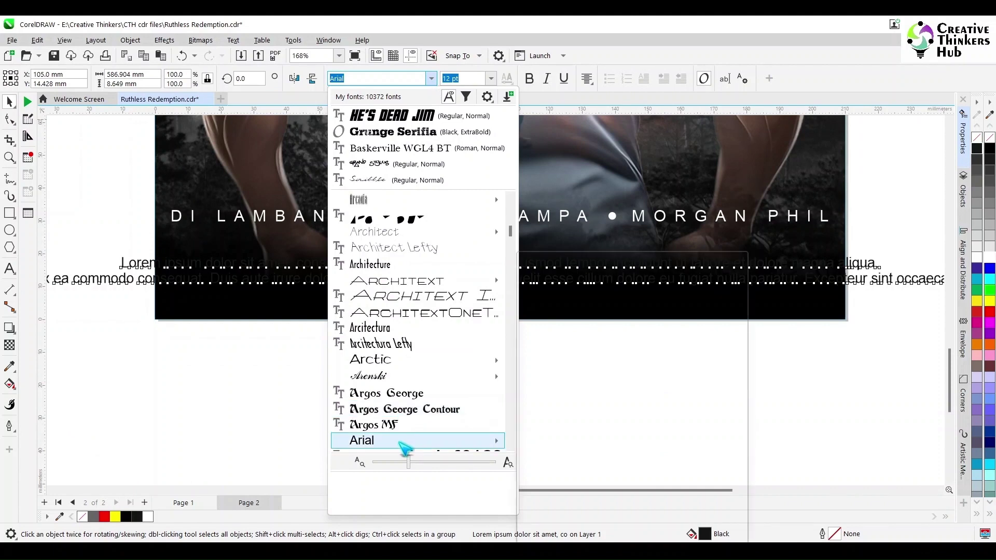
pyautogui.click(539, 392)
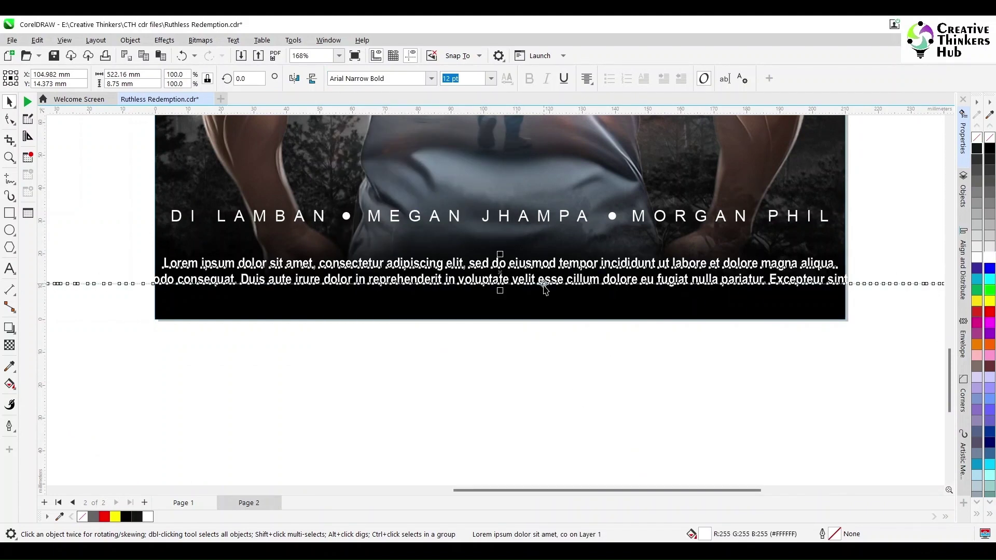
# Step: Add a period after 'incididunt', break the line there, and position the paragraph under the credits
pyautogui.click(654, 263)
pyautogui.write('.')
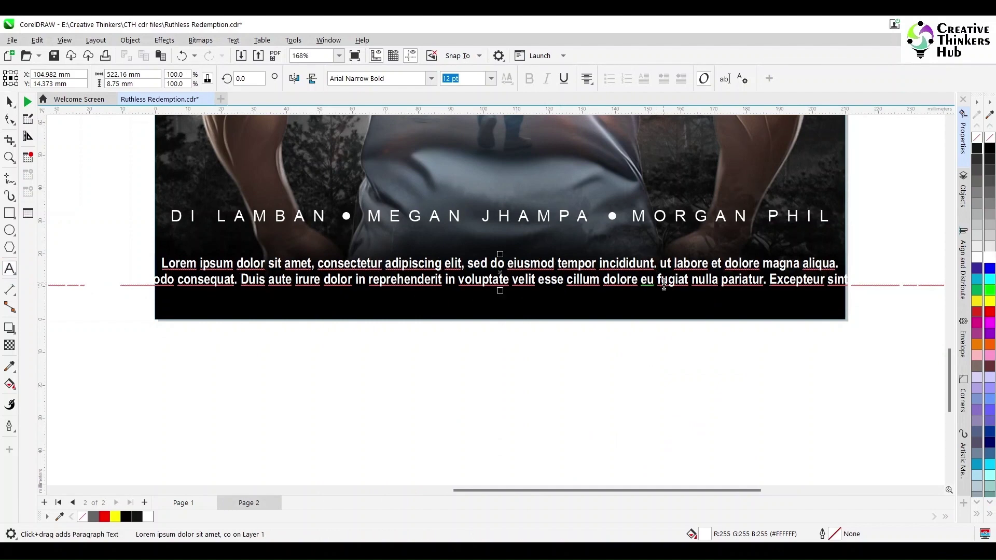
pyautogui.press('Return')
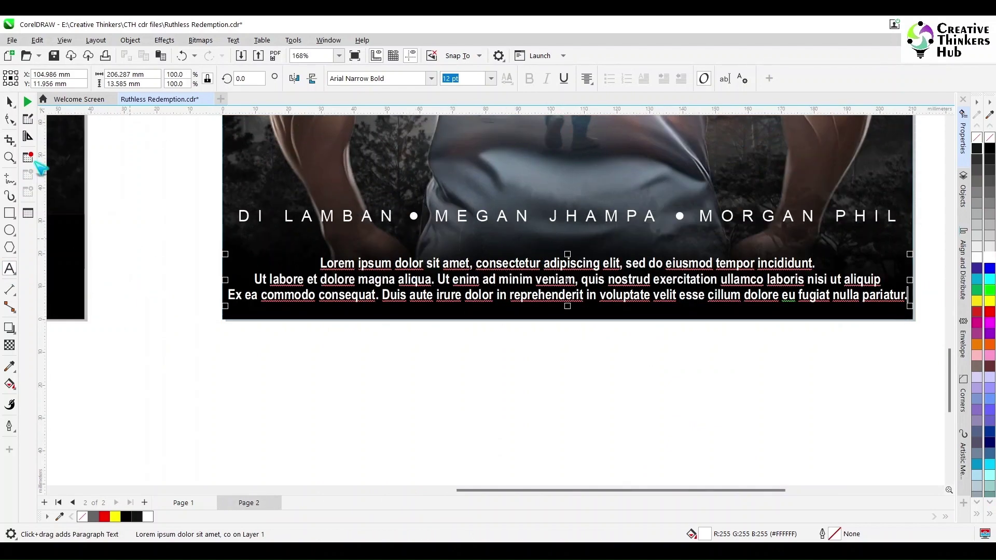
pyautogui.click(9, 102)
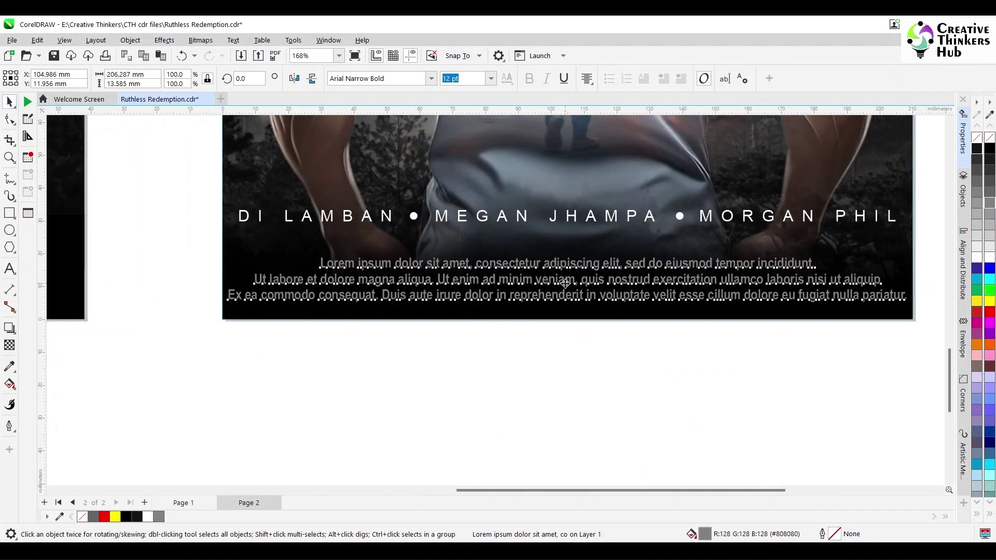
pyautogui.moveTo(560, 286); pyautogui.dragTo(560, 263)
pyautogui.click(561, 344)
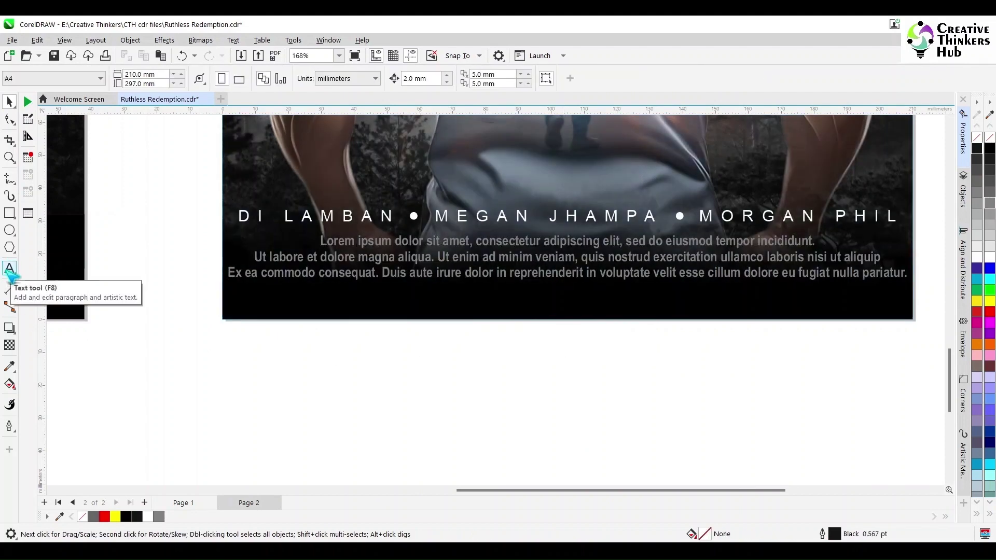
# Step: Move the white Excepteur line to the poster's bottom and cut the words after 'sunt'
pyautogui.click(10, 268)
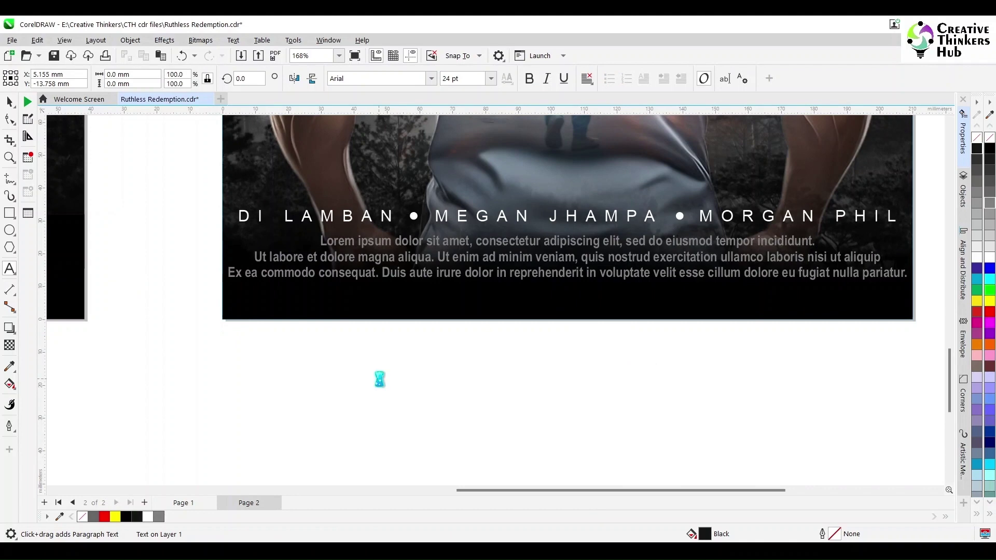
pyautogui.click(9, 102)
pyautogui.moveTo(541, 375); pyautogui.dragTo(525, 306)
pyautogui.doubleClick(525, 306)
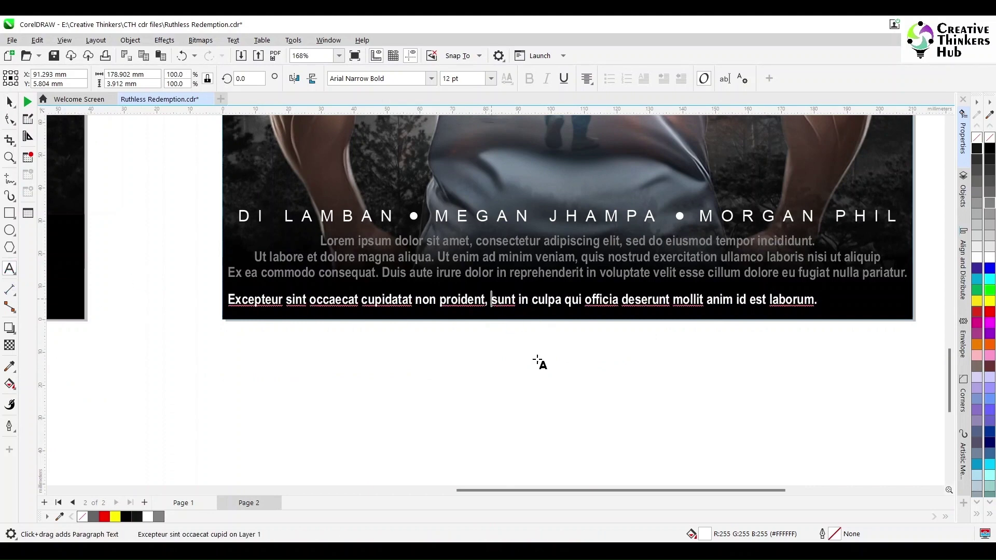
pyautogui.moveTo(817, 300); pyautogui.dragTo(520, 299)
pyautogui.hotkey('ctrl', 'c')
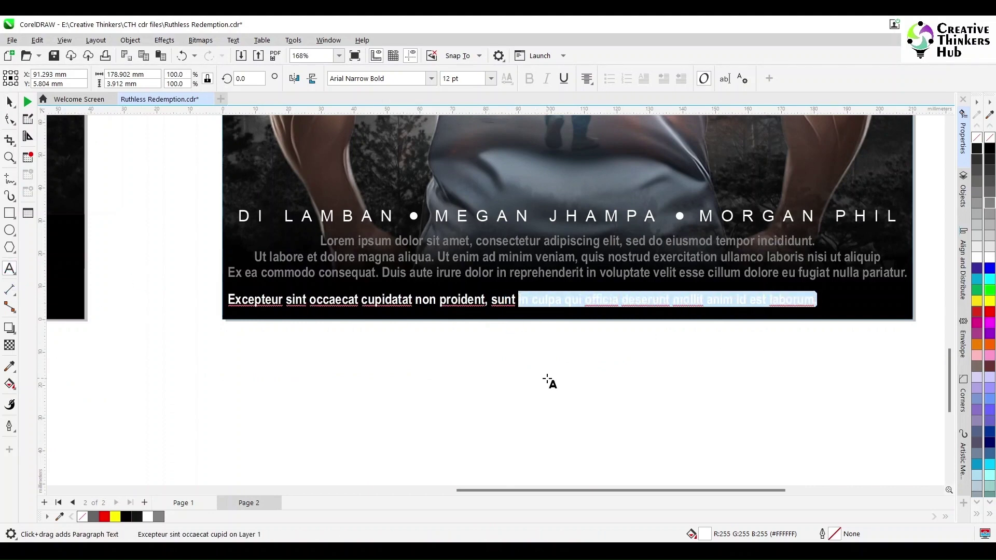
pyautogui.press('Delete')
pyautogui.hotkey('ctrl', 'space')
# Step: Left-align the Excepteur line and paste the cut words as a separate line beside it
pyautogui.keyDown('shift'); pyautogui.click(341, 271); pyautogui.keyUp('shift')
pyautogui.press('l')
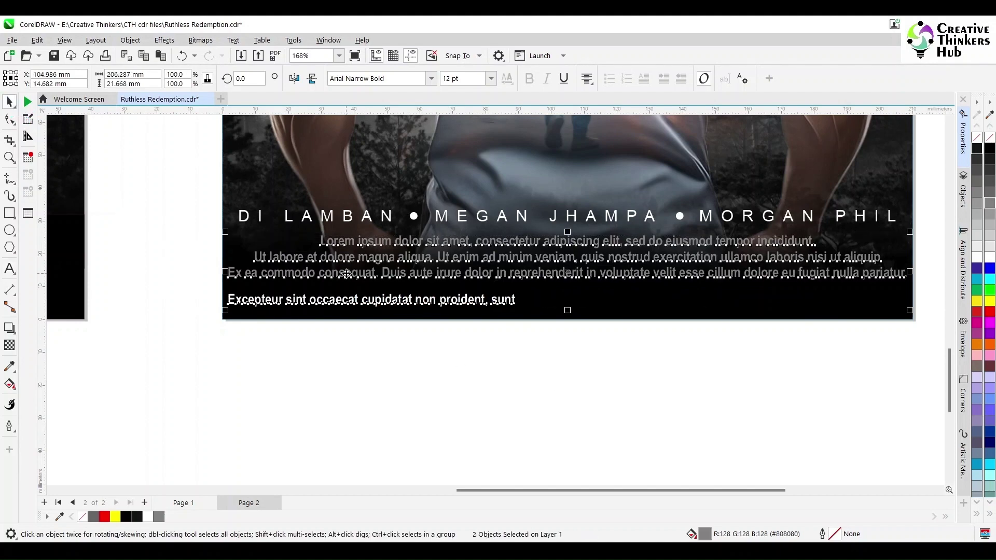
pyautogui.press('Escape')
pyautogui.click(11, 270)
pyautogui.click(454, 379)
pyautogui.hotkey('ctrl', 'v')
pyautogui.hotkey('ctrl', 'space')
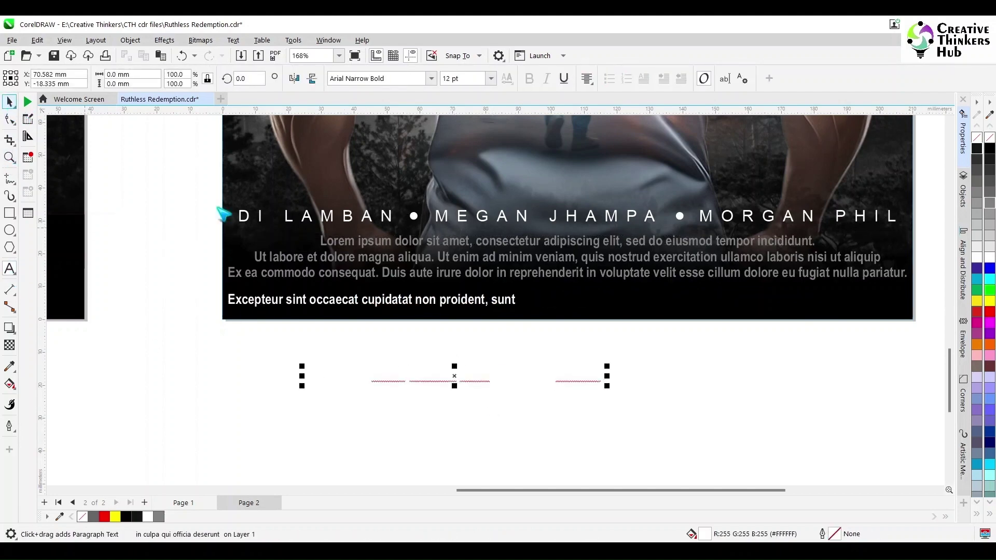
pyautogui.moveTo(455, 378); pyautogui.dragTo(758, 303)
# Step: Delete 'sunt,' from the end of the Excepteur credit line
pyautogui.keyDown('shift'); pyautogui.click(509, 302); pyautogui.keyUp('shift')
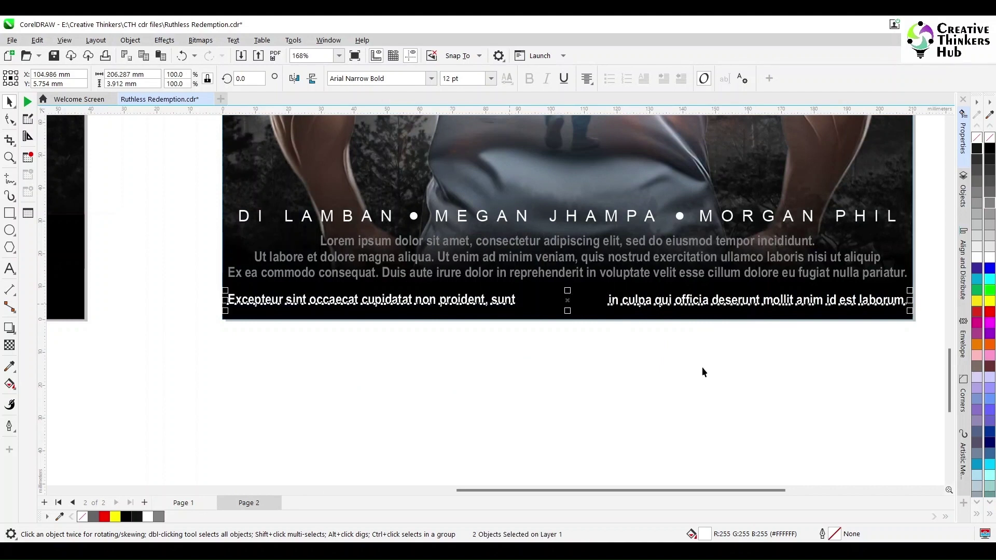
pyautogui.click(703, 371)
pyautogui.click(757, 300)
pyautogui.keyDown('shift'); pyautogui.click(734, 274); pyautogui.keyUp('shift')
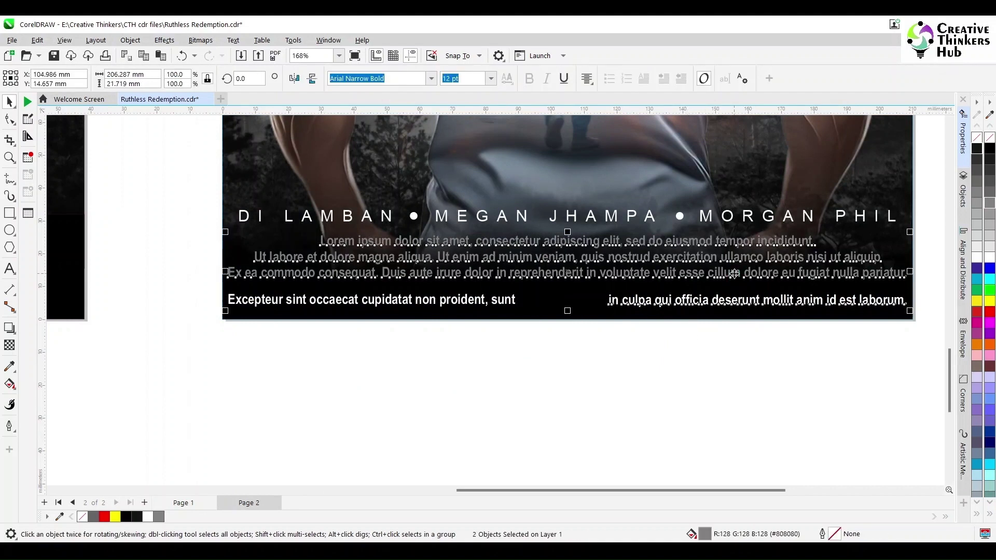
pyautogui.click(717, 362)
pyautogui.click(605, 298)
pyautogui.press('F8')
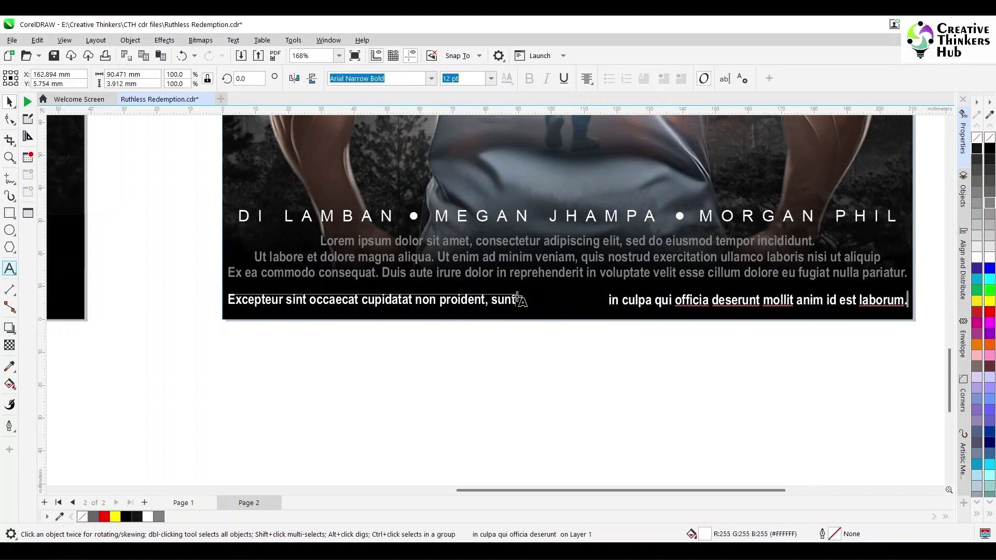
pyautogui.click(511, 315)
pyautogui.doubleClick(512, 314)
pyautogui.press('BackSpace')
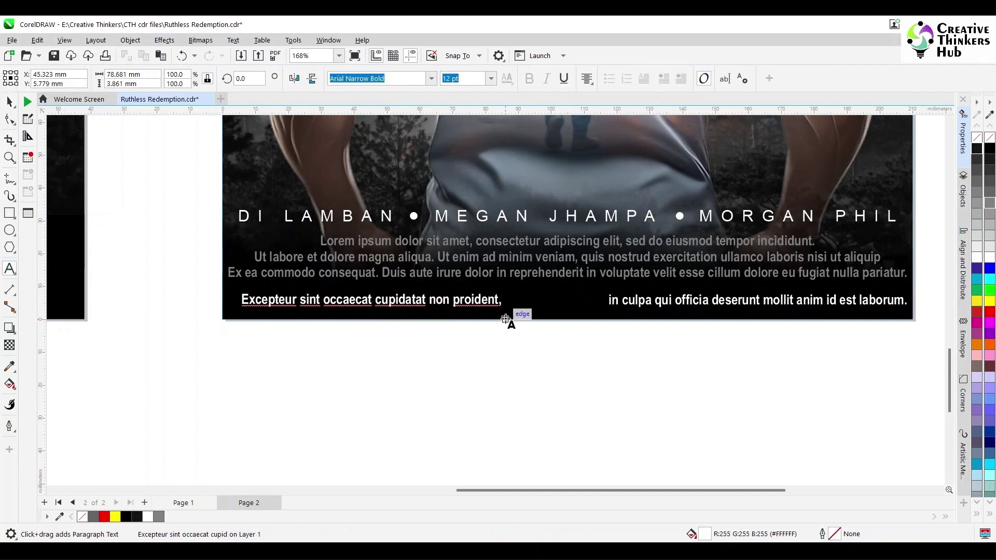
pyautogui.press('BackSpace')
pyautogui.click(10, 102)
# Step: Left-align the first credit line, right-align the second, and remove its leading 'in'
pyautogui.click(586, 79)
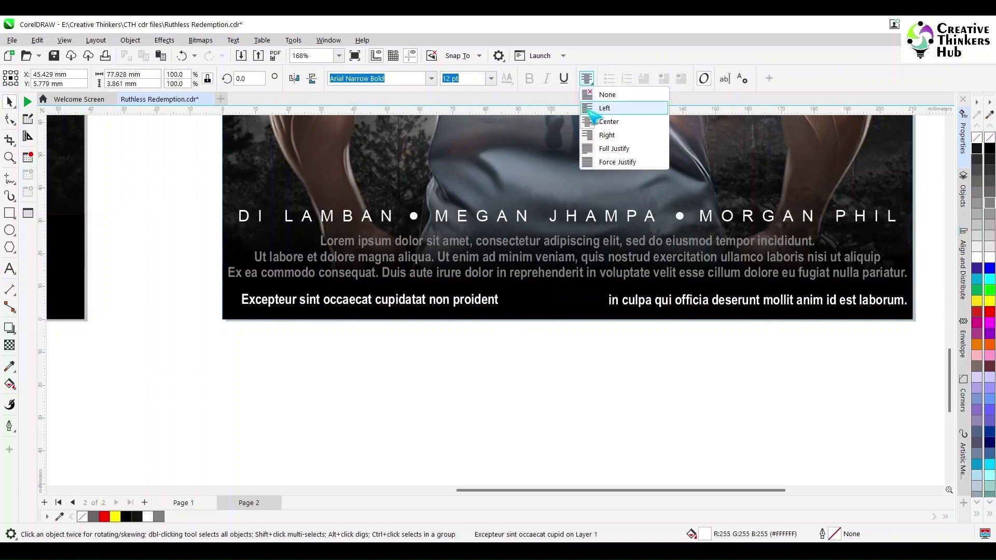
pyautogui.click(591, 109)
pyautogui.click(674, 300)
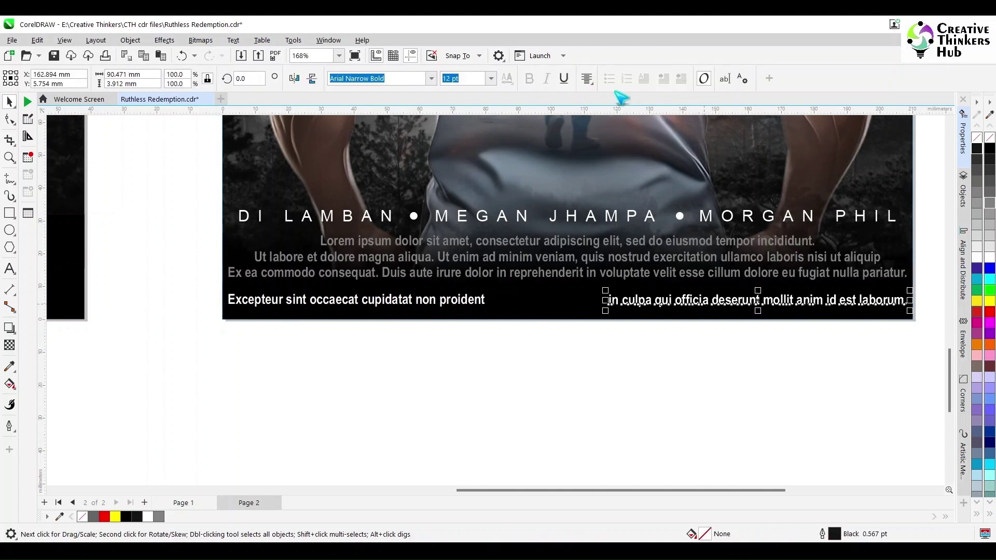
pyautogui.click(586, 79)
pyautogui.click(627, 136)
pyautogui.keyDown('shift'); pyautogui.click(786, 273); pyautogui.keyUp('shift')
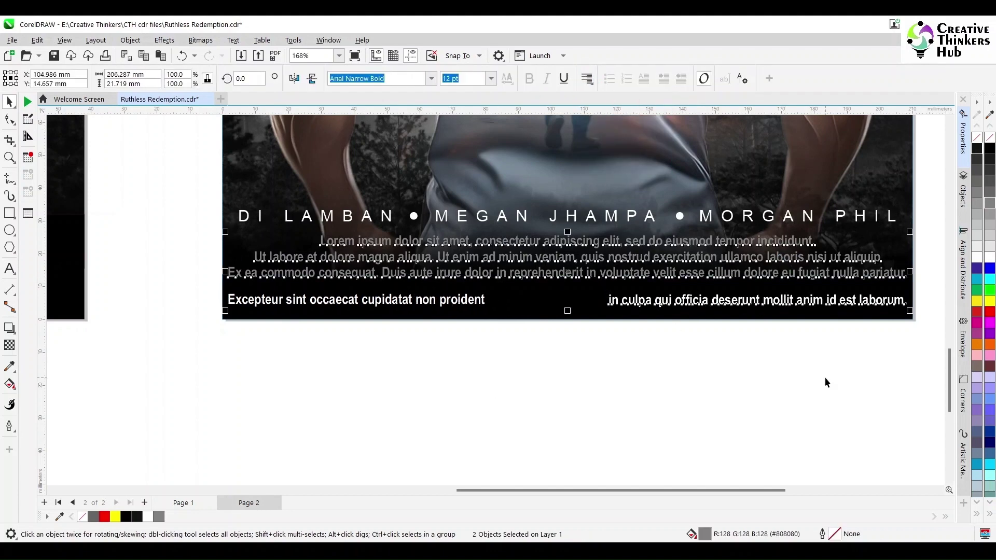
pyautogui.click(10, 269)
pyautogui.click(674, 300)
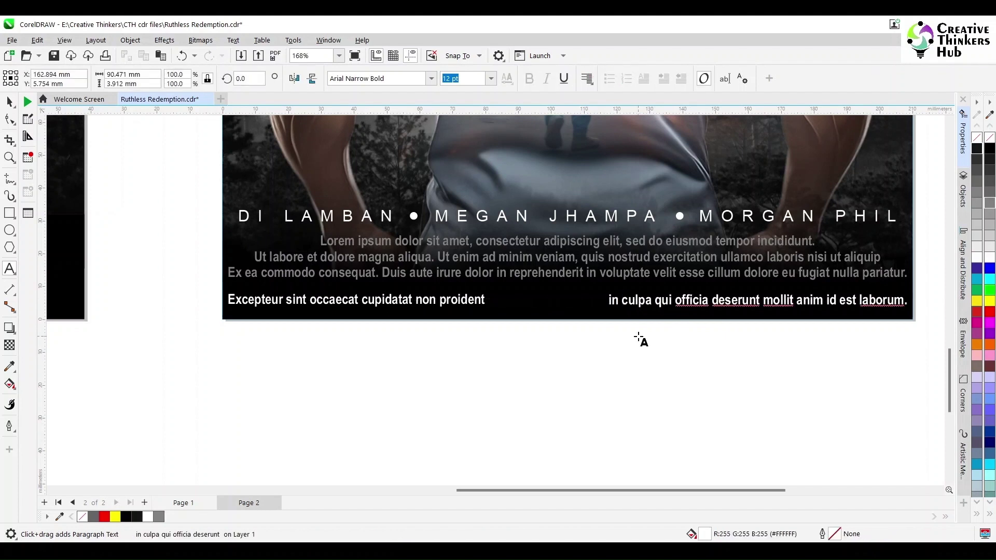
pyautogui.press('BackSpace')
pyautogui.press('BackSpace')
pyautogui.press('BackSpace')
pyautogui.hotkey('ctrl', 'space')
pyautogui.press('Escape')
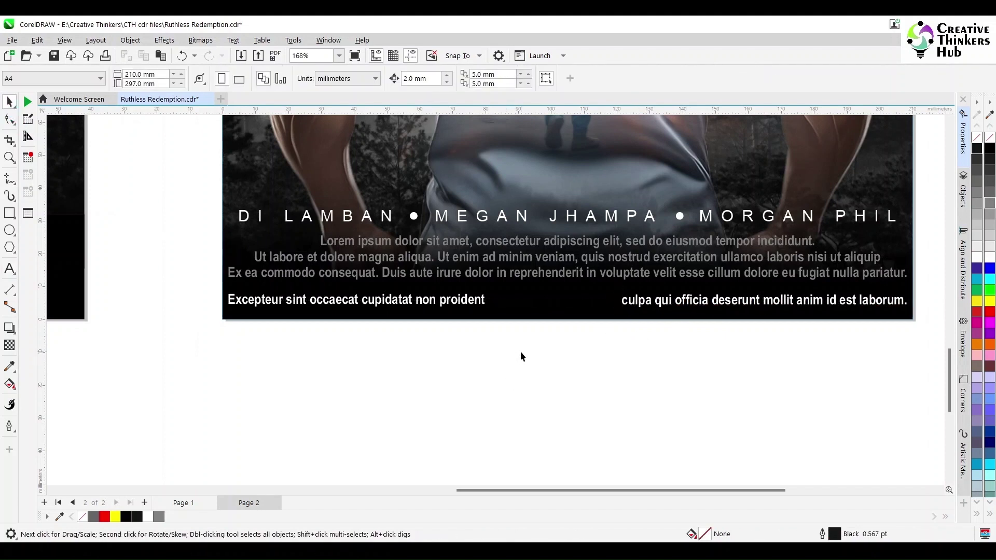
# Step: Add a bold 'SEPT 15' text and move it onto the poster's bottom bar
pyautogui.click(10, 268)
pyautogui.click(479, 366)
pyautogui.write('SEPT 15')
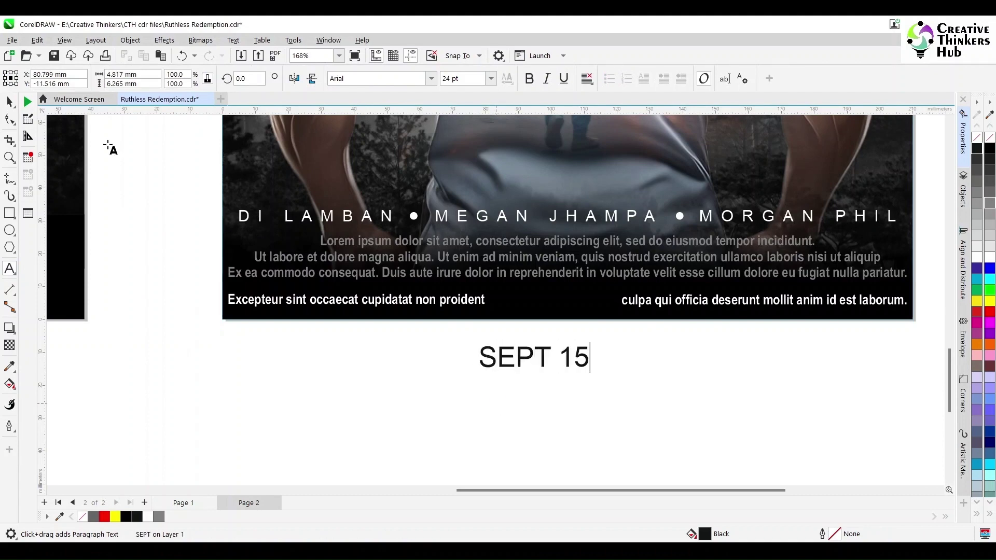
pyautogui.click(10, 101)
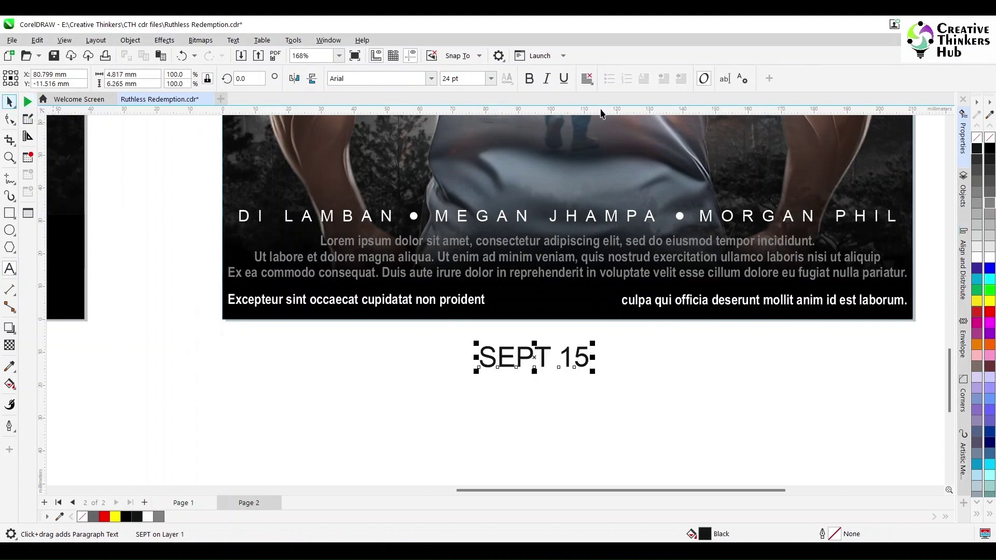
pyautogui.click(528, 78)
pyautogui.moveTo(534, 353); pyautogui.dragTo(550, 299)
pyautogui.keyDown('shift'); pyautogui.click(586, 319); pyautogui.keyUp('shift')
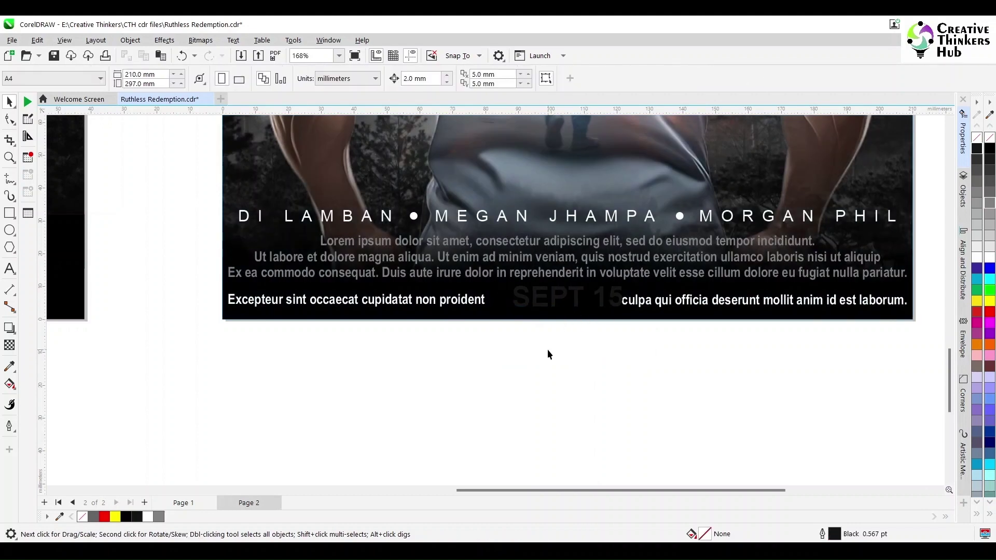
# Step: Make SEPT 15 white, centre it between the credit lines, and turn those lines grey
pyautogui.click(544, 305)
pyautogui.click(989, 258)
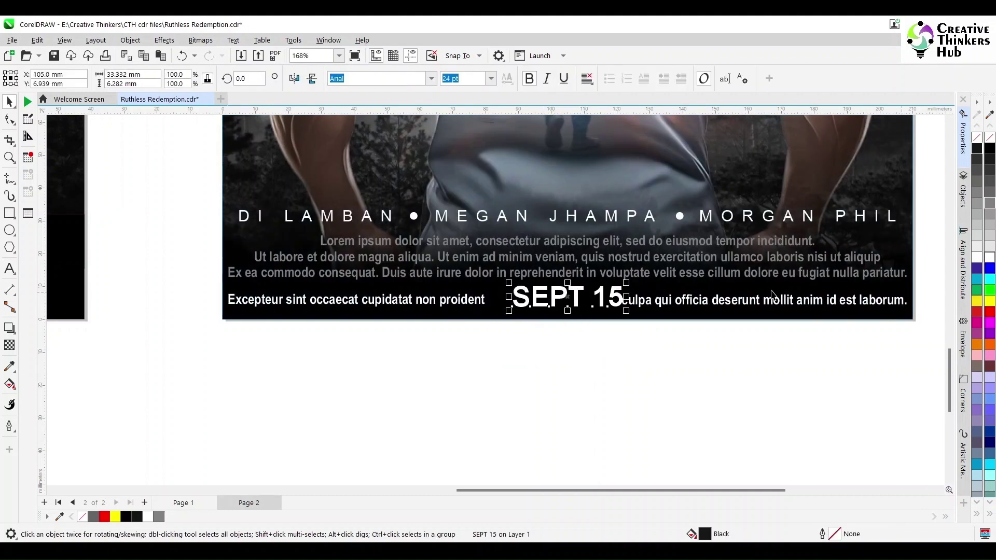
pyautogui.moveTo(567, 296); pyautogui.dragTo(553, 297)
pyautogui.click(589, 359)
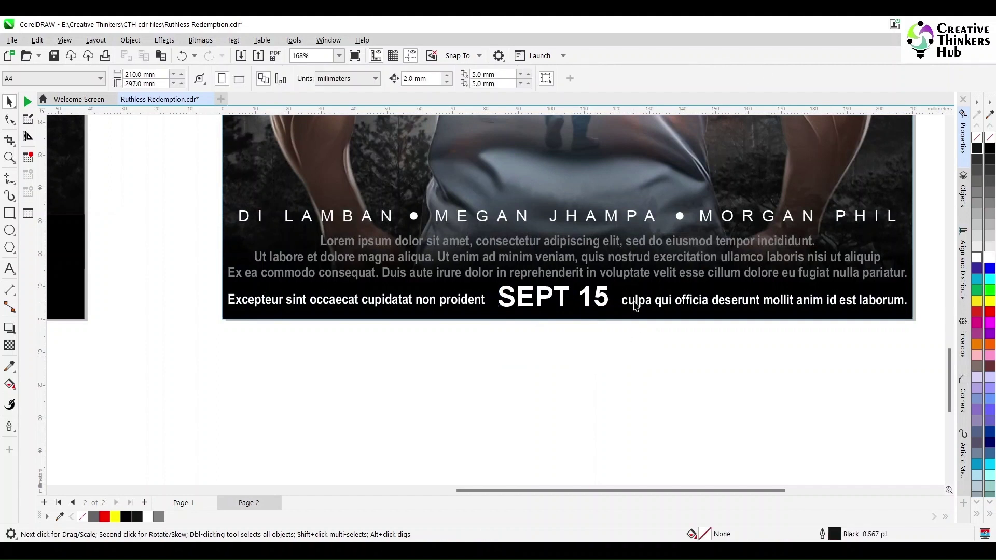
pyautogui.click(763, 300)
pyautogui.keyDown('shift'); pyautogui.click(356, 300); pyautogui.keyUp('shift')
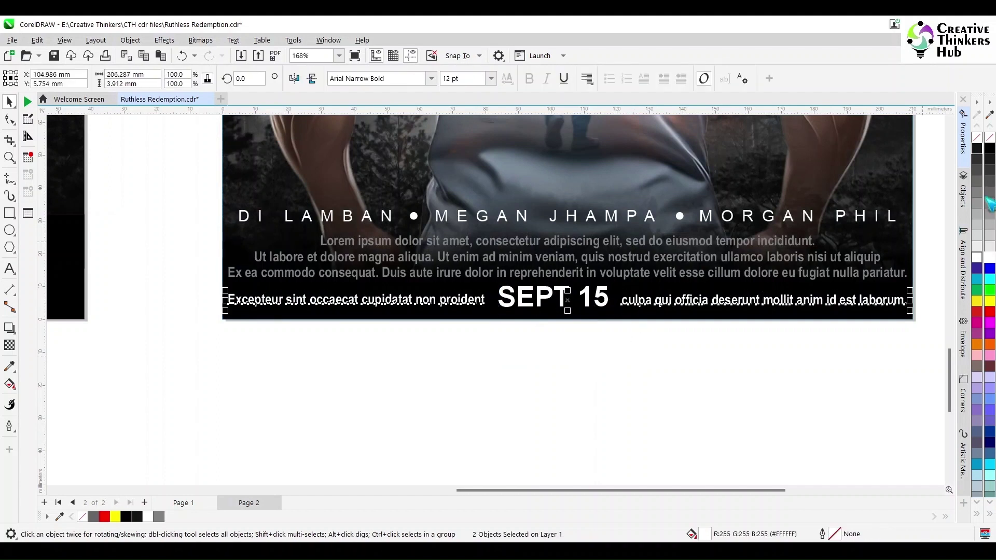
pyautogui.keyDown('shift'); pyautogui.click(734, 276); pyautogui.keyUp('shift')
pyautogui.click(637, 362)
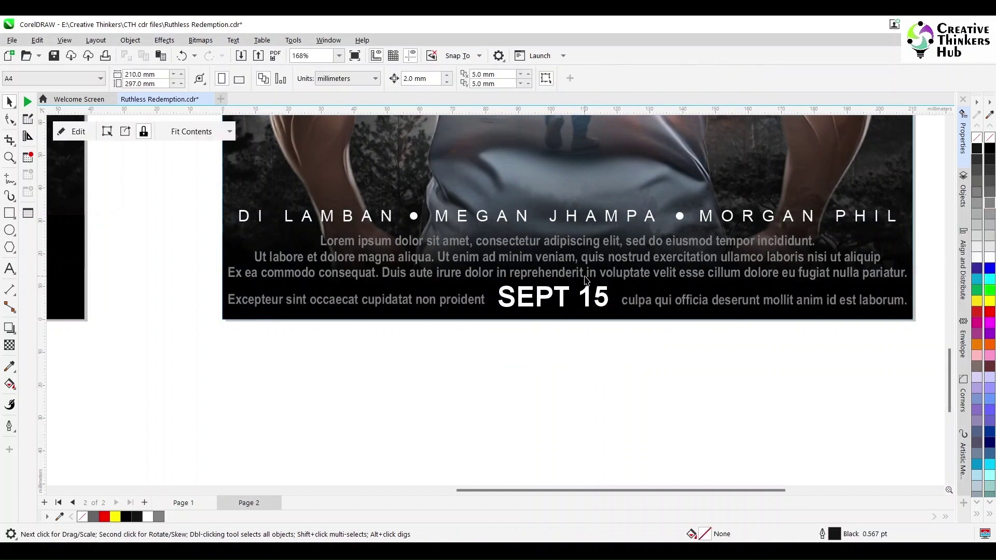
# Step: Zoom out and select Page 2's bottom credits block to copy it
pyautogui.scroll(-3, 544, 396)
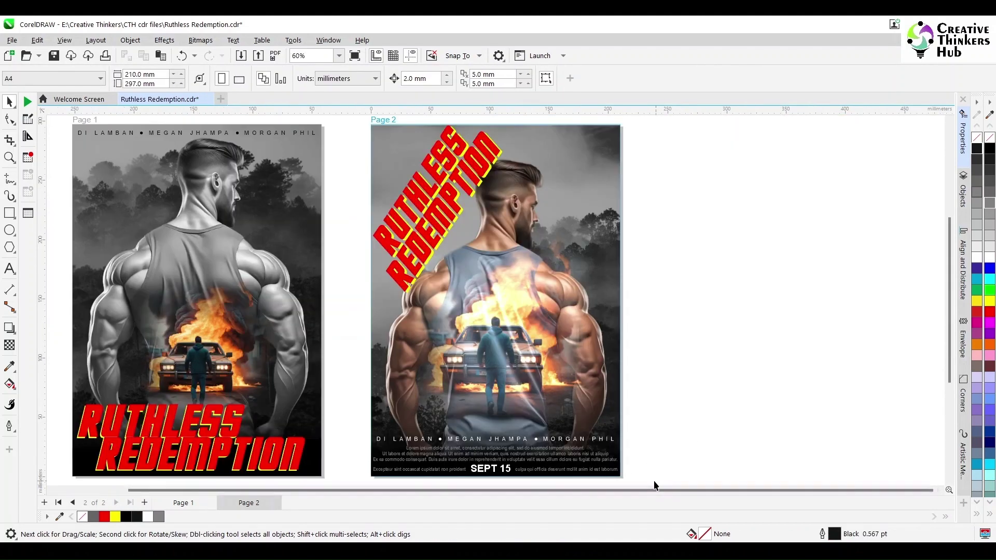
pyautogui.moveTo(656, 481); pyautogui.dragTo(359, 449)
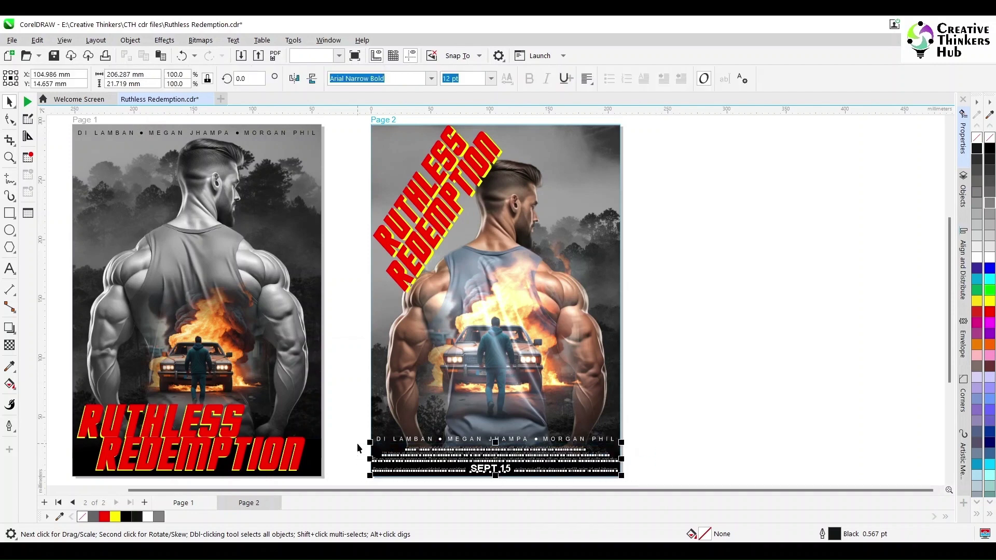
pyautogui.click(314, 418)
pyautogui.press('Escape')
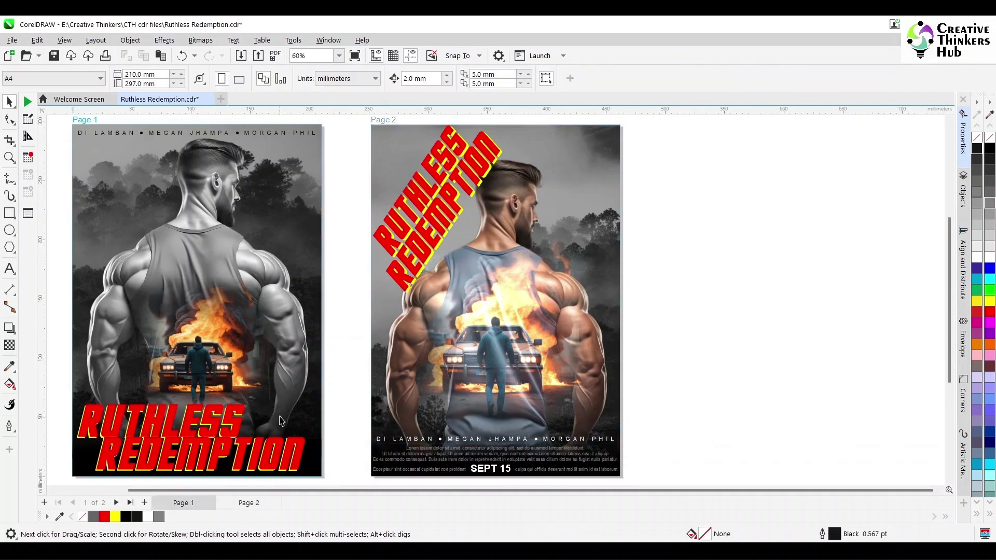
pyautogui.click(301, 411)
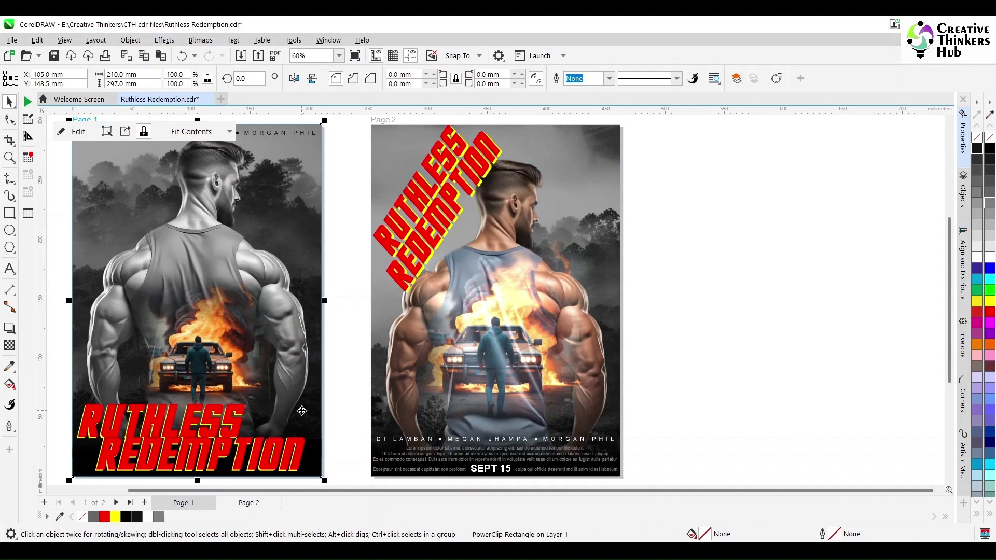
pyautogui.click(349, 405)
# Step: Raise Page 1's title and car artwork, then paste the credits block beneath them
pyautogui.moveTo(342, 486); pyautogui.dragTo(55, 396)
pyautogui.press('Up')
pyautogui.press('Up')
pyautogui.press('Up')
pyautogui.press('Up')
pyautogui.press('Up')
pyautogui.press('Up')
pyautogui.press('Up')
pyautogui.press('Up')
pyautogui.press('Up')
pyautogui.press('Up')
pyautogui.press('Up')
pyautogui.press('Up')
pyautogui.press('Up')
pyautogui.press('Up')
pyautogui.press('Up')
pyautogui.press('Up')
pyautogui.press('Up')
pyautogui.press('Up')
pyautogui.press('Up')
pyautogui.press('Up')
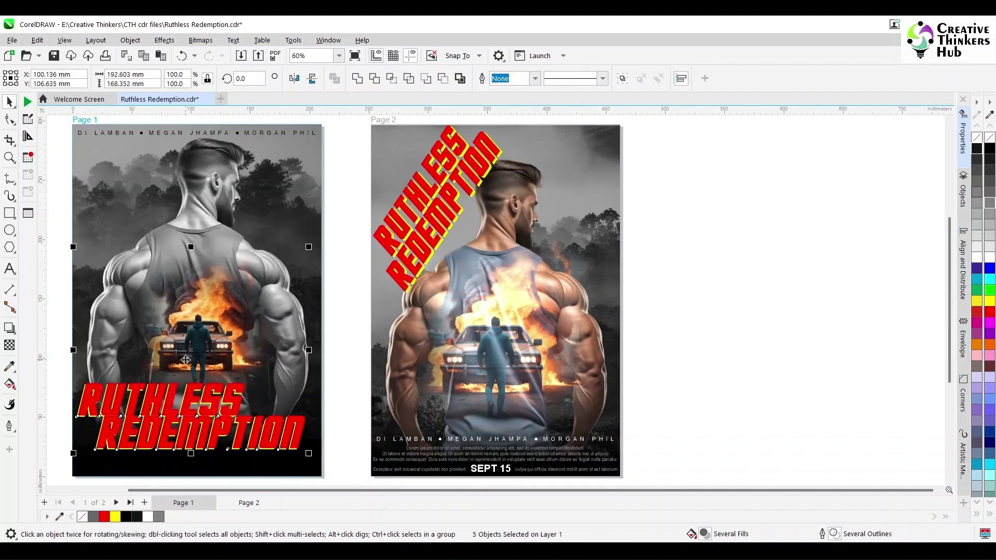
pyautogui.hotkey('ctrl', 'v')
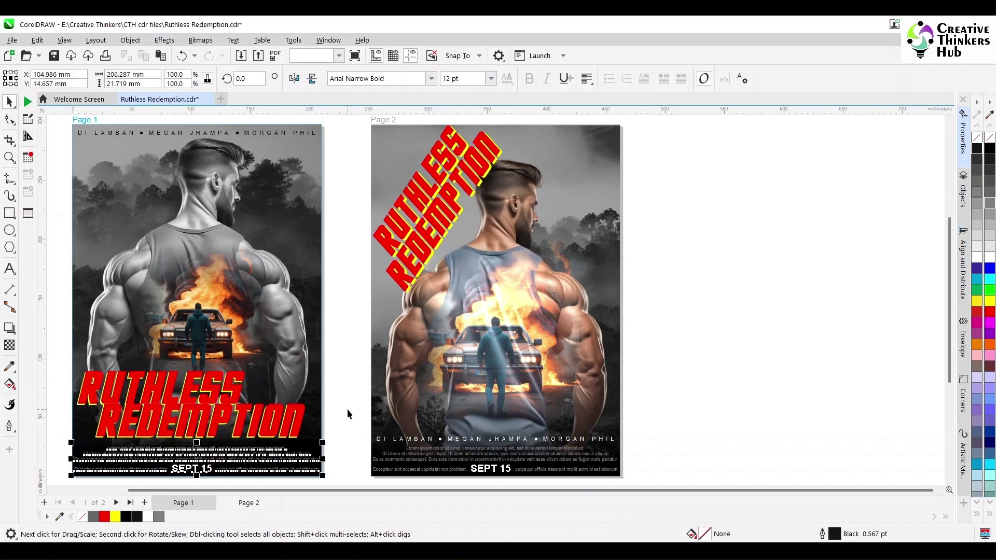
pyautogui.click(347, 408)
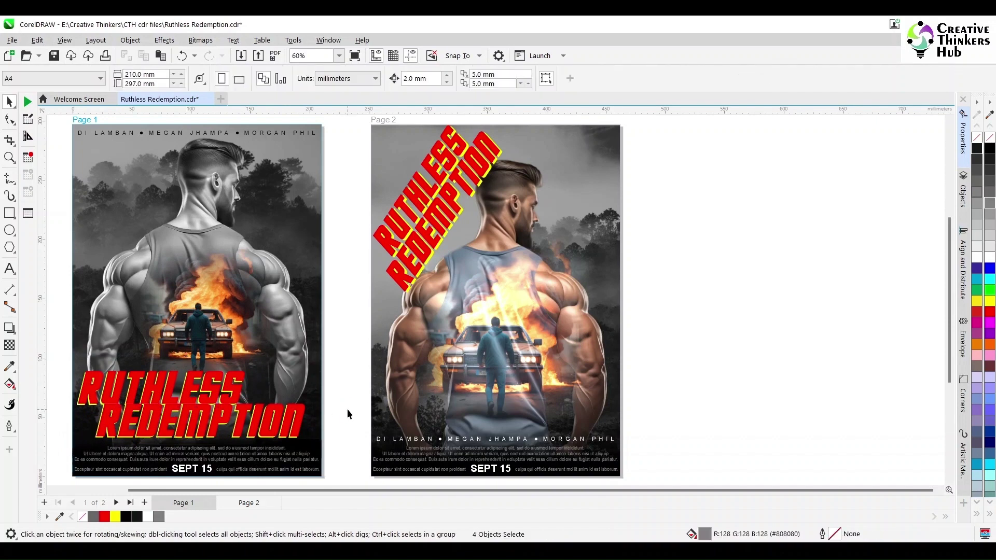
pyautogui.click(209, 334)
pyautogui.moveTo(338, 334)
pyautogui.mouseDown()
pyautogui.moveTo(136, 439)
pyautogui.moveTo(73, 448)
pyautogui.mouseUp()
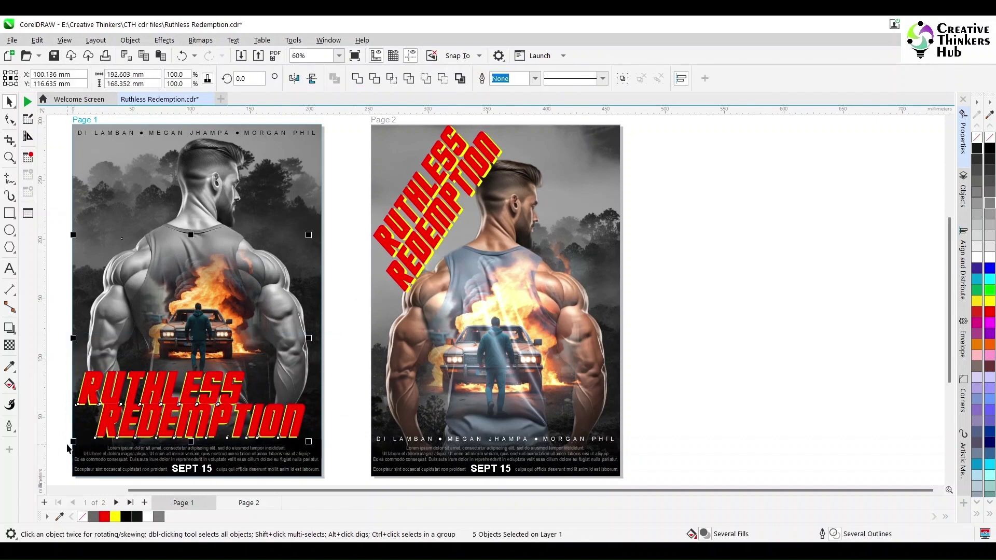
pyautogui.click(355, 394)
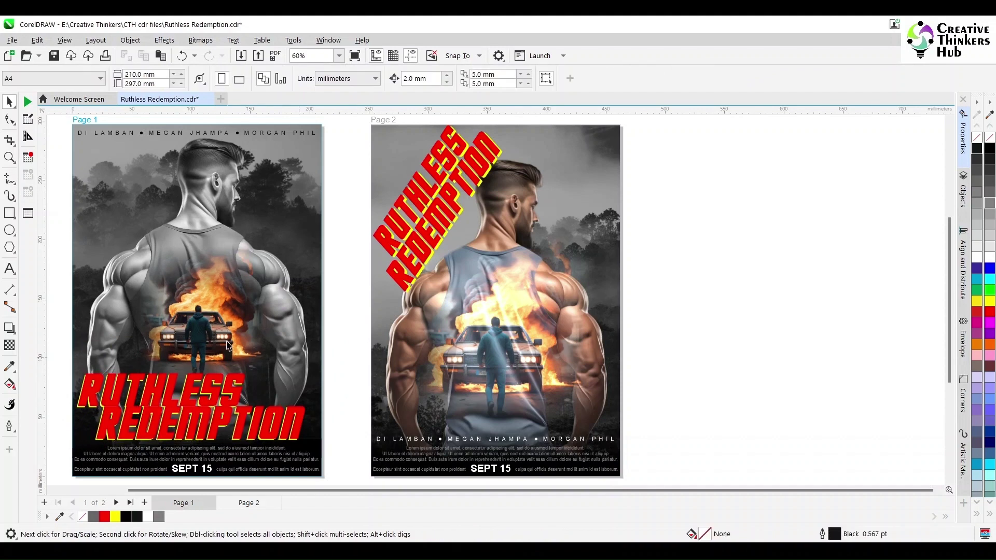
pyautogui.click(10, 157)
pyautogui.moveTo(67, 120); pyautogui.dragTo(604, 480)
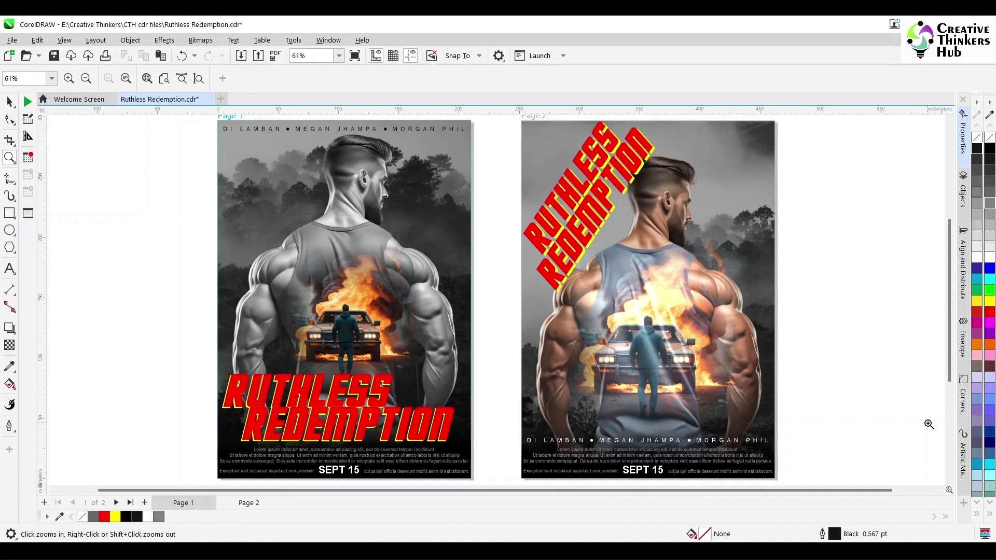
# Step: Frame both Ruthless Redemption posters and show them in Full-Screen Preview with F9
pyautogui.moveTo(211, 121); pyautogui.dragTo(782, 445)
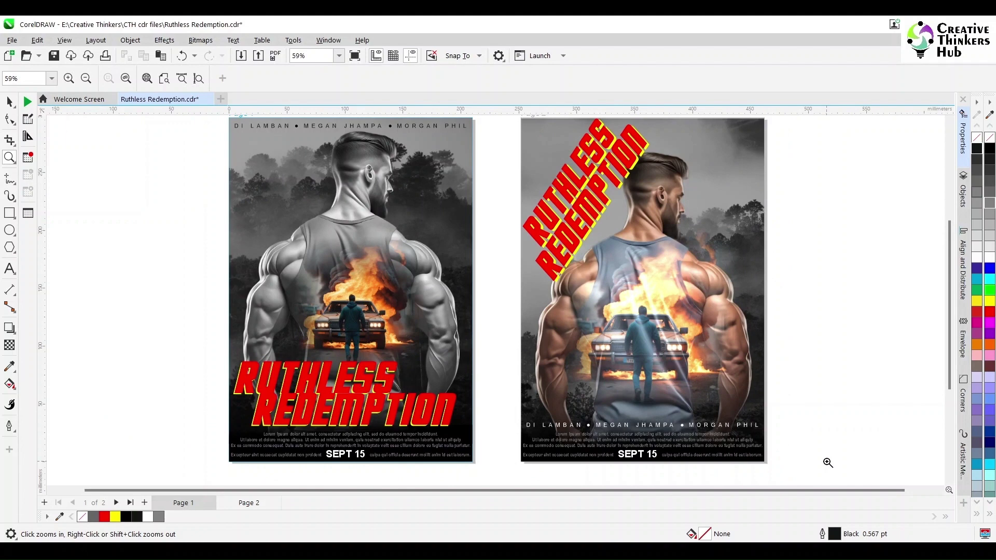
pyautogui.press('space')
pyautogui.press('F9')
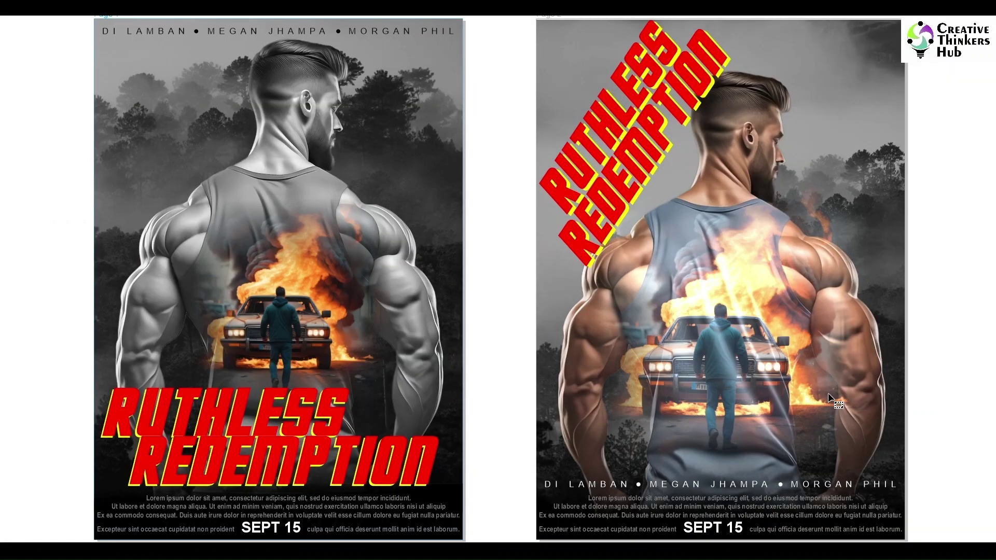